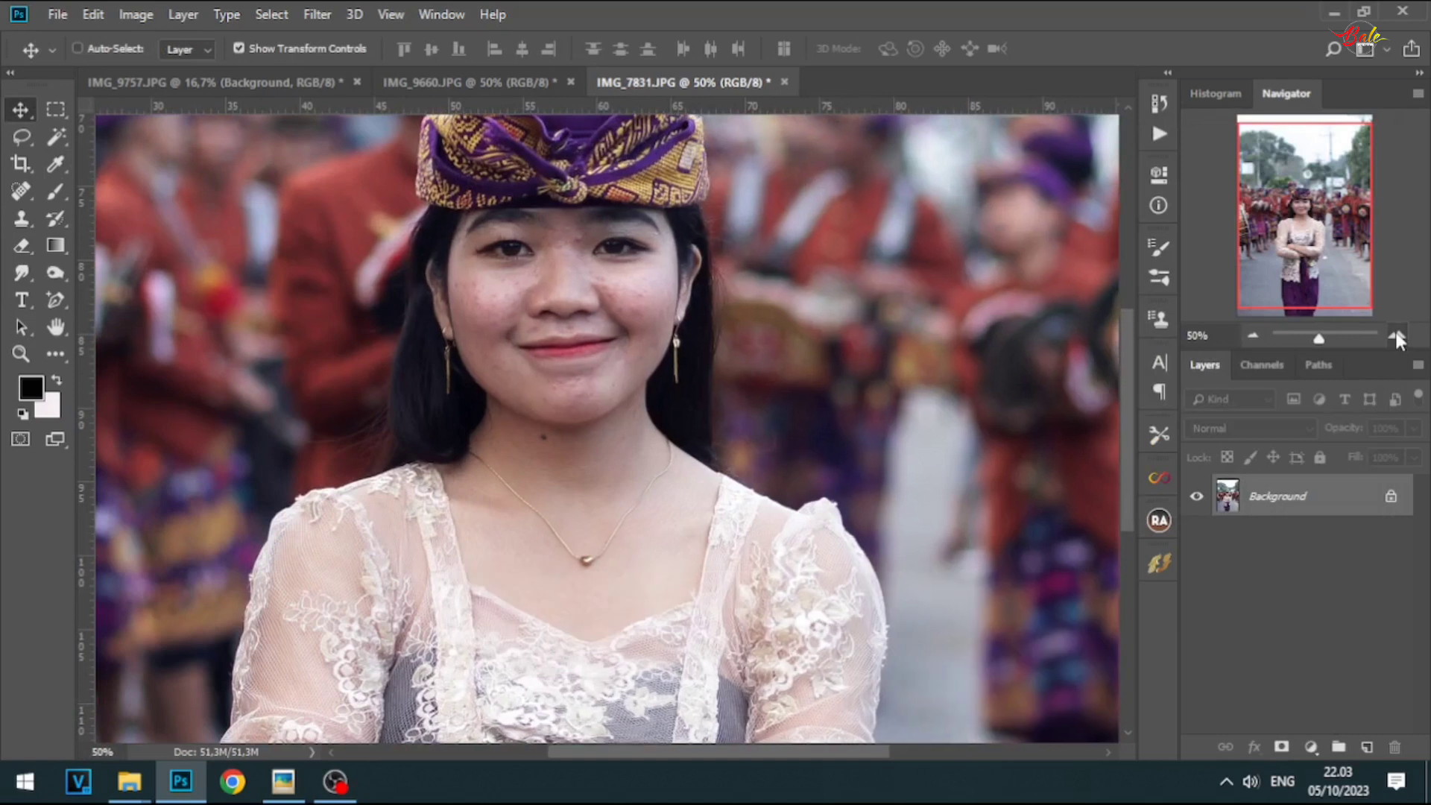
# - Duplicate the Background layer of the portrait
pyautogui.moveTo(704, 324); pyautogui.dragTo(712, 481)
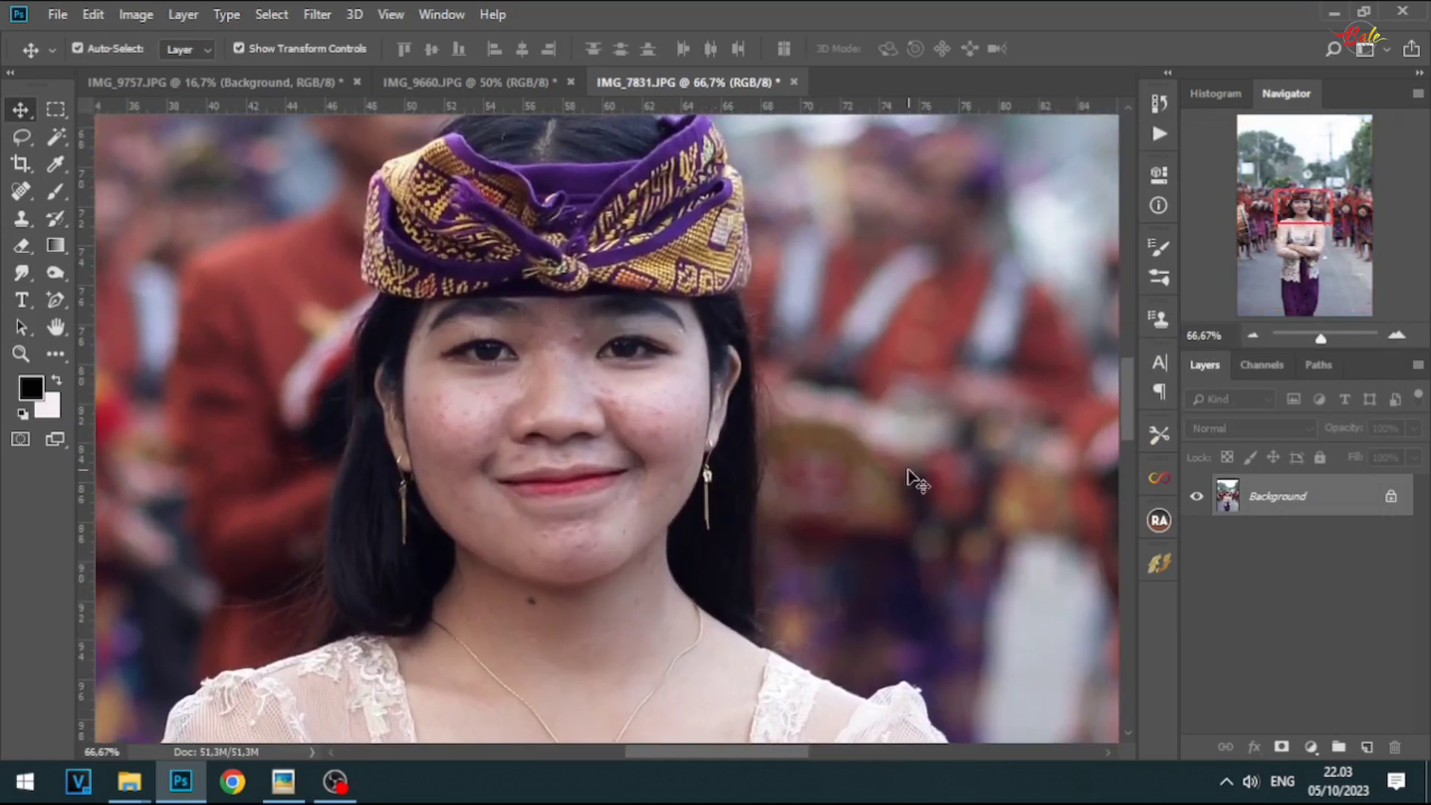
pyautogui.hotkey('ctrl', 'j')
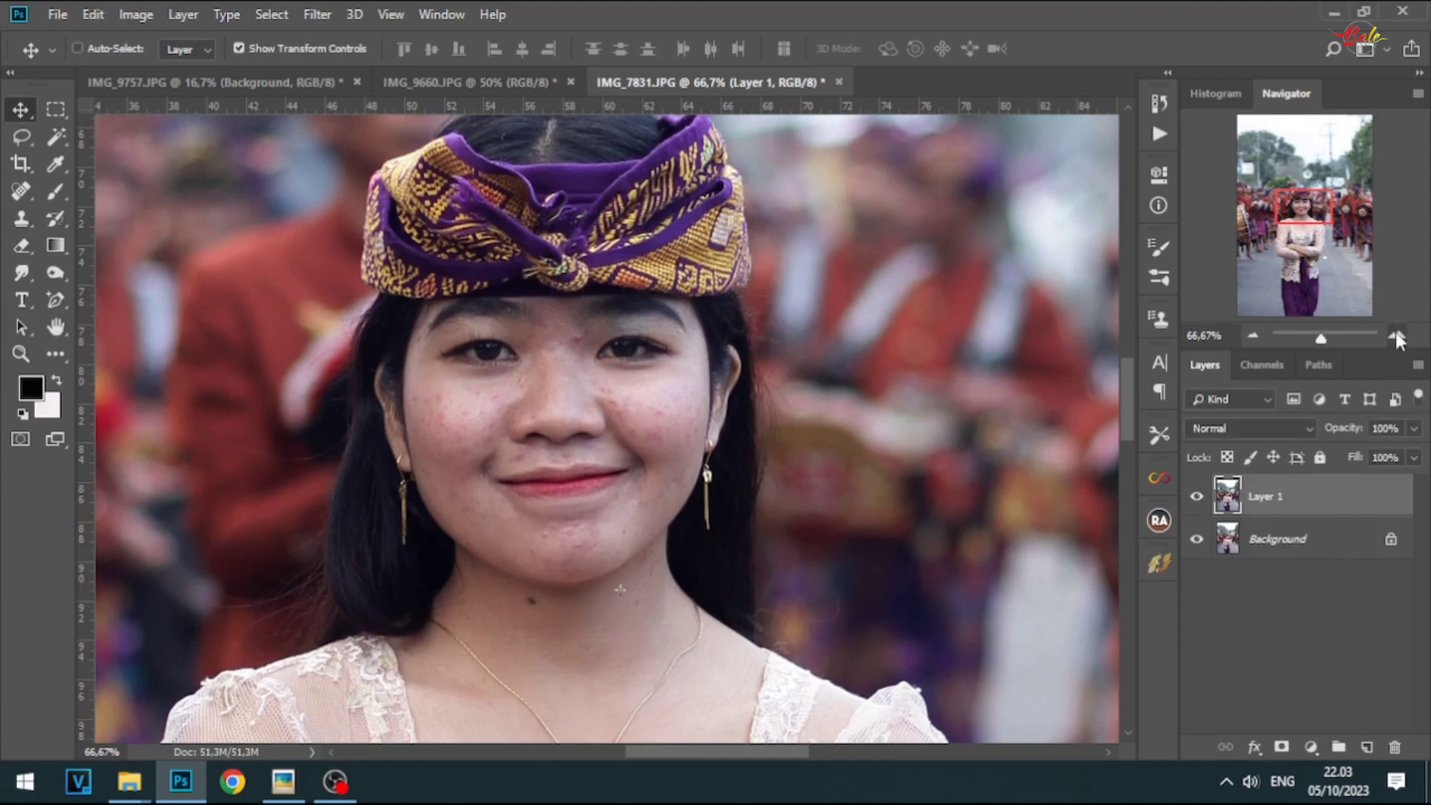
# - Remove the red blemishes between the eyebrows with the Patch tool in Source mode
pyautogui.click(1397, 337)
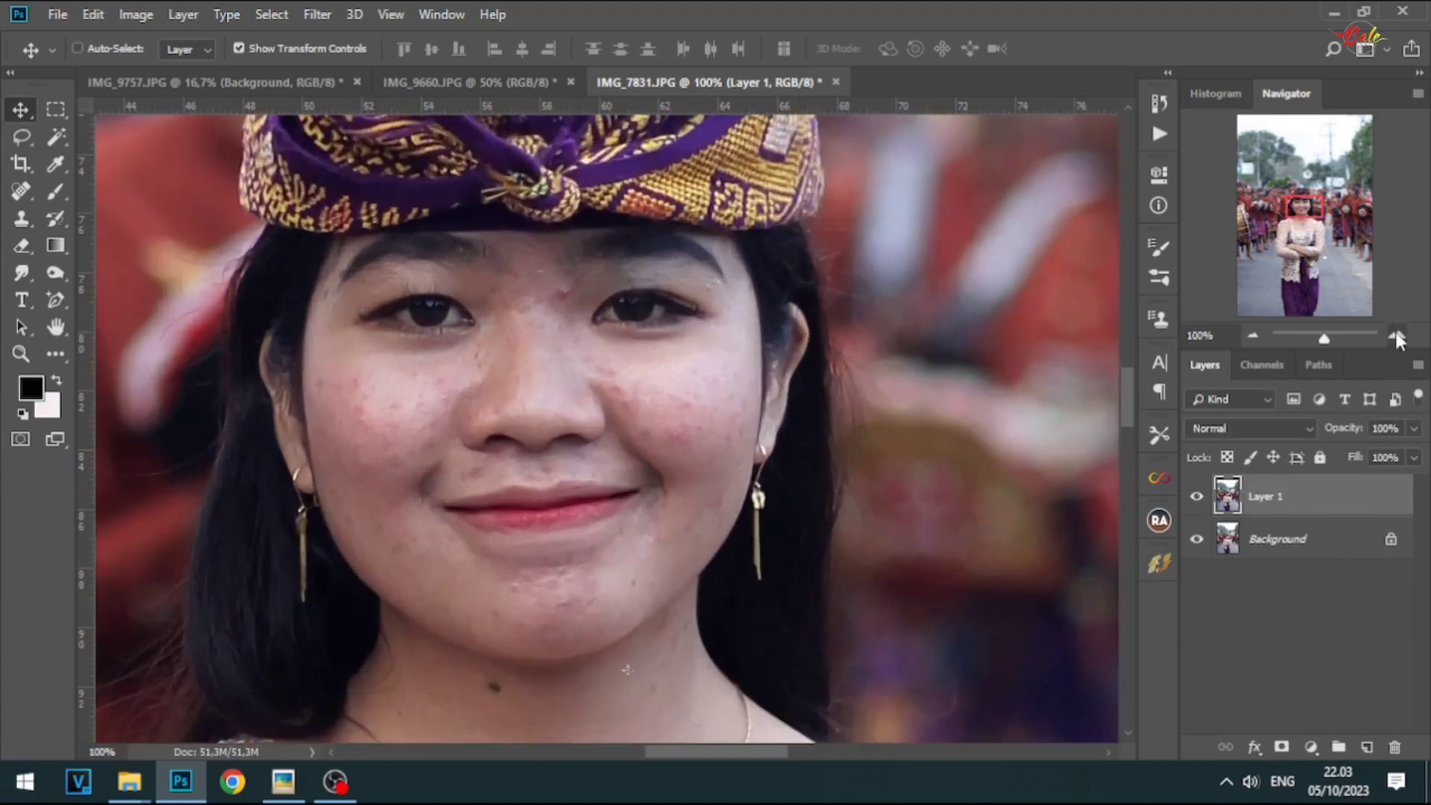
pyautogui.click(19, 190)
pyautogui.click(105, 211)
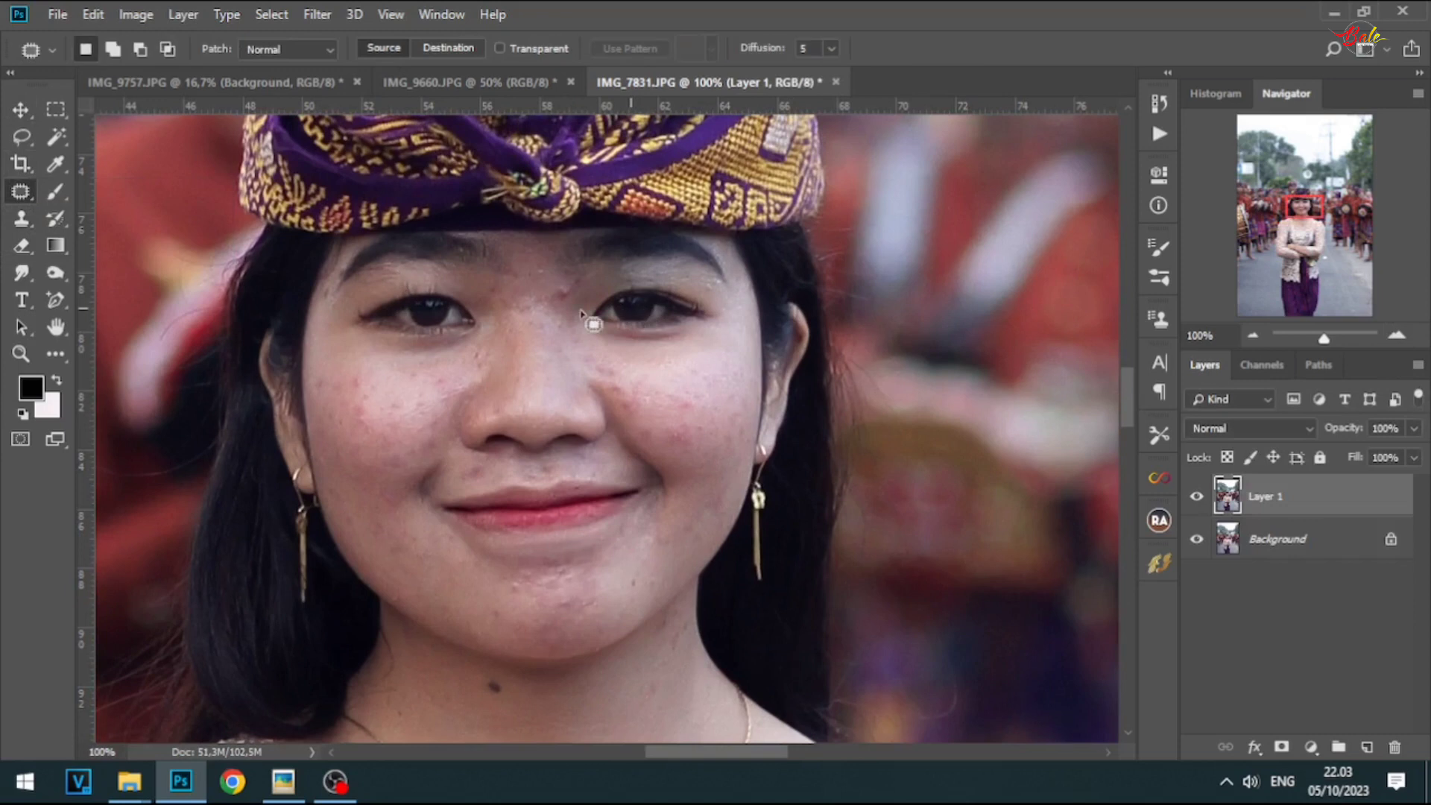
pyautogui.moveTo(558, 285)
pyautogui.mouseDown()
pyautogui.moveTo(564, 314)
pyautogui.moveTo(534, 275)
pyautogui.moveTo(547, 266)
pyautogui.mouseUp()
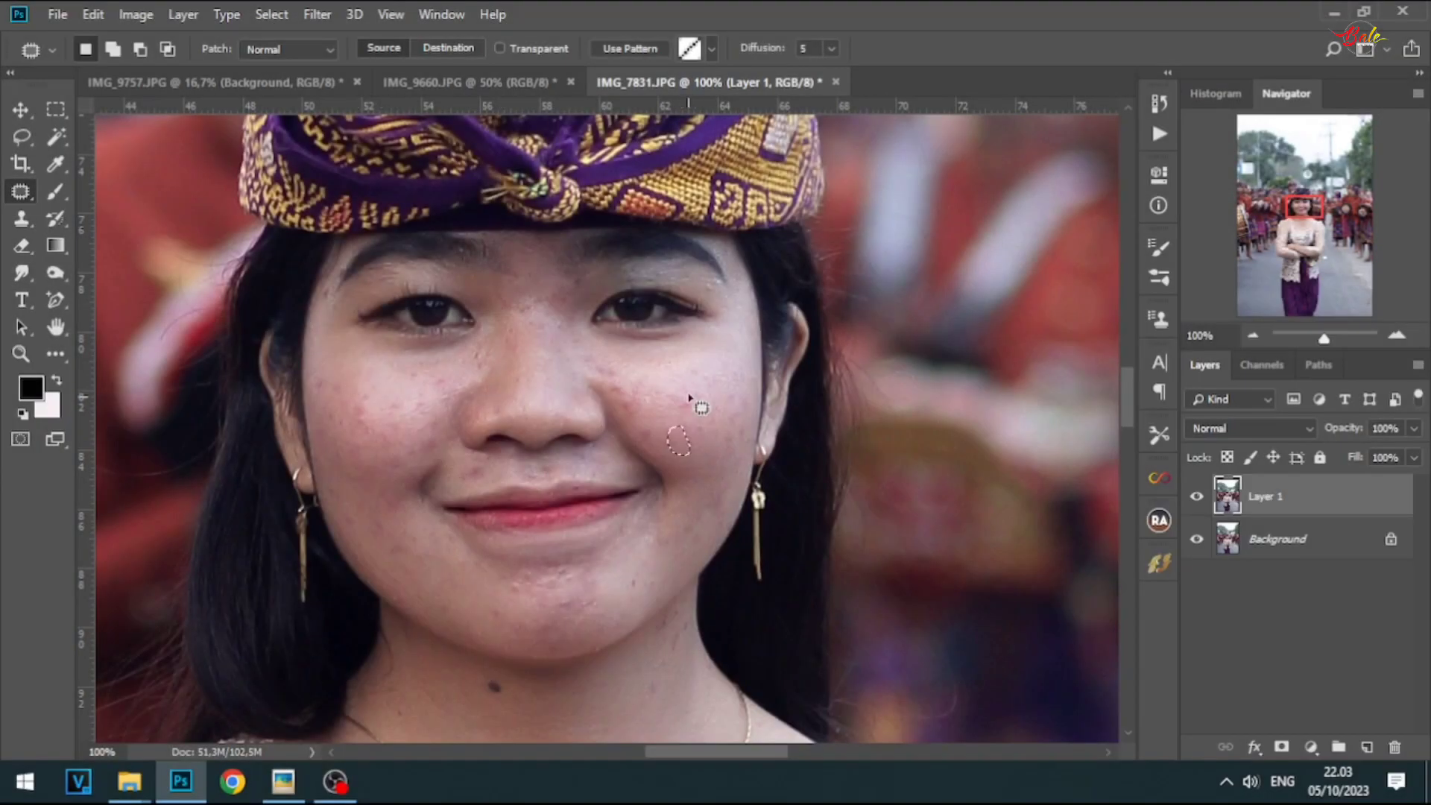
# - Patch the blemishes on the chin with clean skin from nearby
pyautogui.moveTo(567, 575); pyautogui.dragTo(565, 573)
pyautogui.moveTo(556, 578)
pyautogui.mouseDown()
pyautogui.moveTo(583, 581)
pyautogui.moveTo(529, 581)
pyautogui.mouseUp()
pyautogui.moveTo(520, 586); pyautogui.dragTo(498, 589)
pyautogui.moveTo(497, 607); pyautogui.dragTo(508, 623)
pyautogui.moveTo(572, 596); pyautogui.dragTo(570, 599)
pyautogui.moveTo(564, 605)
pyautogui.mouseDown()
pyautogui.moveTo(510, 589)
pyautogui.moveTo(583, 602)
pyautogui.mouseUp()
pyautogui.moveTo(582, 602); pyautogui.dragTo(519, 616)
# - Patch the remaining blemishes on both cheeks, beside the nose and near the mouth with clean skin
pyautogui.click(384, 422)
pyautogui.moveTo(354, 407); pyautogui.dragTo(362, 395)
pyautogui.moveTo(362, 406)
pyautogui.mouseDown()
pyautogui.moveTo(369, 378)
pyautogui.moveTo(416, 387)
pyautogui.mouseUp()
pyautogui.moveTo(473, 346); pyautogui.dragTo(476, 348)
pyautogui.moveTo(620, 377); pyautogui.dragTo(657, 437)
pyautogui.moveTo(391, 530)
pyautogui.mouseDown()
pyautogui.moveTo(377, 524)
pyautogui.moveTo(405, 458)
pyautogui.moveTo(433, 441)
pyautogui.mouseUp()
pyautogui.moveTo(432, 444); pyautogui.dragTo(469, 480)
# - Merge the retouched layer into the Background layer and duplicate the merged layer
pyautogui.click(1250, 334)
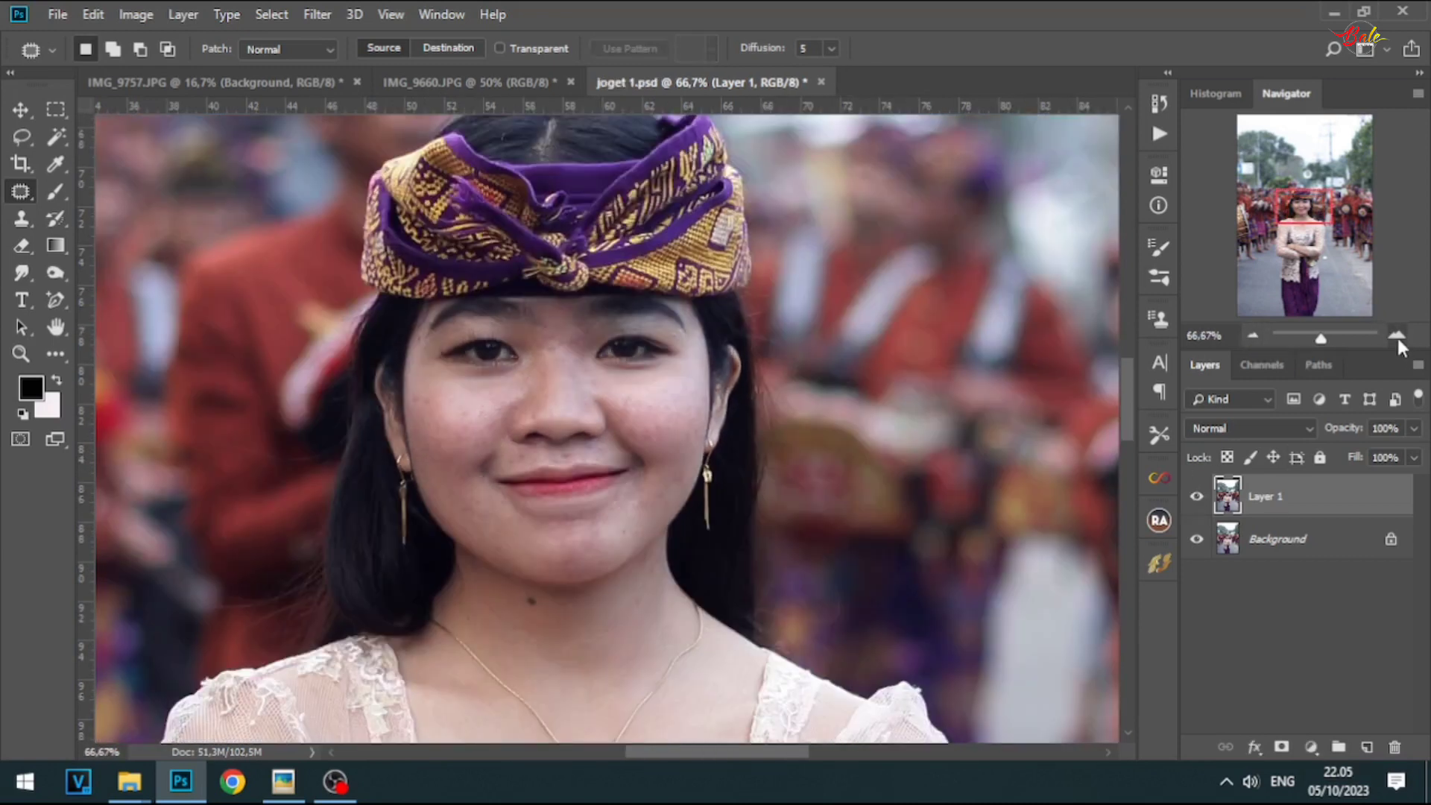
pyautogui.click(1397, 337)
pyautogui.click(1397, 336)
pyautogui.click(1255, 333)
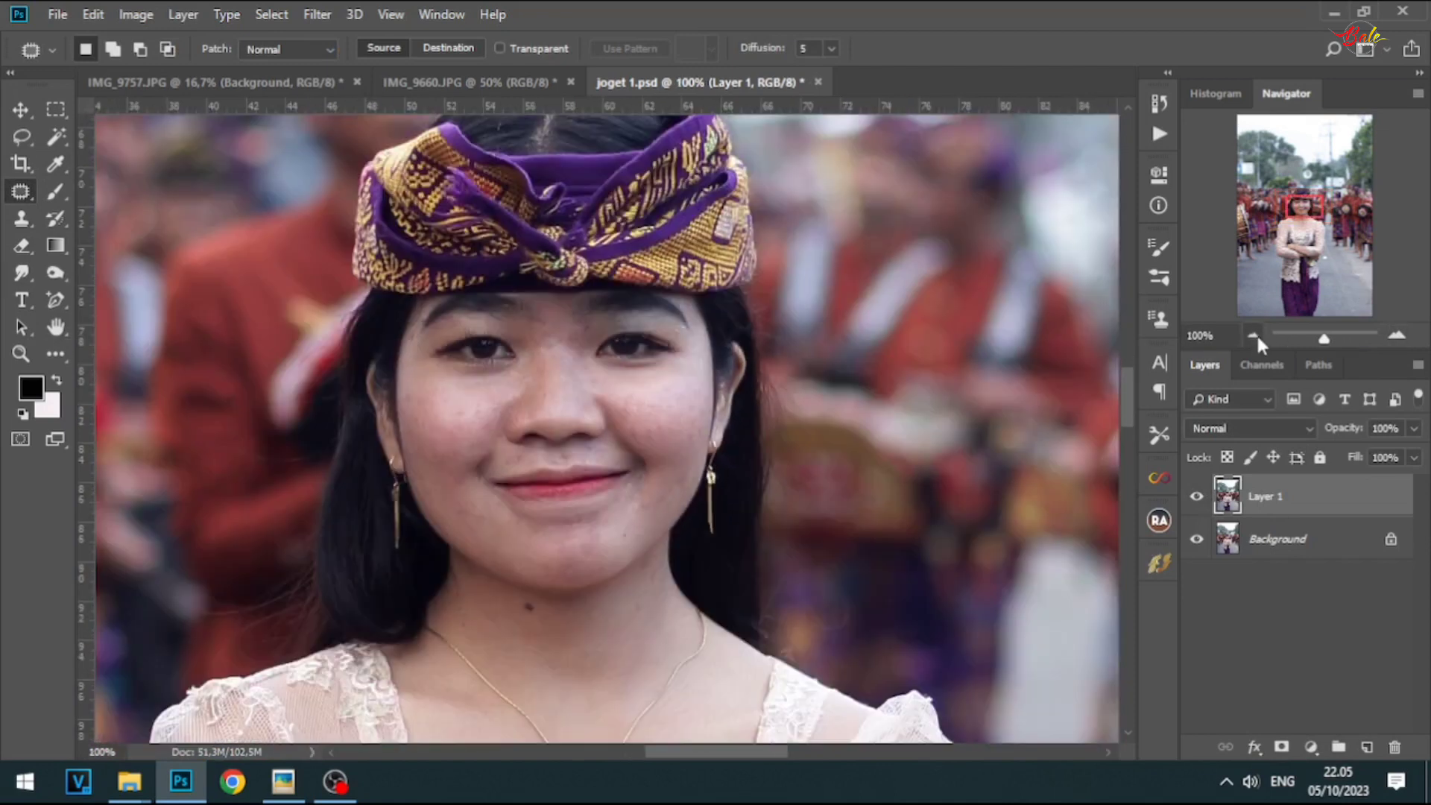
pyautogui.click(1254, 334)
pyautogui.click(1254, 333)
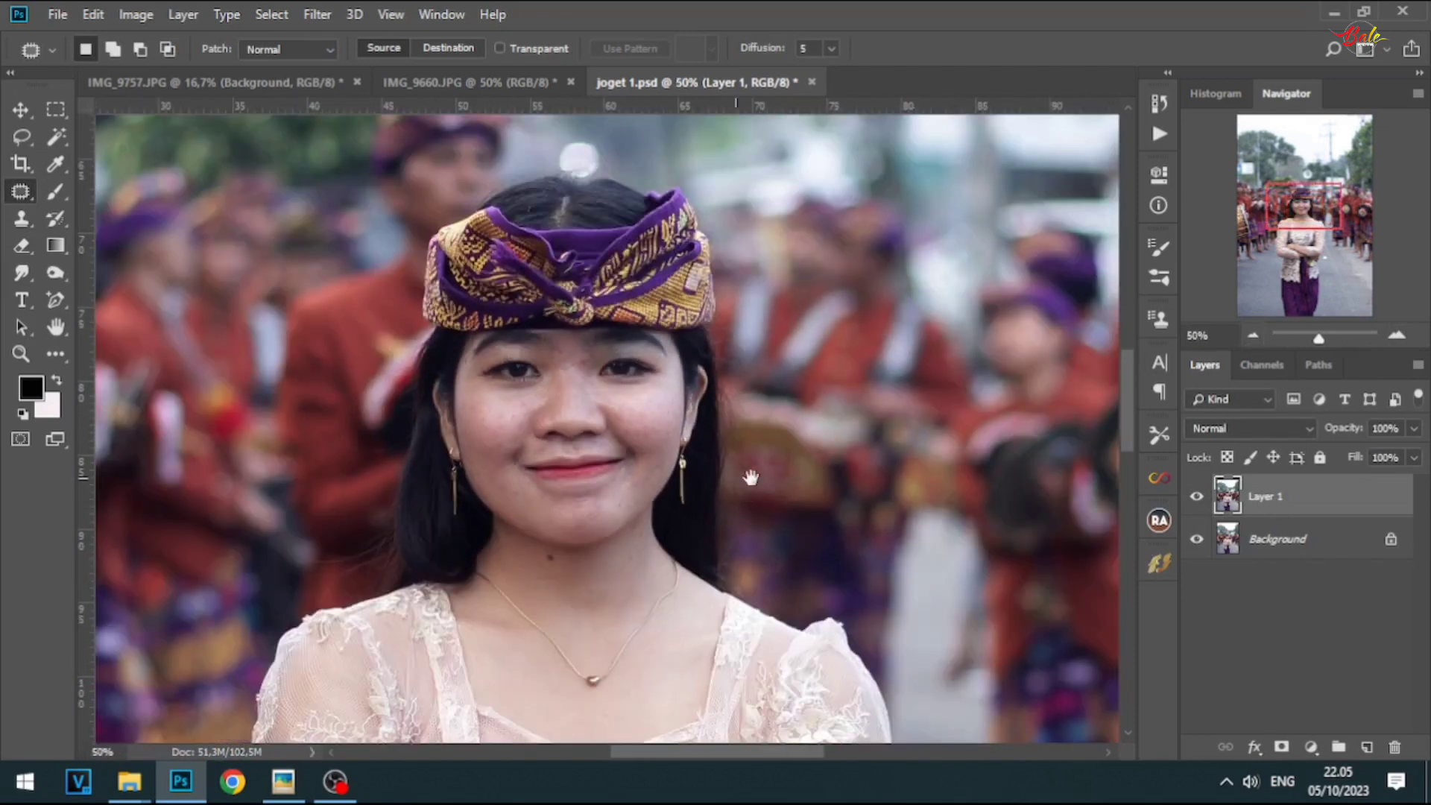
pyautogui.moveTo(783, 479); pyautogui.dragTo(757, 394)
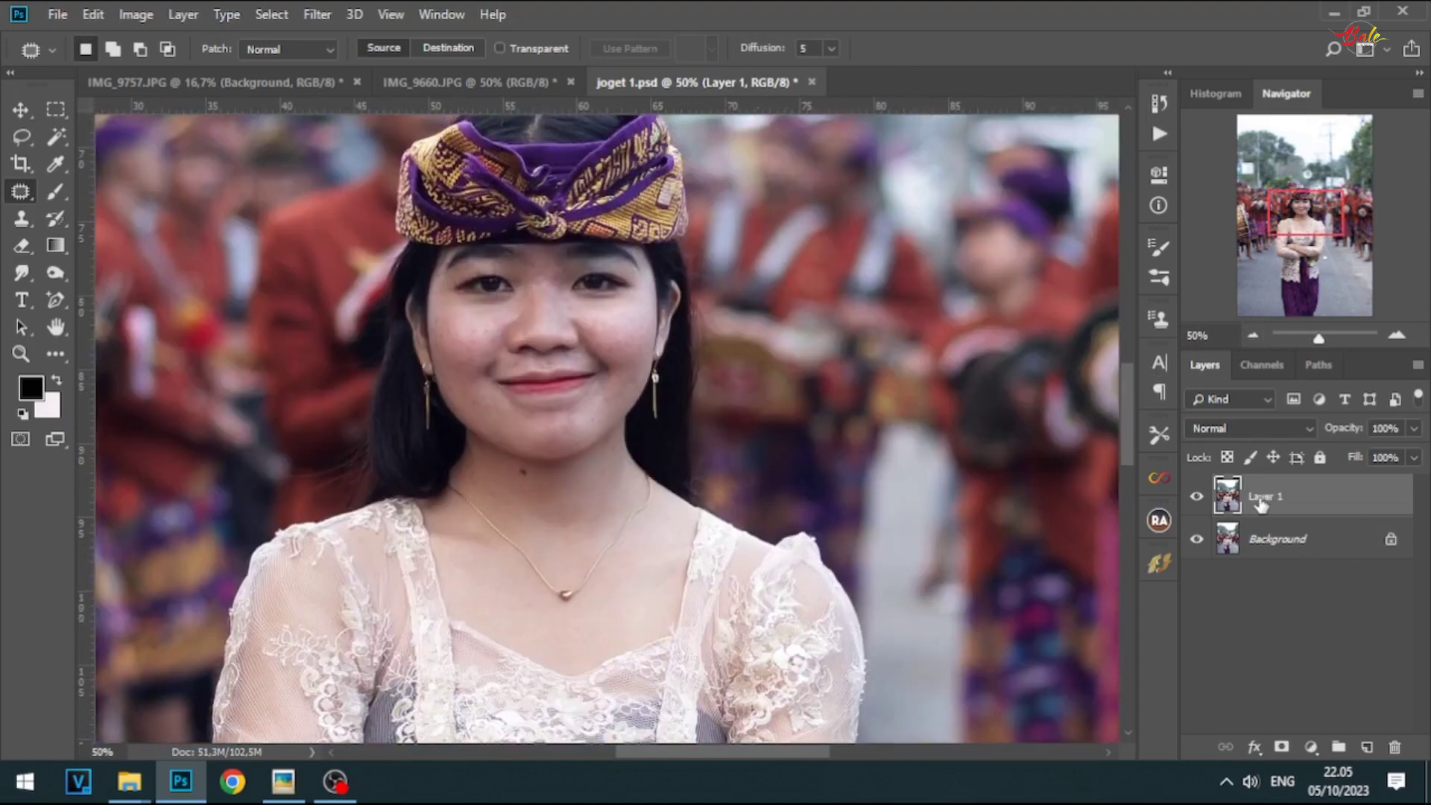
pyautogui.press('Delete')
pyautogui.hotkey('ctrl', 'j')
# - Invert the colours of the duplicate layer and set its blend mode to Vivid Light
pyautogui.click(1396, 336)
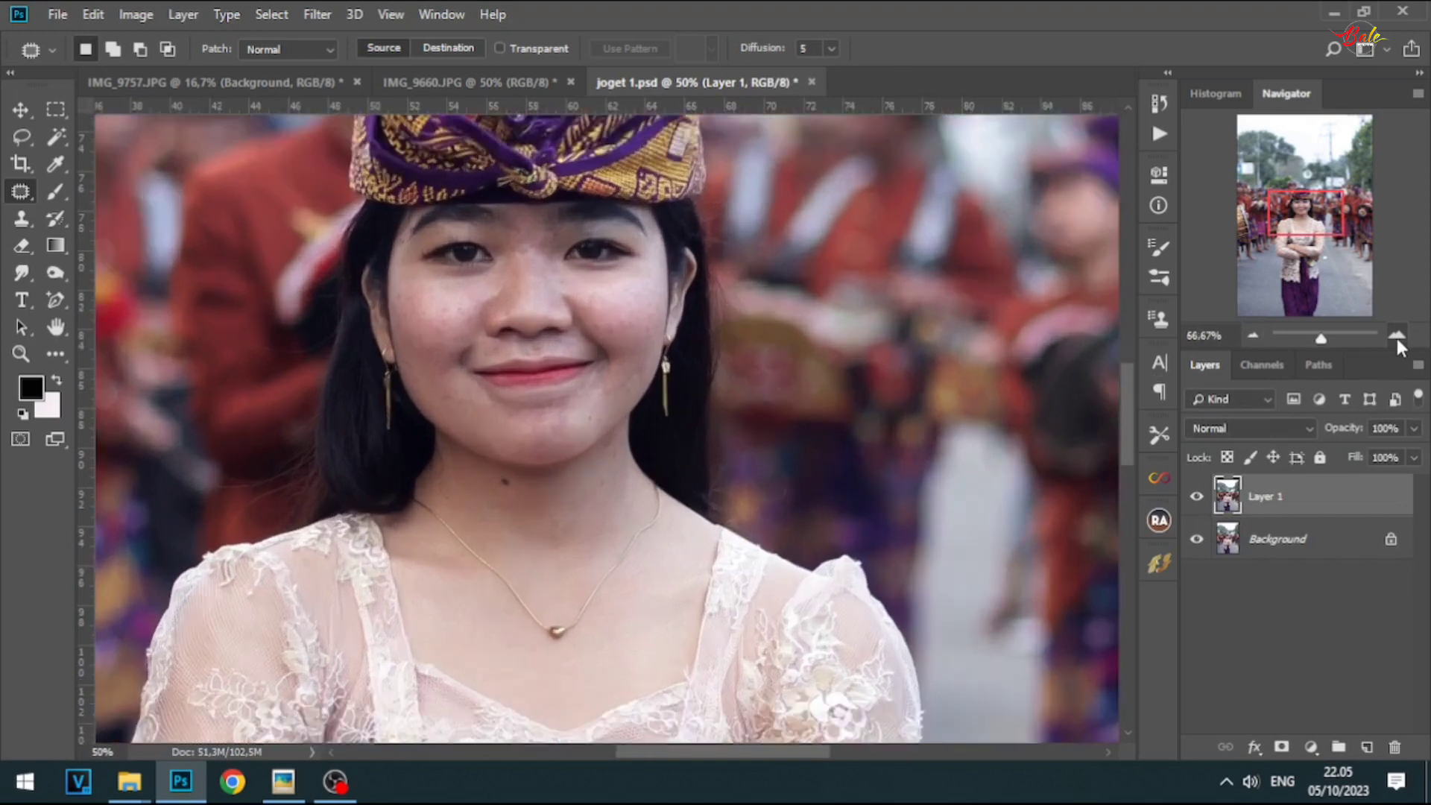
pyautogui.click(1396, 337)
pyautogui.moveTo(693, 250); pyautogui.dragTo(736, 425)
pyautogui.click(136, 14)
pyautogui.moveTo(158, 75)
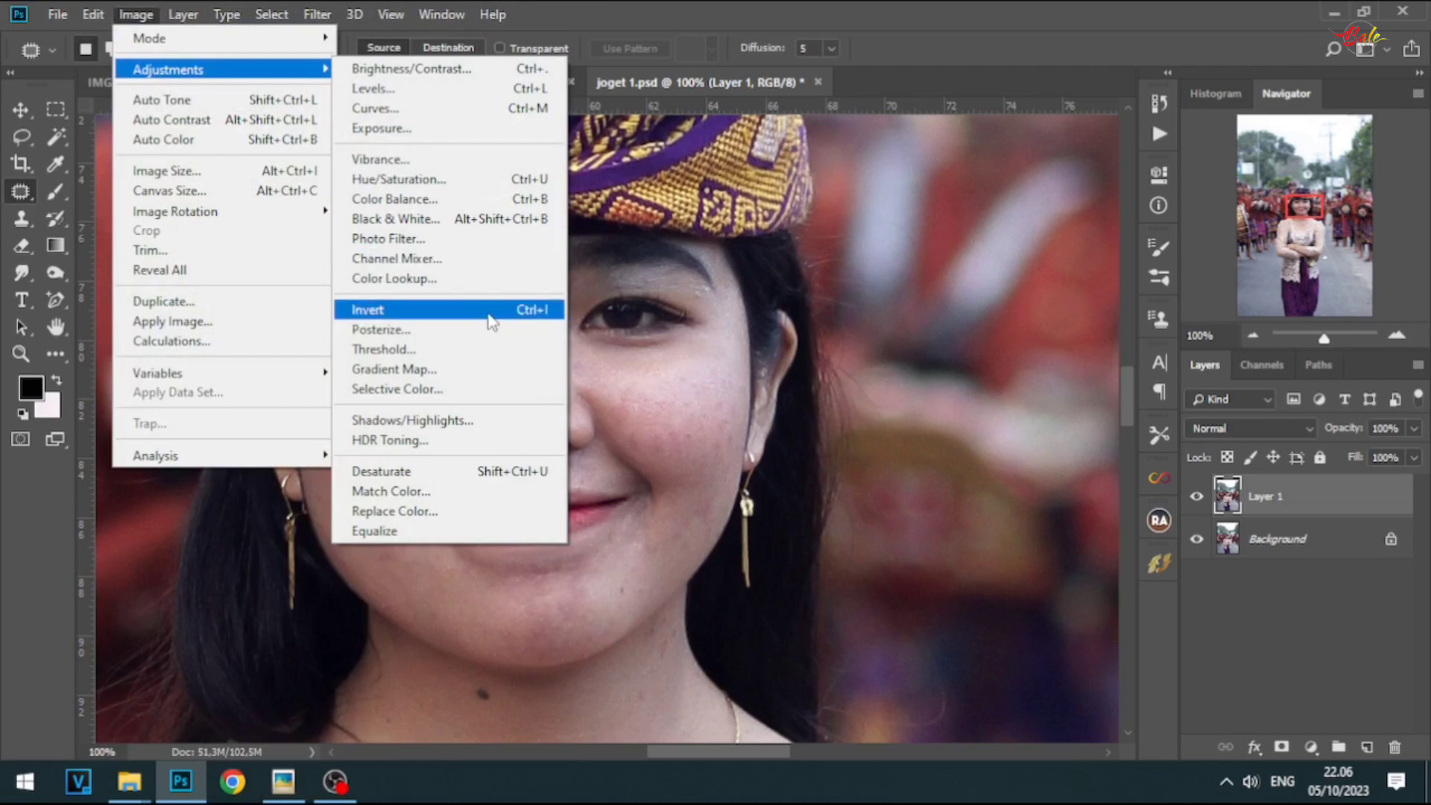
pyautogui.click(492, 320)
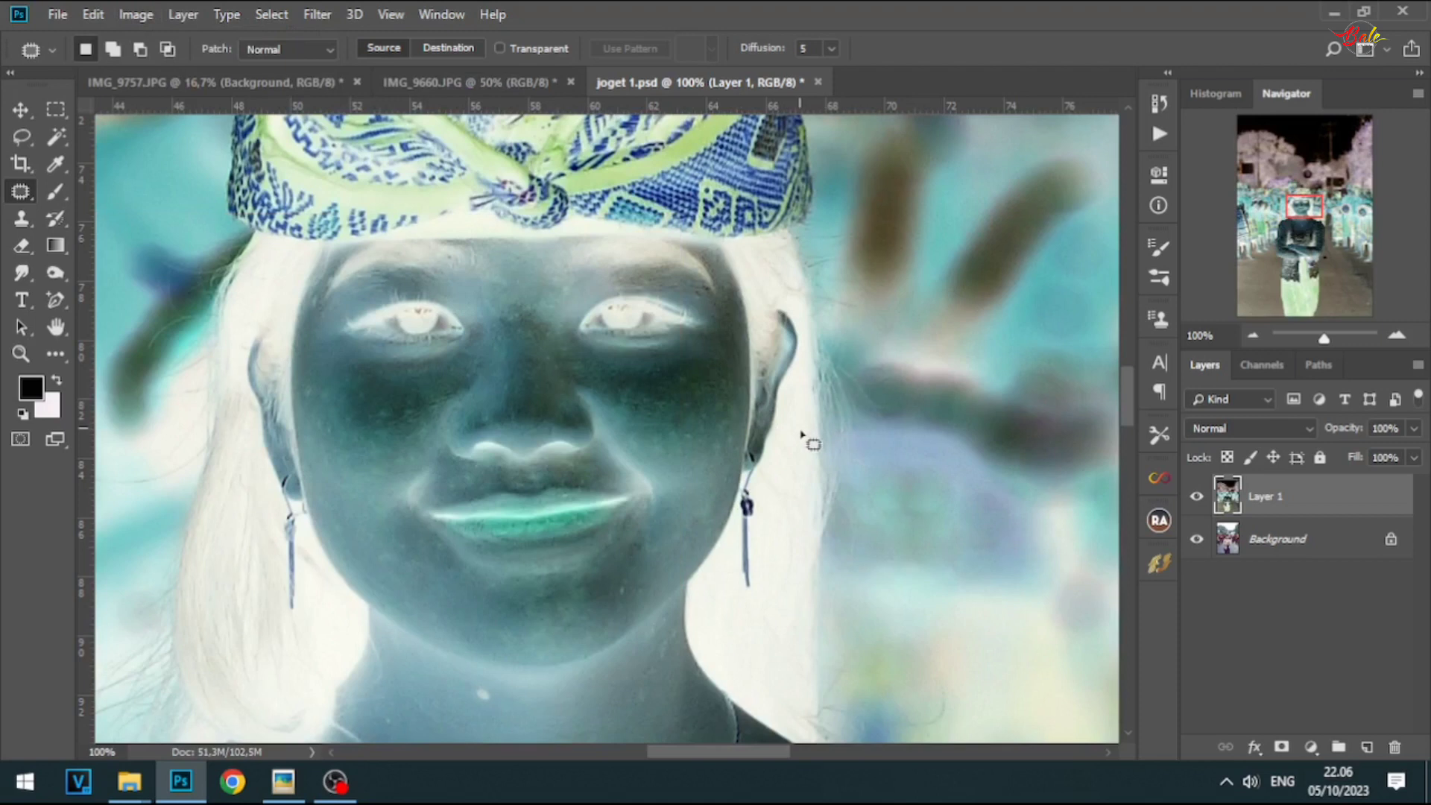
pyautogui.click(1274, 426)
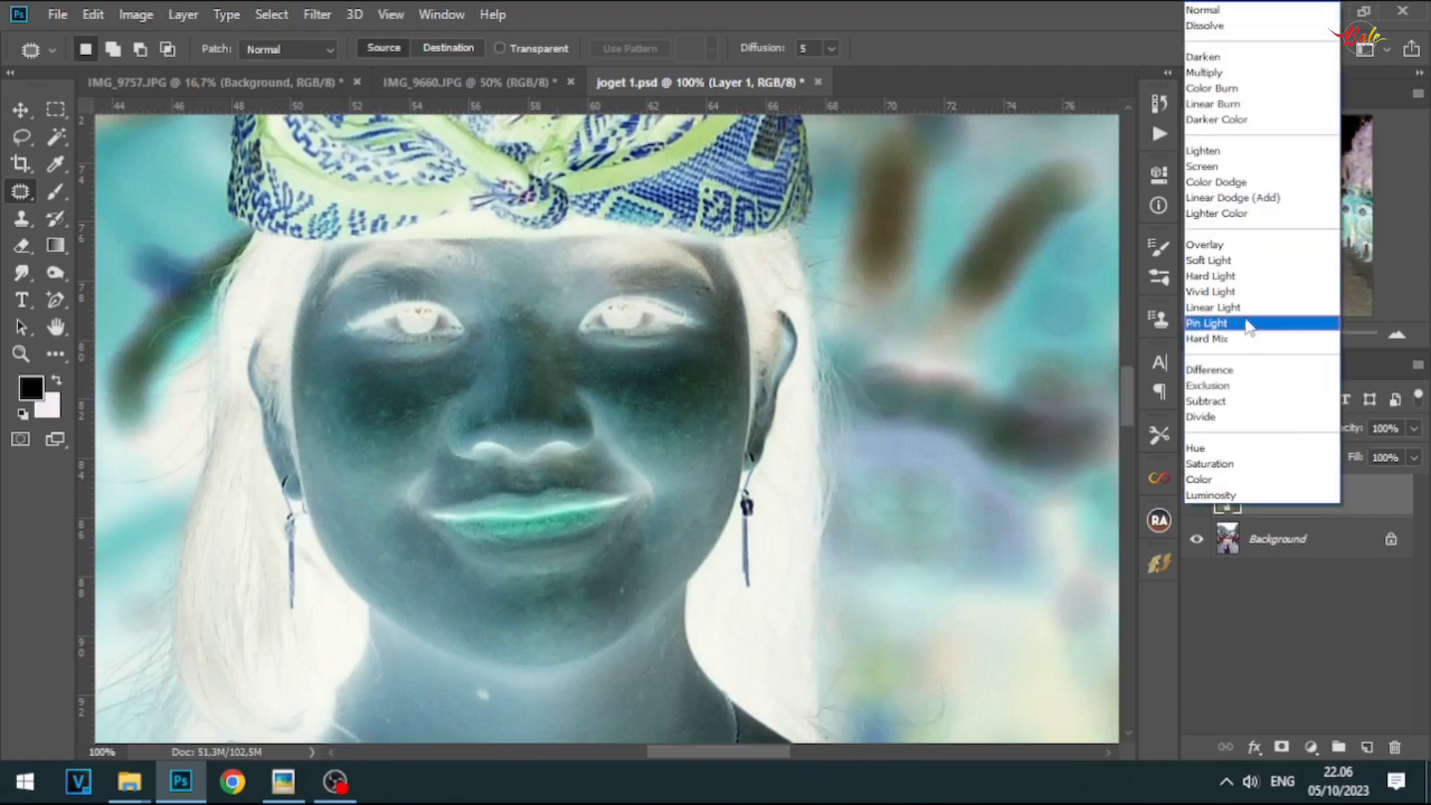
pyautogui.click(1231, 294)
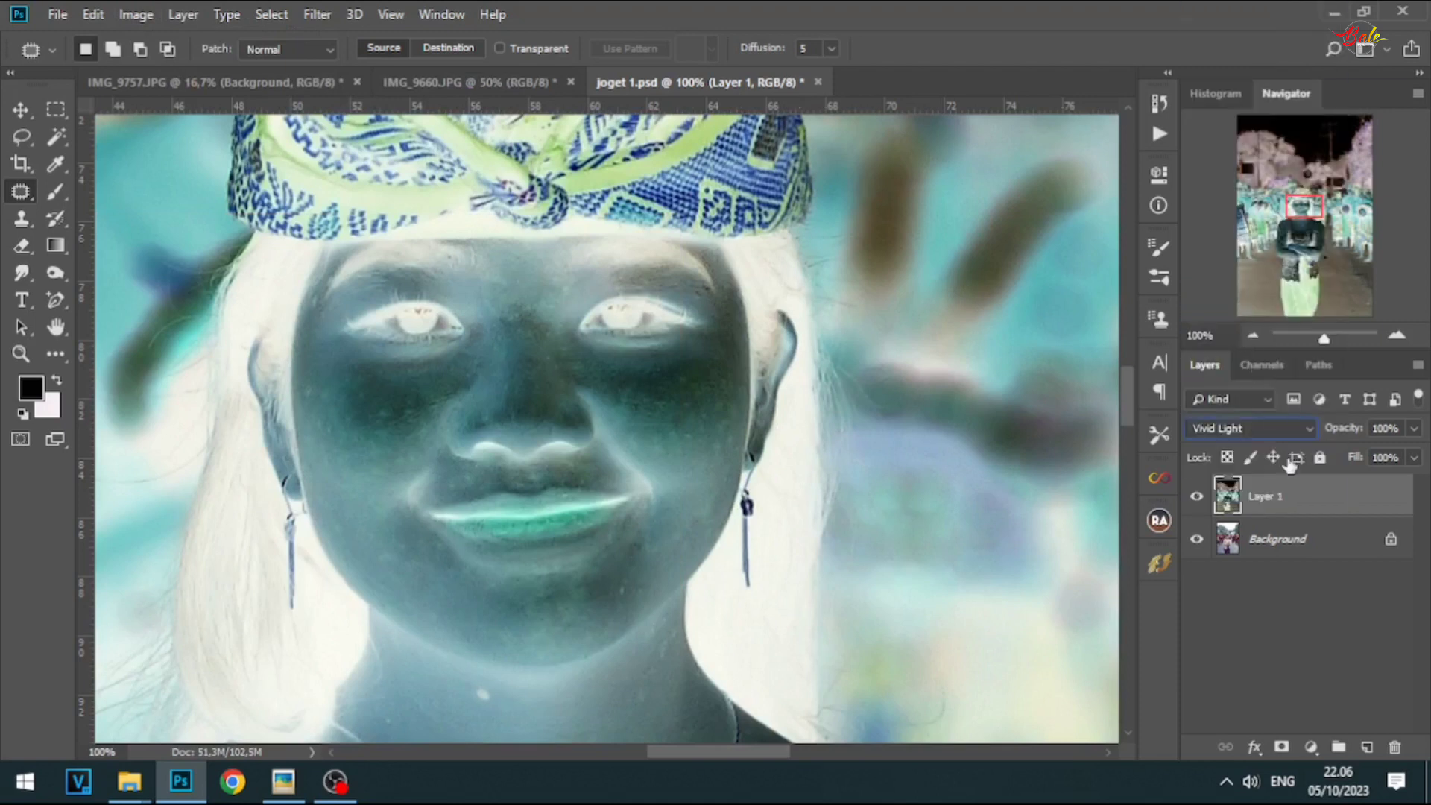
# - Apply a Gaussian Blur with a radius of 3.0 pixels to the inverted layer
pyautogui.click(319, 16)
pyautogui.moveTo(405, 255)
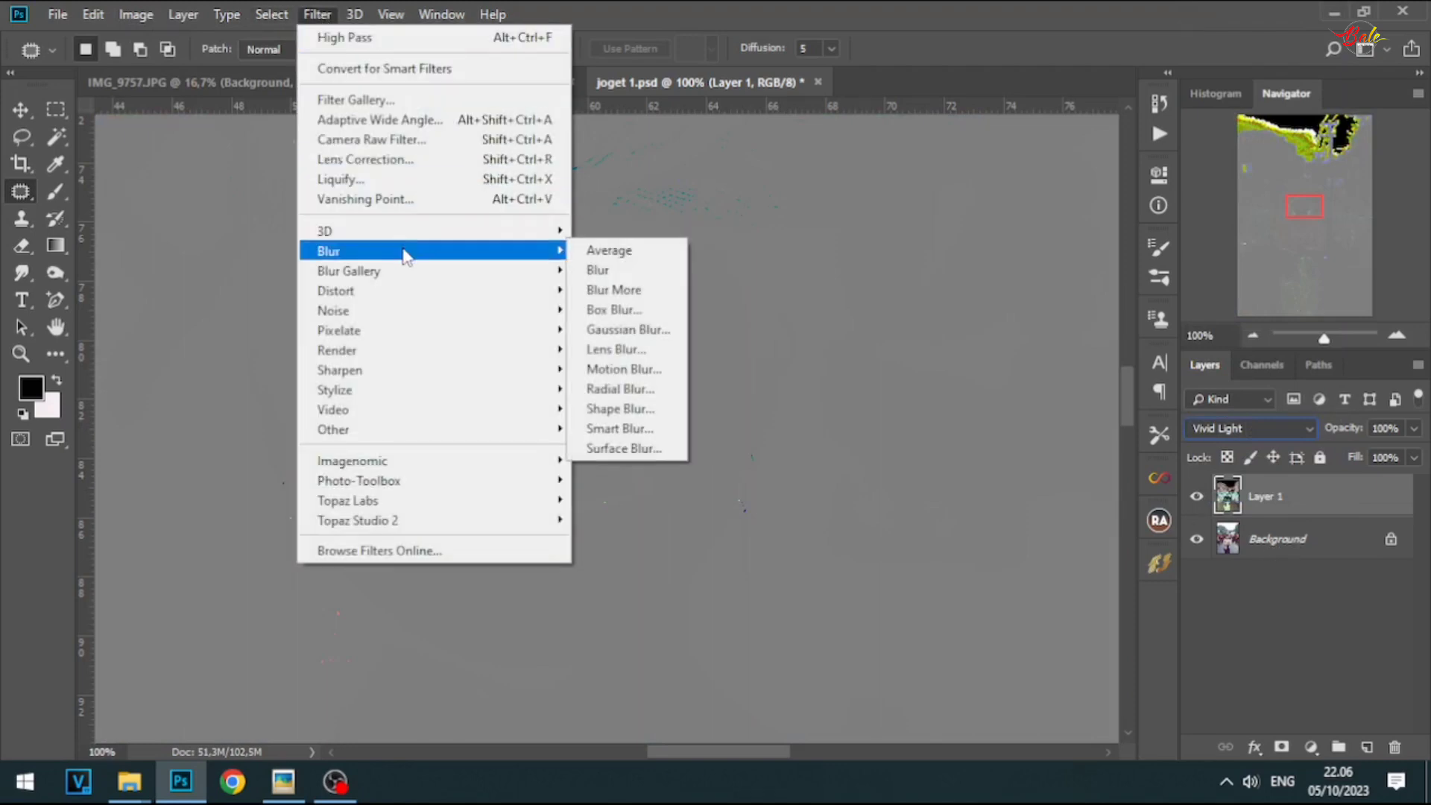
pyautogui.click(616, 331)
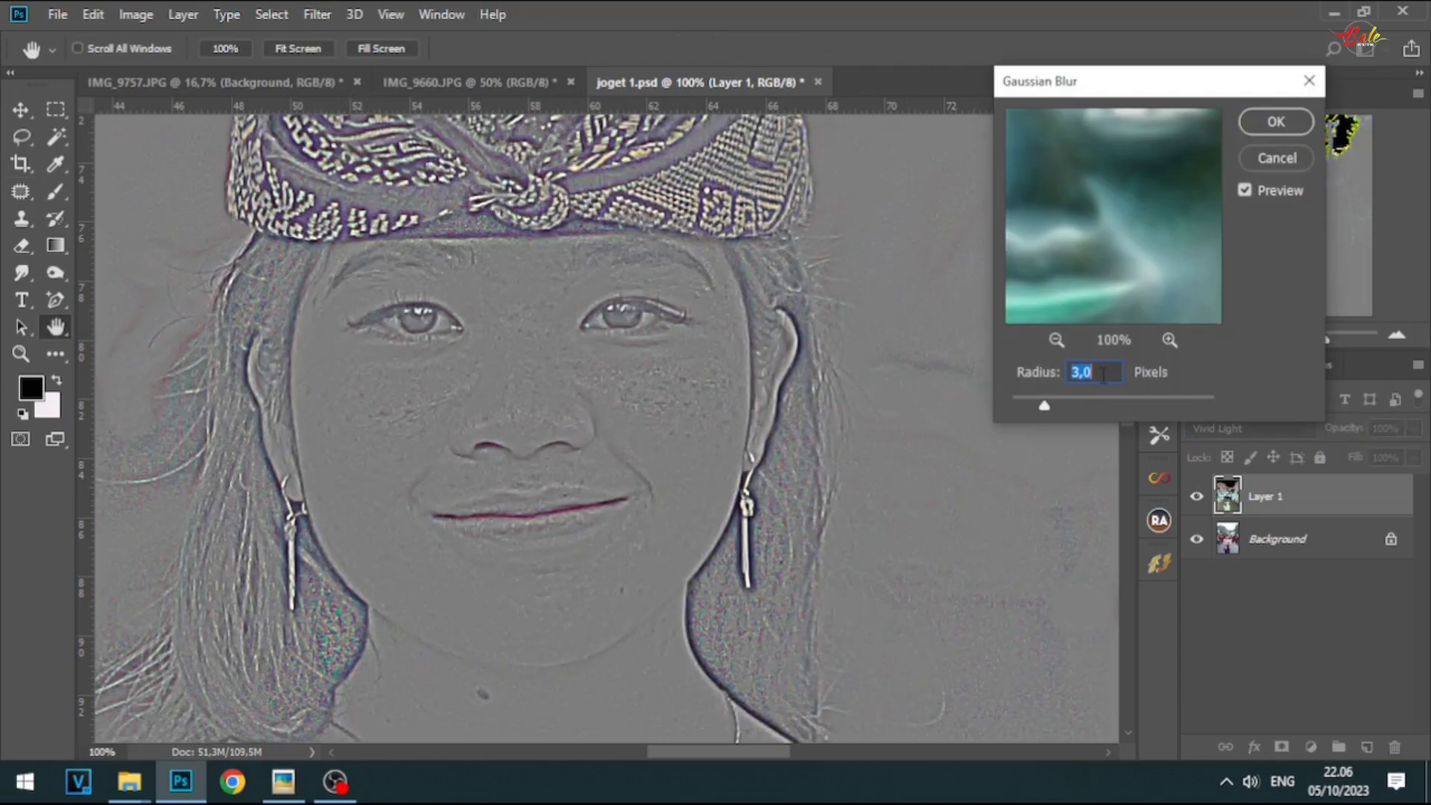
pyautogui.click(1258, 120)
pyautogui.press('j')
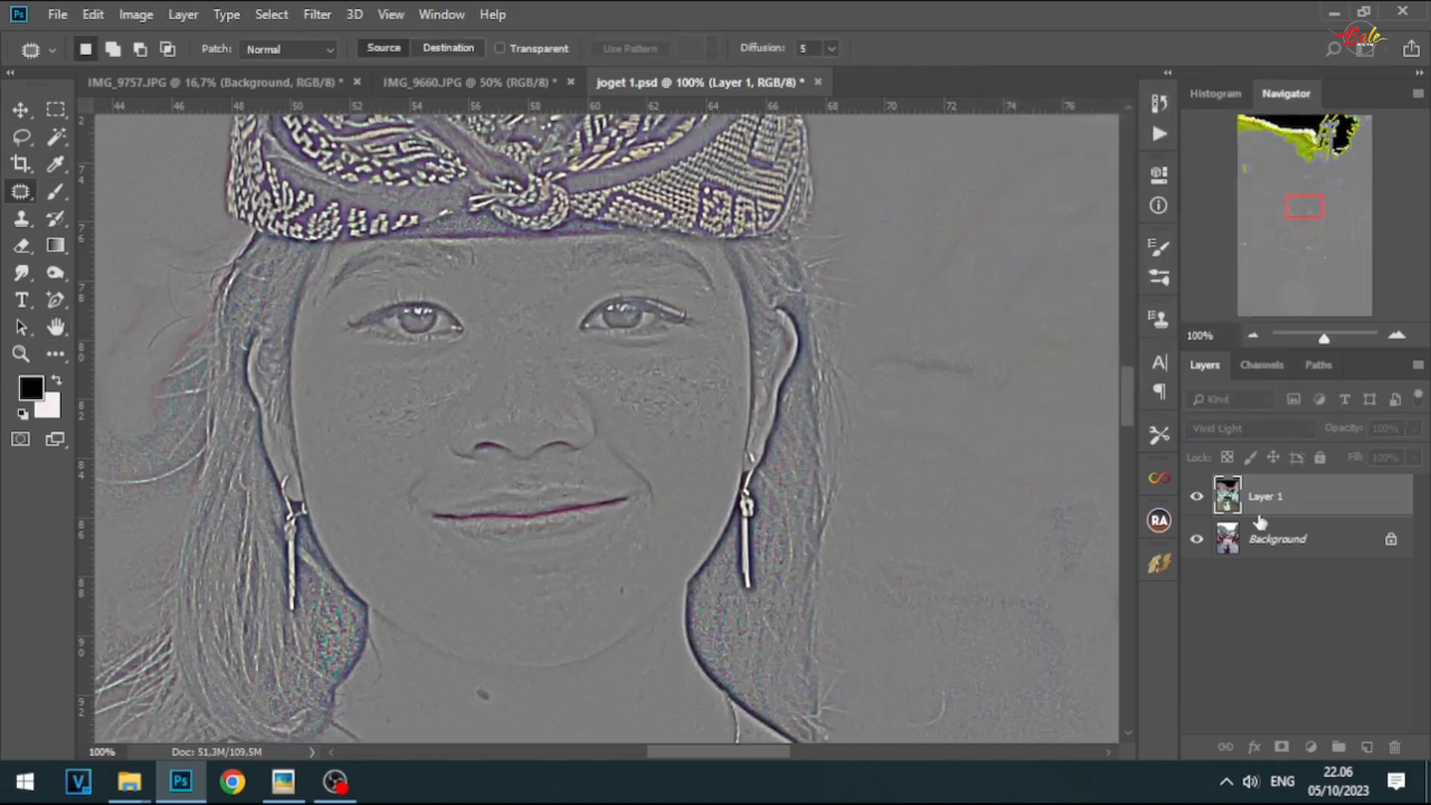
# - Apply a High Pass filter with a radius of 7 pixels to the same layer
pyautogui.click(315, 15)
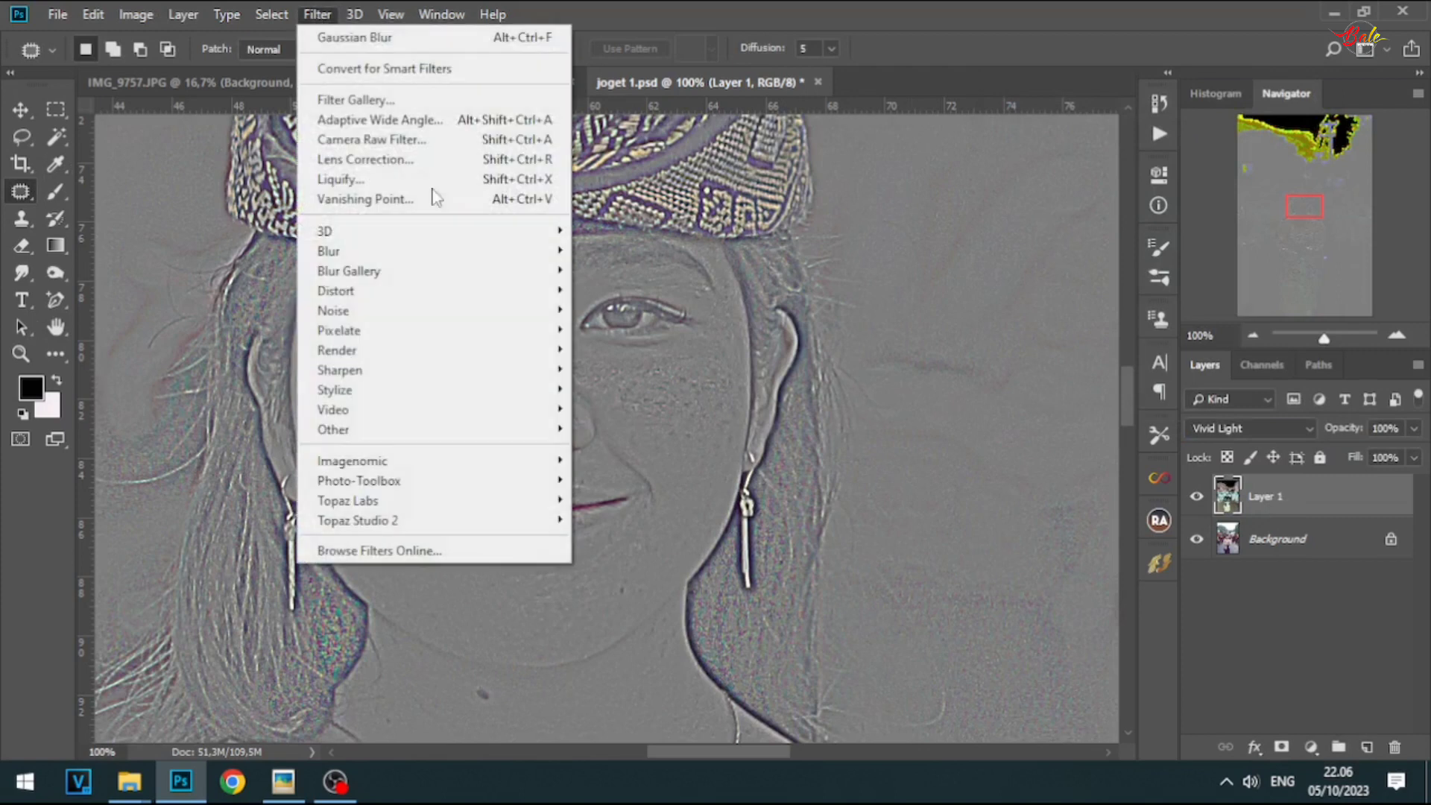
pyautogui.moveTo(521, 432)
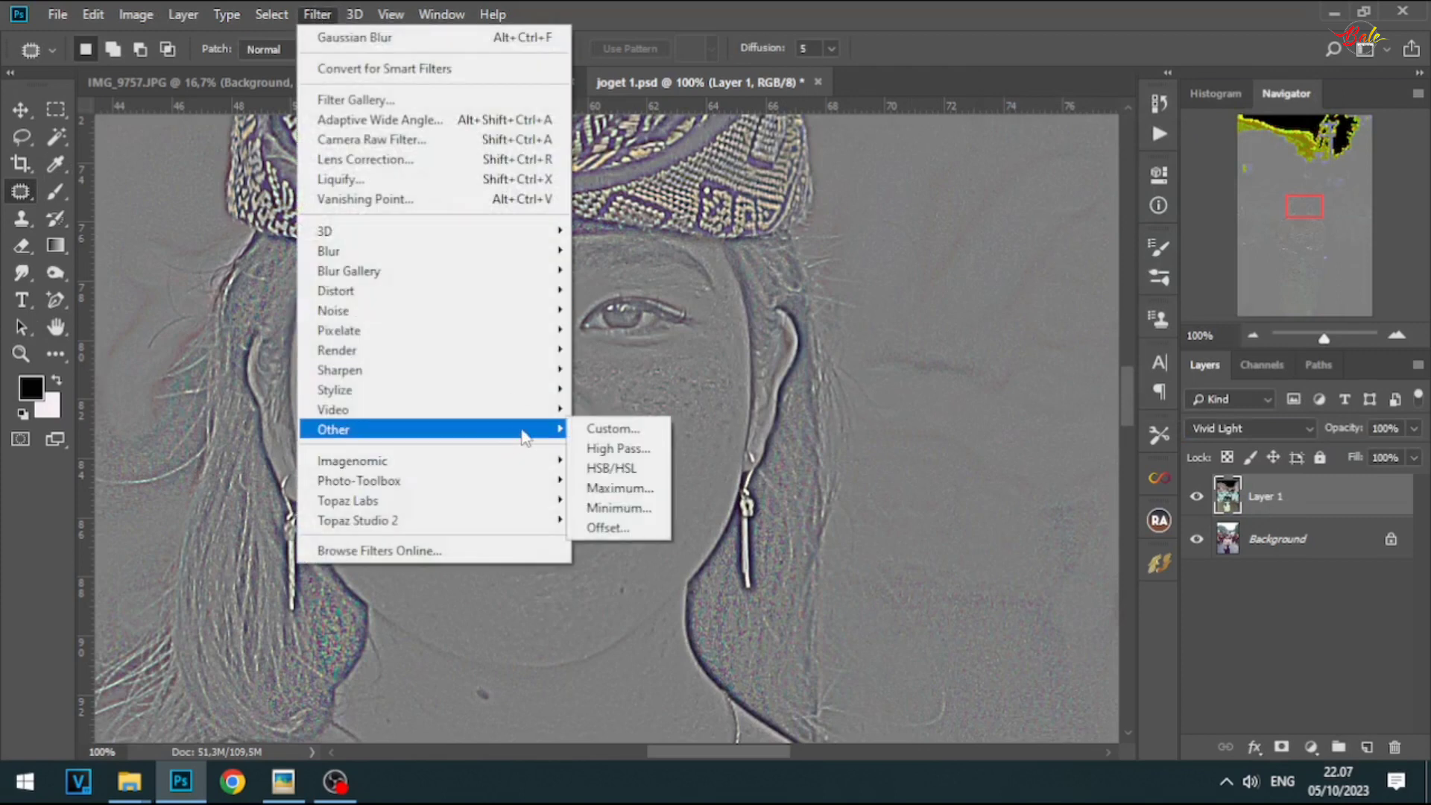
pyautogui.click(617, 448)
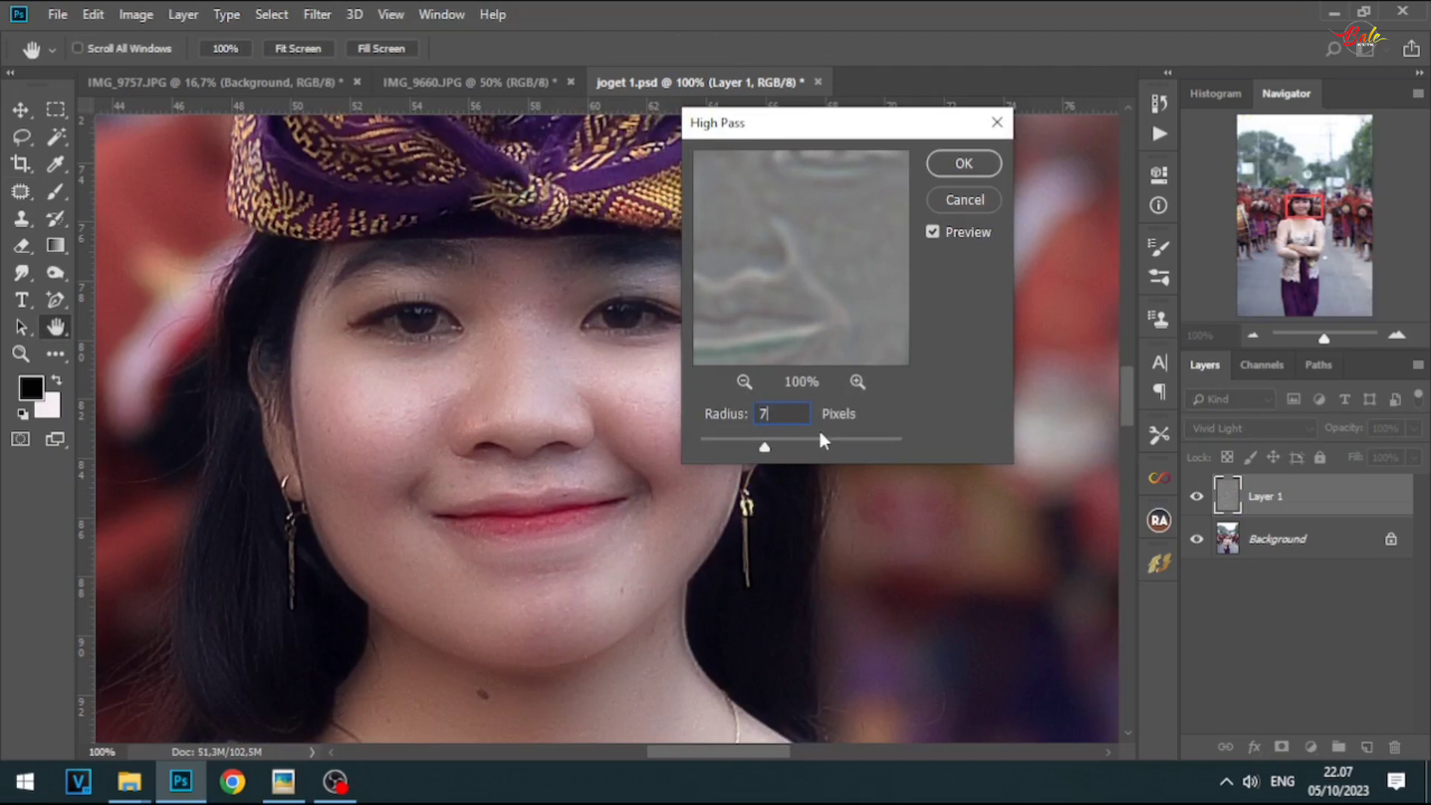
pyautogui.click(970, 162)
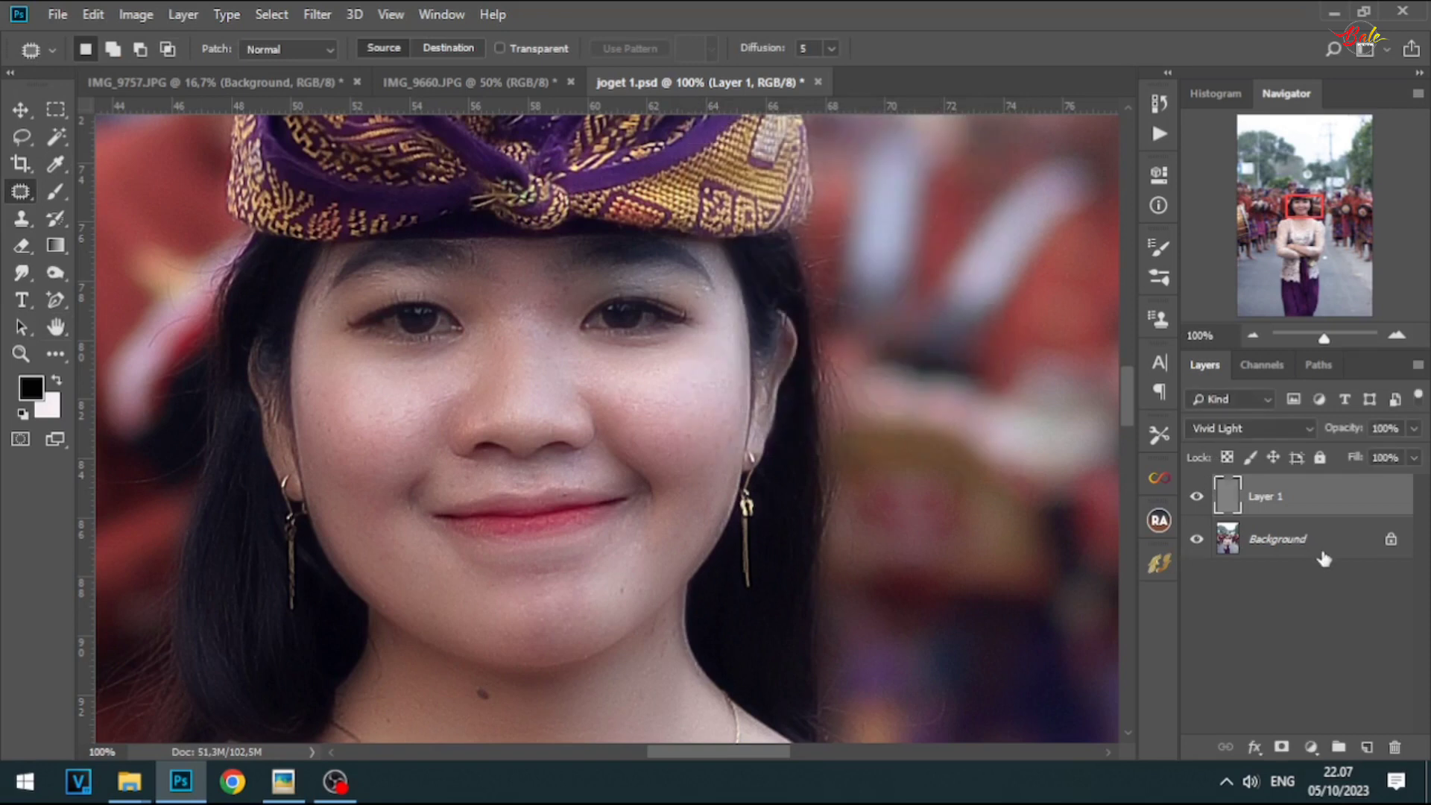
# - Add a layer mask to the smoothing layer and invert the mask to black
pyautogui.click(1280, 747)
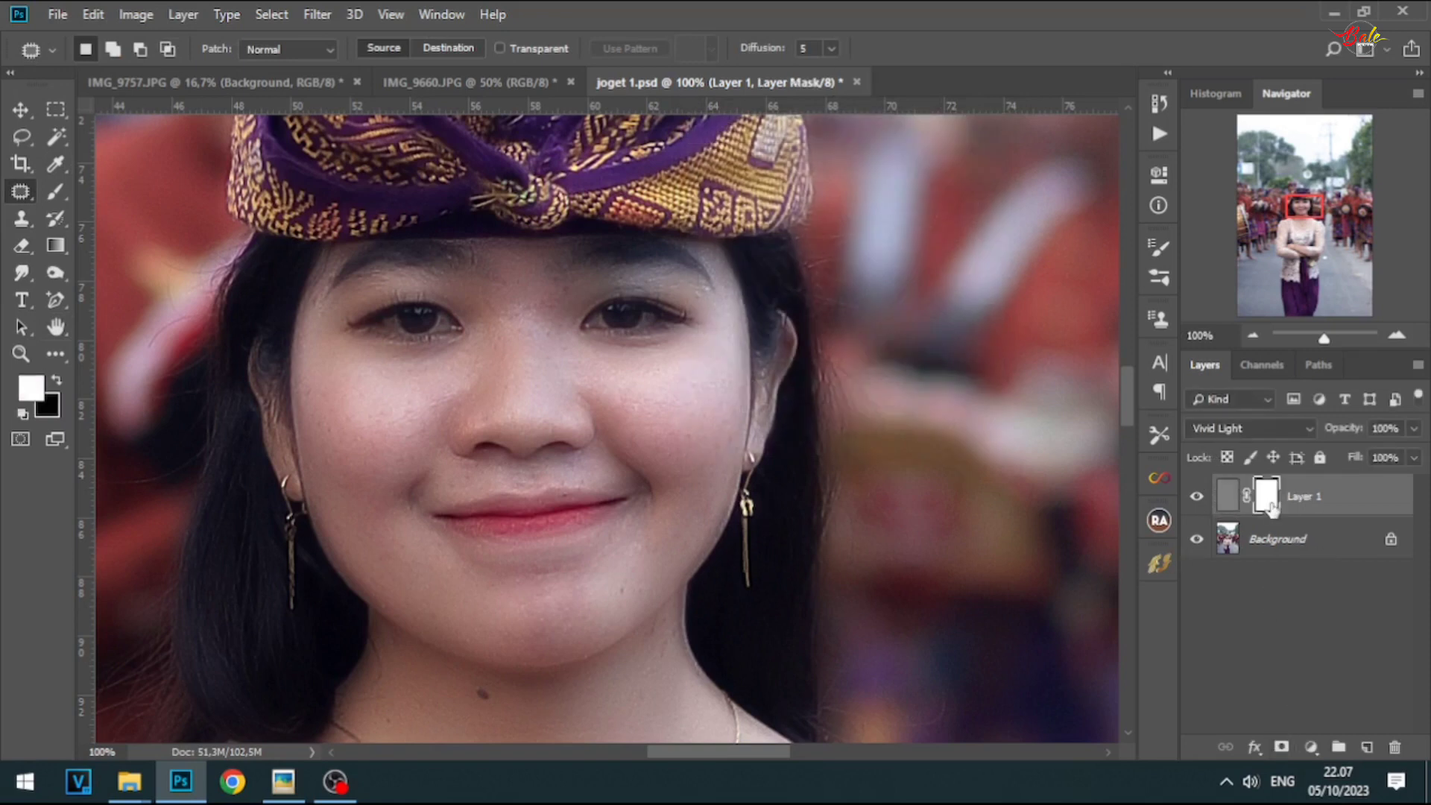
pyautogui.hotkey('ctrl', 'i')
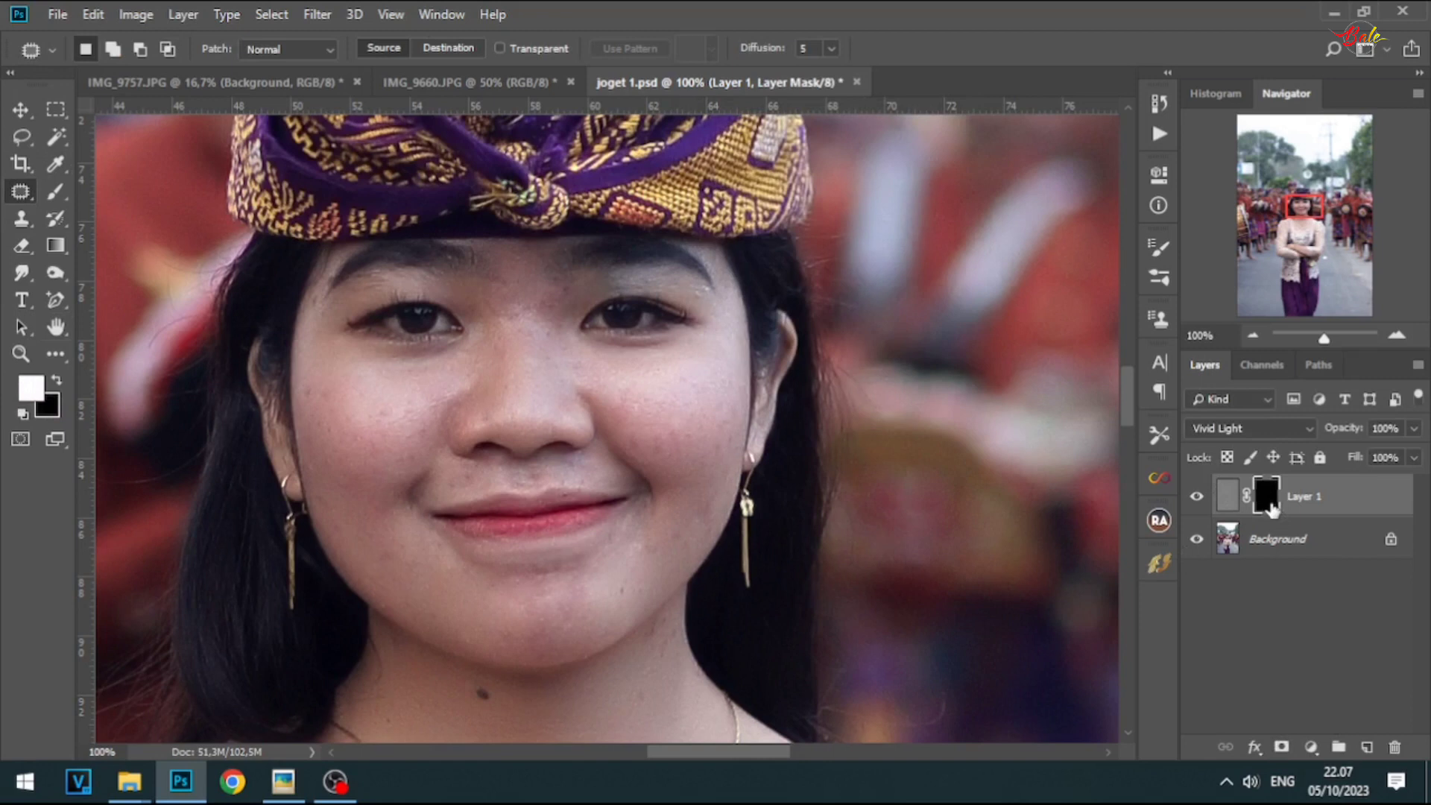
# - Paint white on the mask over the cheeks with a small soft brush at 78% opacity to smooth the facial skin
pyautogui.click(55, 192)
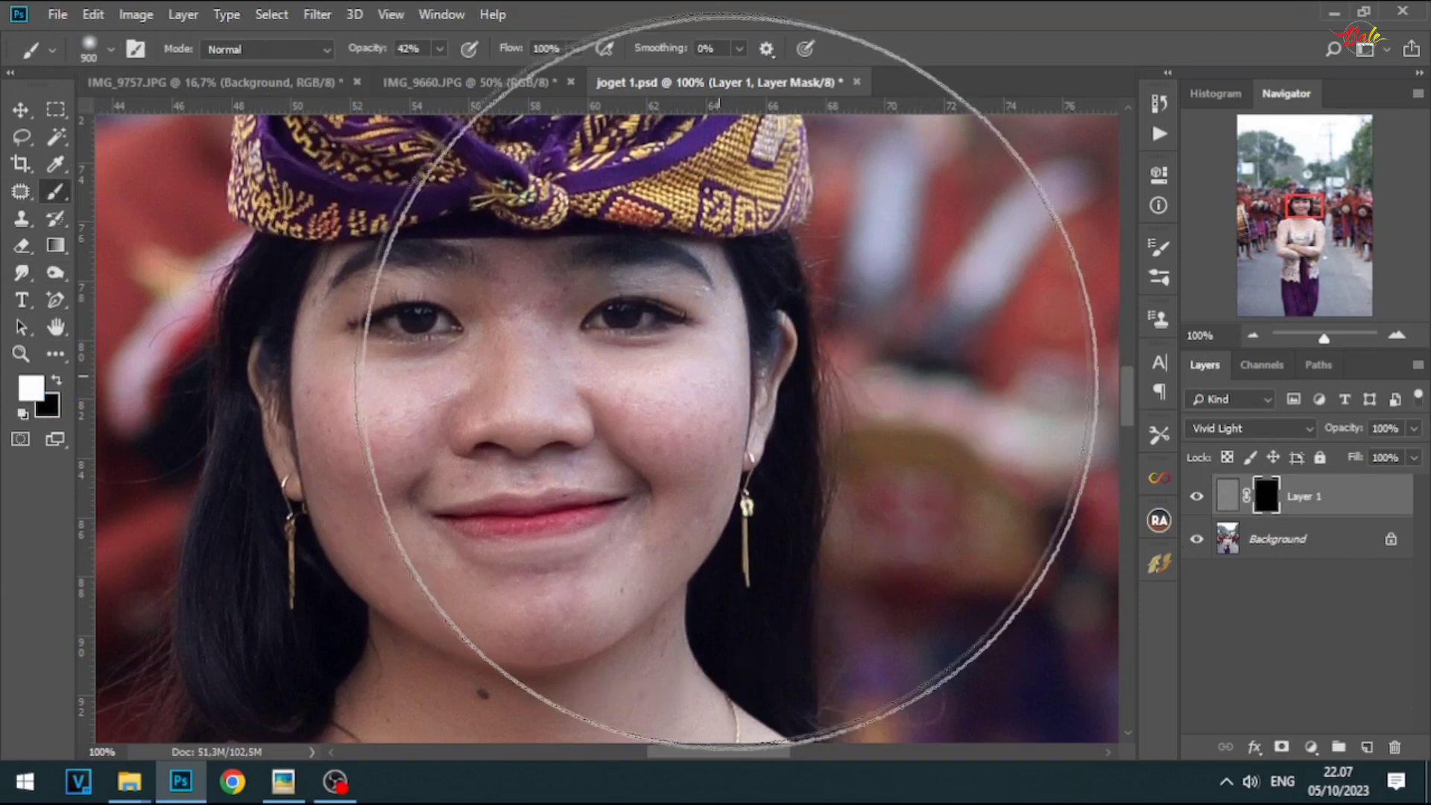
pyautogui.press('[')
pyautogui.press('[')
pyautogui.press('[')
pyautogui.press('[')
pyautogui.press('[')
pyautogui.press('[')
pyautogui.press('[')
pyautogui.press('[')
pyautogui.press('[')
pyautogui.press('[')
pyautogui.press('[')
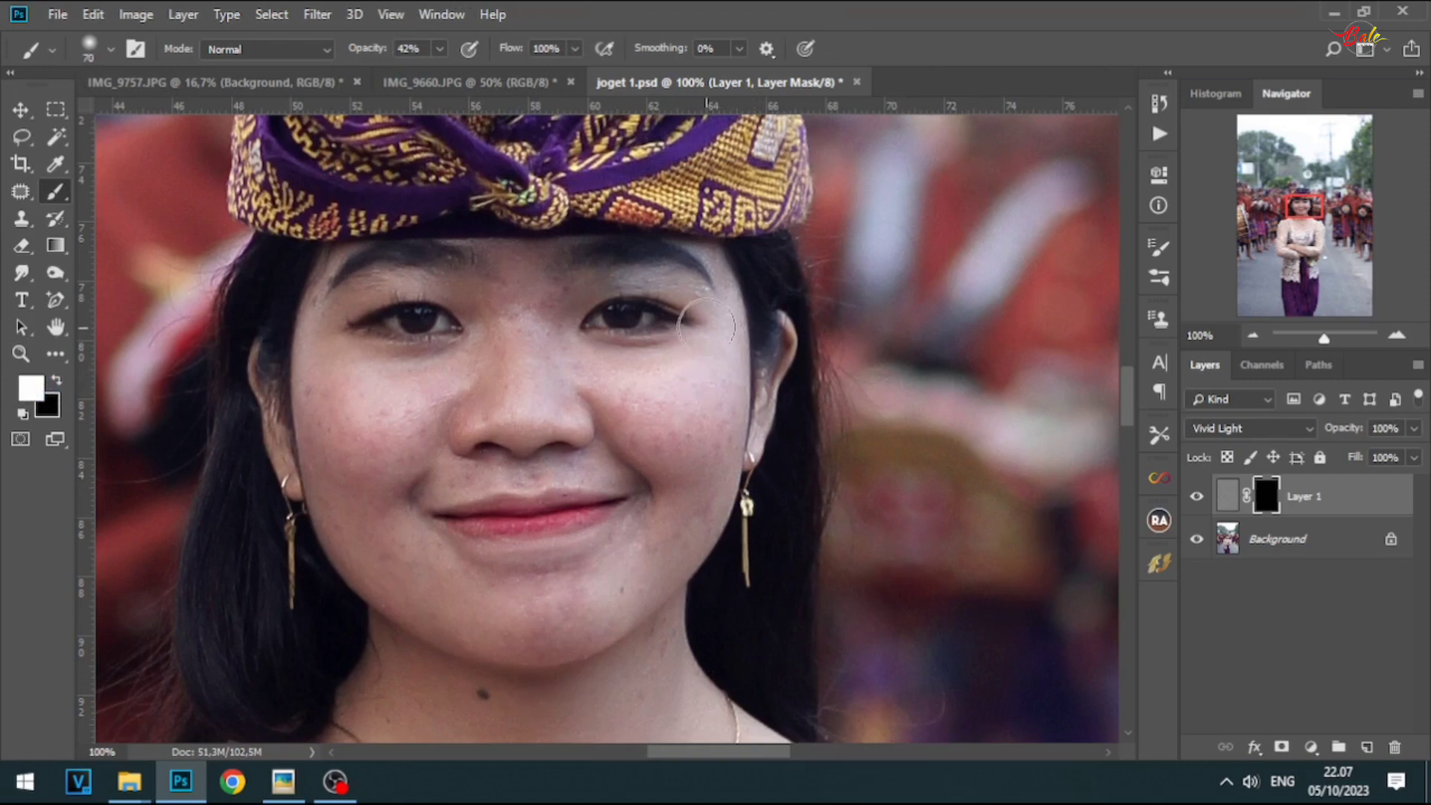
pyautogui.press('[')
pyautogui.click(439, 49)
pyautogui.click(672, 446)
pyautogui.press('[')
pyautogui.click(674, 456)
pyautogui.press('[')
pyautogui.press(']')
pyautogui.moveTo(472, 378)
pyautogui.mouseDown()
pyautogui.moveTo(421, 447)
pyautogui.moveTo(456, 473)
pyautogui.mouseUp()
# - Paint the smoothing mask over the chin and neck with a 70 px brush
pyautogui.moveTo(697, 490); pyautogui.dragTo(703, 281)
pyautogui.press(']')
pyautogui.press(']')
pyautogui.press(']')
pyautogui.press(']')
pyautogui.press(']')
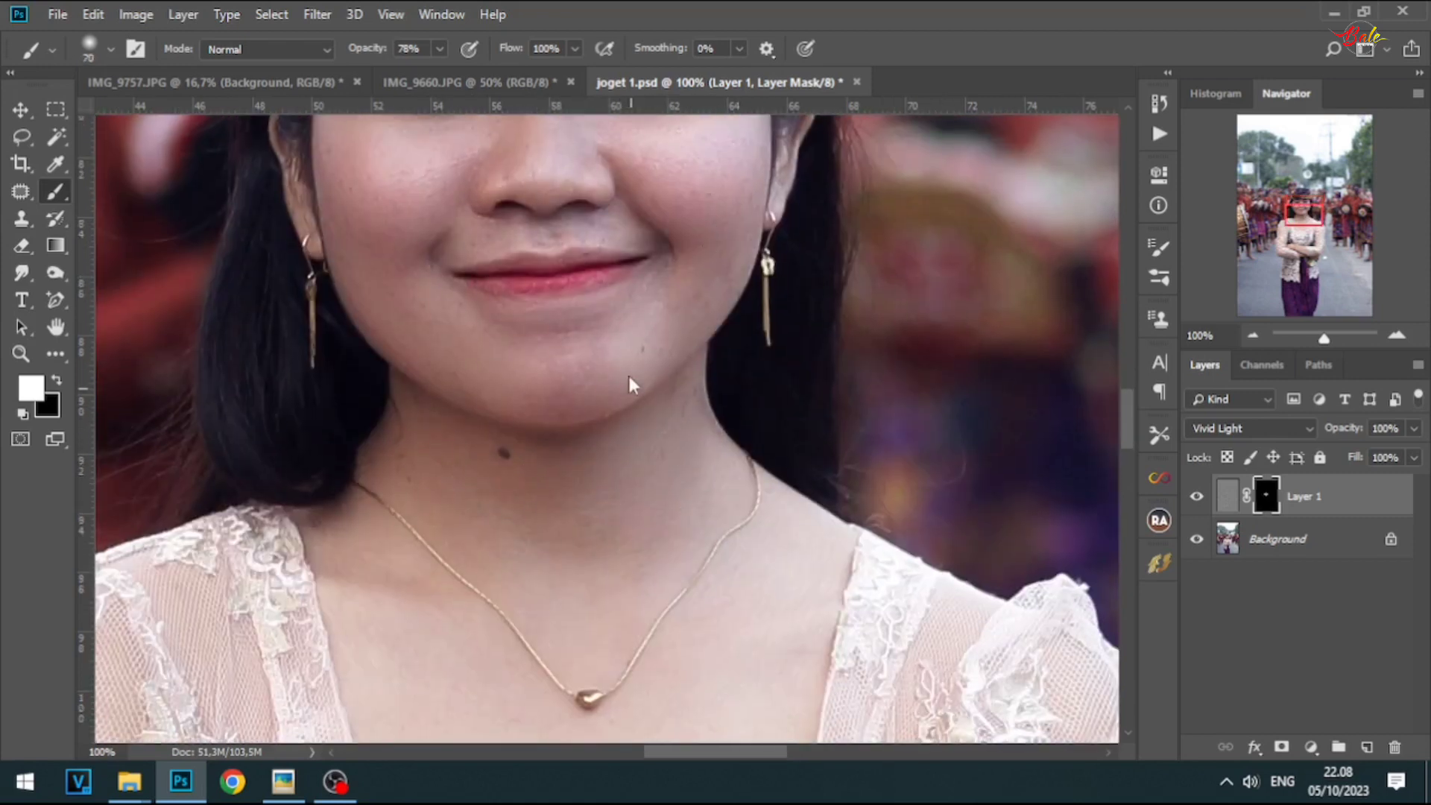
# - Paint the mask over the remaining facial skin, reducing the brush to 30 px for the areas around the eyes
pyautogui.scroll(5, 744, 521)
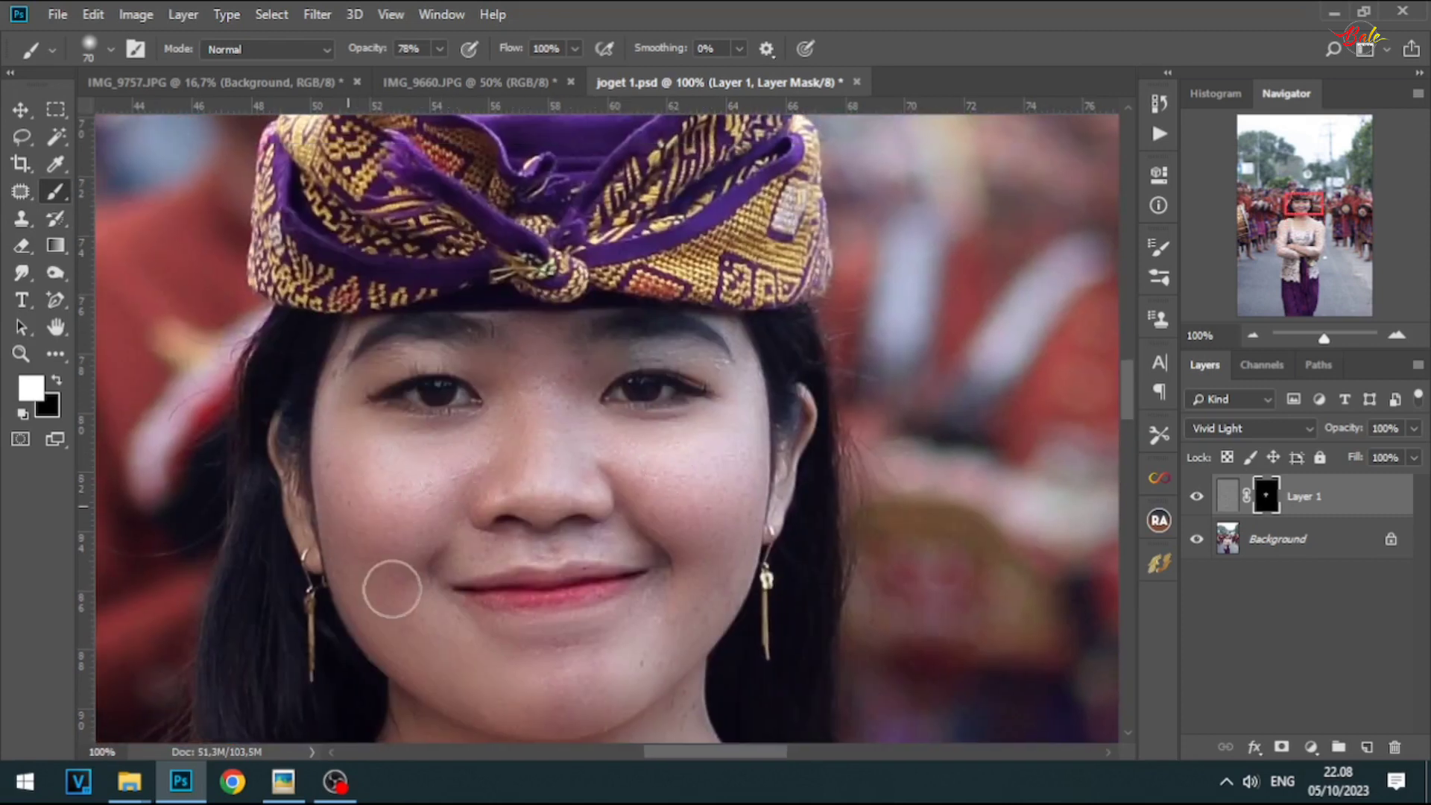
pyautogui.press('[')
pyautogui.press('[')
pyautogui.press('[')
pyautogui.press('[')
pyautogui.press('[')
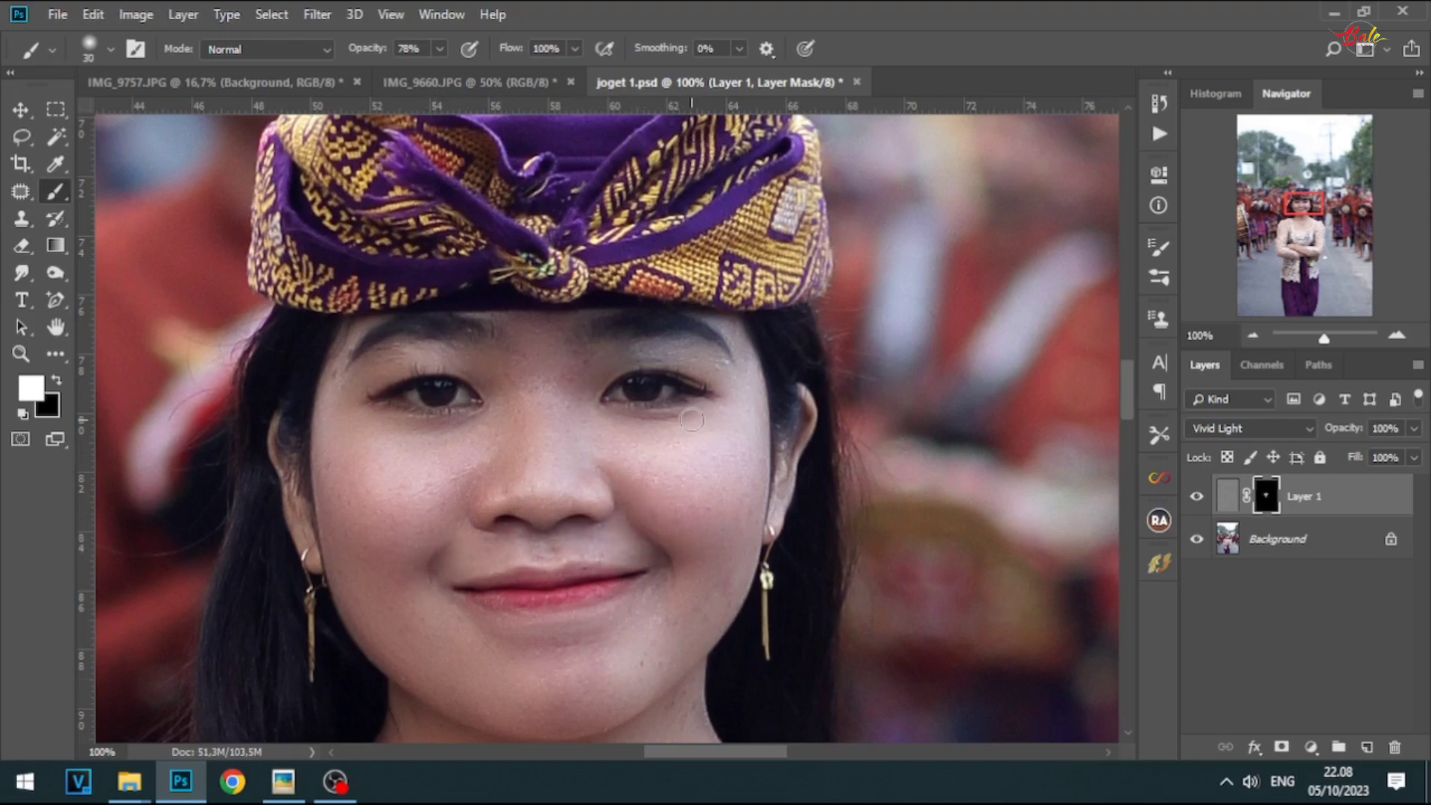
# - Paint the smoothing mask over the neck, upper chest and crossed arms with the brush enlarged to 60 px
pyautogui.moveTo(629, 698); pyautogui.dragTo(711, 140)
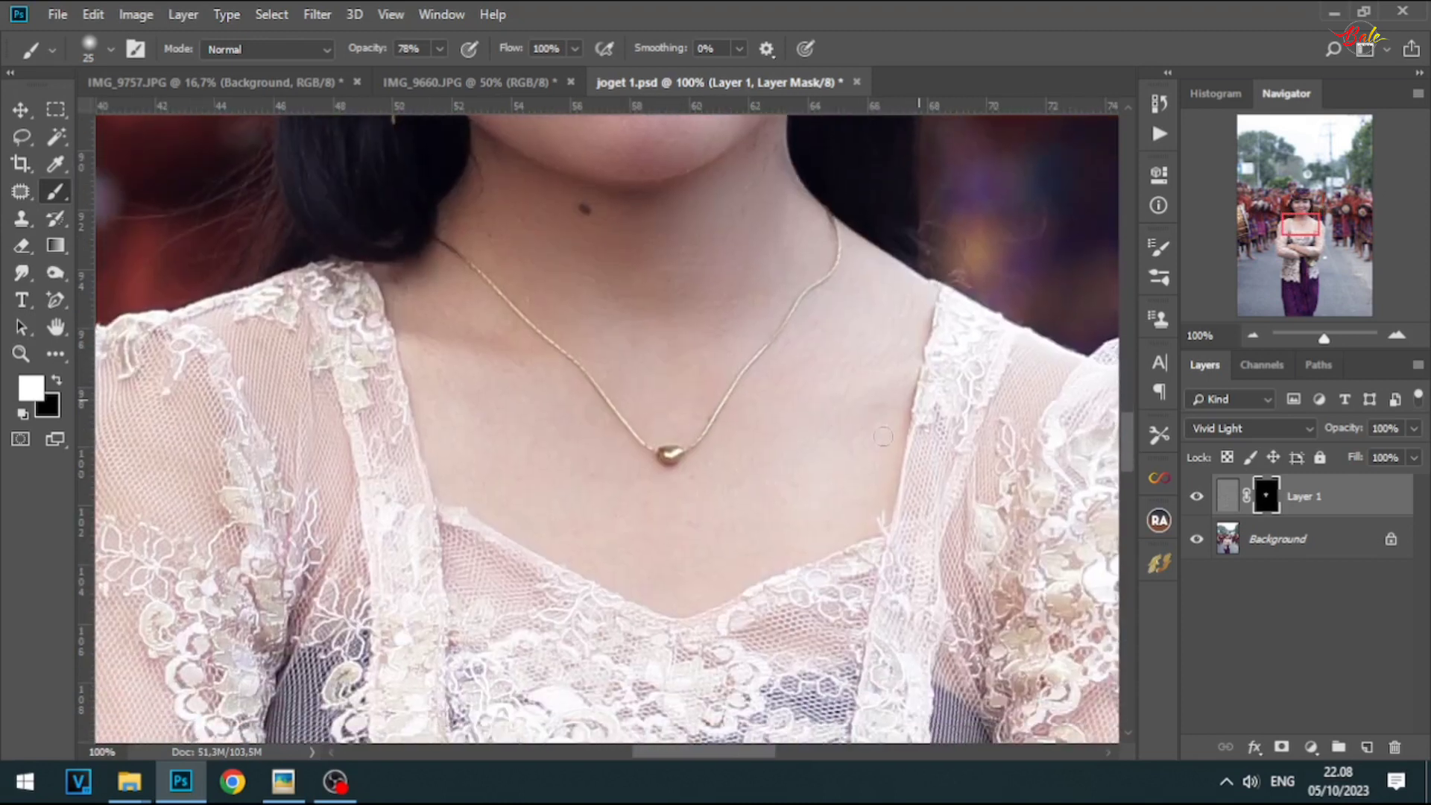
pyautogui.press(']')
pyautogui.press(']')
pyautogui.press(']')
pyautogui.press(']')
pyautogui.press(']')
pyautogui.press(']')
pyautogui.press('[')
pyautogui.press('[')
pyautogui.press('[')
pyautogui.moveTo(1302, 264); pyautogui.dragTo(1296, 253)
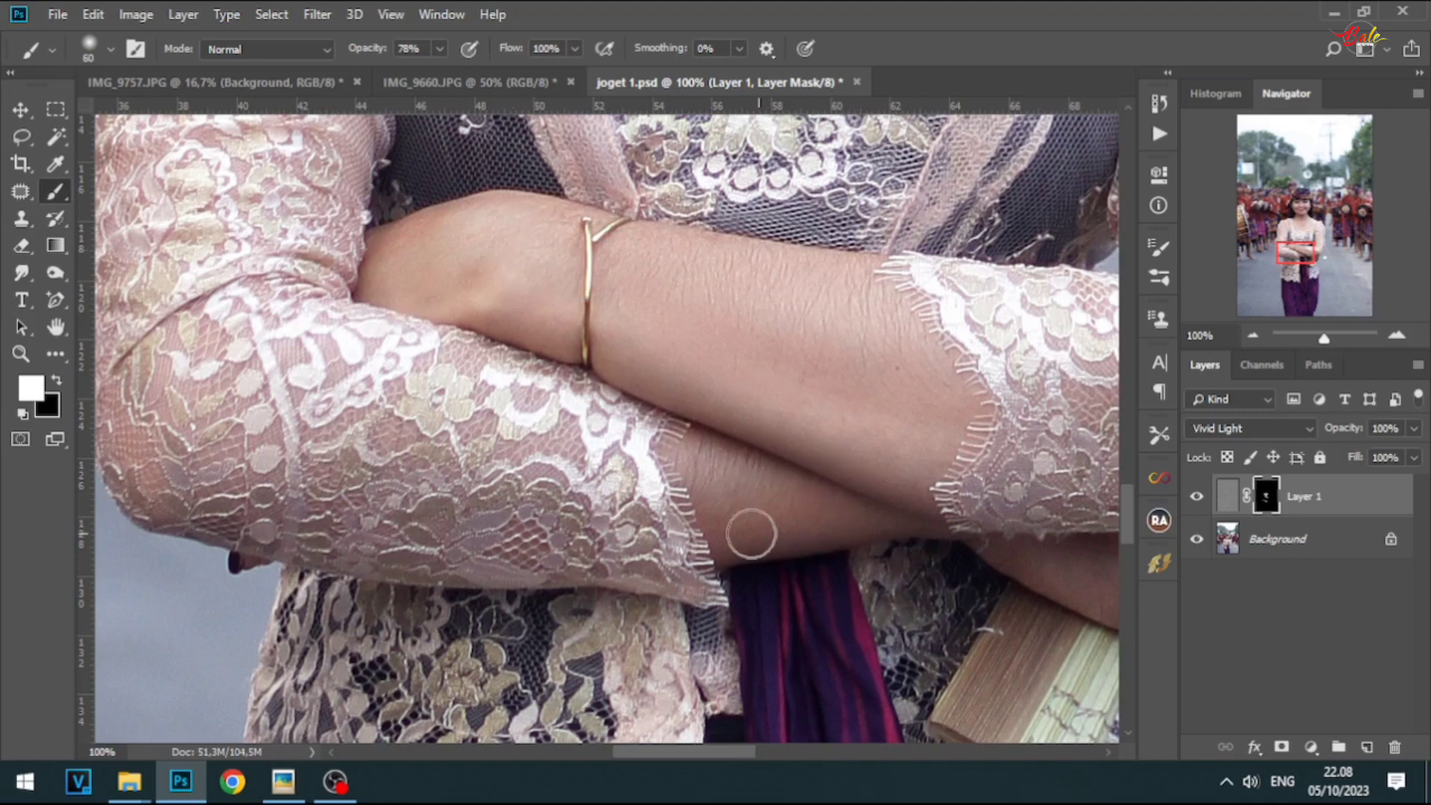
pyautogui.moveTo(1013, 535); pyautogui.dragTo(720, 518)
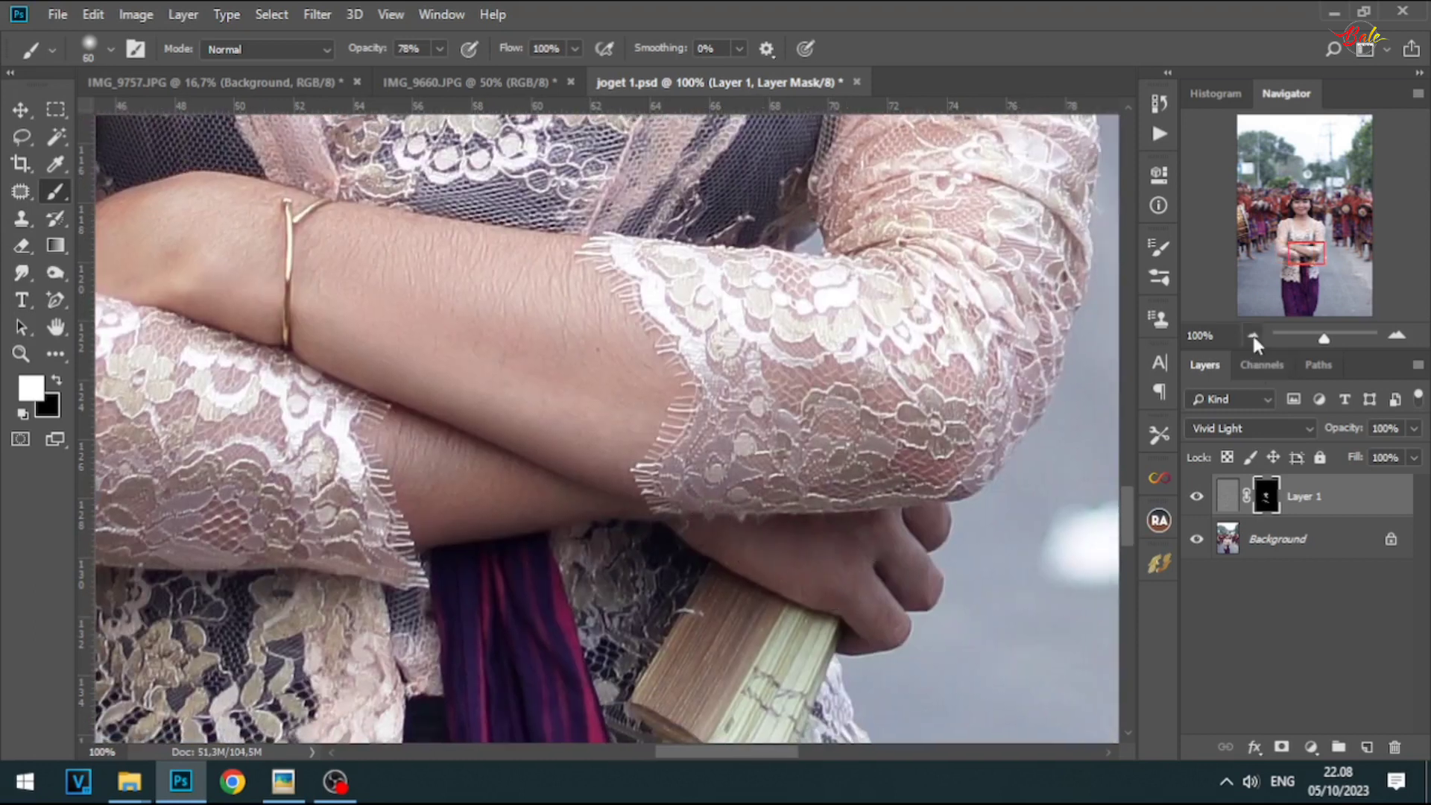
# - Examine the smoothed skin in the context of the whole portrait
pyautogui.click(1251, 334)
pyautogui.click(1251, 334)
pyautogui.click(1251, 333)
pyautogui.click(1252, 334)
pyautogui.click(1251, 333)
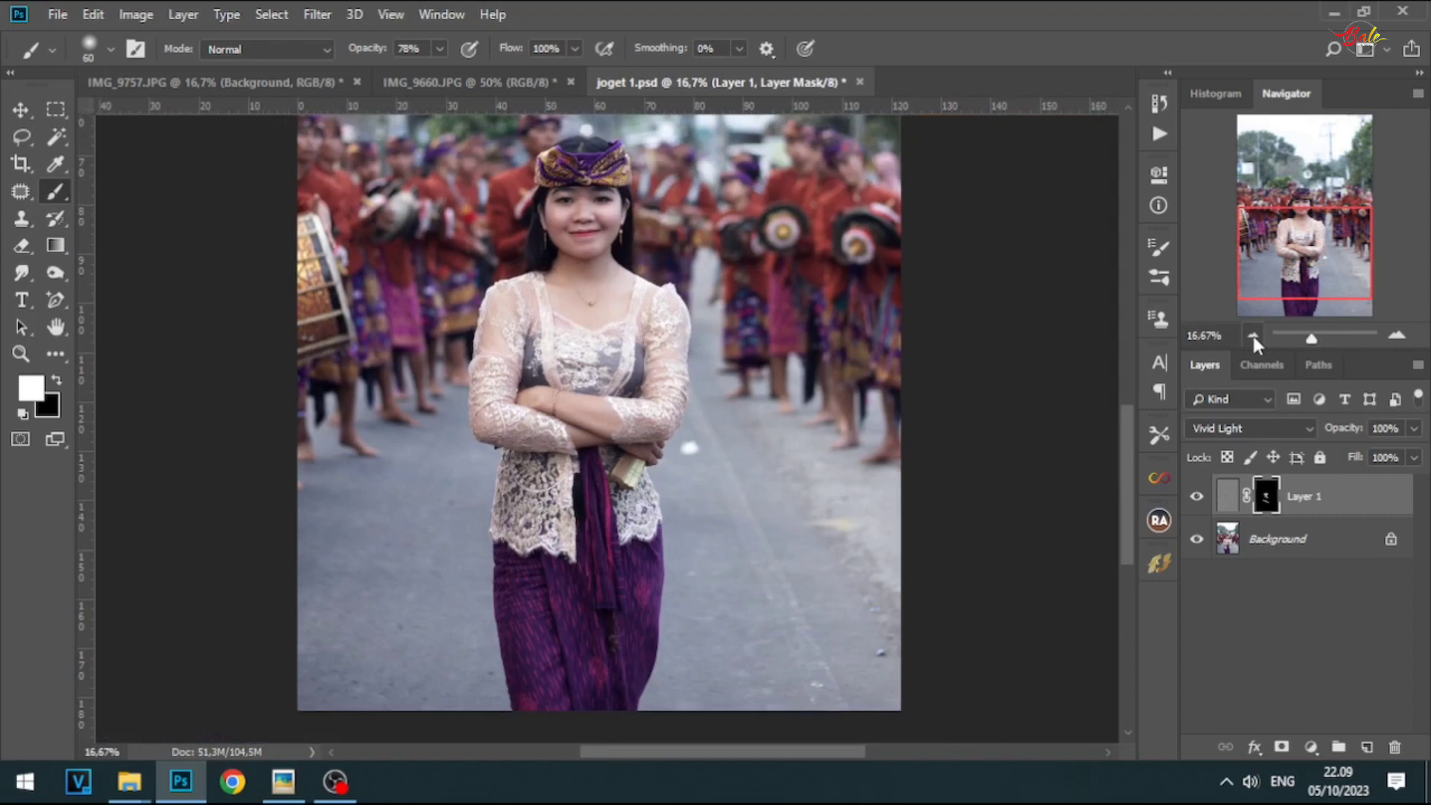
pyautogui.moveTo(695, 306); pyautogui.dragTo(693, 425)
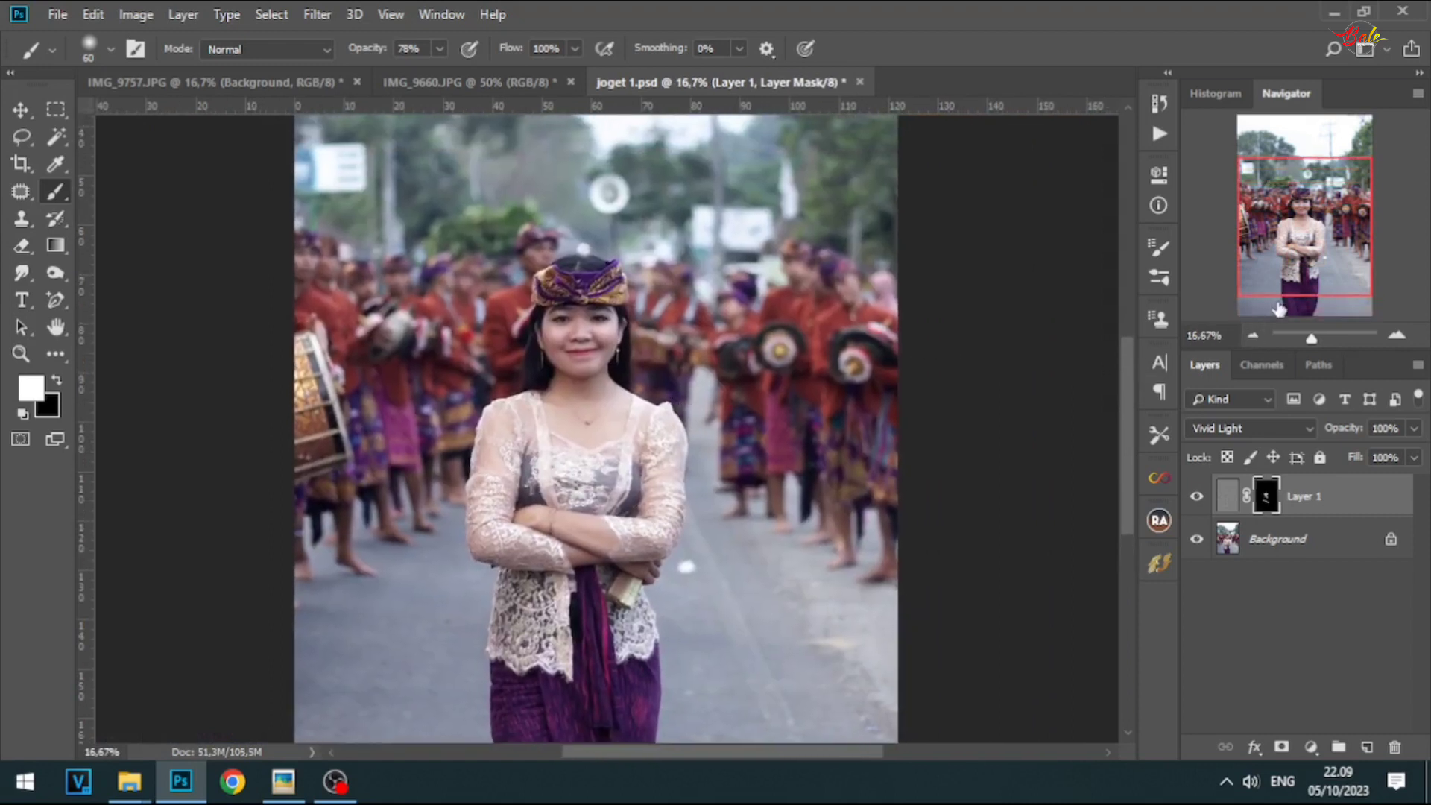
pyautogui.click(1251, 334)
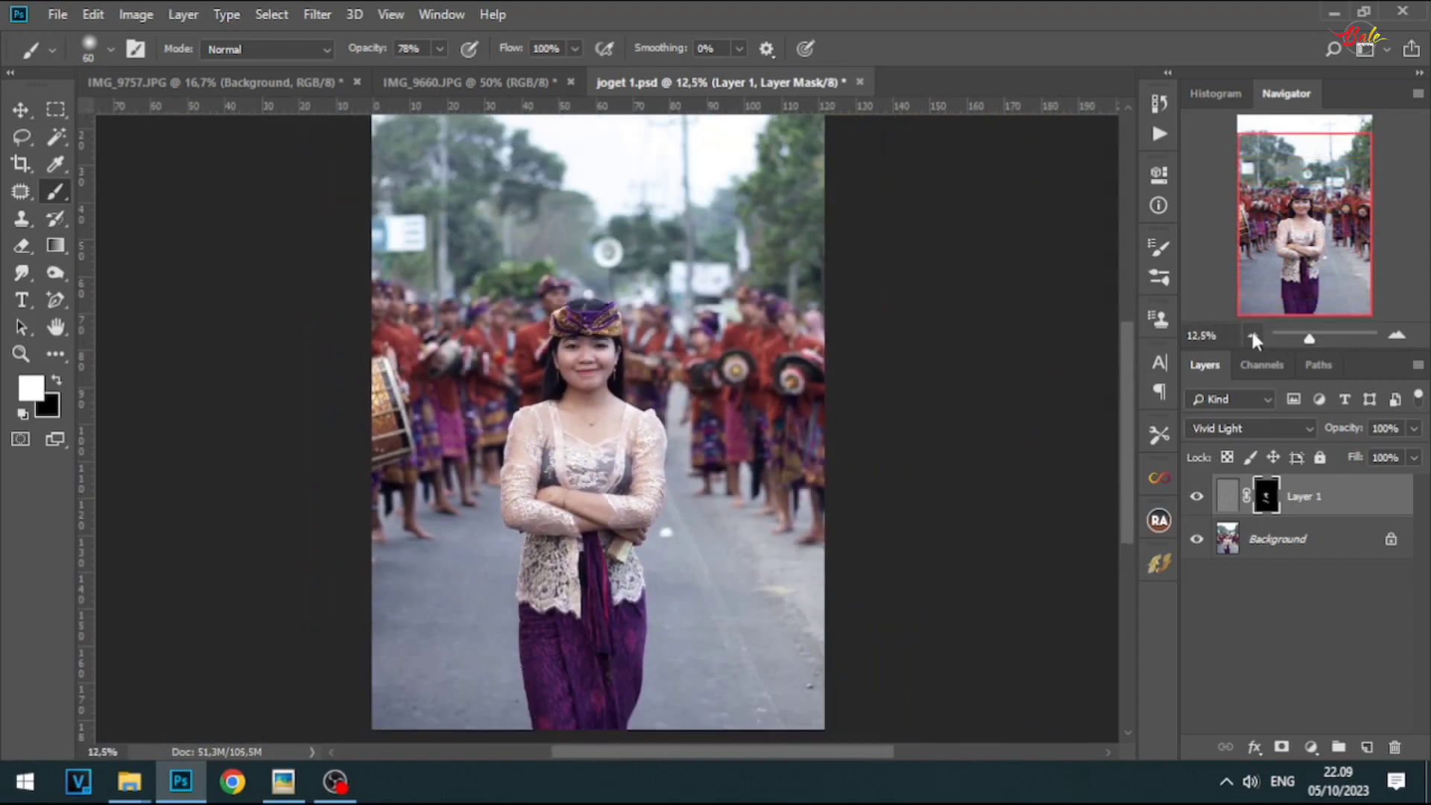
pyautogui.click(1394, 333)
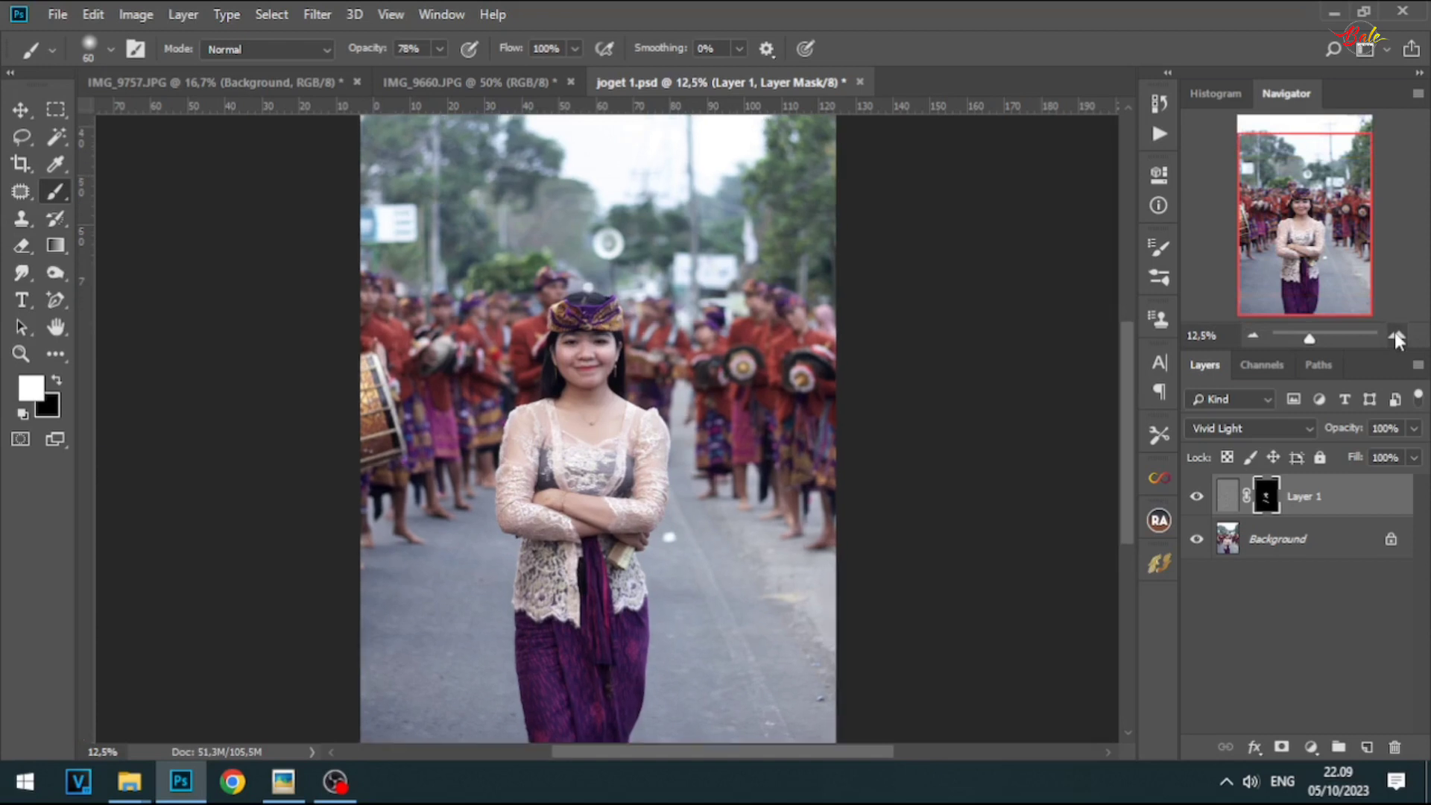
# - Add a Curves adjustment layer that brightens the midtones and invert its mask to black
pyautogui.click(1393, 332)
pyautogui.click(1312, 745)
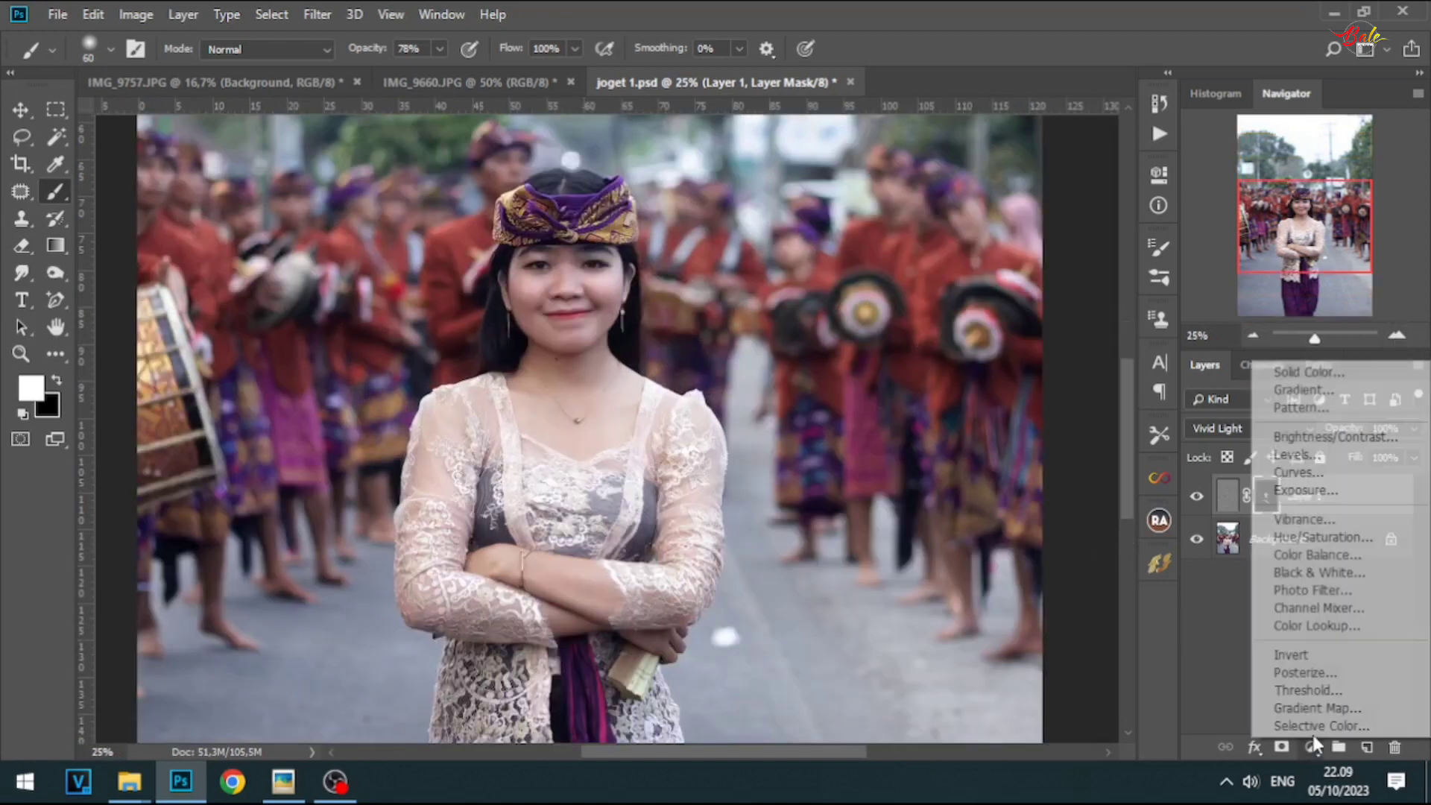
pyautogui.click(1345, 473)
pyautogui.moveTo(1026, 358); pyautogui.dragTo(1026, 344)
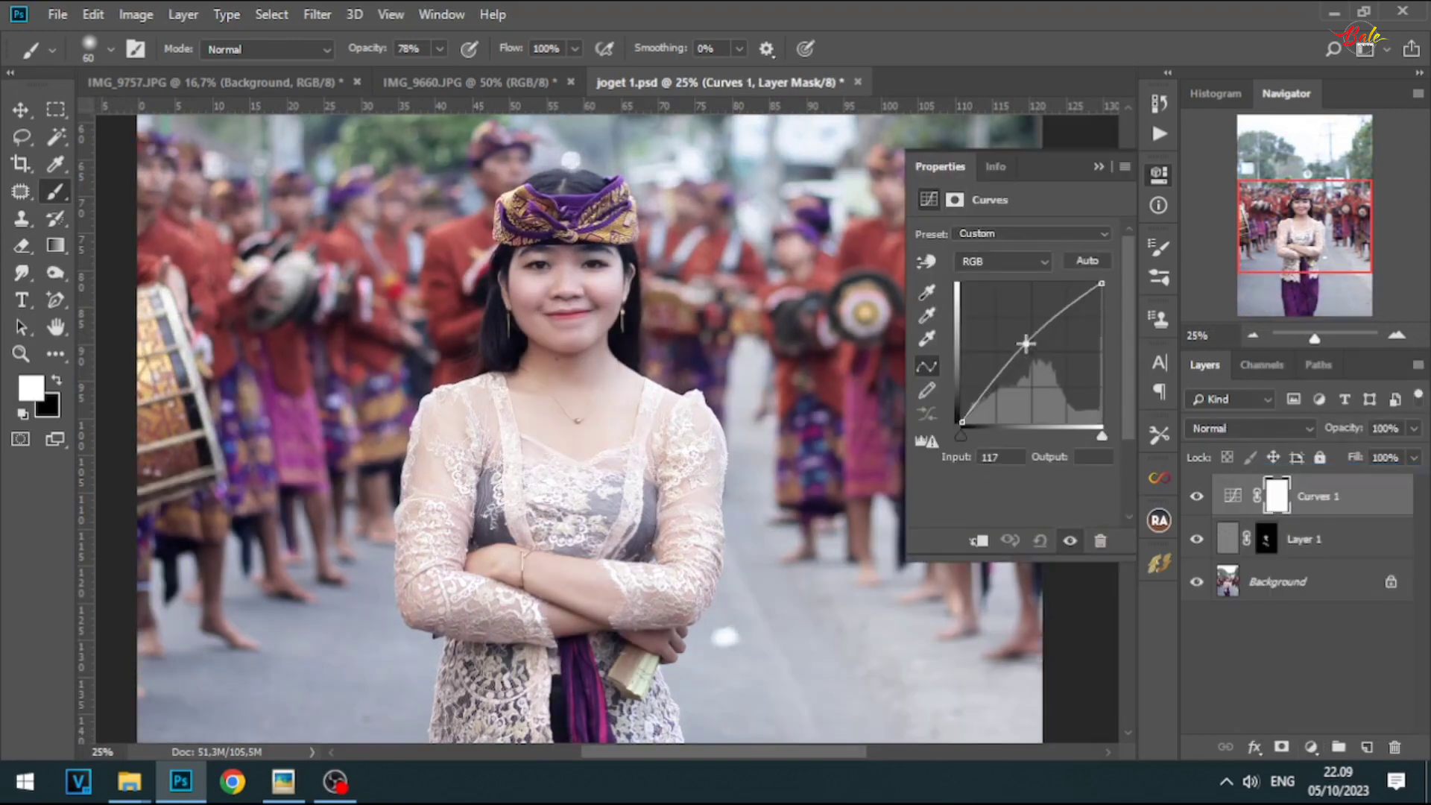
pyautogui.moveTo(1027, 344); pyautogui.dragTo(1028, 343)
pyautogui.click(1098, 166)
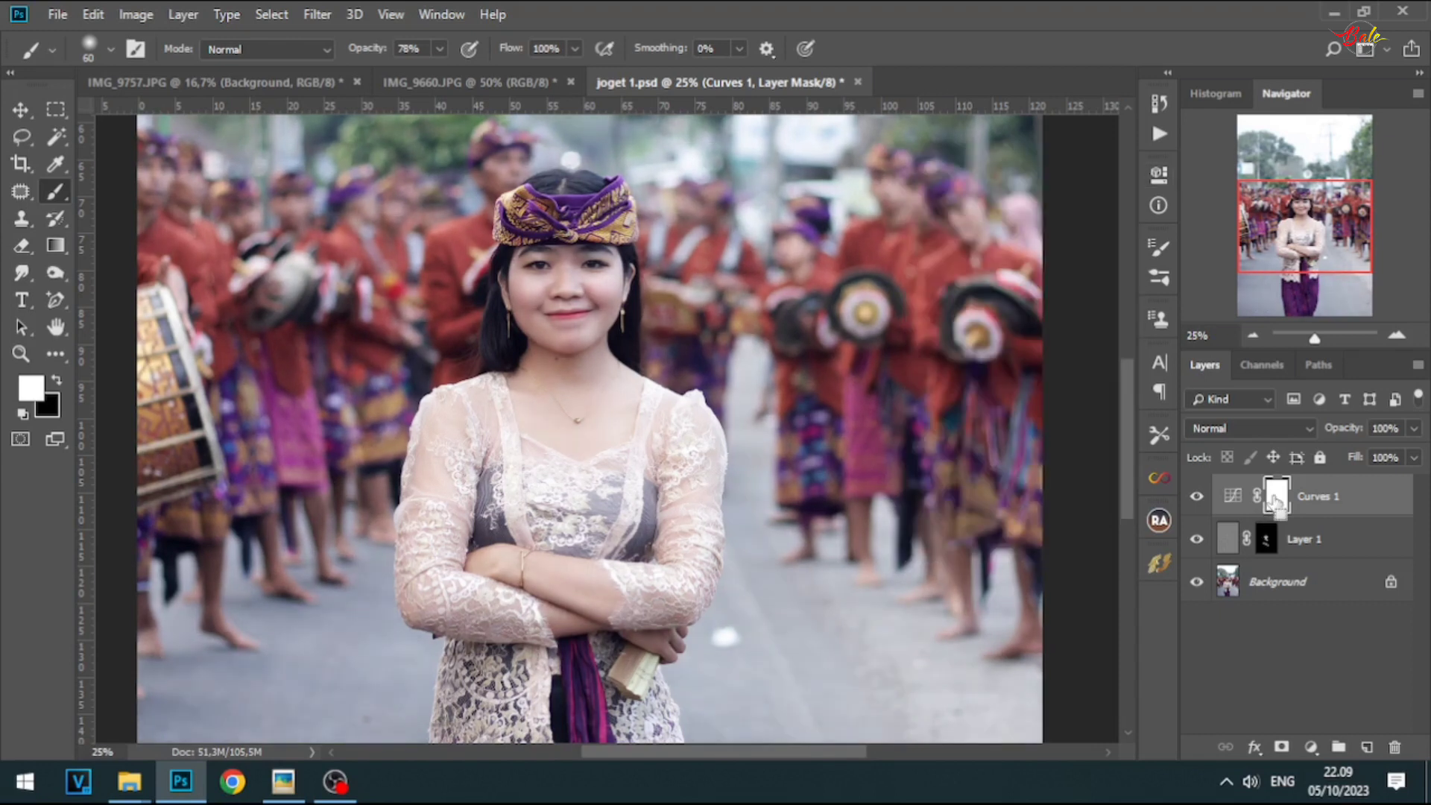
pyautogui.hotkey('ctrl', 'i')
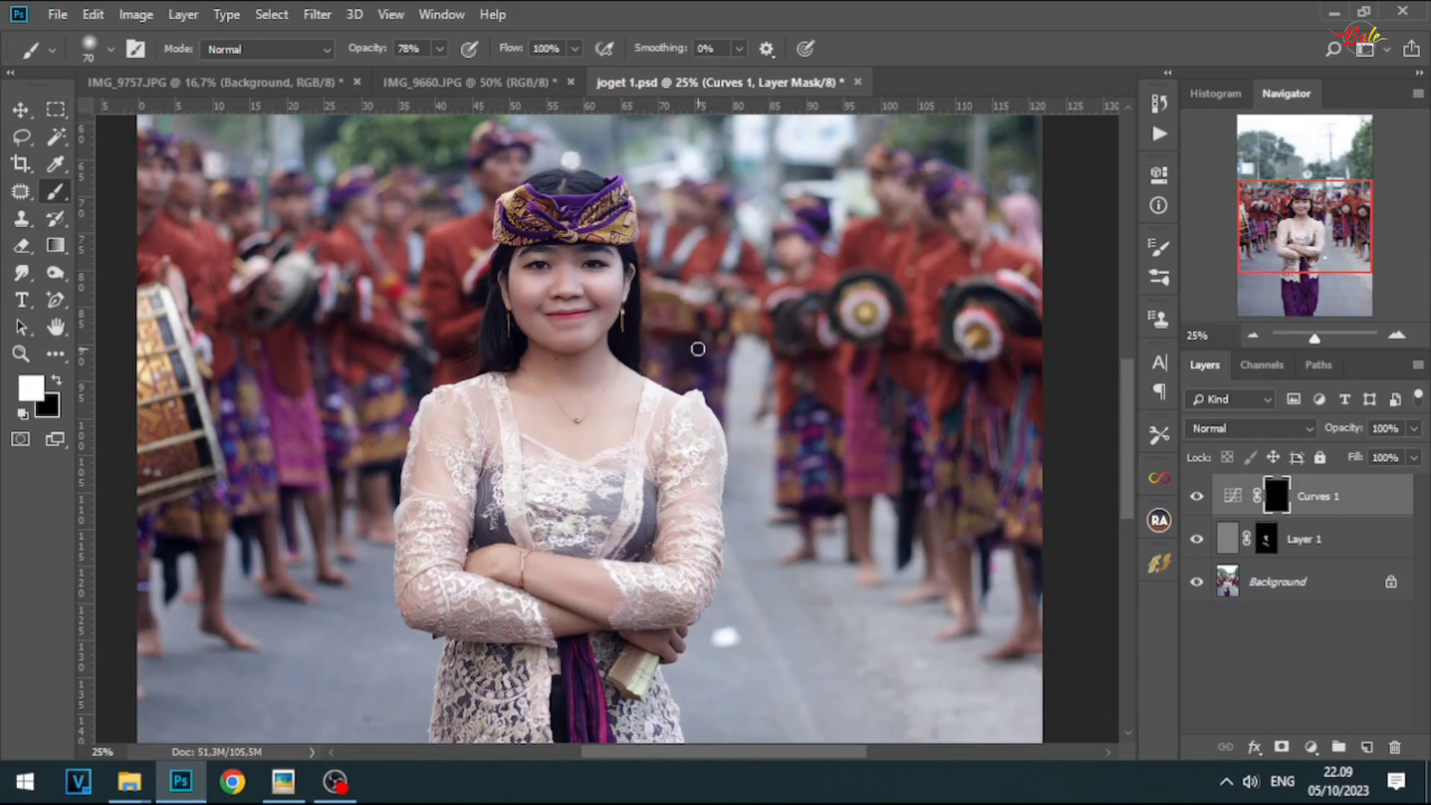
# - Paint the brightening mask over the woman's face and neck in white, using a 250 px brush reduced to 175 px
pyautogui.press(']')
pyautogui.press(']')
pyautogui.press(']')
pyautogui.press(']')
pyautogui.press(']')
pyautogui.press('[')
pyautogui.moveTo(586, 315)
pyautogui.mouseDown()
pyautogui.moveTo(590, 355)
pyautogui.moveTo(557, 257)
pyautogui.moveTo(541, 260)
pyautogui.moveTo(557, 339)
pyautogui.mouseUp()
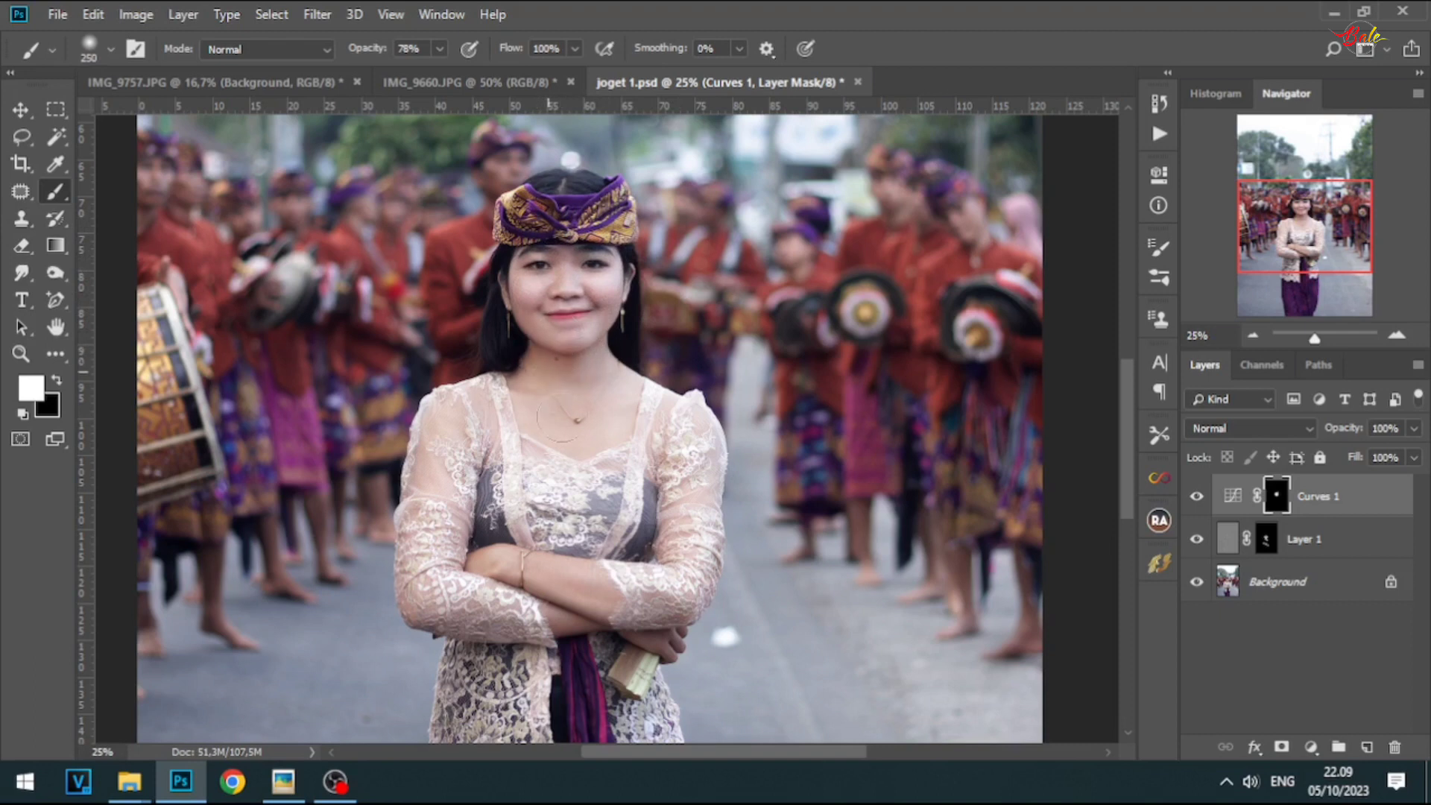
pyautogui.press('[')
pyautogui.press('[')
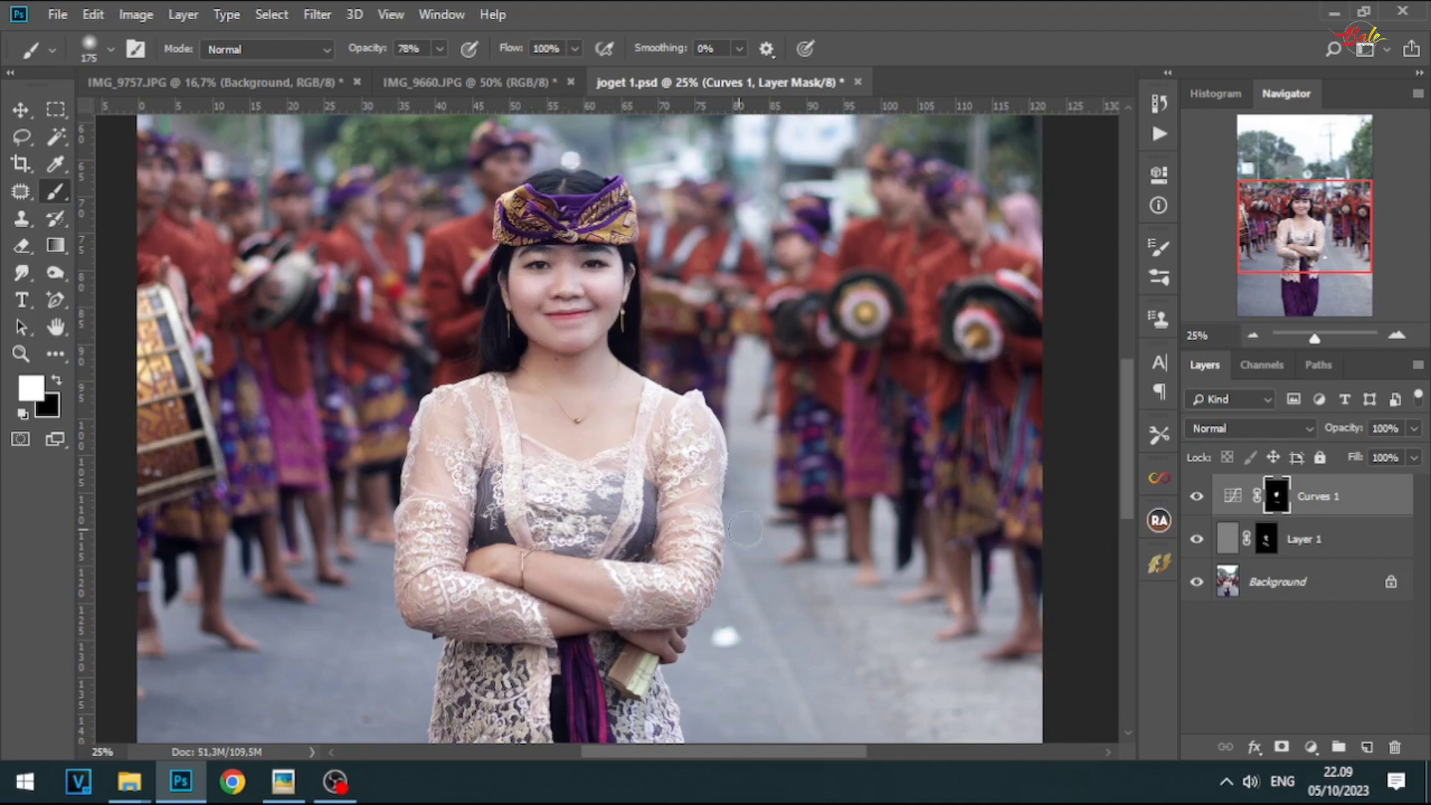
pyautogui.moveTo(746, 529); pyautogui.dragTo(735, 494)
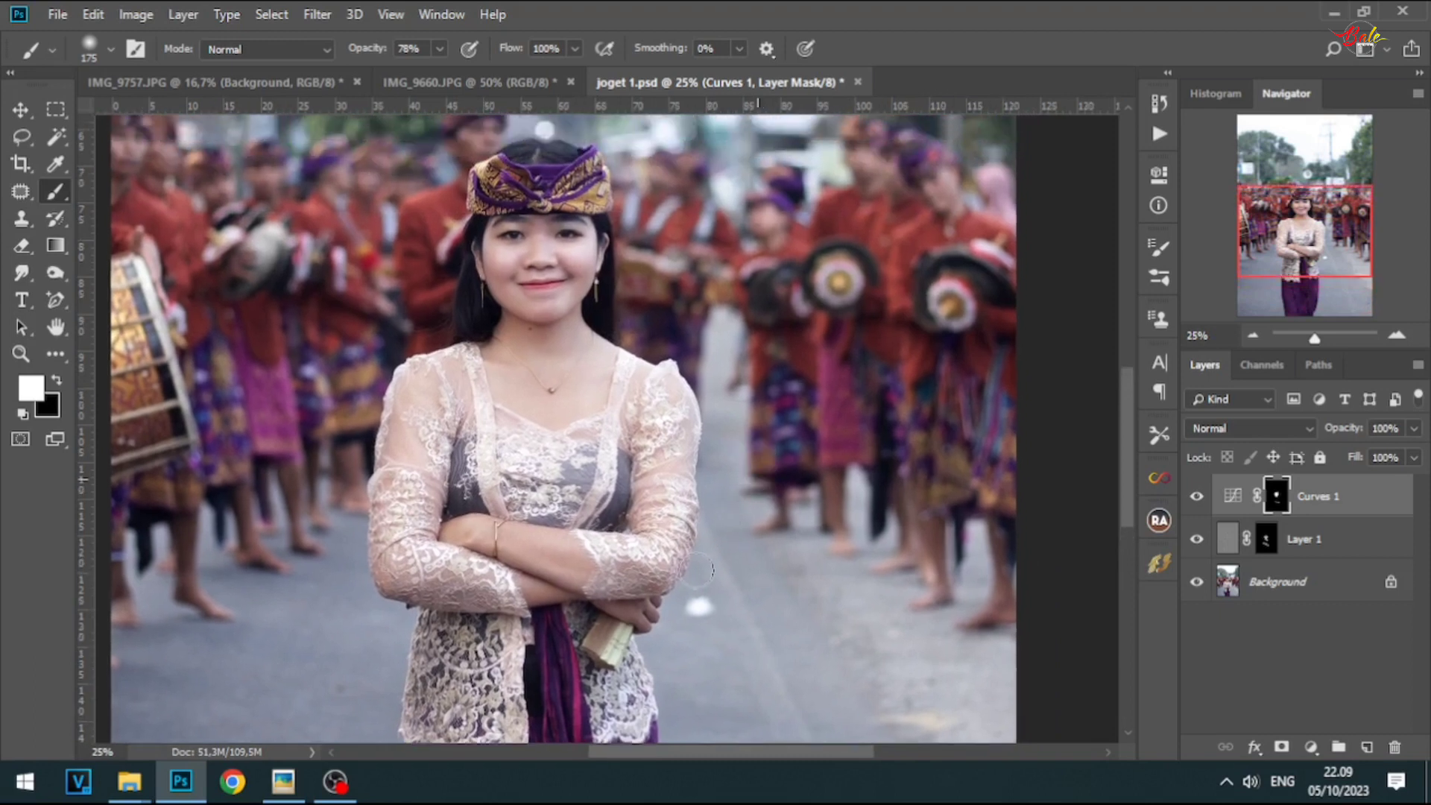
# - Add a second Curves adjustment layer that darkens the image and invert its mask to black
pyautogui.click(1311, 746)
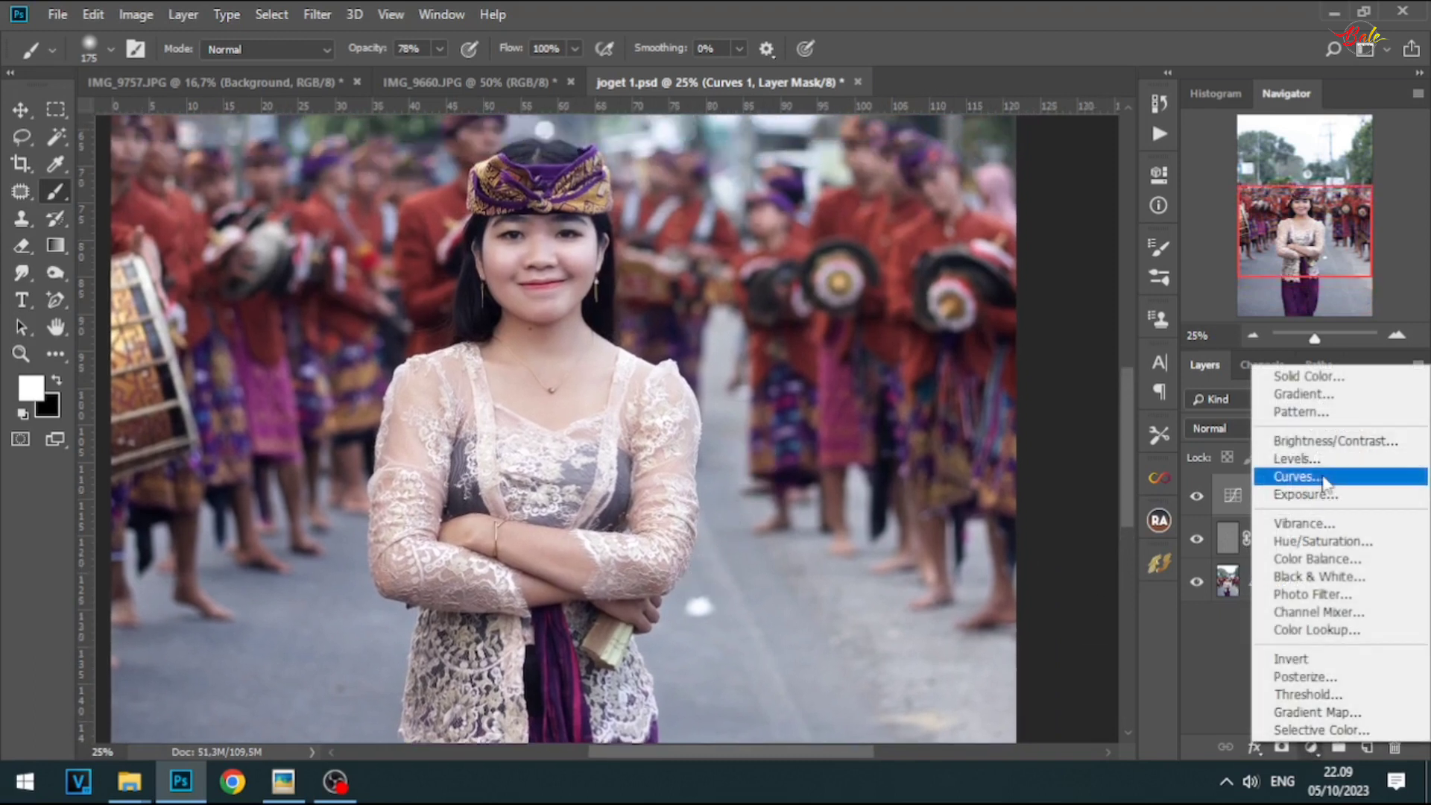
pyautogui.click(1297, 473)
pyautogui.moveTo(1046, 365); pyautogui.dragTo(1041, 363)
pyautogui.click(1101, 168)
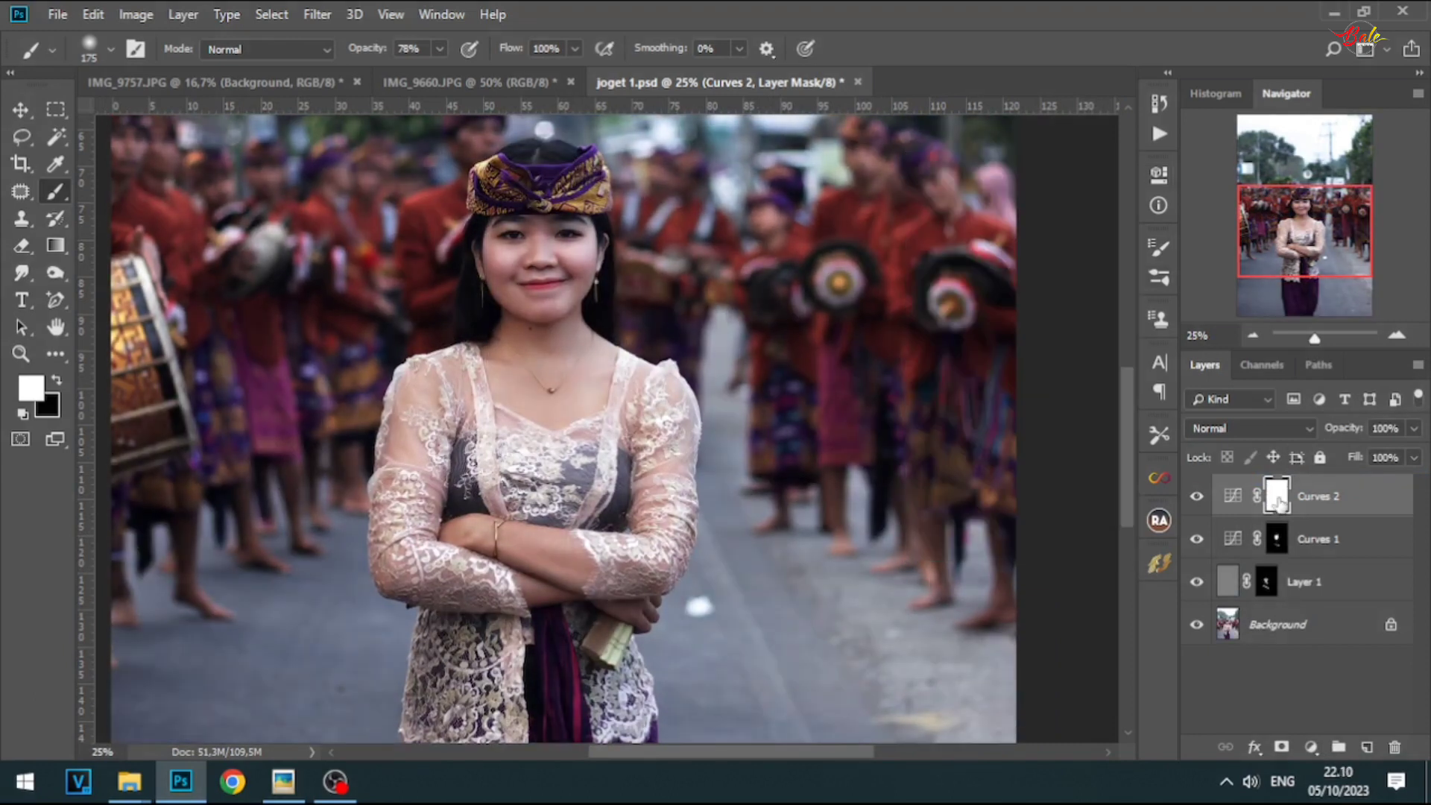
pyautogui.hotkey('ctrl', 'i')
# - Set the brush opacity to 41% and paint the darkening mask over the lace blouse and around the crossed arms
pyautogui.click(440, 48)
pyautogui.moveTo(402, 75); pyautogui.dragTo(405, 75)
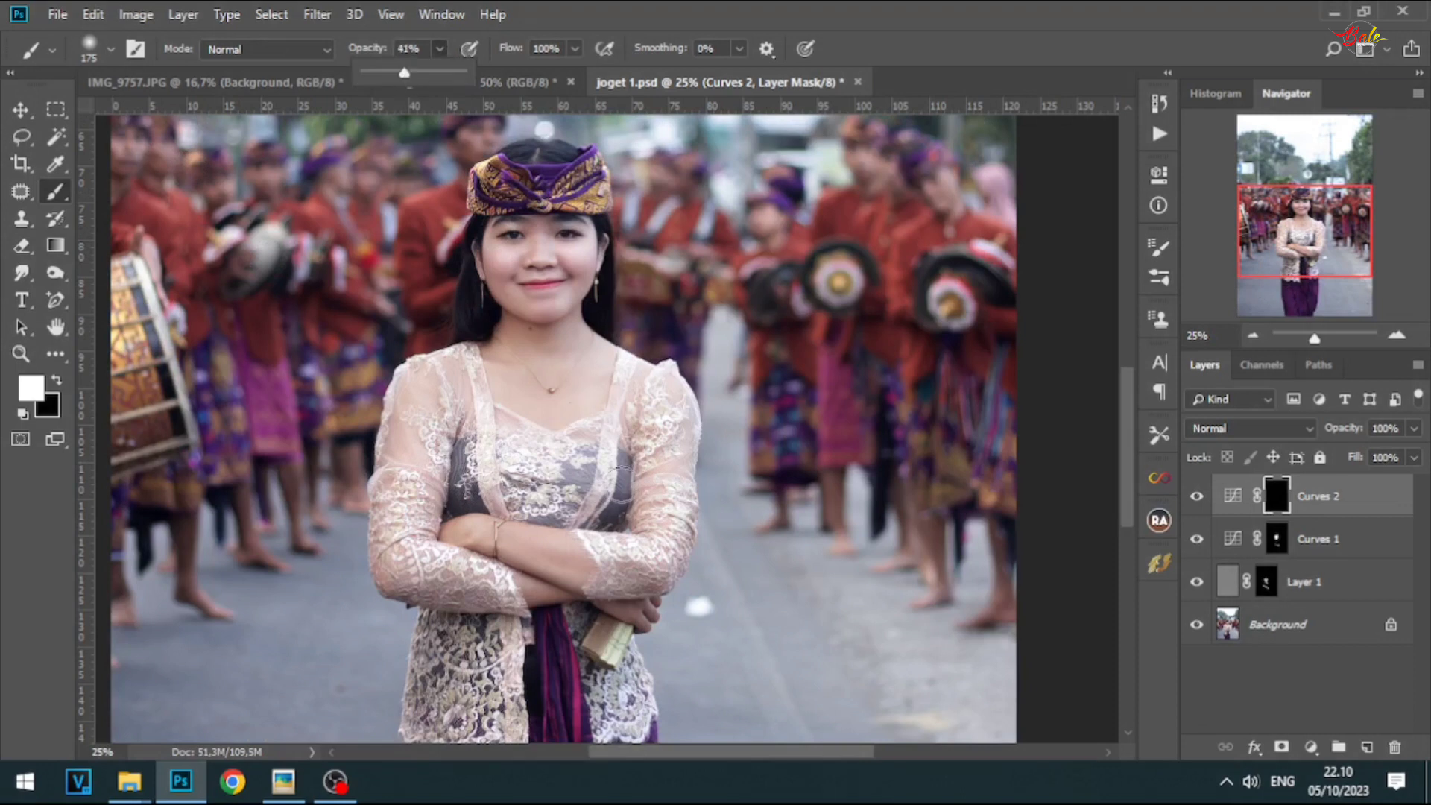
pyautogui.click(667, 495)
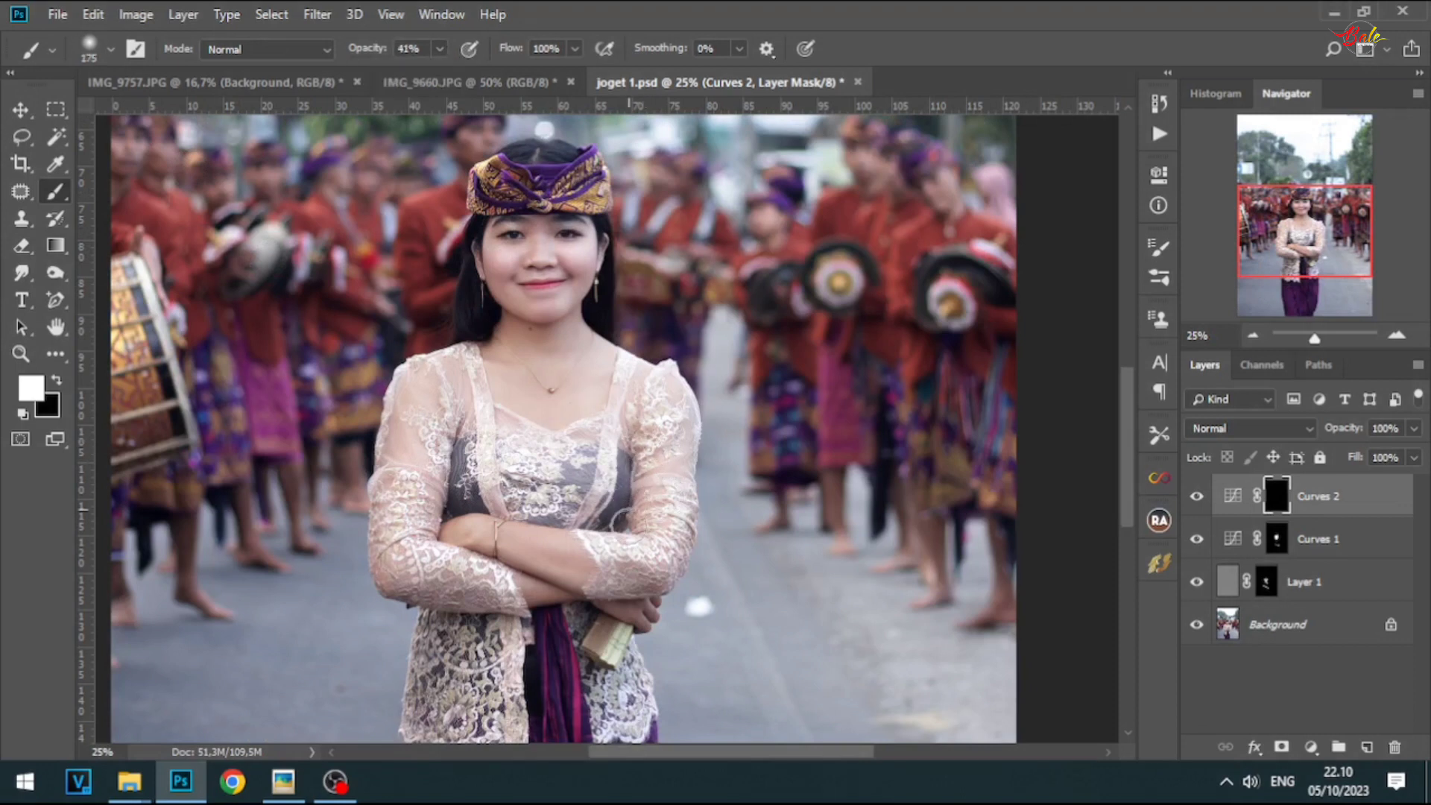
pyautogui.moveTo(630, 430)
pyautogui.mouseDown()
pyautogui.moveTo(623, 521)
pyautogui.moveTo(492, 477)
pyautogui.moveTo(454, 436)
pyautogui.moveTo(438, 525)
pyautogui.mouseUp()
pyautogui.moveTo(520, 611)
pyautogui.mouseDown()
pyautogui.moveTo(413, 590)
pyautogui.moveTo(534, 617)
pyautogui.moveTo(477, 552)
pyautogui.moveTo(505, 561)
pyautogui.mouseUp()
pyautogui.press('[')
pyautogui.press('[')
pyautogui.press('[')
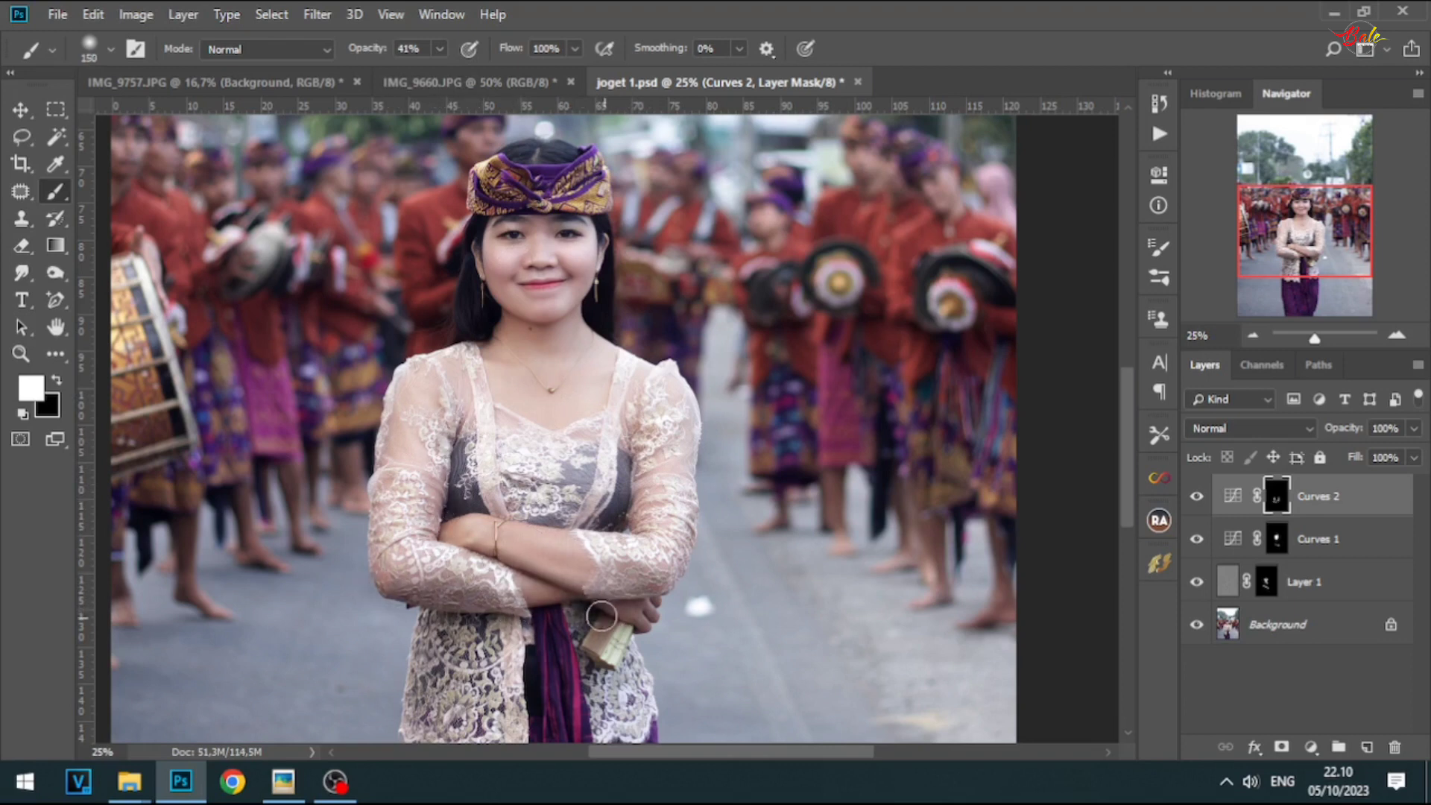
pyautogui.press(']')
pyautogui.press(']')
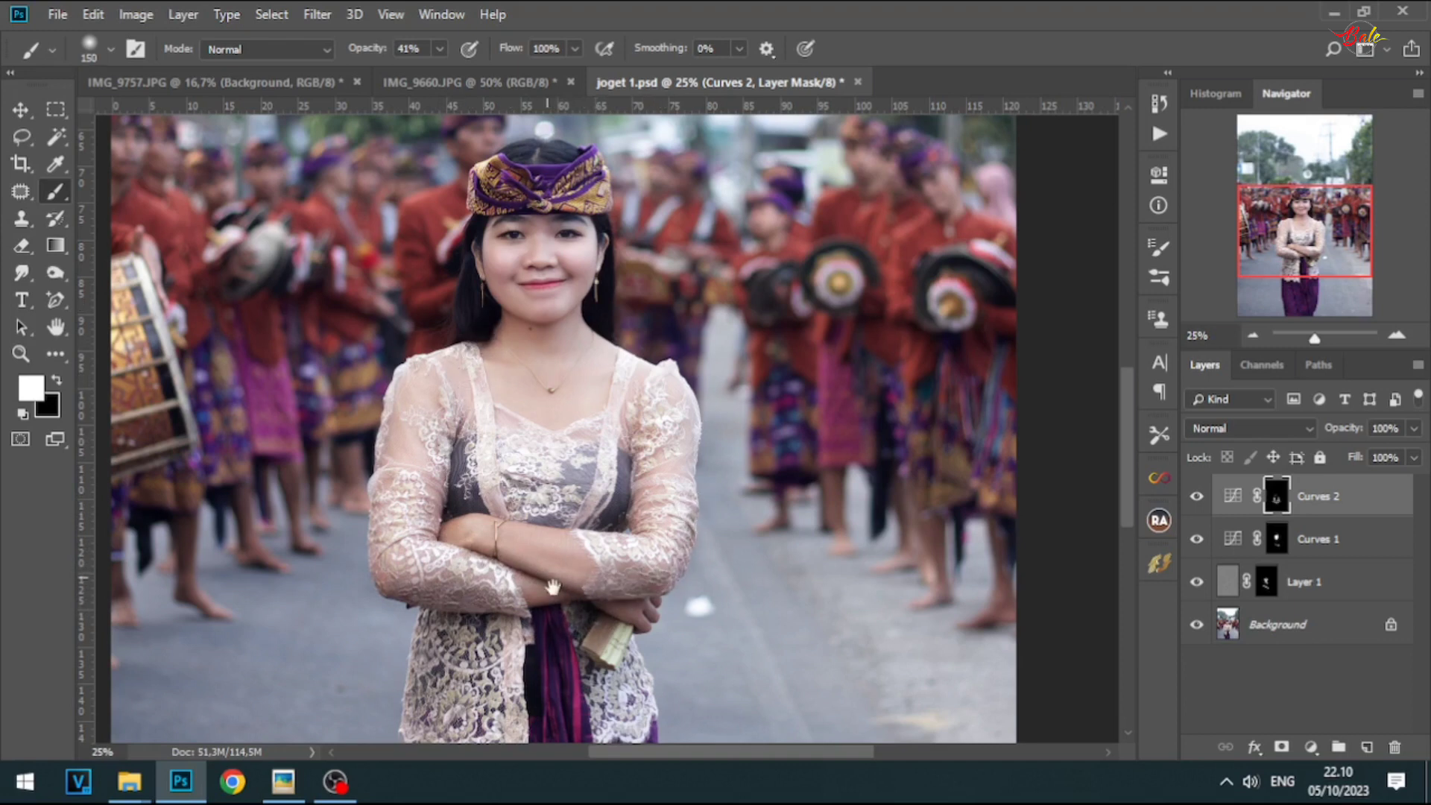
# - Paint the darkening mask over the lower blouse, sash and purple skirt with the brush enlarged up to 300 px
pyautogui.scroll(-3, 477, 335)
pyautogui.press(']')
pyautogui.press(']')
pyautogui.moveTo(447, 417)
pyautogui.mouseDown()
pyautogui.moveTo(492, 420)
pyautogui.moveTo(484, 533)
pyautogui.mouseUp()
pyautogui.moveTo(588, 414); pyautogui.dragTo(603, 474)
pyautogui.press(']')
pyautogui.press(']')
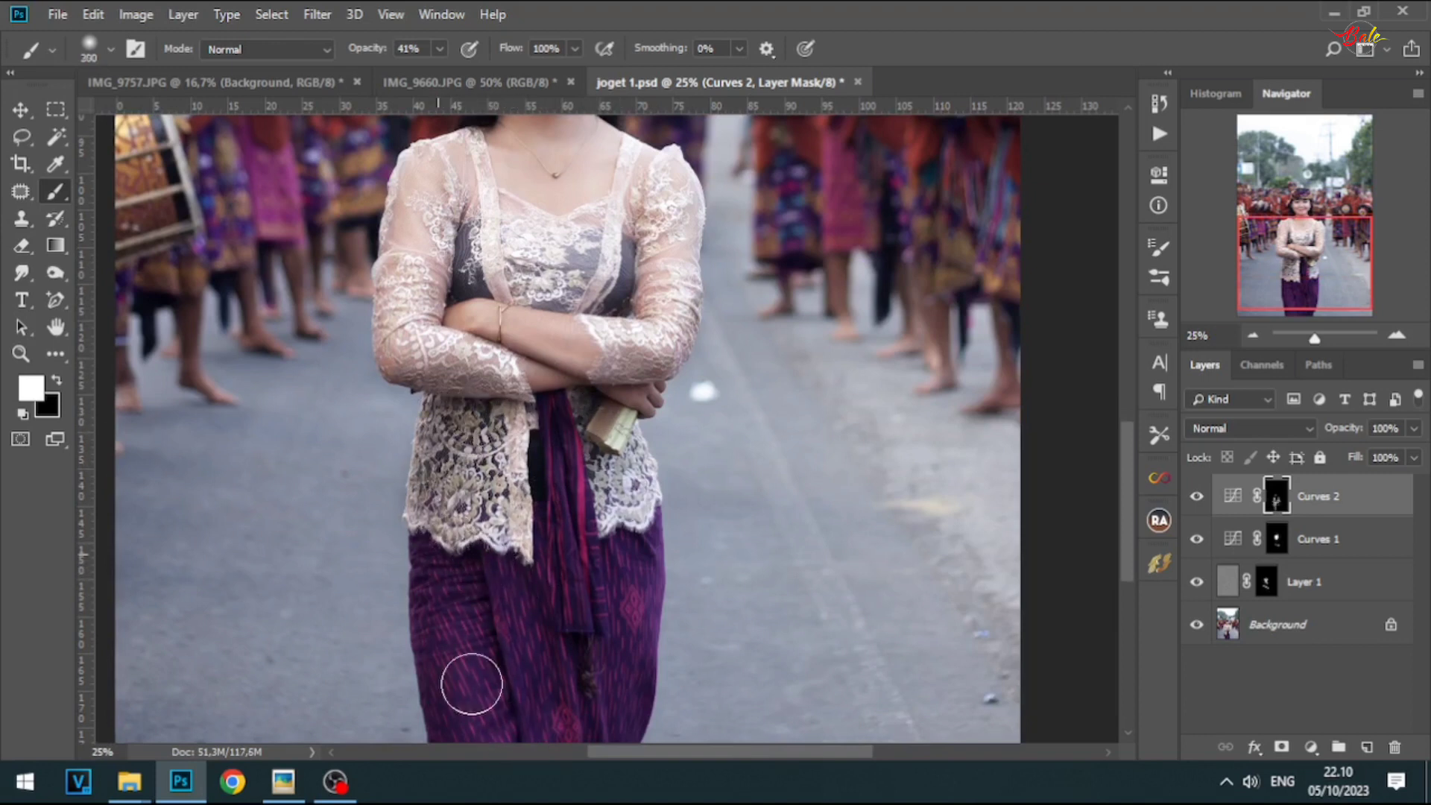
pyautogui.moveTo(603, 433); pyautogui.dragTo(598, 675)
pyautogui.press('[')
pyautogui.press('[')
pyautogui.press('[')
pyautogui.press('[')
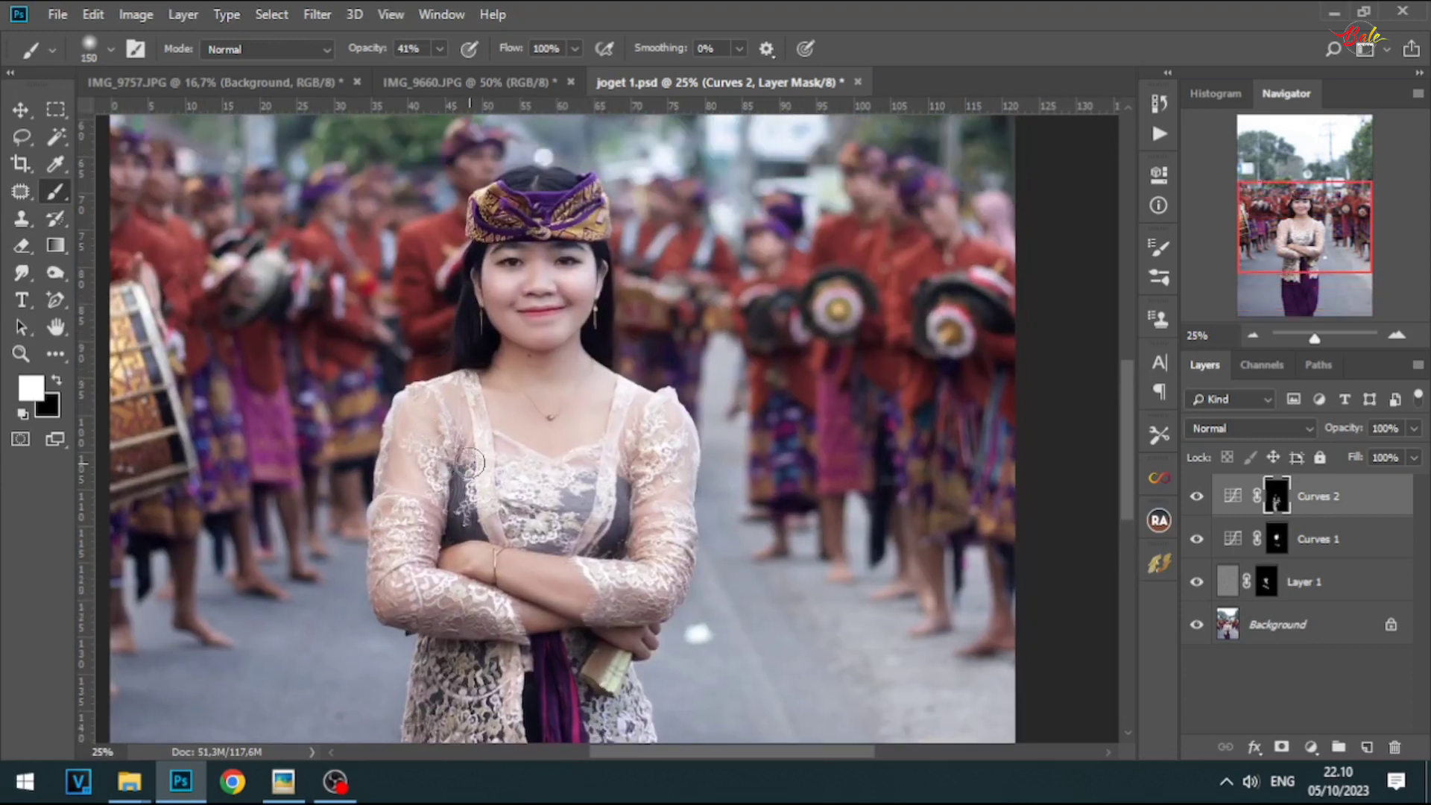
# - Raise the brush opacity to 52% and deepen the darkening mask over the blouse with a 150 to 250 px brush
pyautogui.press(']')
pyautogui.moveTo(440, 48); pyautogui.dragTo(459, 73)
pyautogui.click(674, 499)
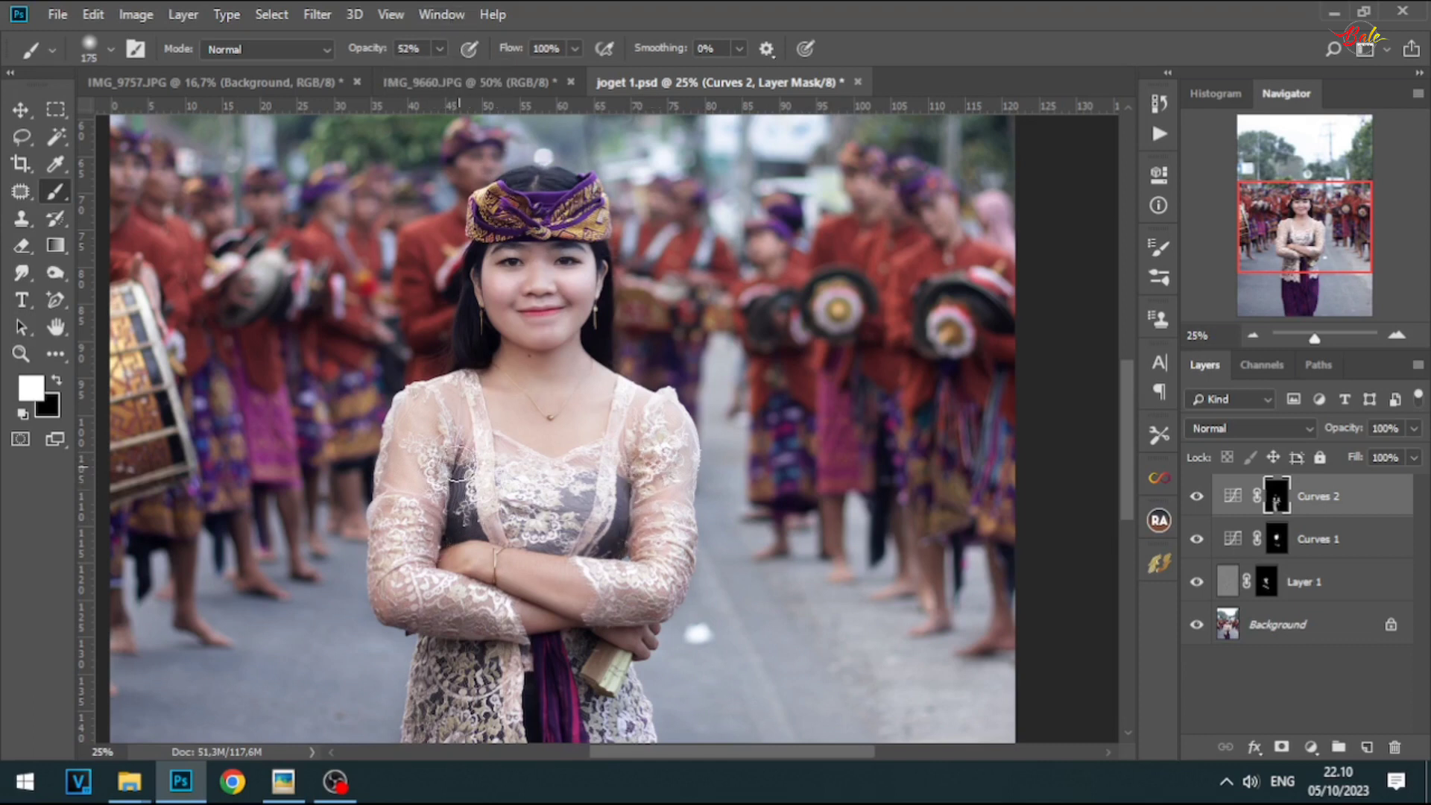
pyautogui.press('[')
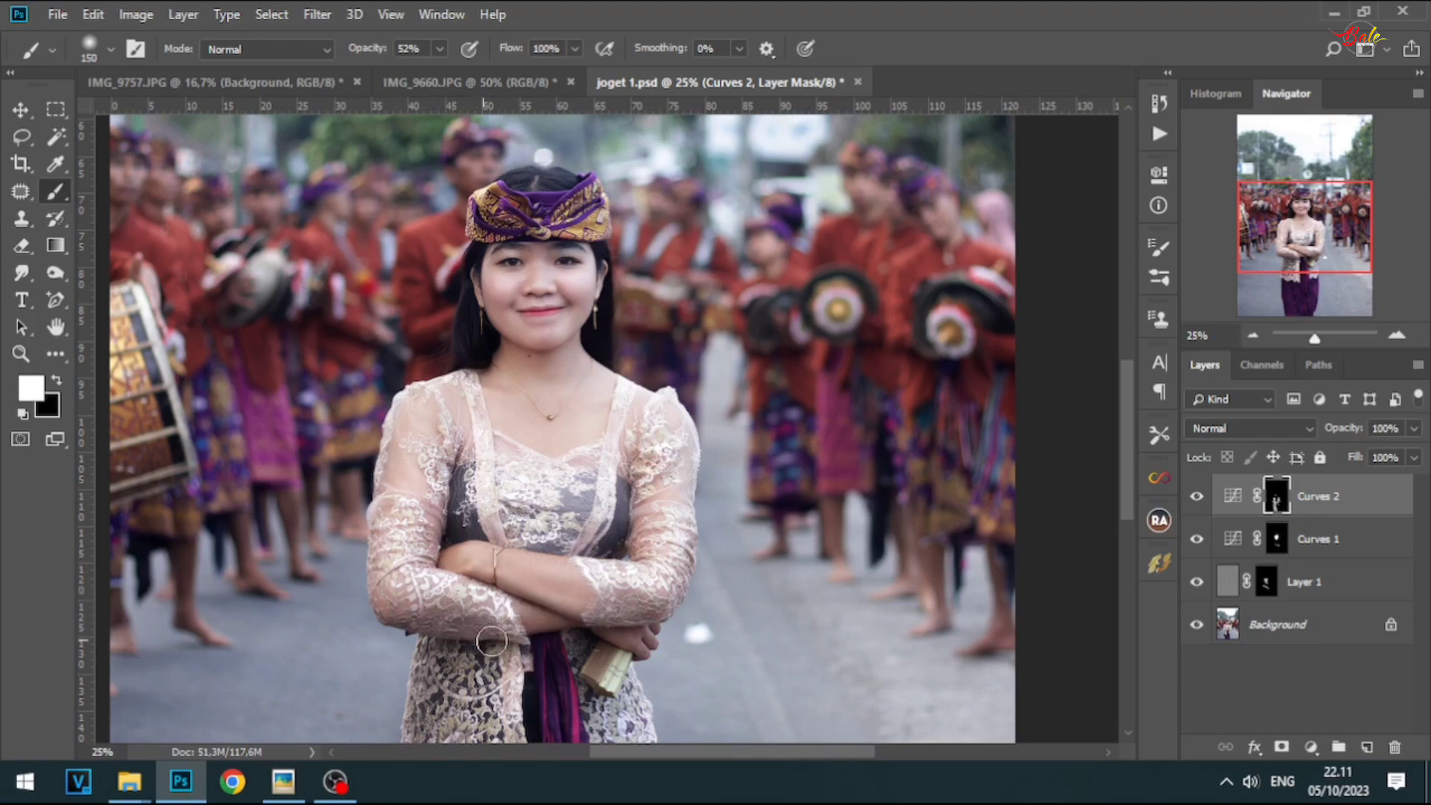
pyautogui.press(']')
pyautogui.press(']')
pyautogui.press(']')
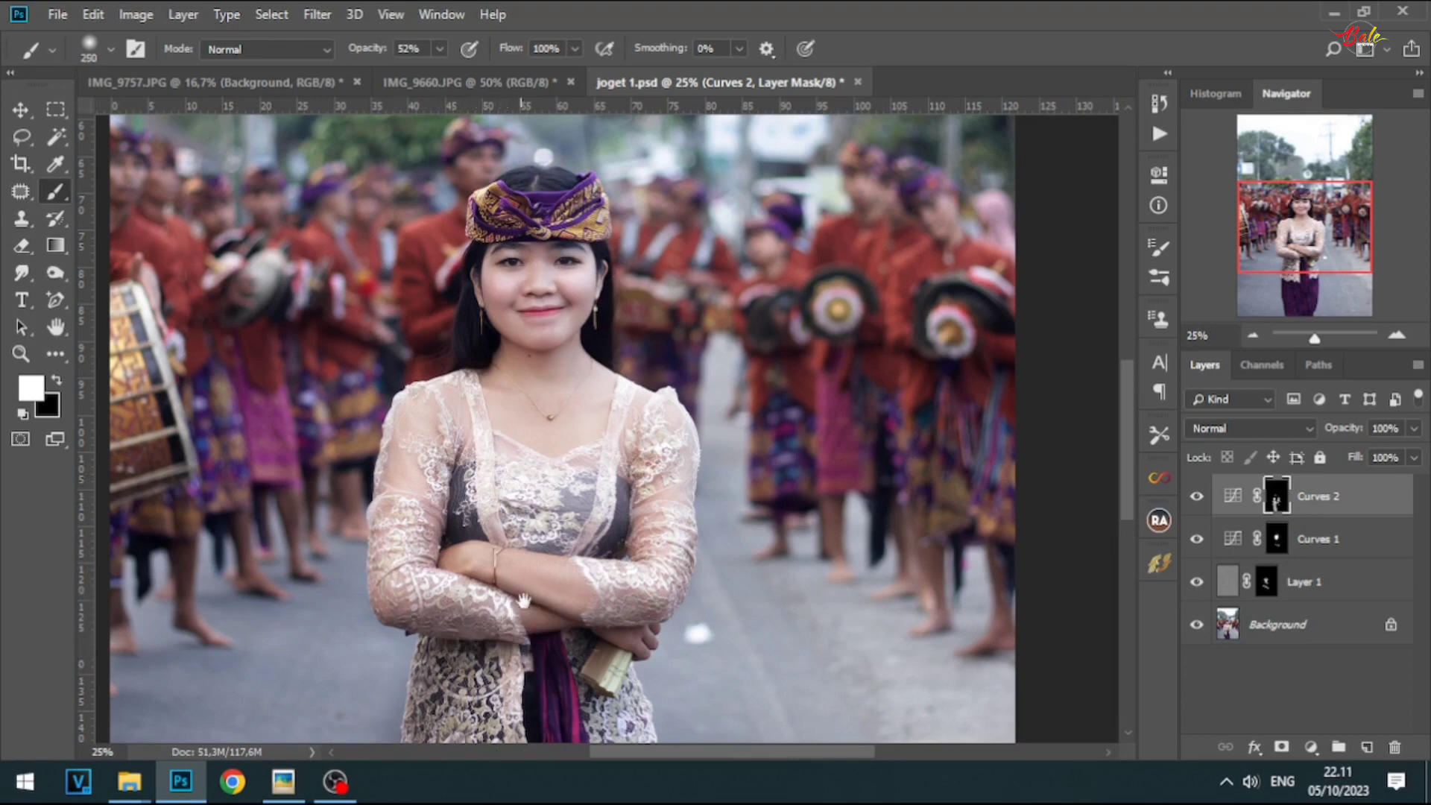
pyautogui.moveTo(524, 600); pyautogui.dragTo(544, 410)
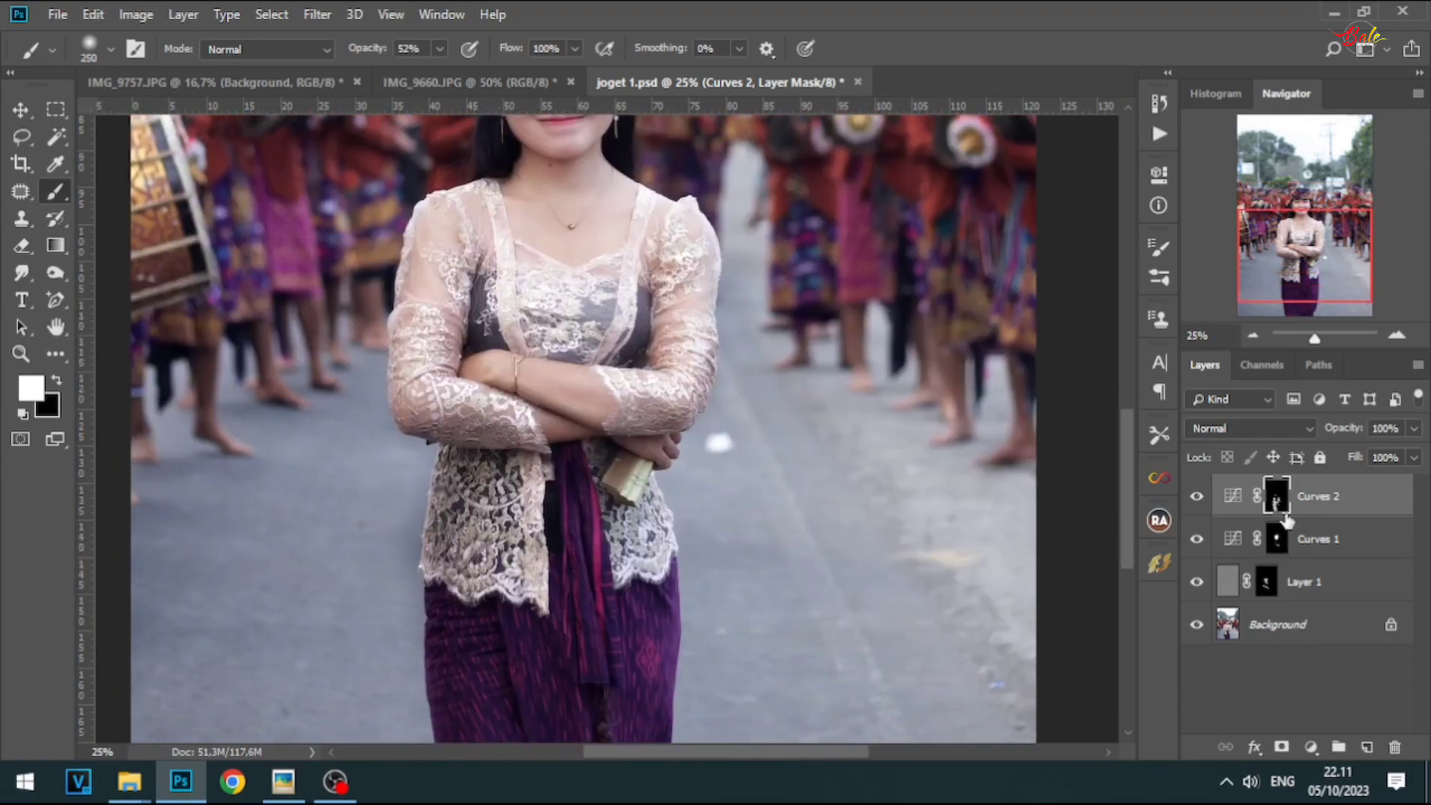
# - Paint the mask of Curves 1 over the blouse and crossed arms with a 150 px brush
pyautogui.click(1276, 539)
pyautogui.press('[')
pyautogui.press('[')
pyautogui.press('[')
pyautogui.press('[')
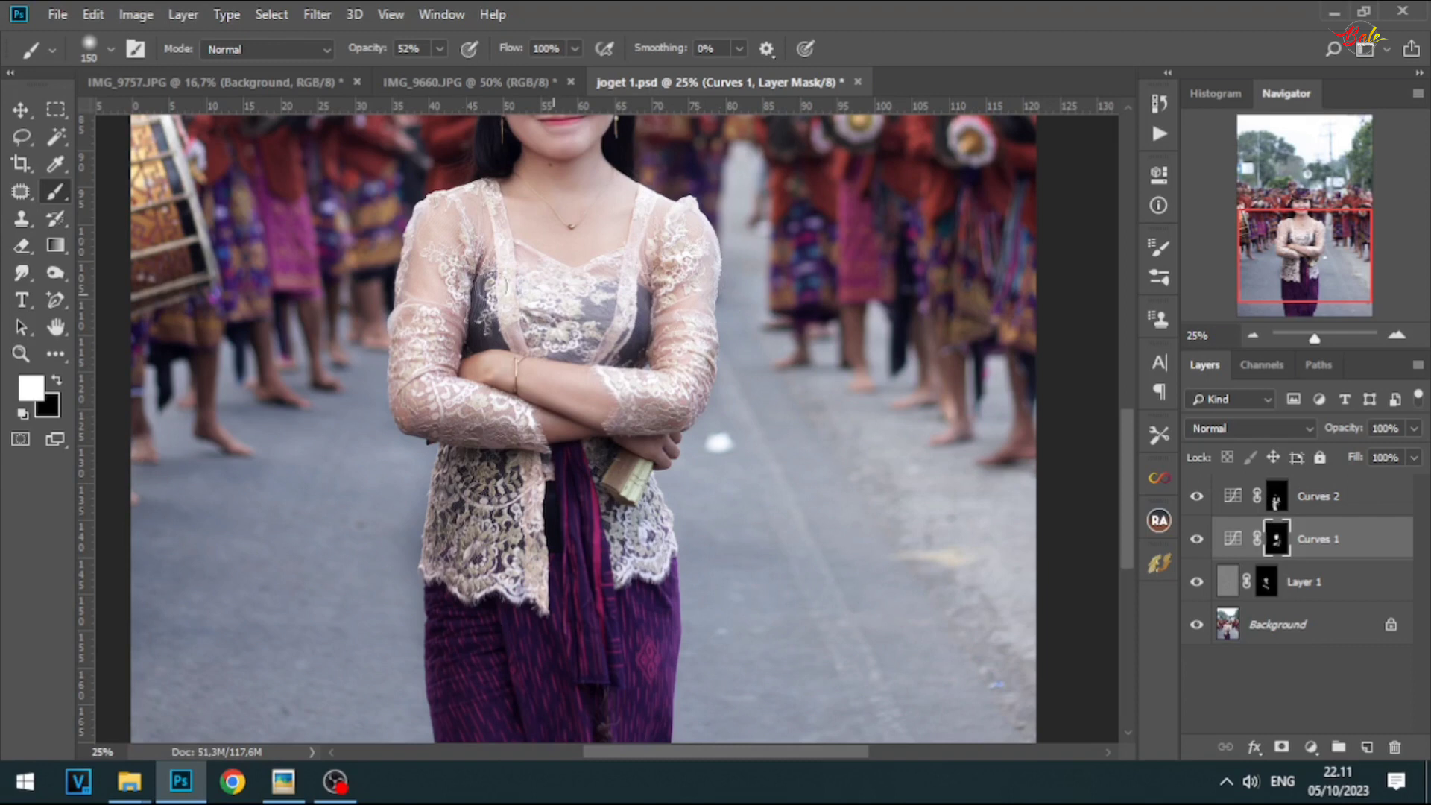
pyautogui.moveTo(507, 286); pyautogui.dragTo(483, 442)
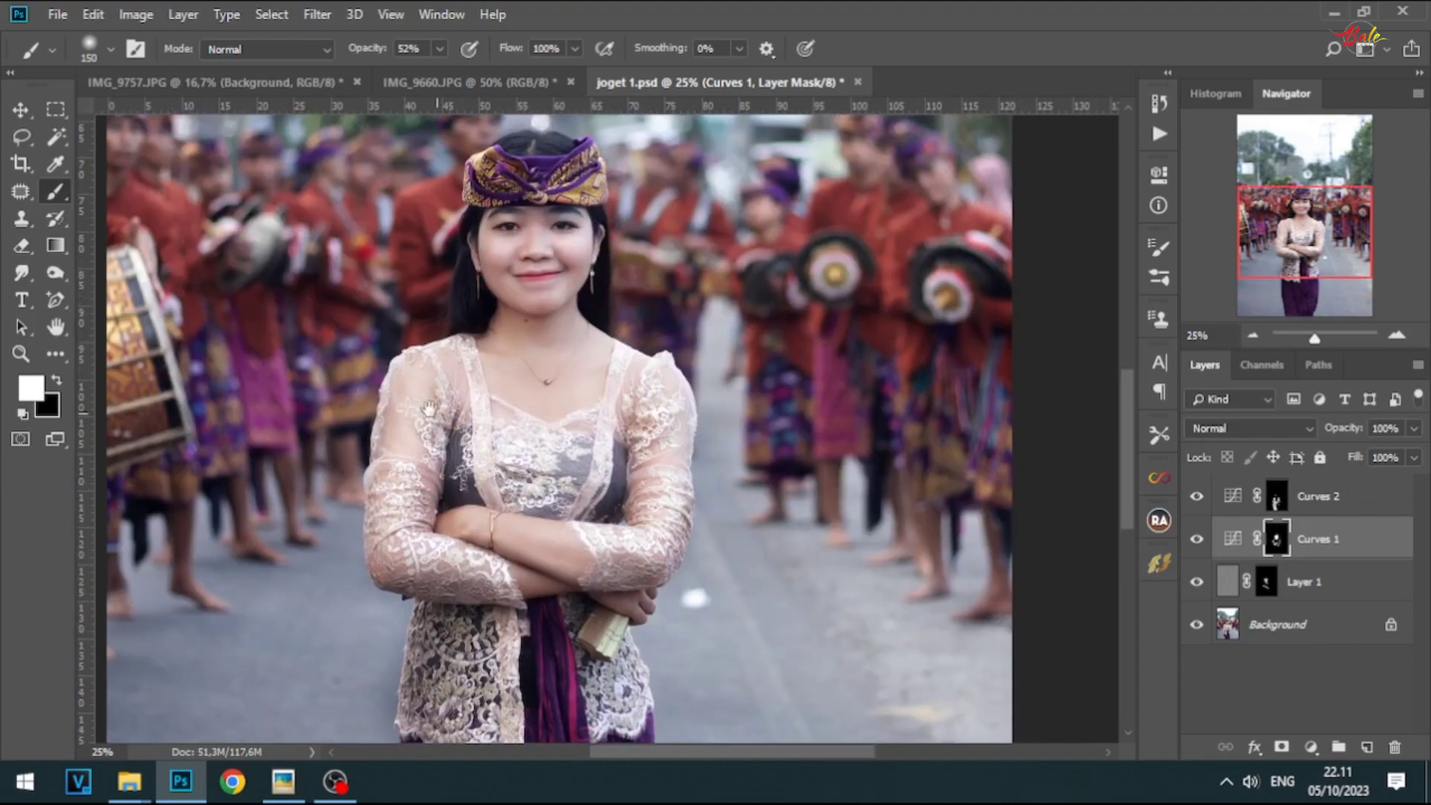
# - Stamp all visible layers into a new top layer and select the woman with Select Subject
pyautogui.click(1253, 335)
pyautogui.click(1253, 337)
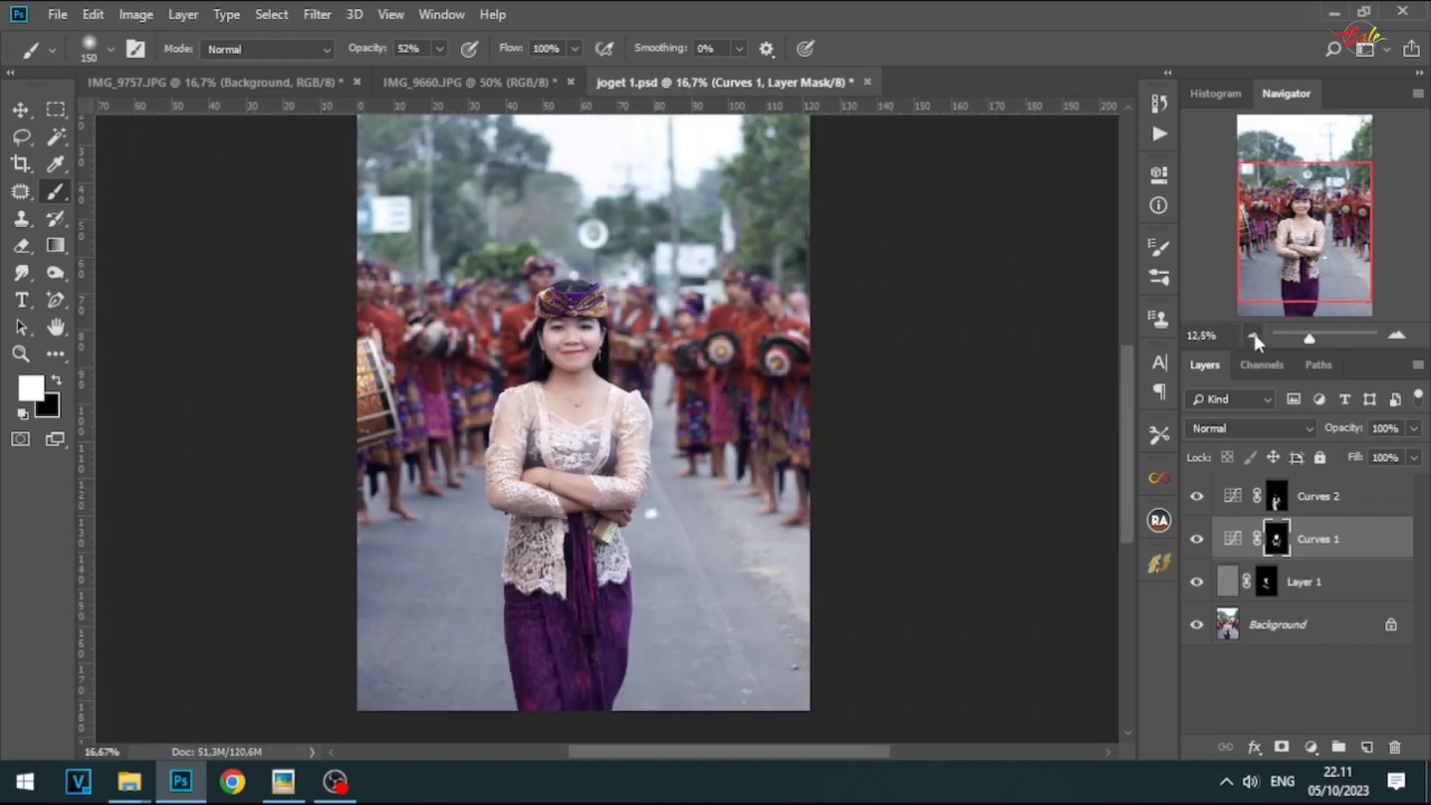
pyautogui.press('x')
pyautogui.hotkey('ctrl', 'alt', 'shift', 'e')
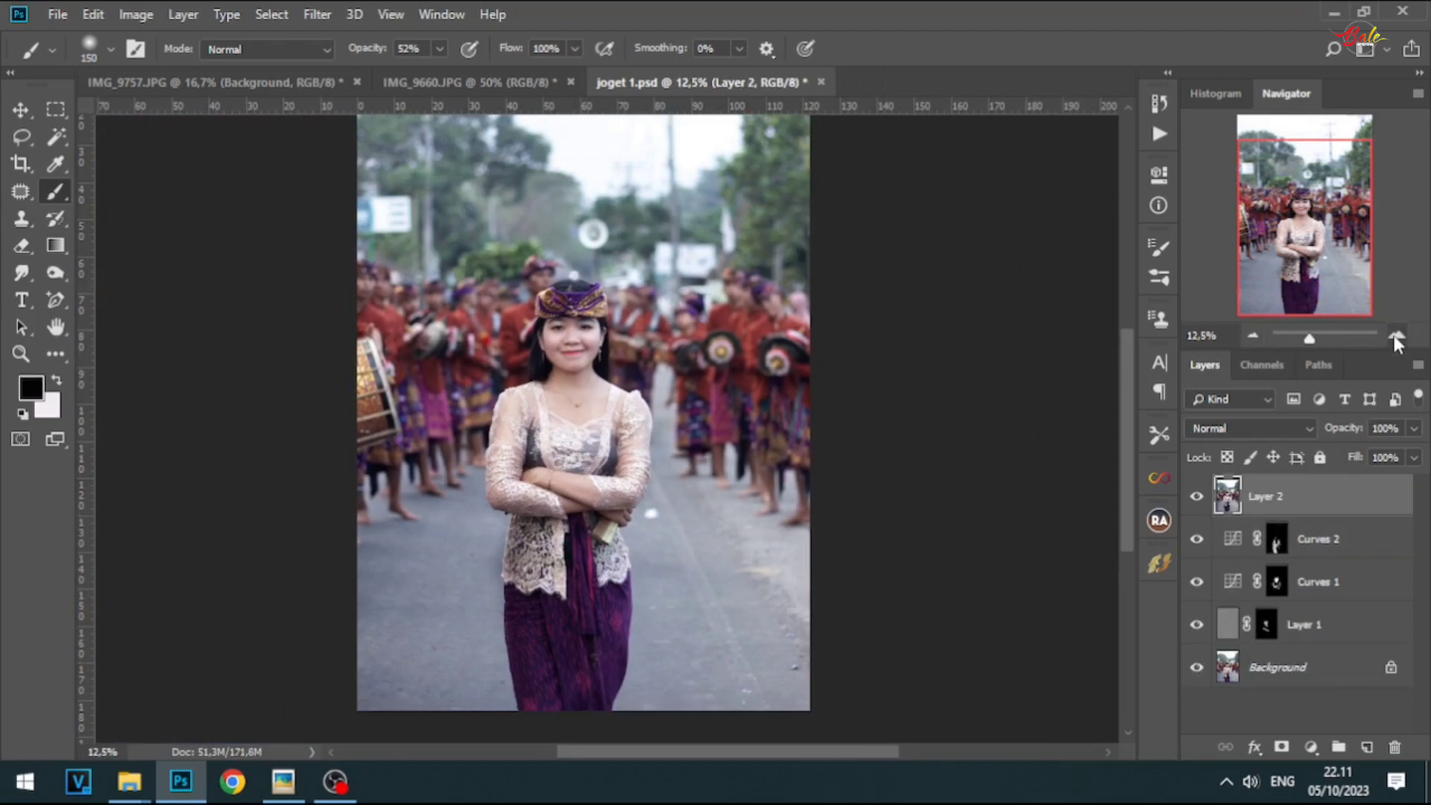
pyautogui.click(1396, 336)
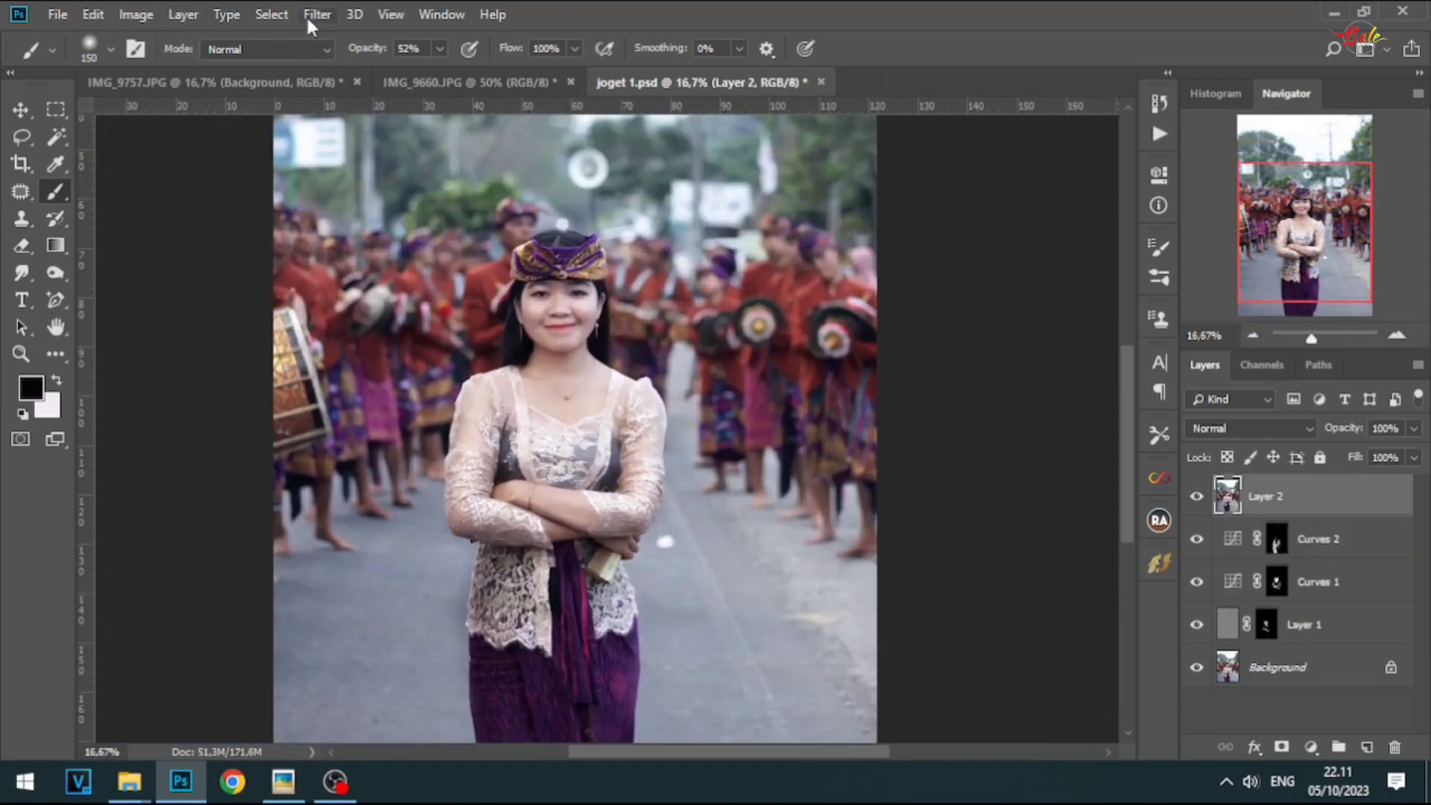
pyautogui.click(272, 13)
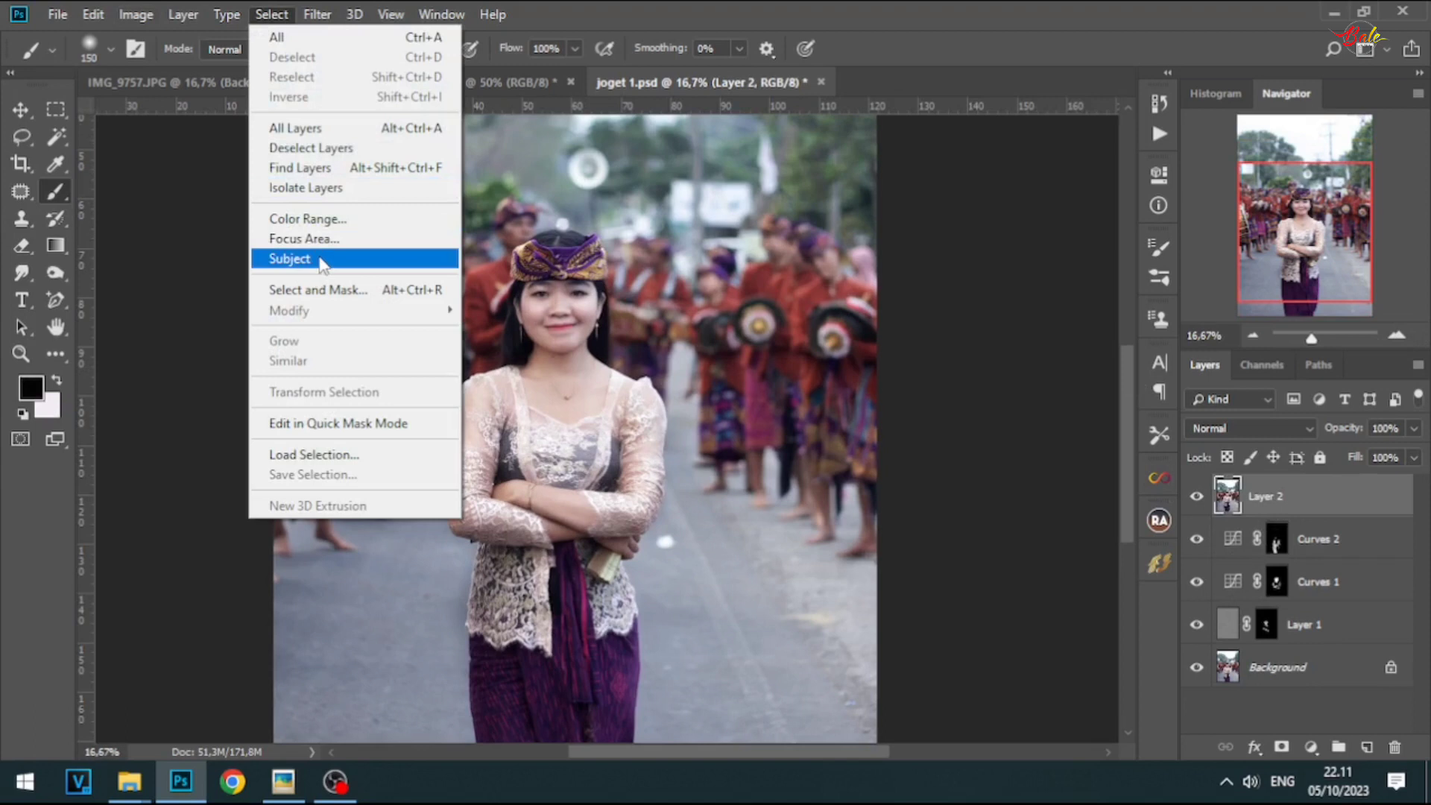
pyautogui.click(320, 259)
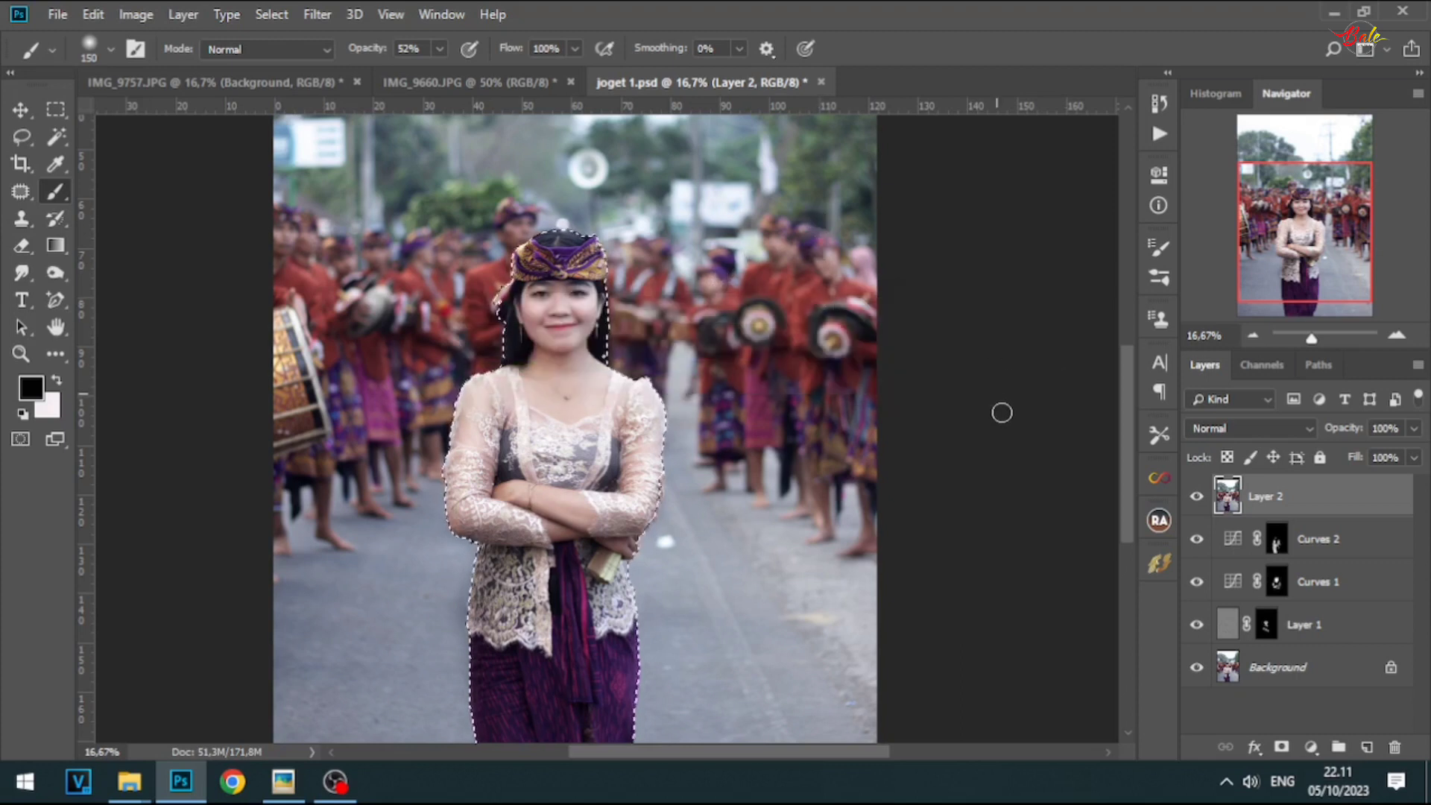
# - Check the selection's outline along the body and copy the selected woman to a new layer
pyautogui.click(1395, 337)
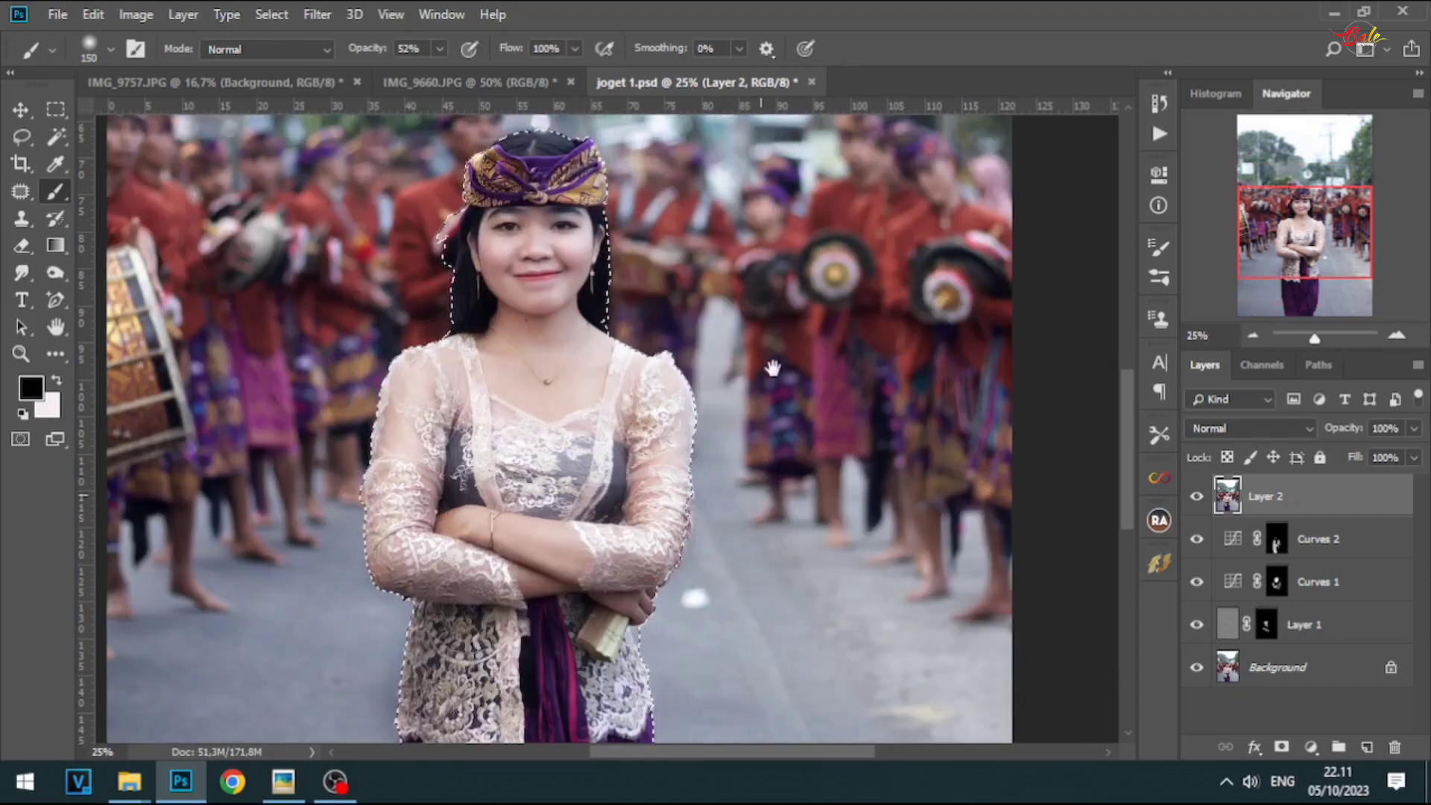
pyautogui.moveTo(767, 491); pyautogui.dragTo(766, 307)
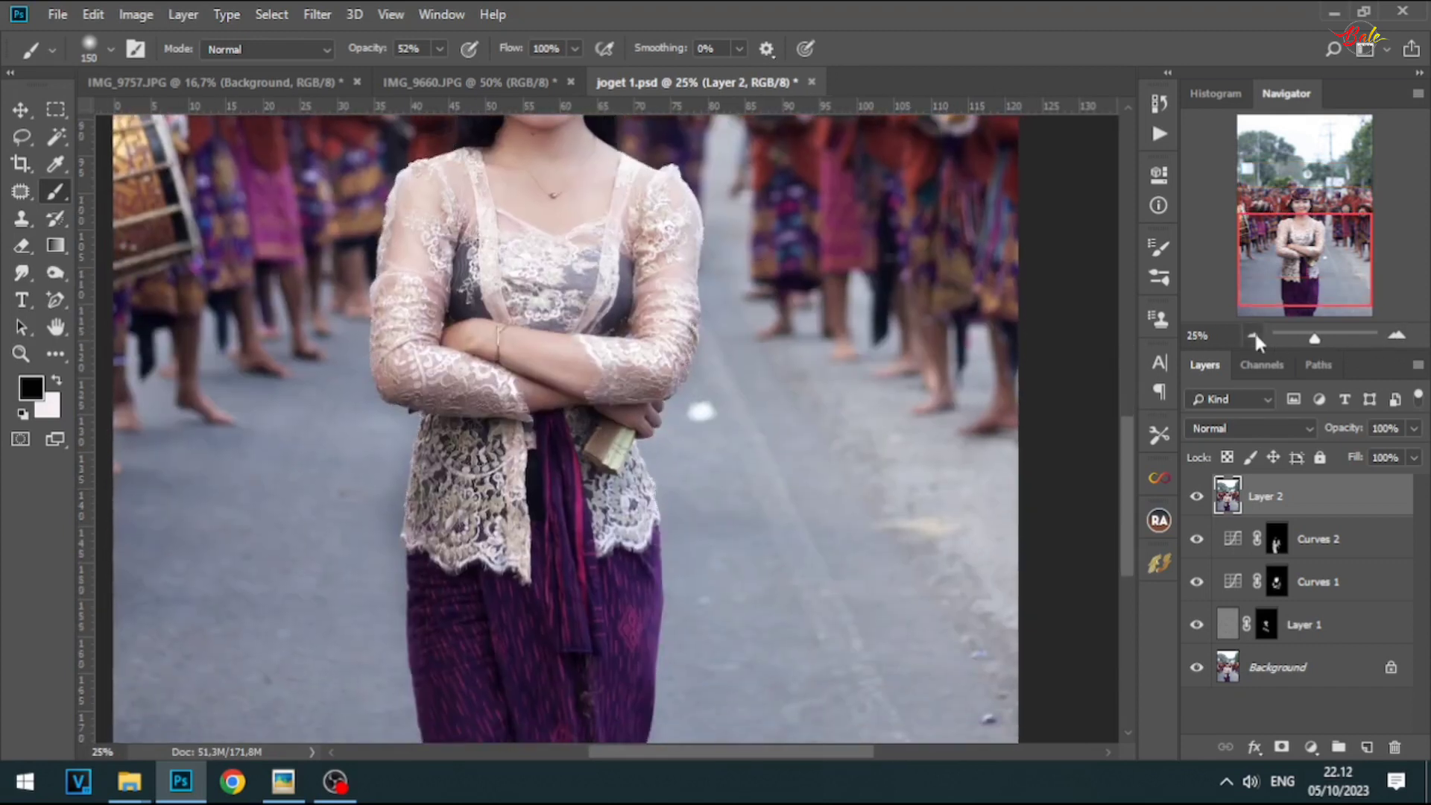
pyautogui.click(1253, 335)
pyautogui.click(1253, 335)
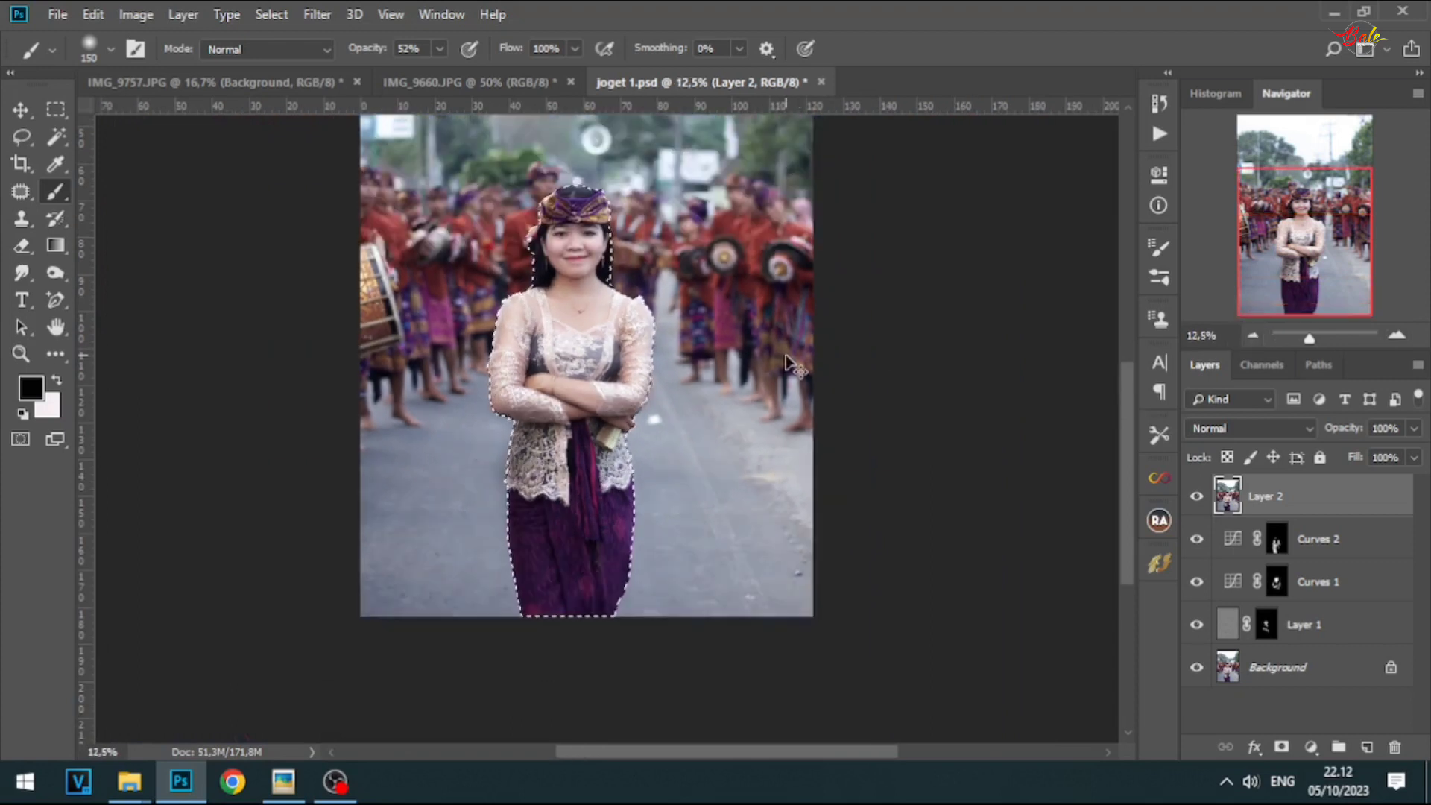
pyautogui.hotkey('ctrl', 'j')
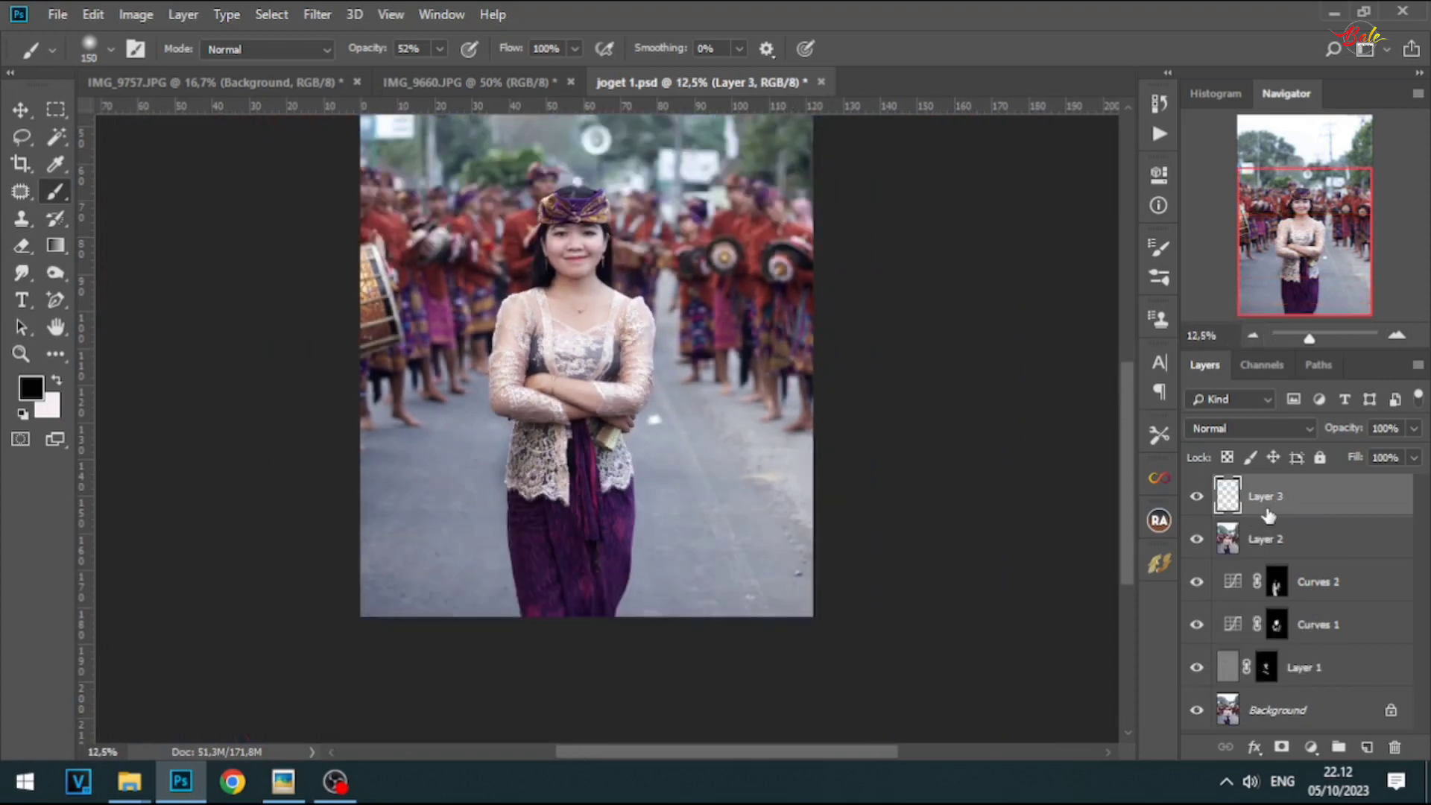
# - Duplicate Layer 2 beneath the cut-out woman and start a Tilt-Shift blur on the copy
pyautogui.click(1244, 546)
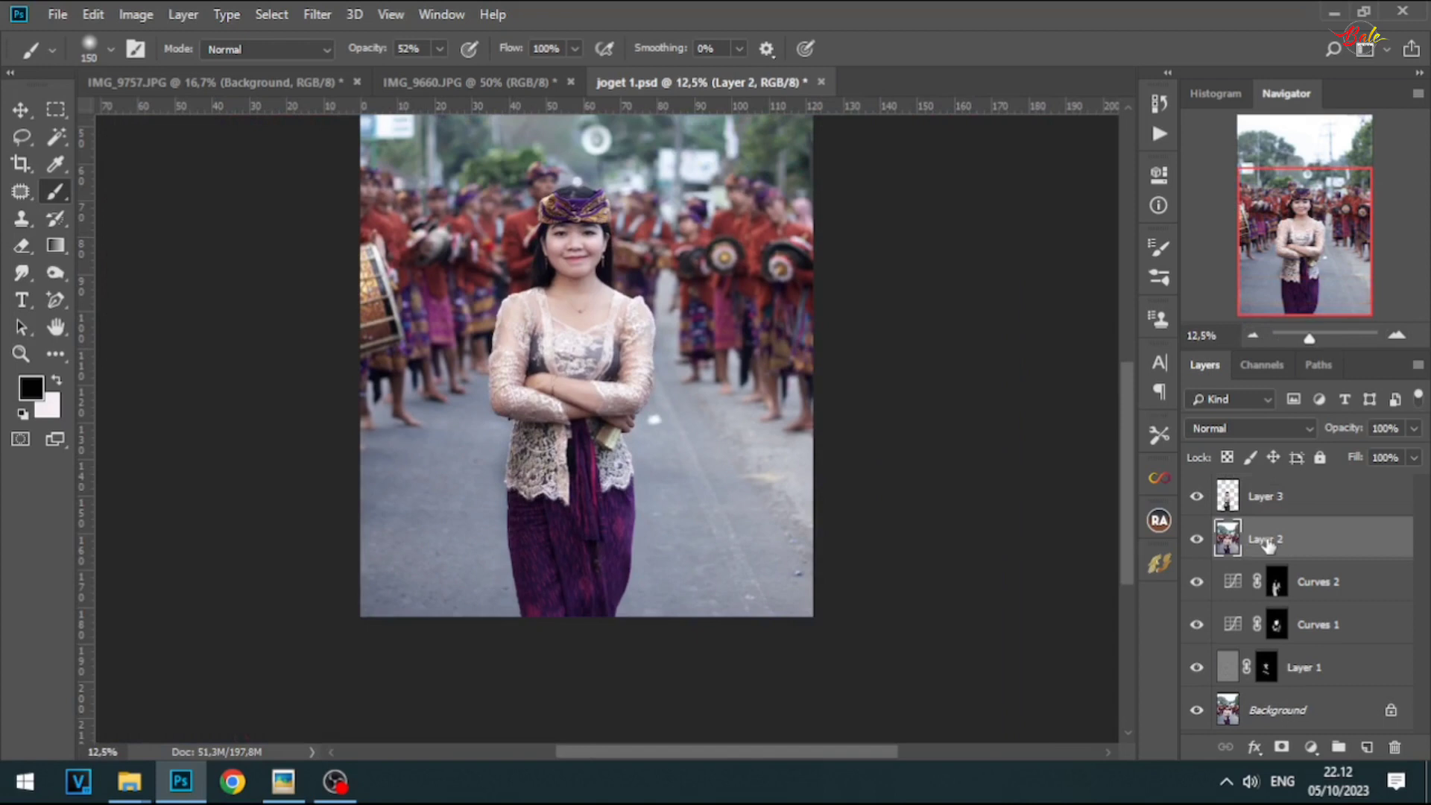
pyautogui.hotkey('ctrl', 'j')
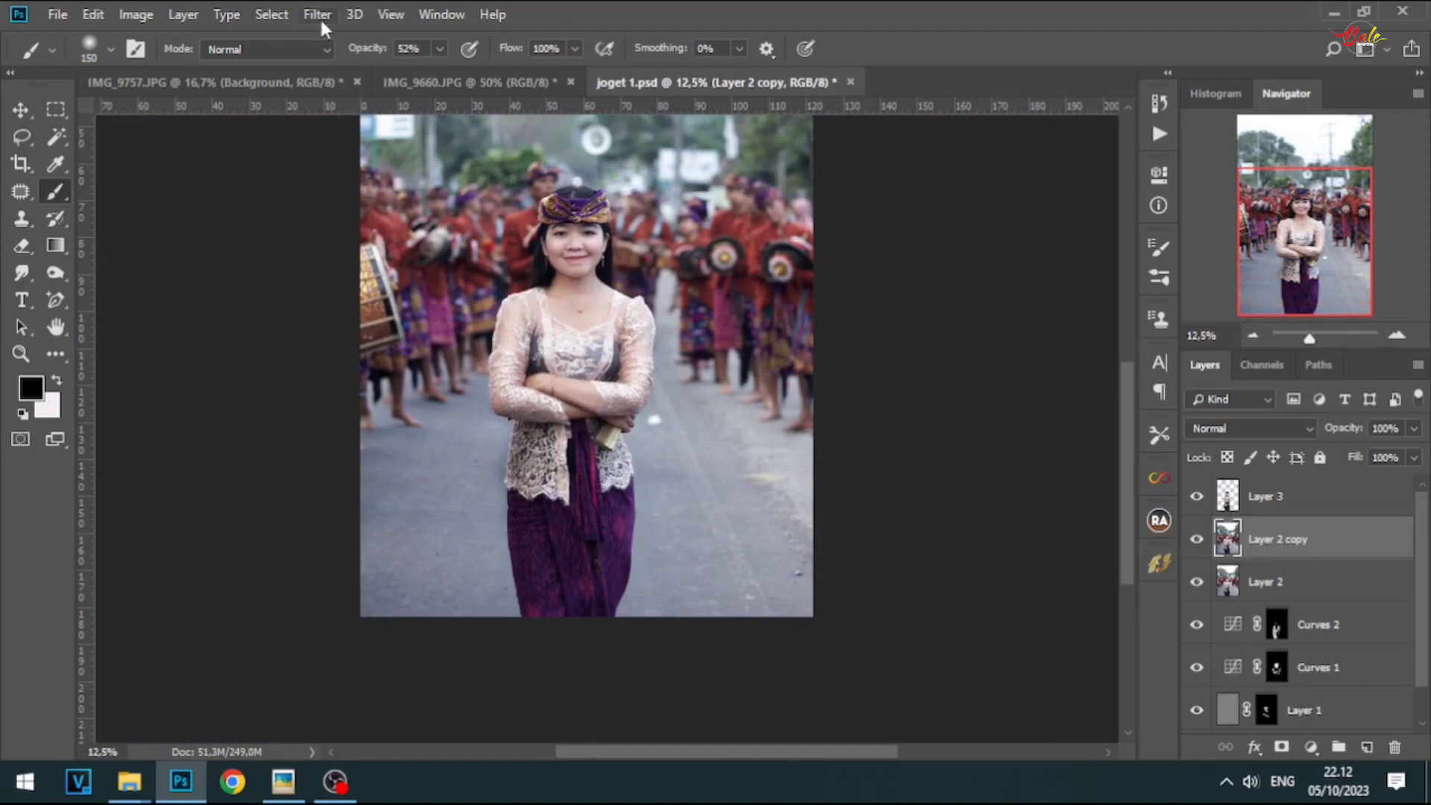
pyautogui.click(318, 15)
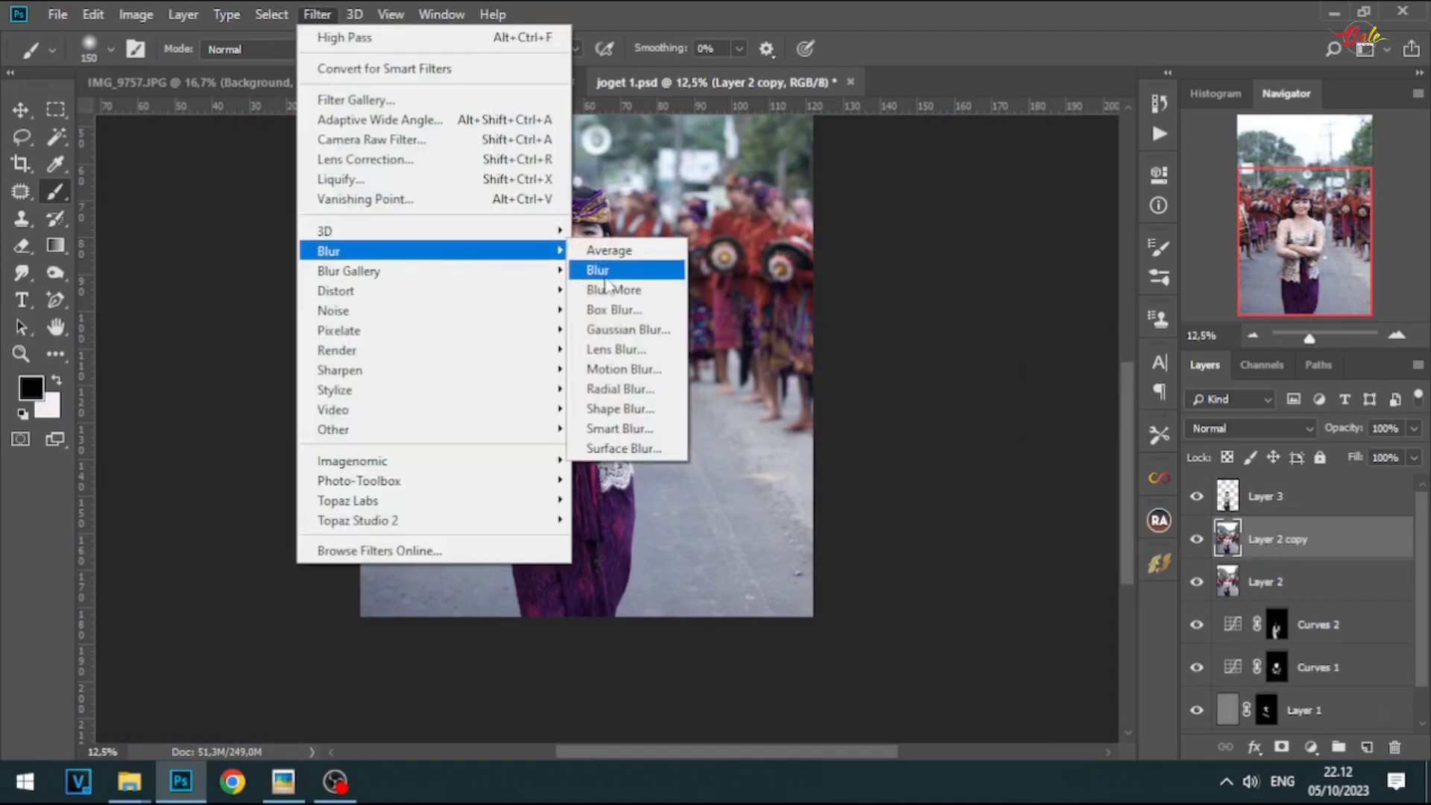
pyautogui.moveTo(463, 271)
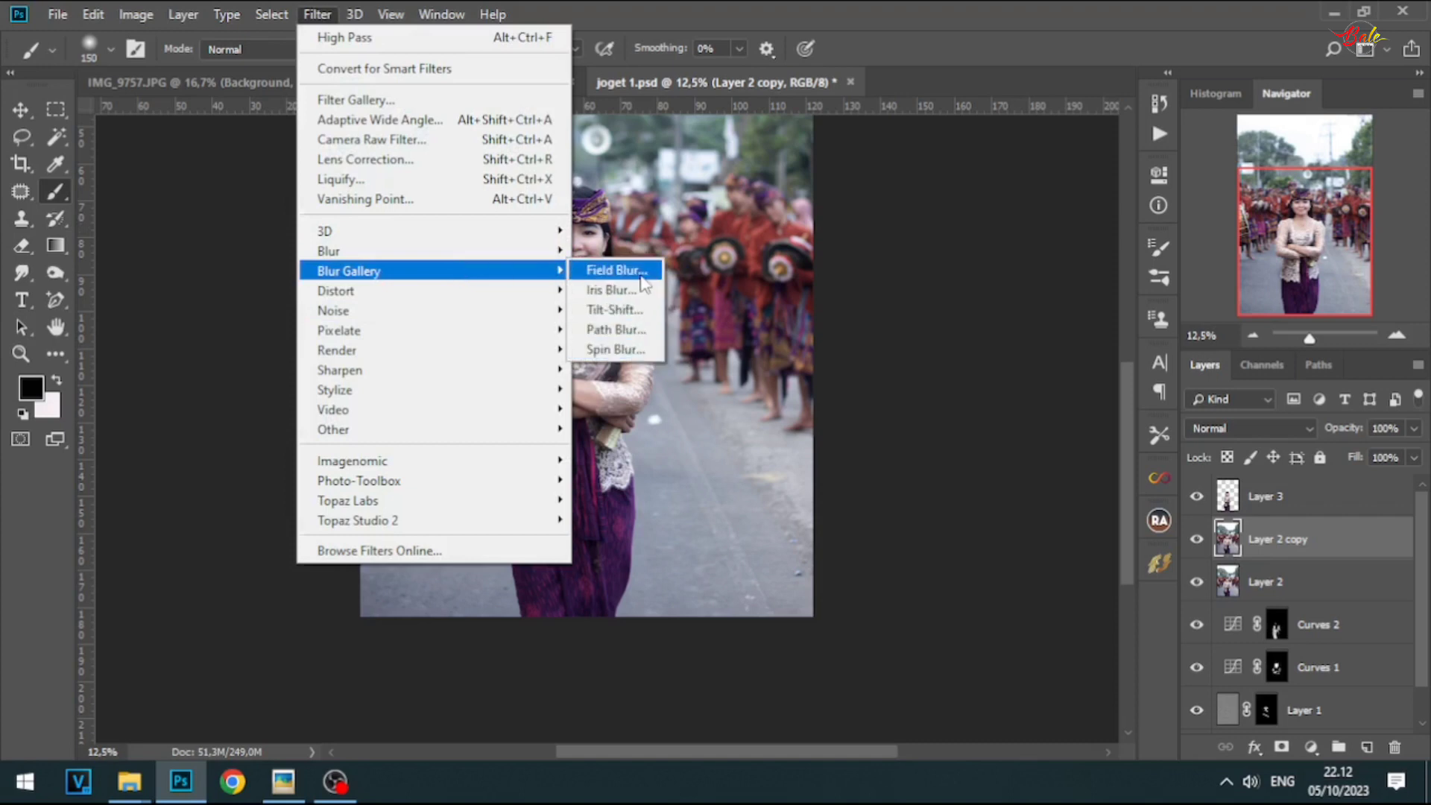
pyautogui.click(637, 318)
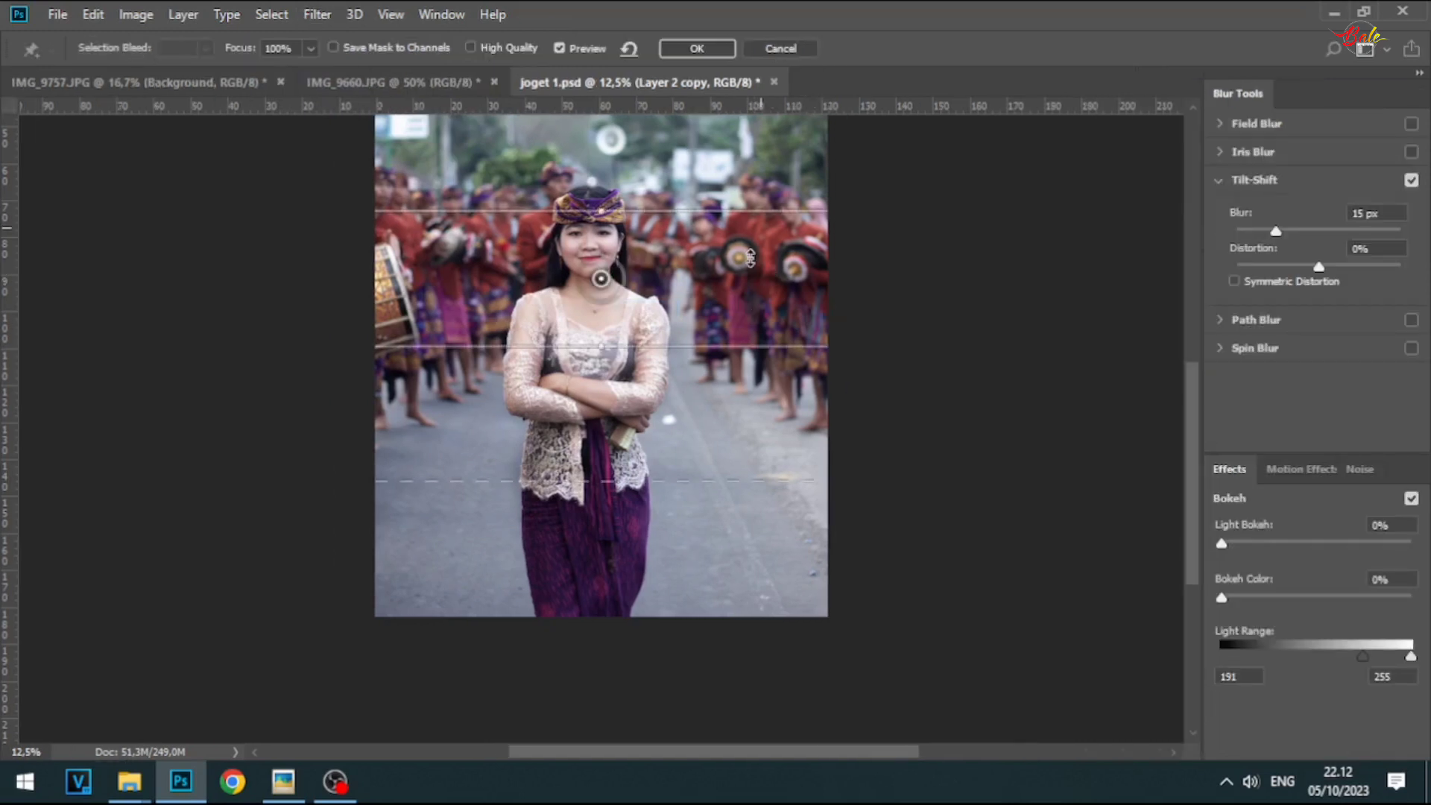
# - Set the Tilt-Shift blur to 33 px and centre its focus band on the woman's waist below the crossed arms
pyautogui.moveTo(680, 311); pyautogui.dragTo(691, 418)
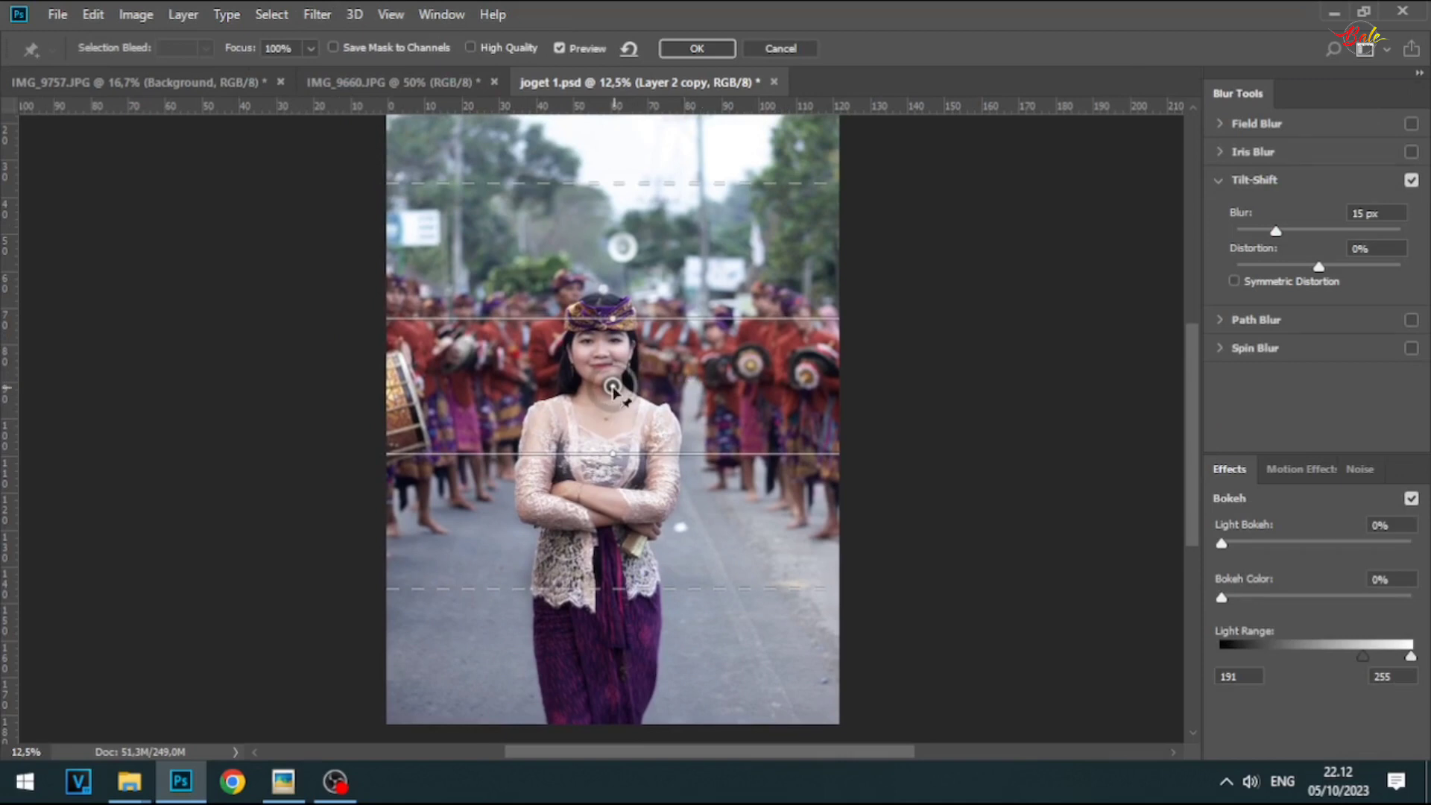
pyautogui.moveTo(618, 409); pyautogui.dragTo(609, 453)
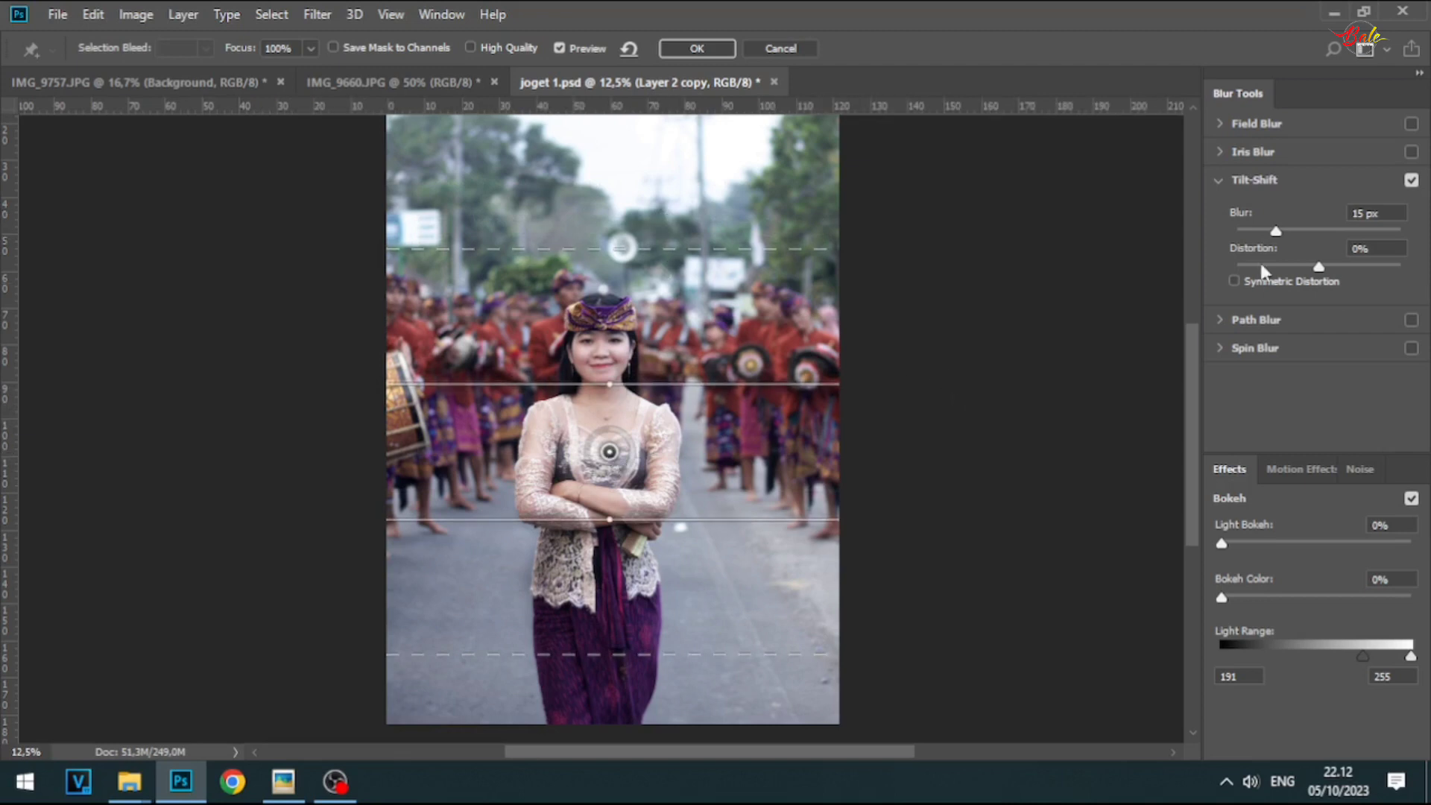
pyautogui.moveTo(1281, 233); pyautogui.dragTo(1299, 235)
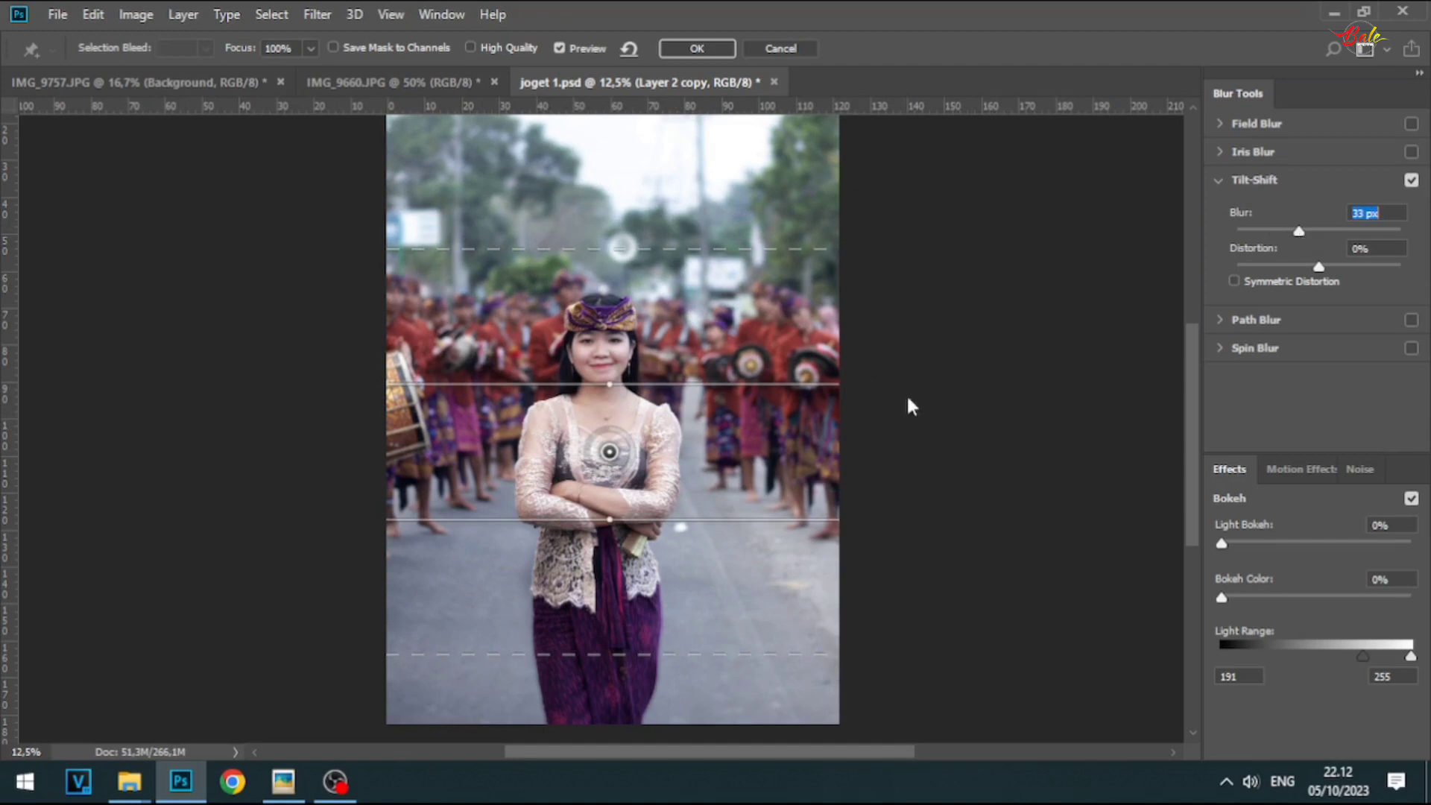
pyautogui.moveTo(609, 456); pyautogui.dragTo(607, 548)
# - Set the blur's Light Bokeh to 20%, Bokeh Color to 22% and the lower end of the Light Range to 174
pyautogui.moveTo(1222, 543); pyautogui.dragTo(1260, 547)
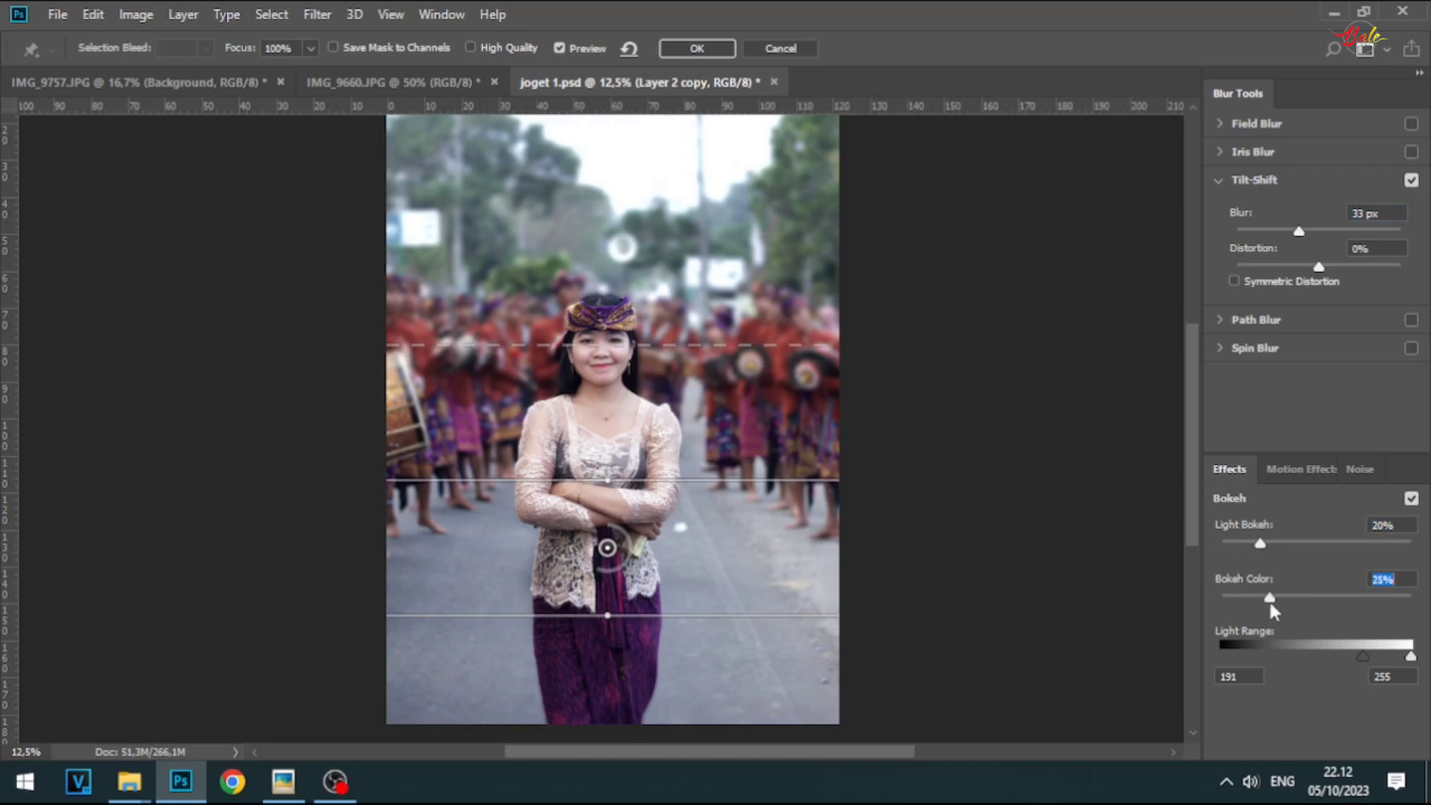
pyautogui.moveTo(1269, 602); pyautogui.dragTo(1263, 602)
pyautogui.moveTo(1361, 649); pyautogui.dragTo(1349, 646)
pyautogui.click(1358, 468)
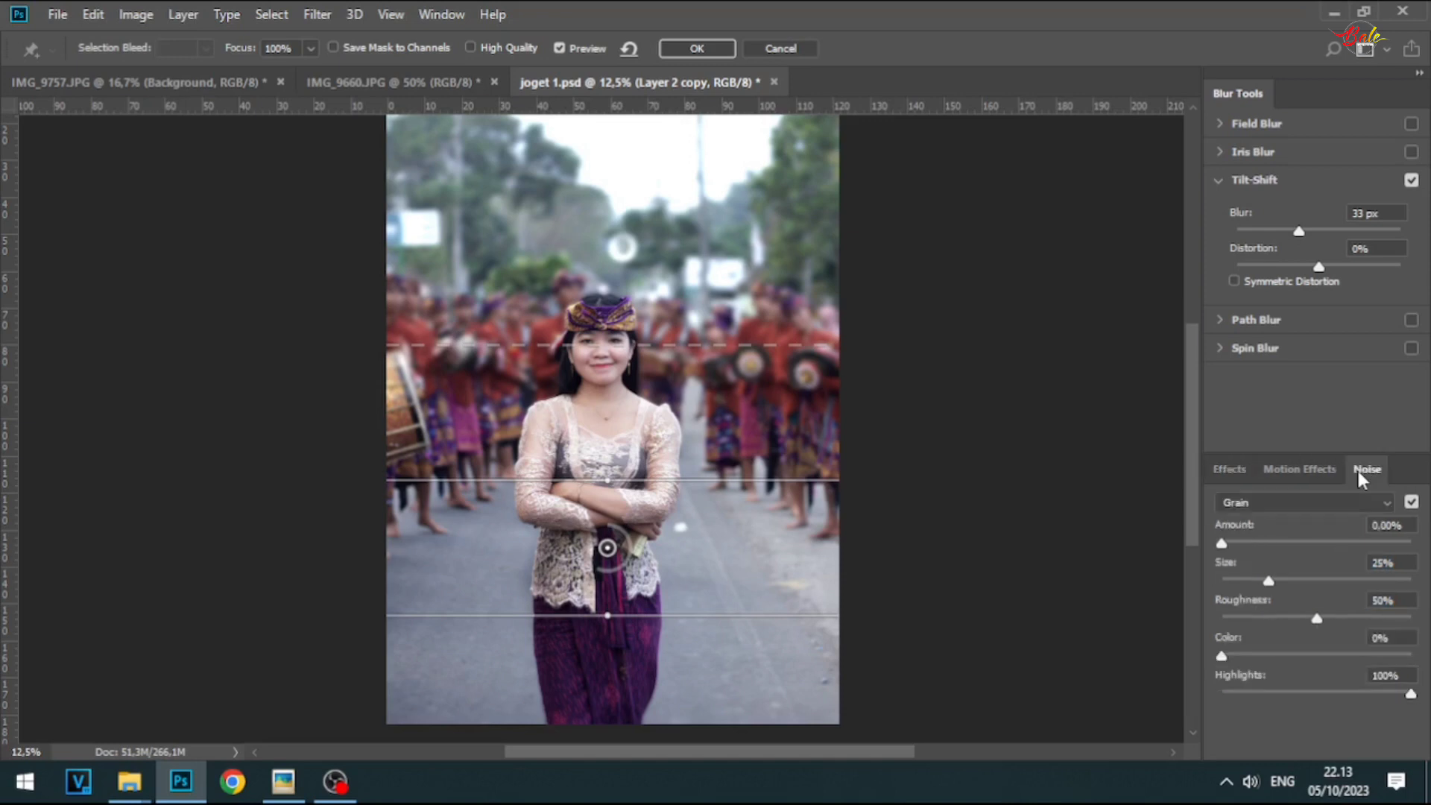
pyautogui.click(1309, 478)
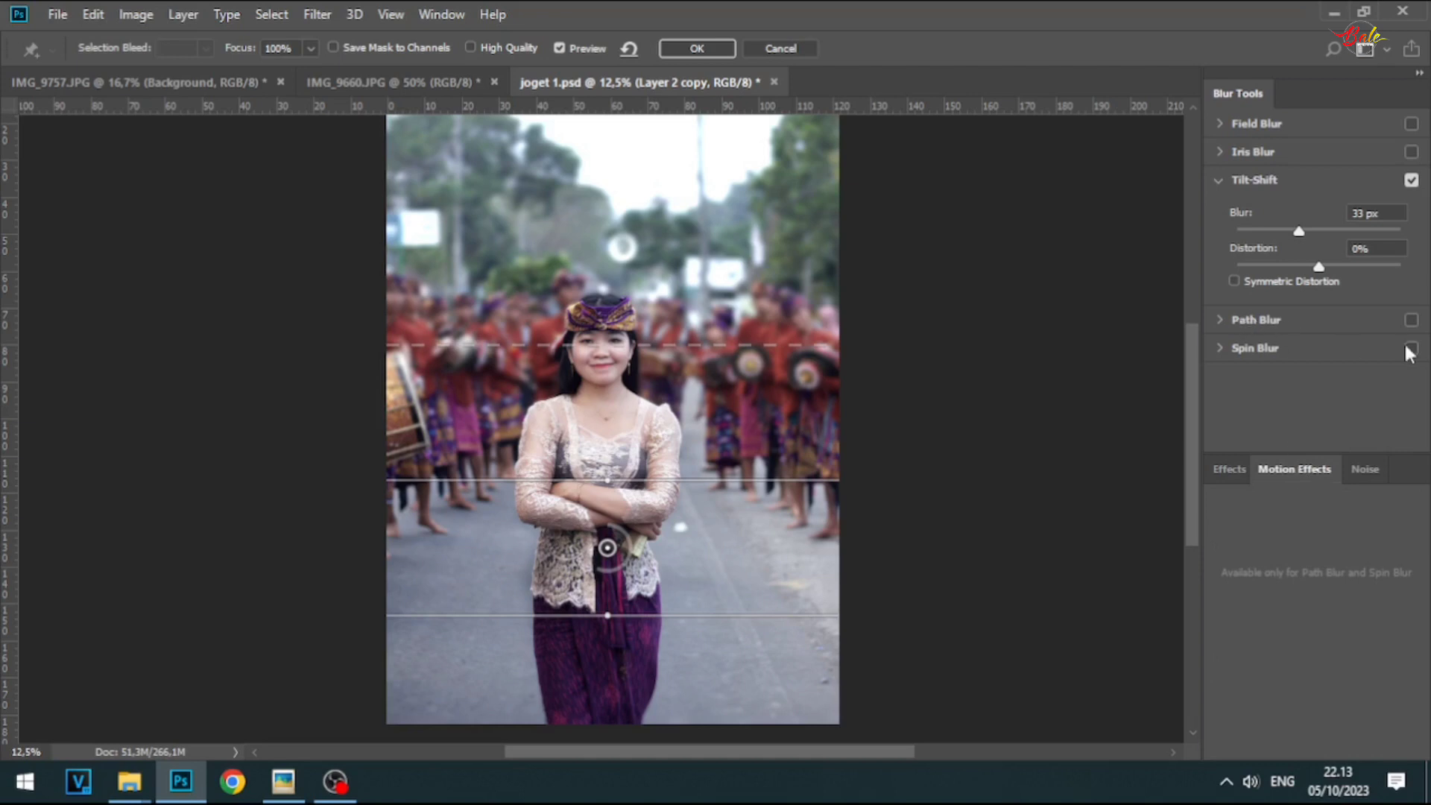
pyautogui.click(1220, 319)
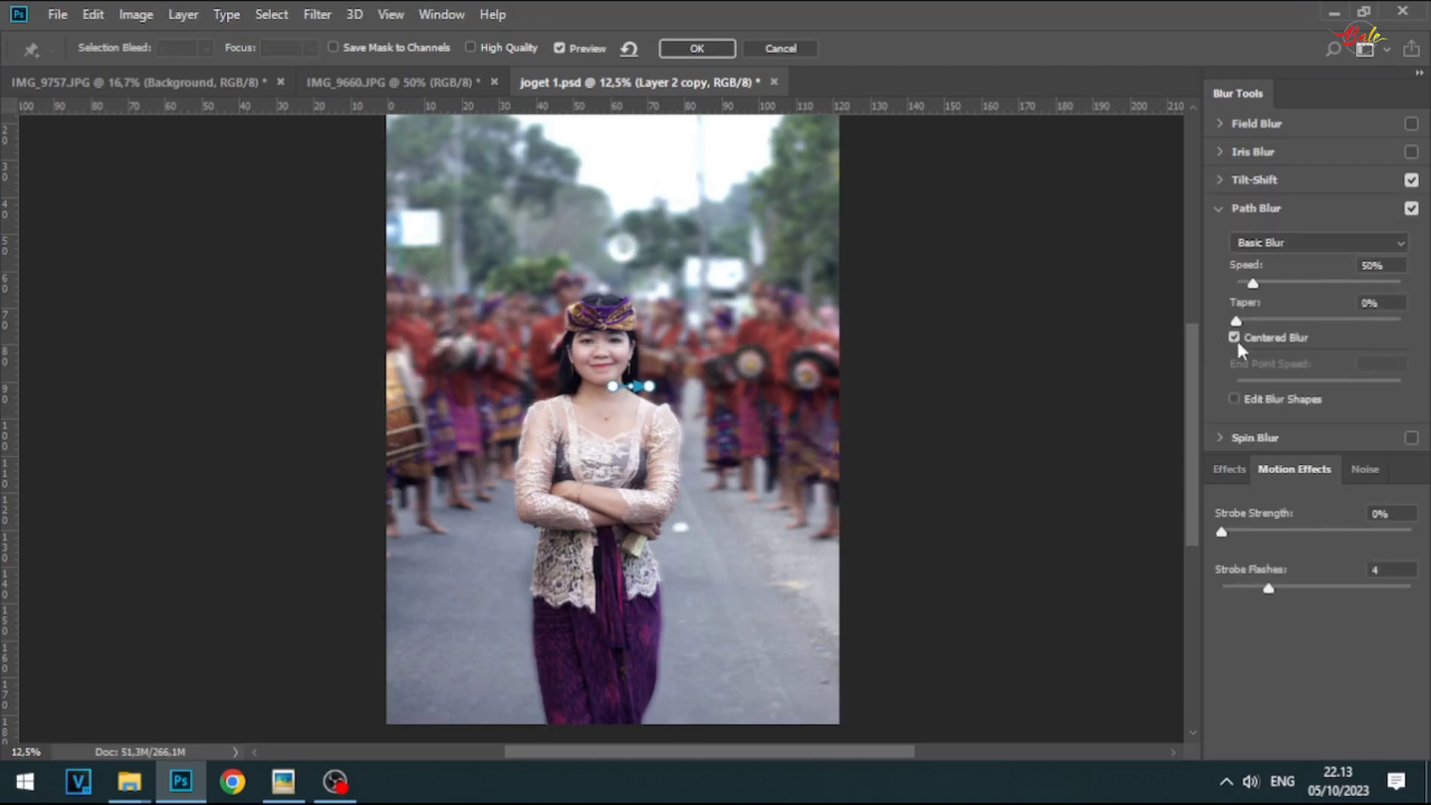
pyautogui.moveTo(1242, 323); pyautogui.dragTo(1281, 324)
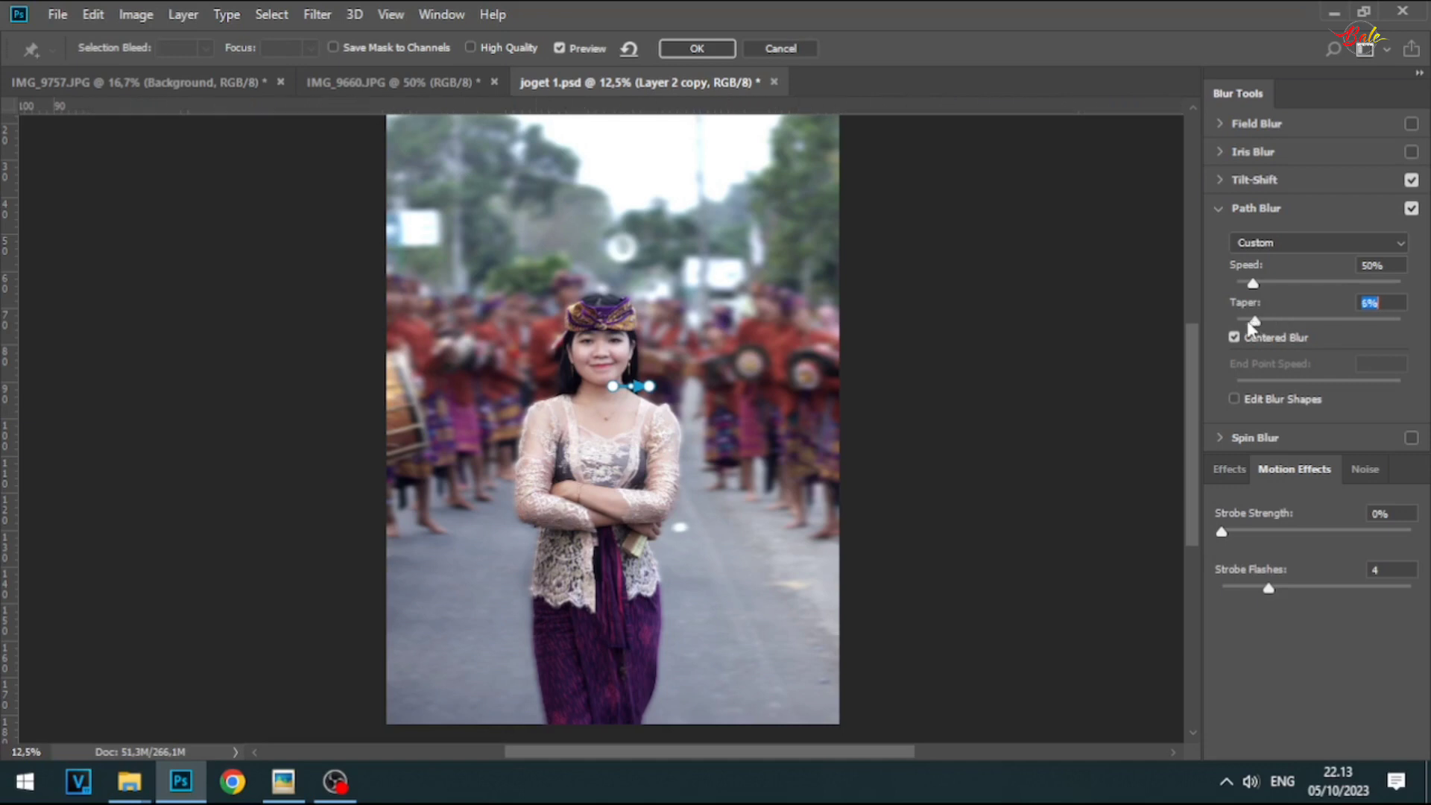
pyautogui.click(1411, 207)
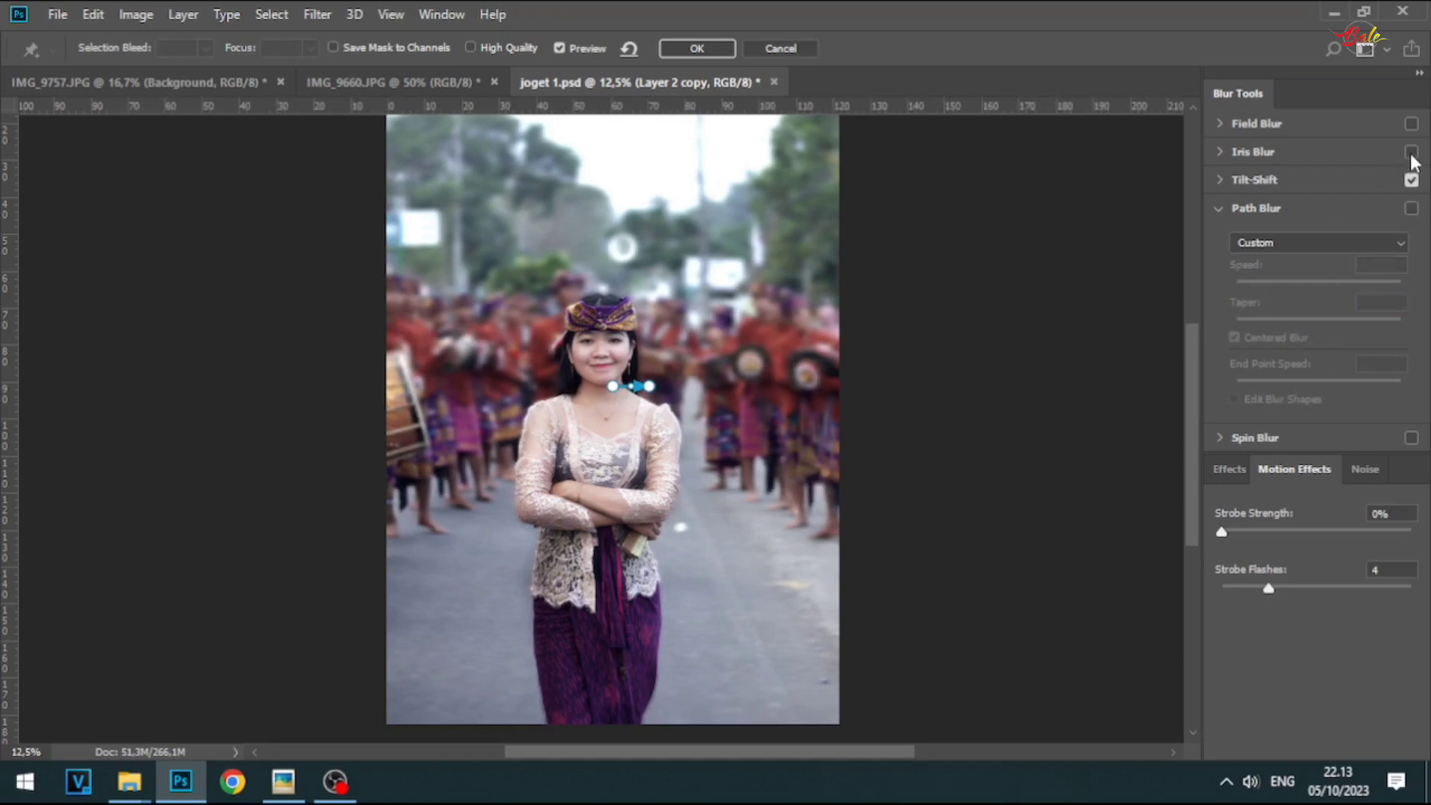
# - Add a Field Blur of 20 px alongside the Tilt-Shift blur
pyautogui.click(1411, 123)
pyautogui.click(1219, 124)
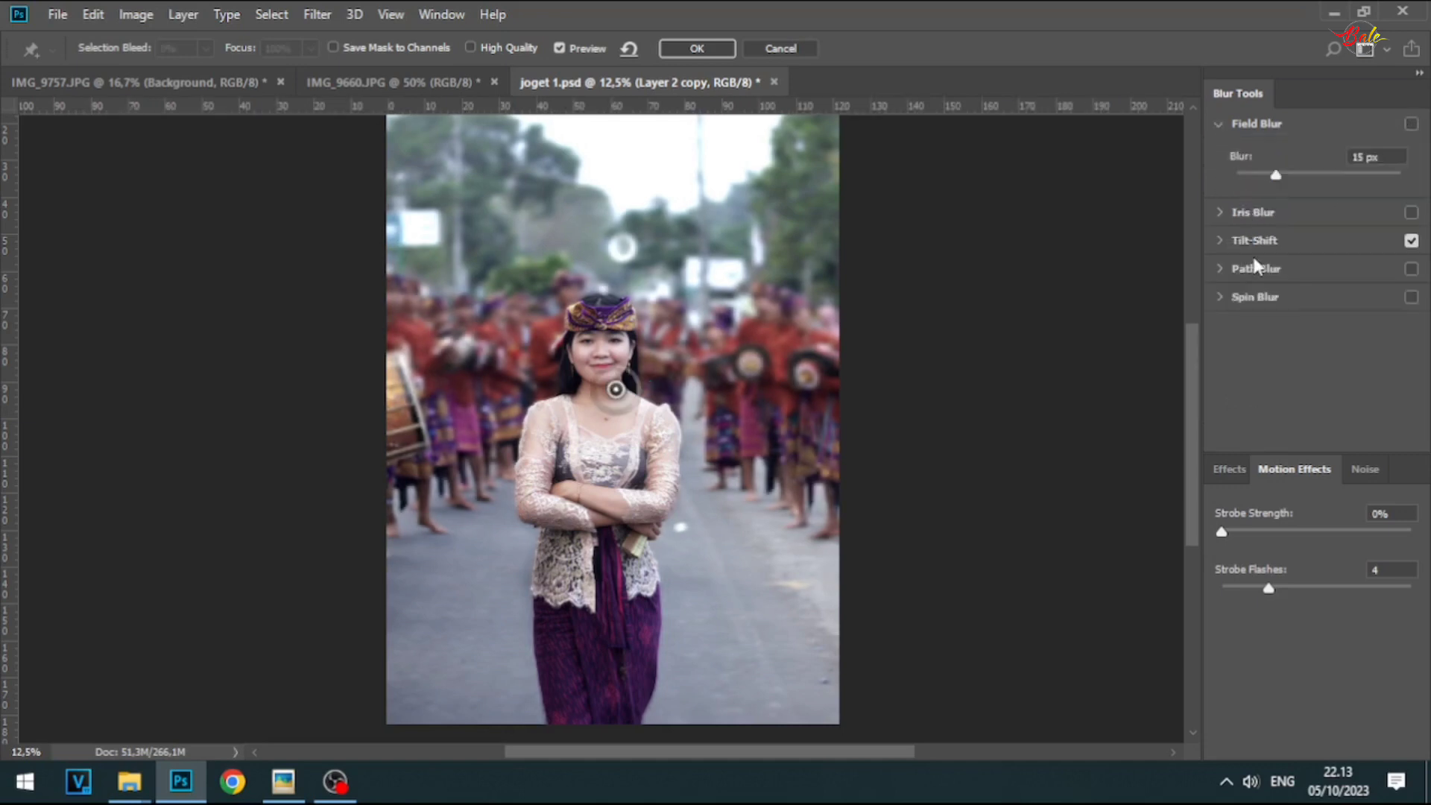
pyautogui.click(1304, 174)
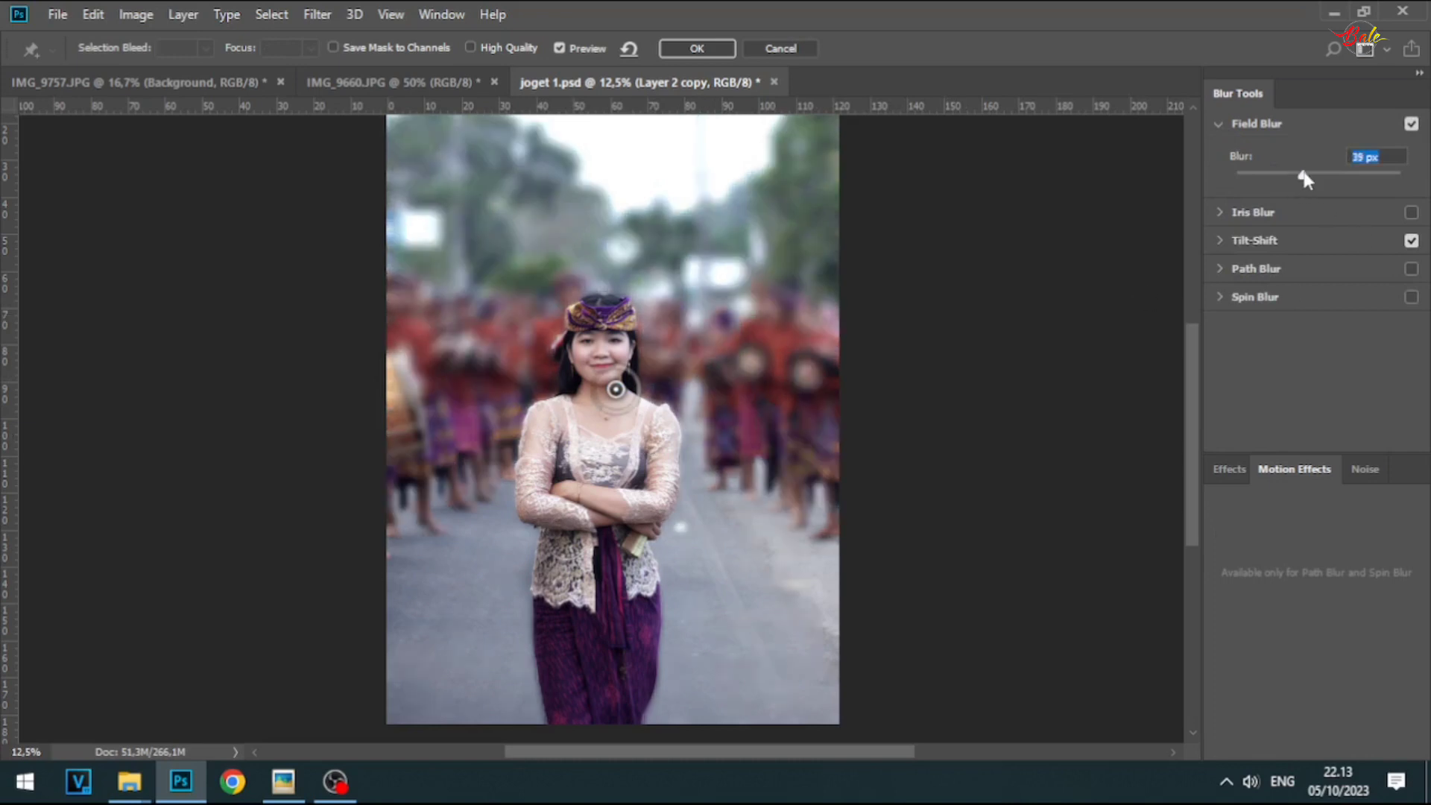
pyautogui.moveTo(1303, 176); pyautogui.dragTo(1272, 176)
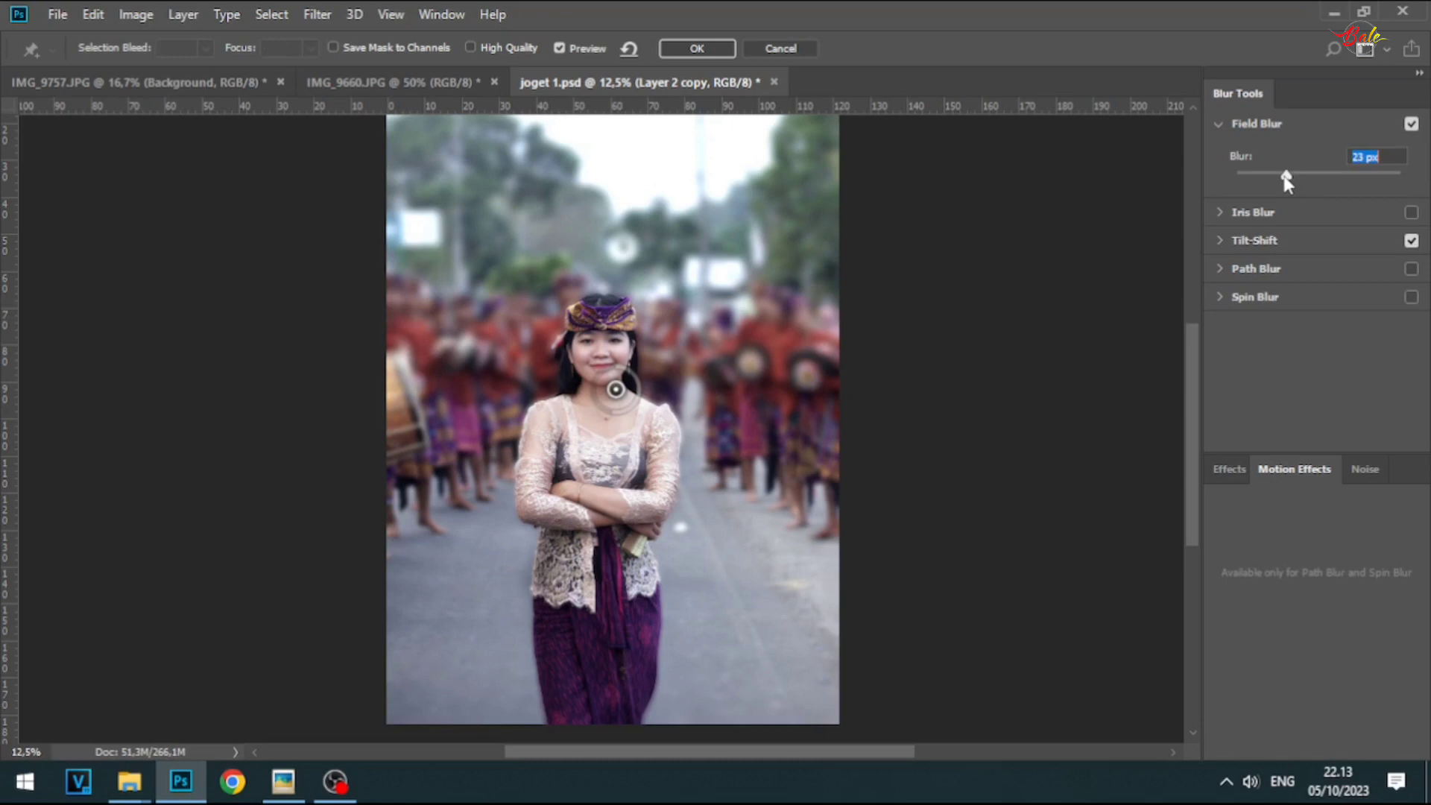
pyautogui.moveTo(1282, 176); pyautogui.dragTo(1283, 177)
# - Set Light Bokeh to 17% and Bokeh Color to 36%, and apply the blur with High Quality and Save Mask to Channels enabled
pyautogui.click(1229, 469)
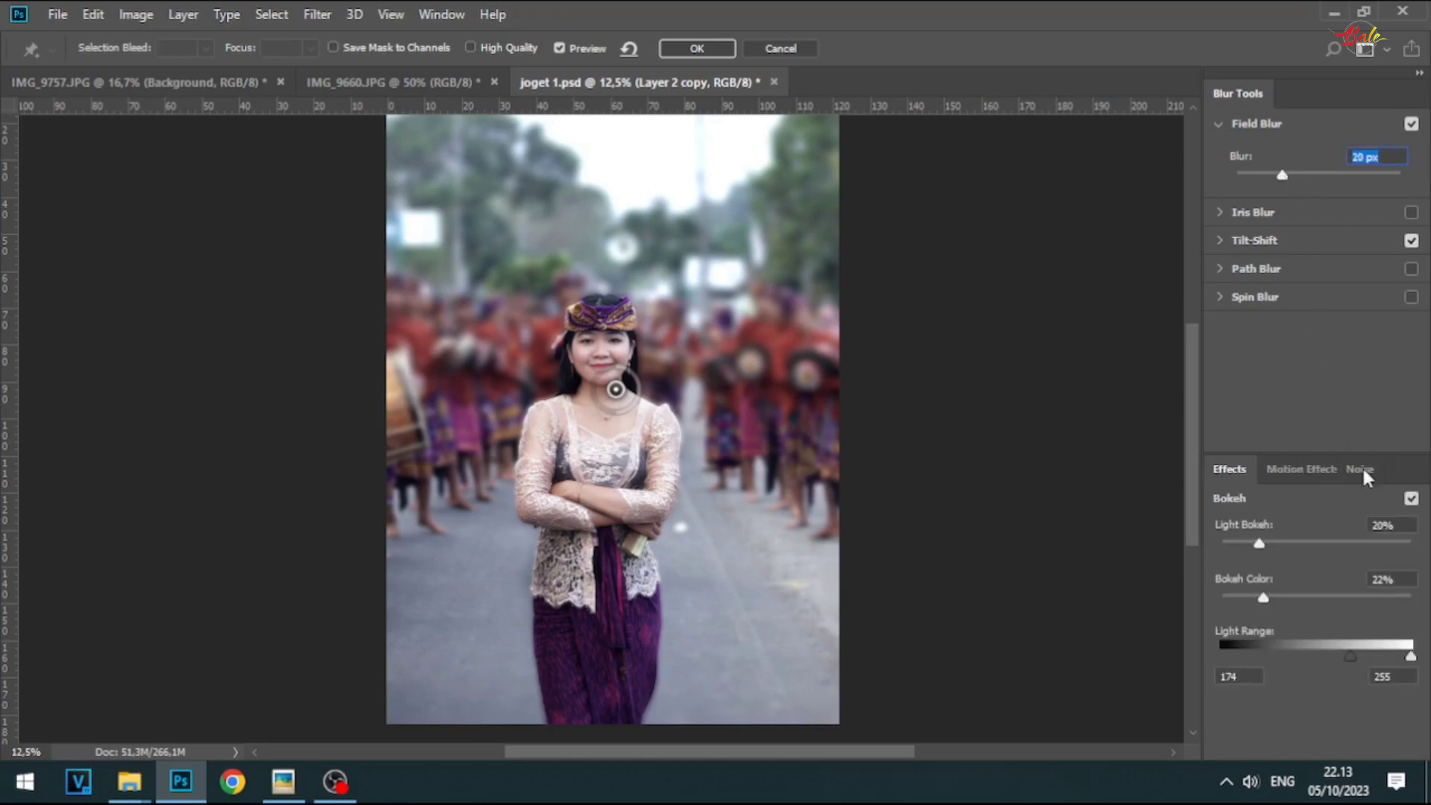
pyautogui.click(1282, 546)
pyautogui.moveTo(1283, 548); pyautogui.dragTo(1254, 548)
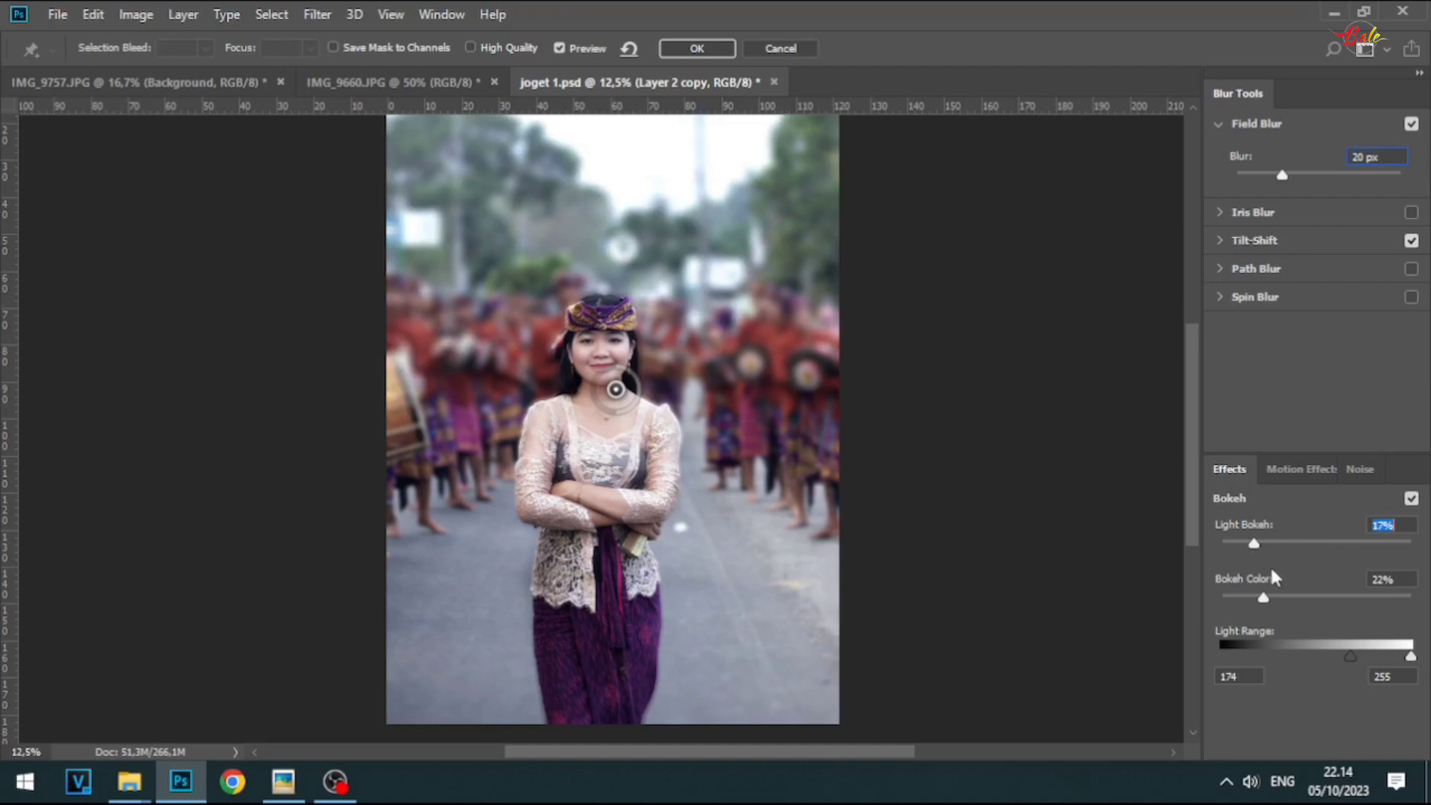
pyautogui.moveTo(1281, 595)
pyautogui.mouseDown()
pyautogui.moveTo(1300, 598)
pyautogui.moveTo(1290, 594)
pyautogui.mouseUp()
pyautogui.click(360, 47)
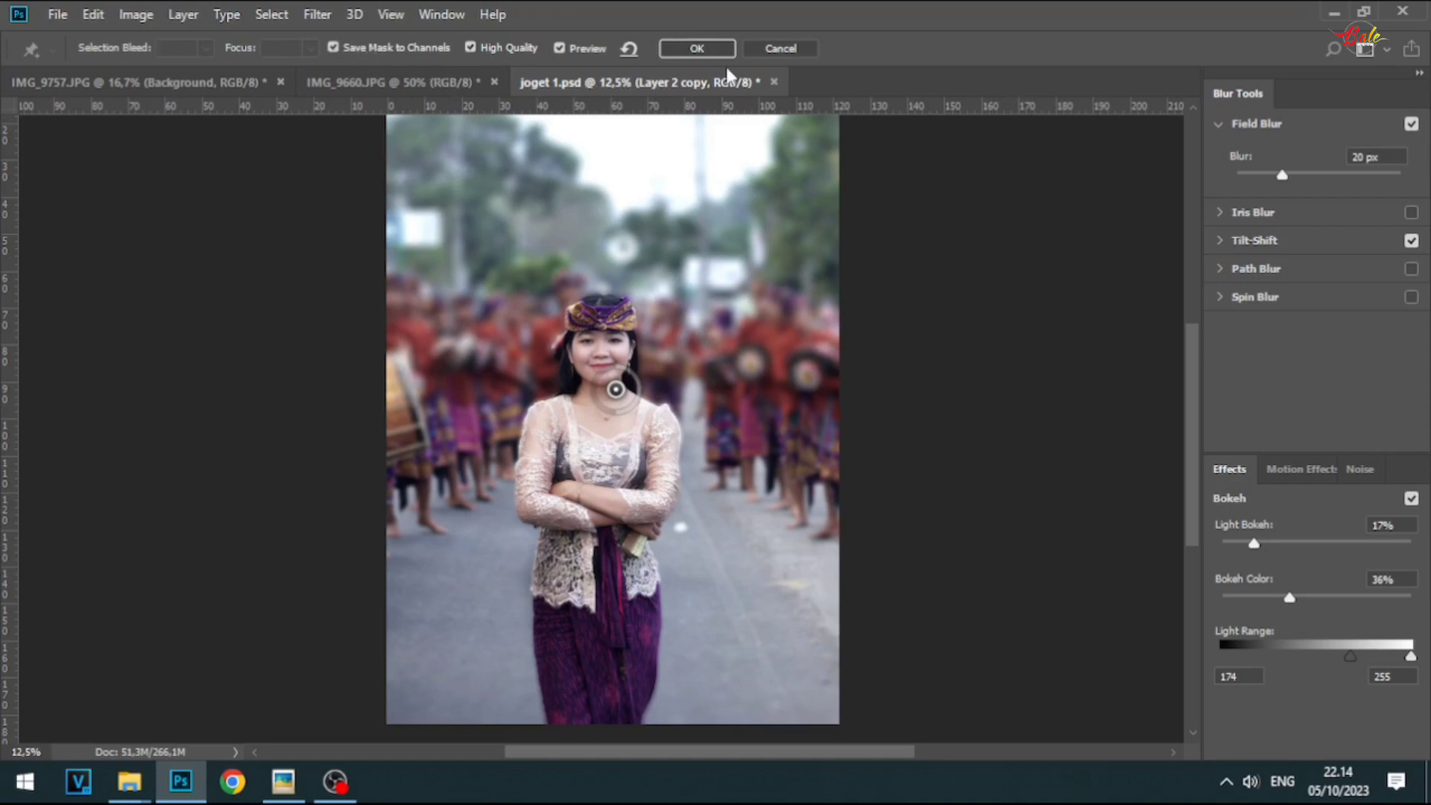
pyautogui.click(697, 47)
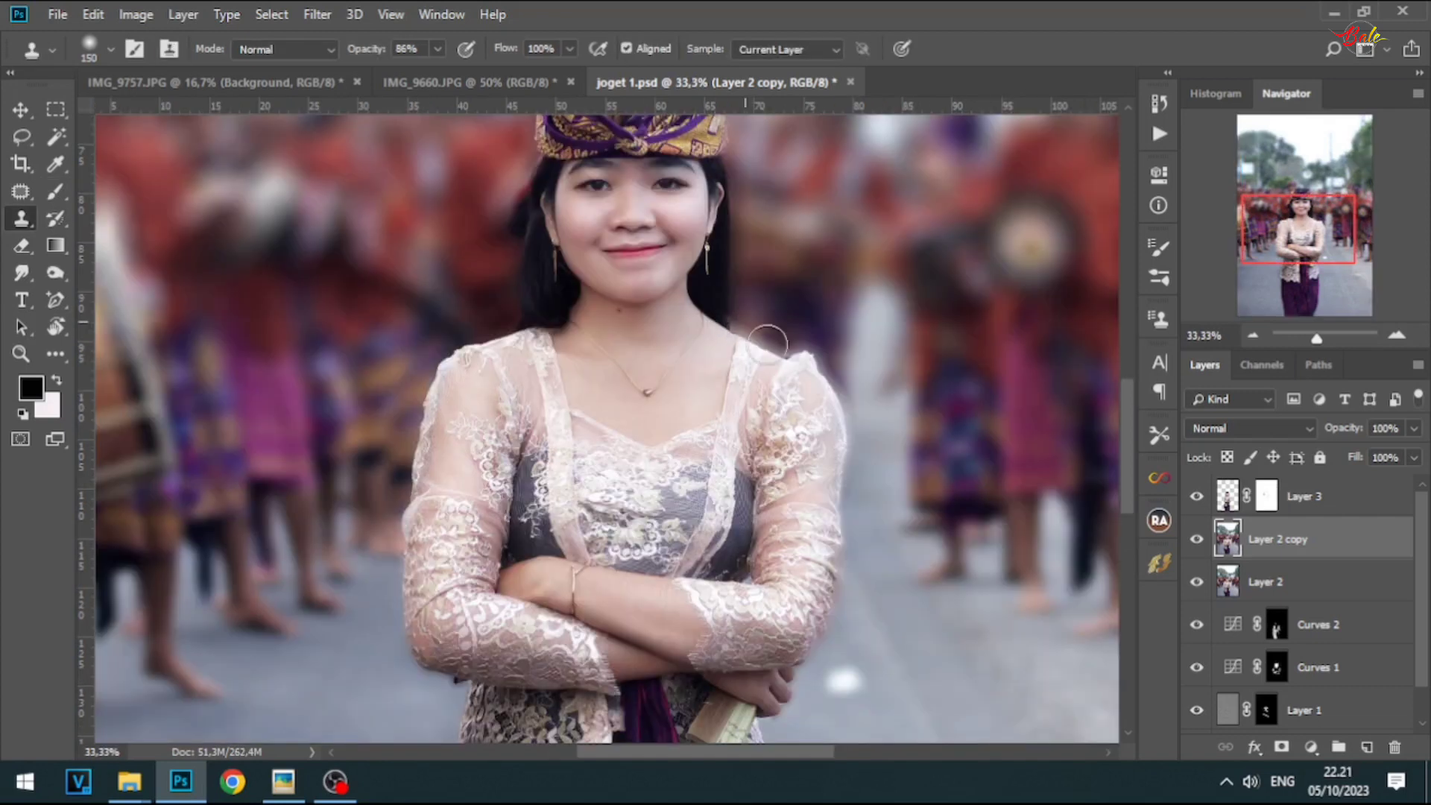
# - Retouch the blurred background along the woman's shoulder and sleeve on Layer 2 copy with a 150 px Clone Stamp at 86% opacity
pyautogui.moveTo(744, 314)
pyautogui.mouseDown()
pyautogui.moveTo(813, 358)
pyautogui.moveTo(855, 451)
pyautogui.mouseUp()
pyautogui.moveTo(848, 534)
pyautogui.mouseDown()
pyautogui.moveTo(881, 554)
pyautogui.moveTo(811, 671)
pyautogui.mouseUp()
pyautogui.keyDown('alt'); pyautogui.click(856, 554); pyautogui.keyUp('alt')
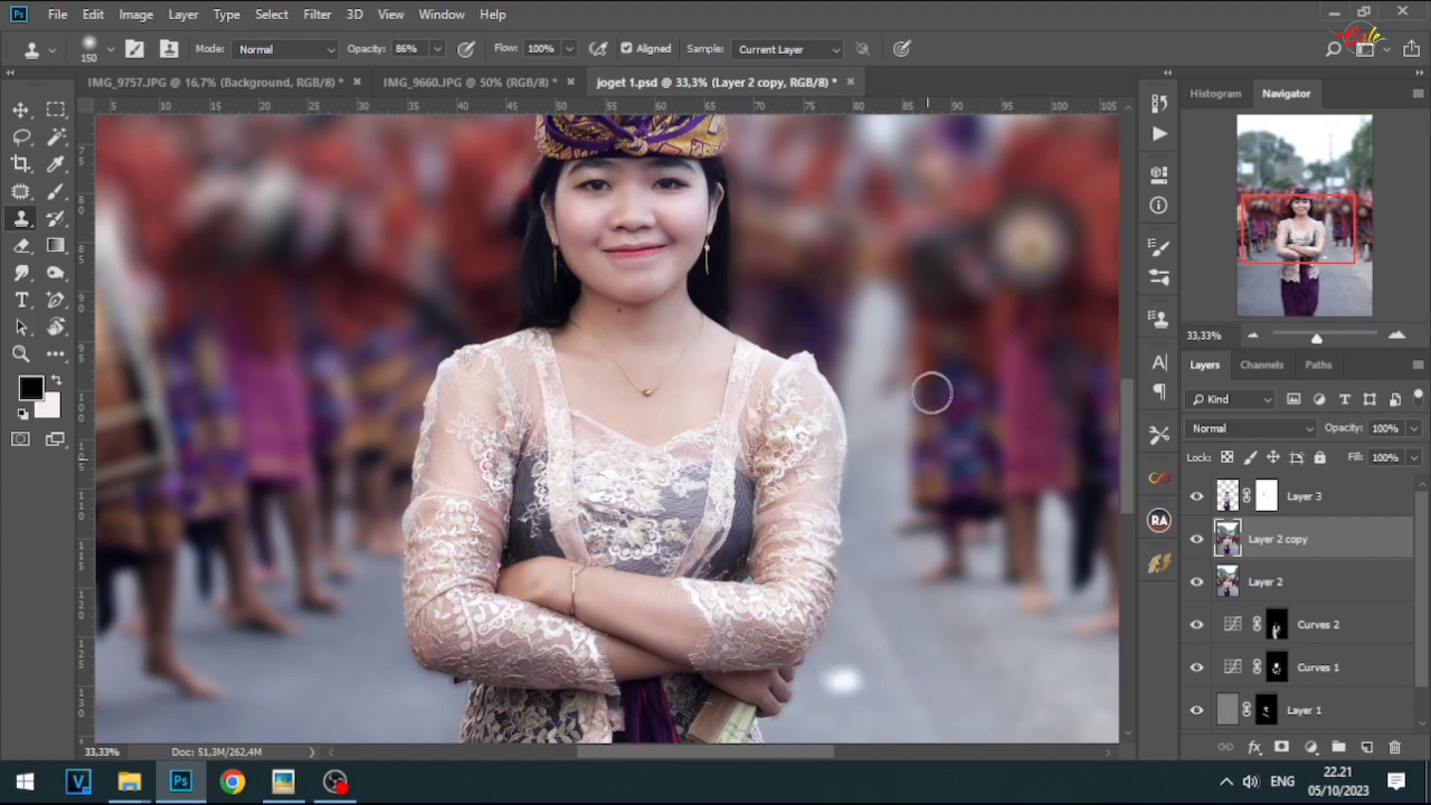
# - Compare the whole picture with the blurred Layer 2 copy hidden and shown, and examine the background around the woman
pyautogui.click(1252, 332)
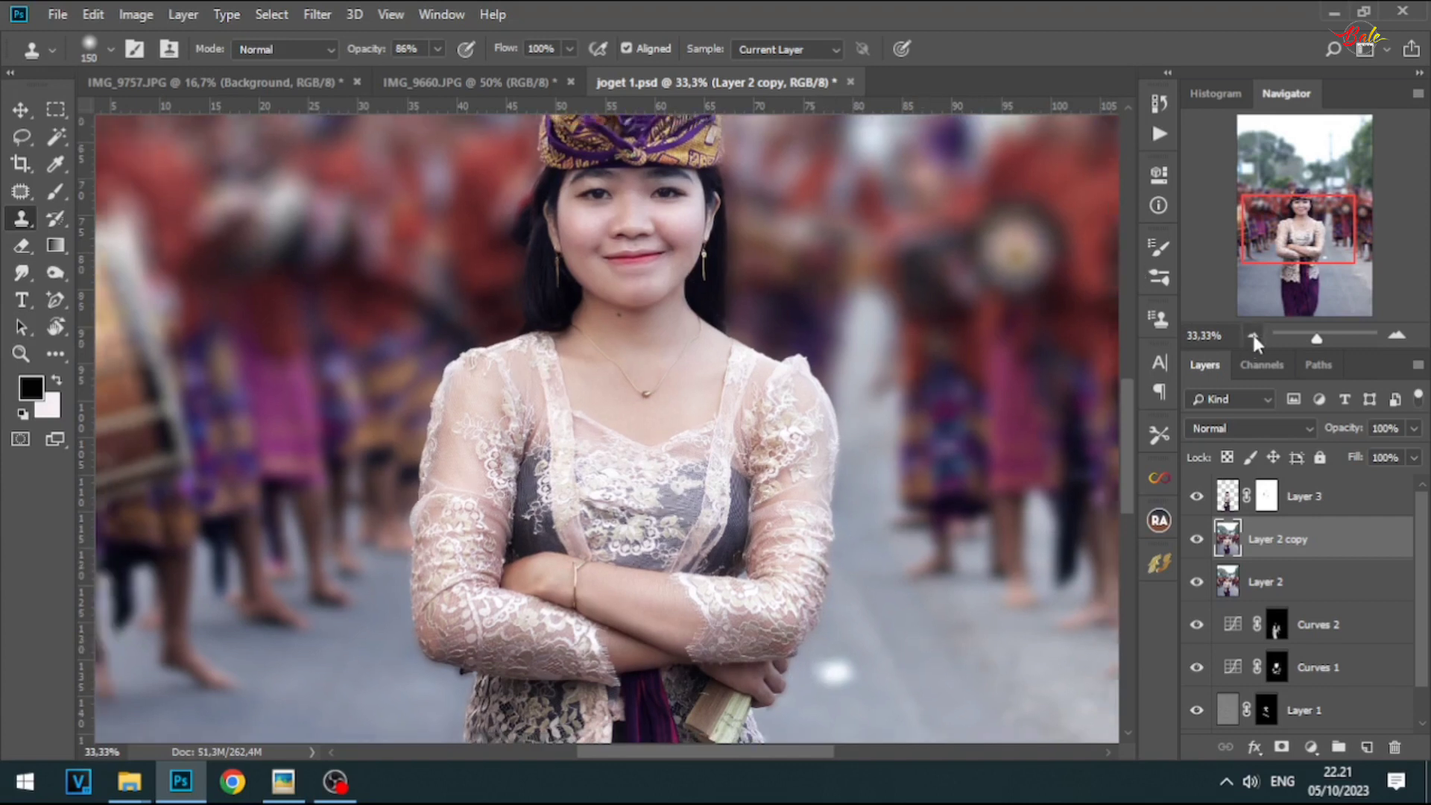
pyautogui.click(1252, 332)
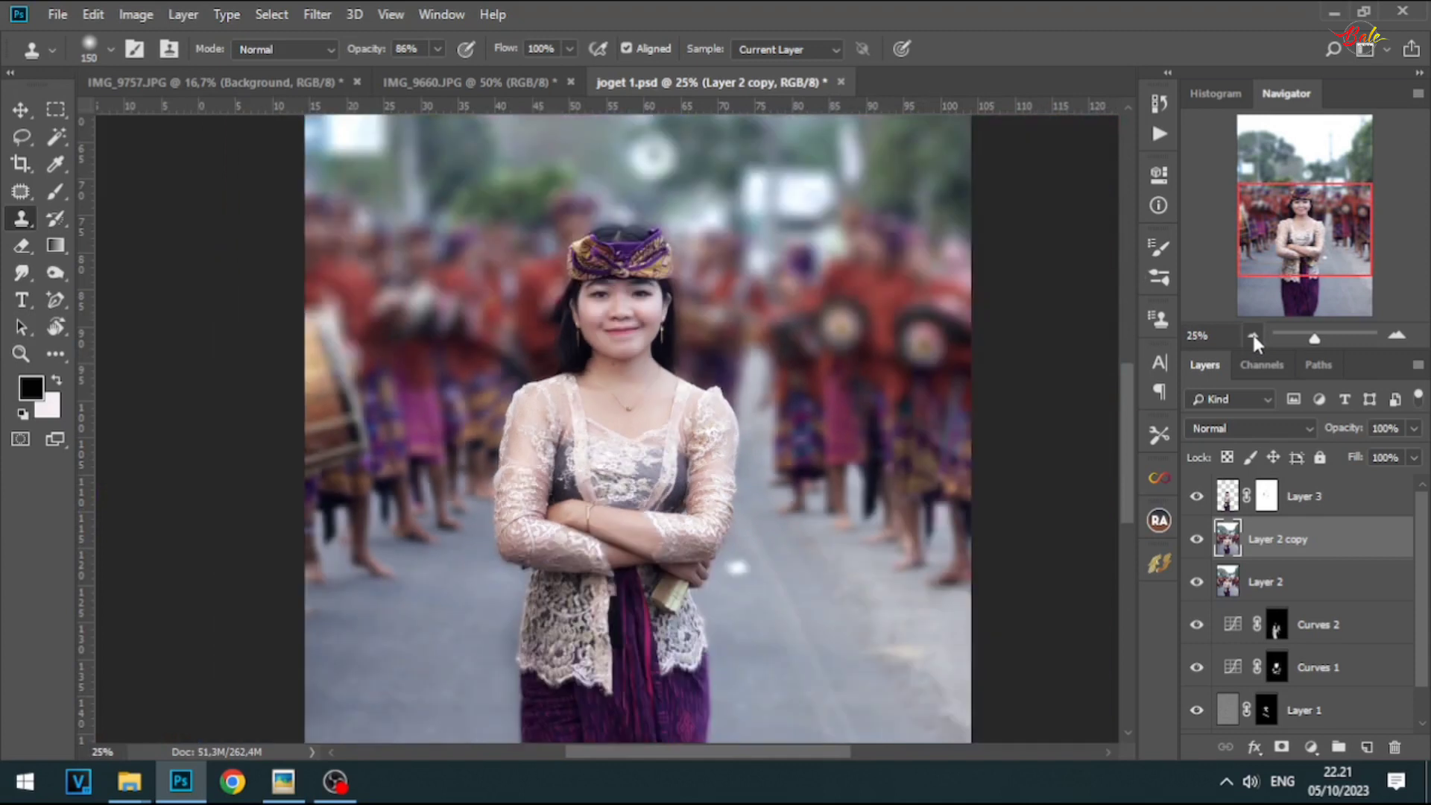
pyautogui.click(1252, 332)
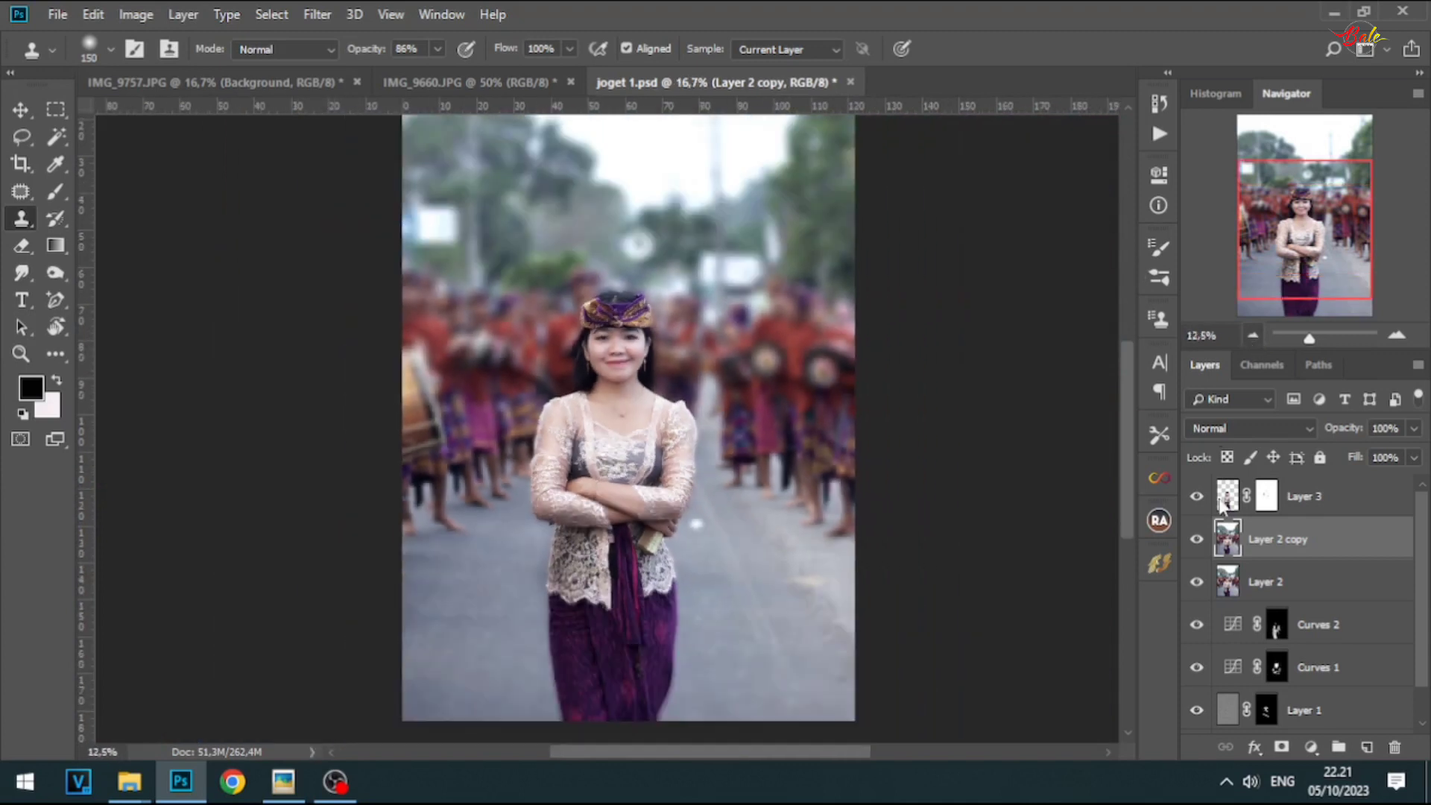
pyautogui.click(1198, 541)
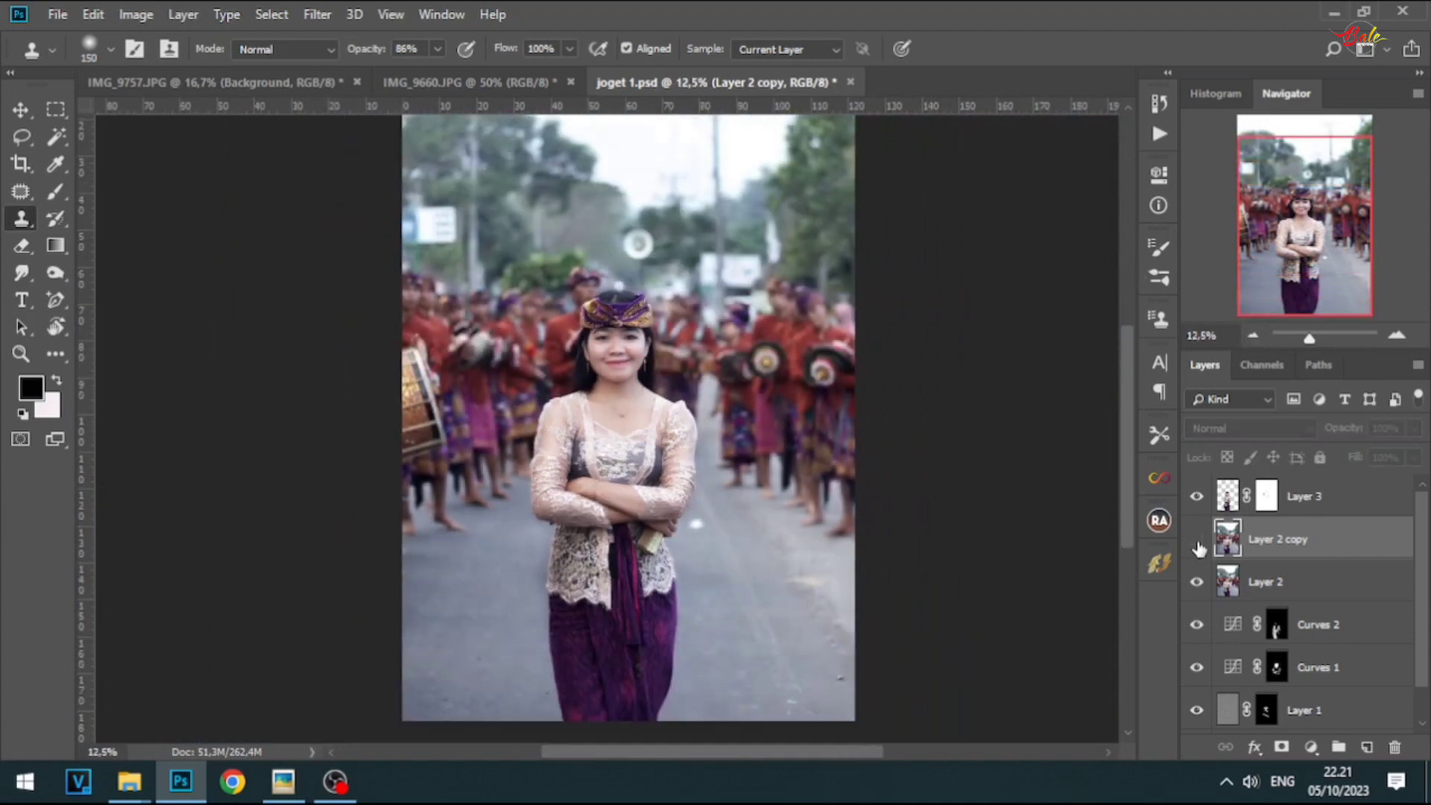
pyautogui.click(1197, 542)
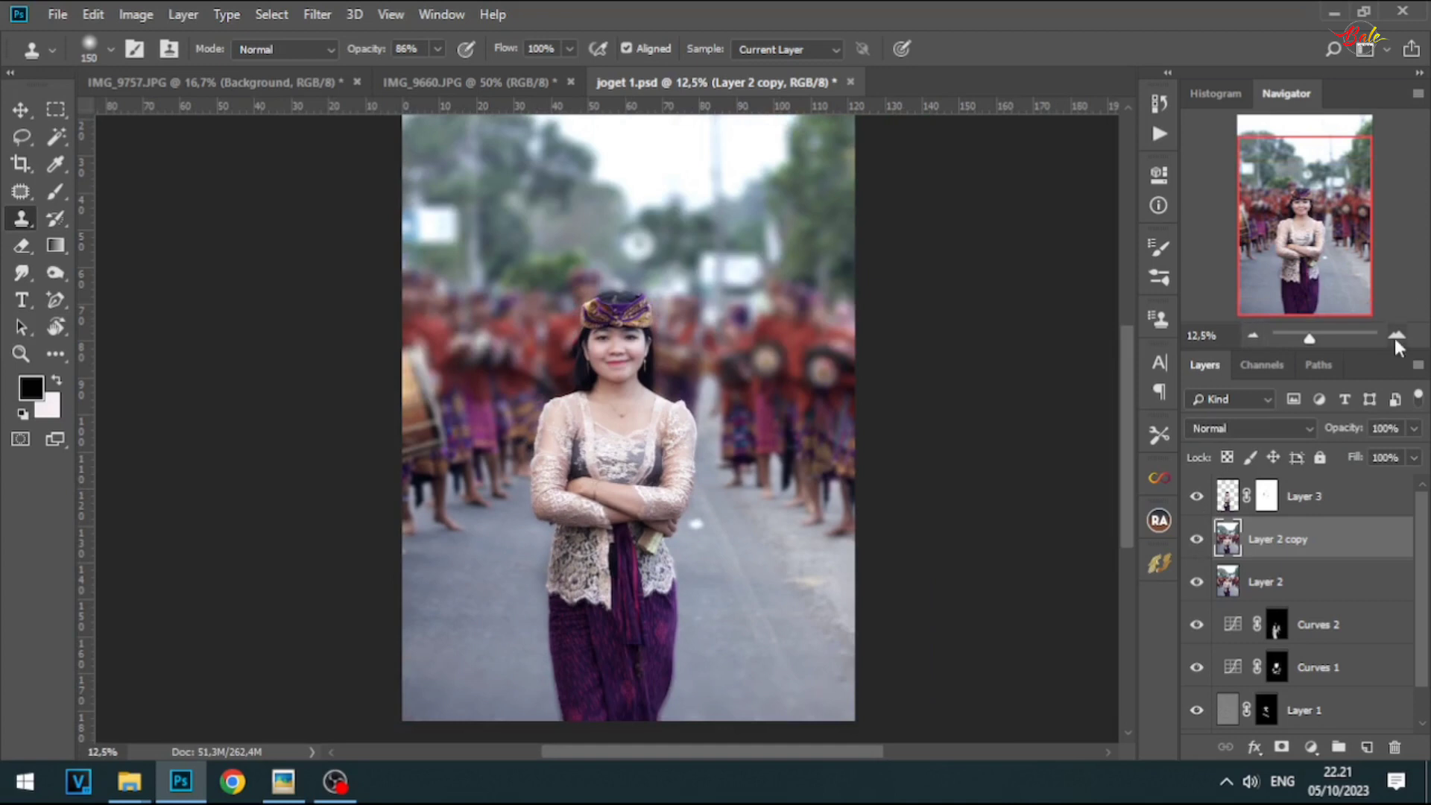
pyautogui.click(1396, 337)
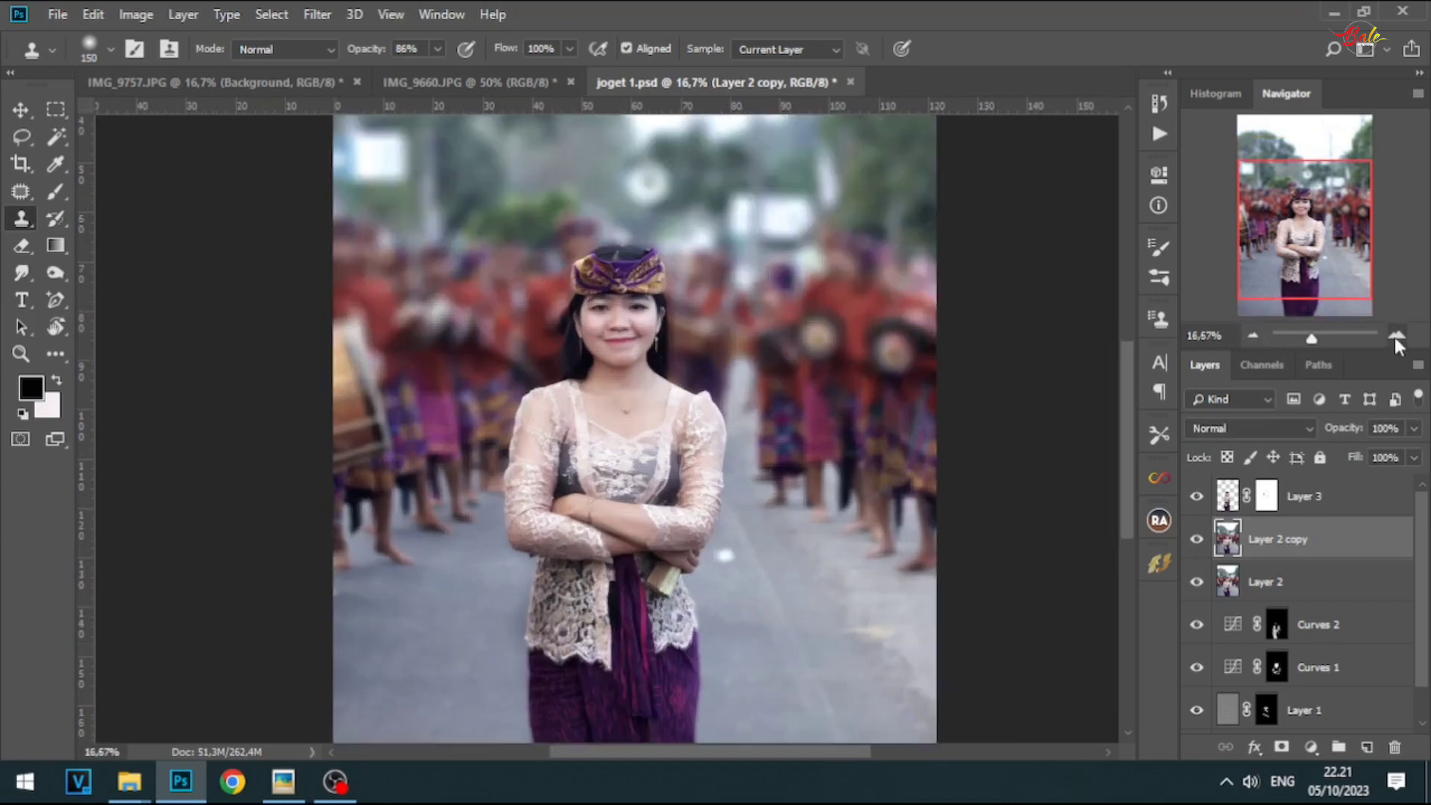
pyautogui.click(1396, 337)
pyautogui.click(1395, 337)
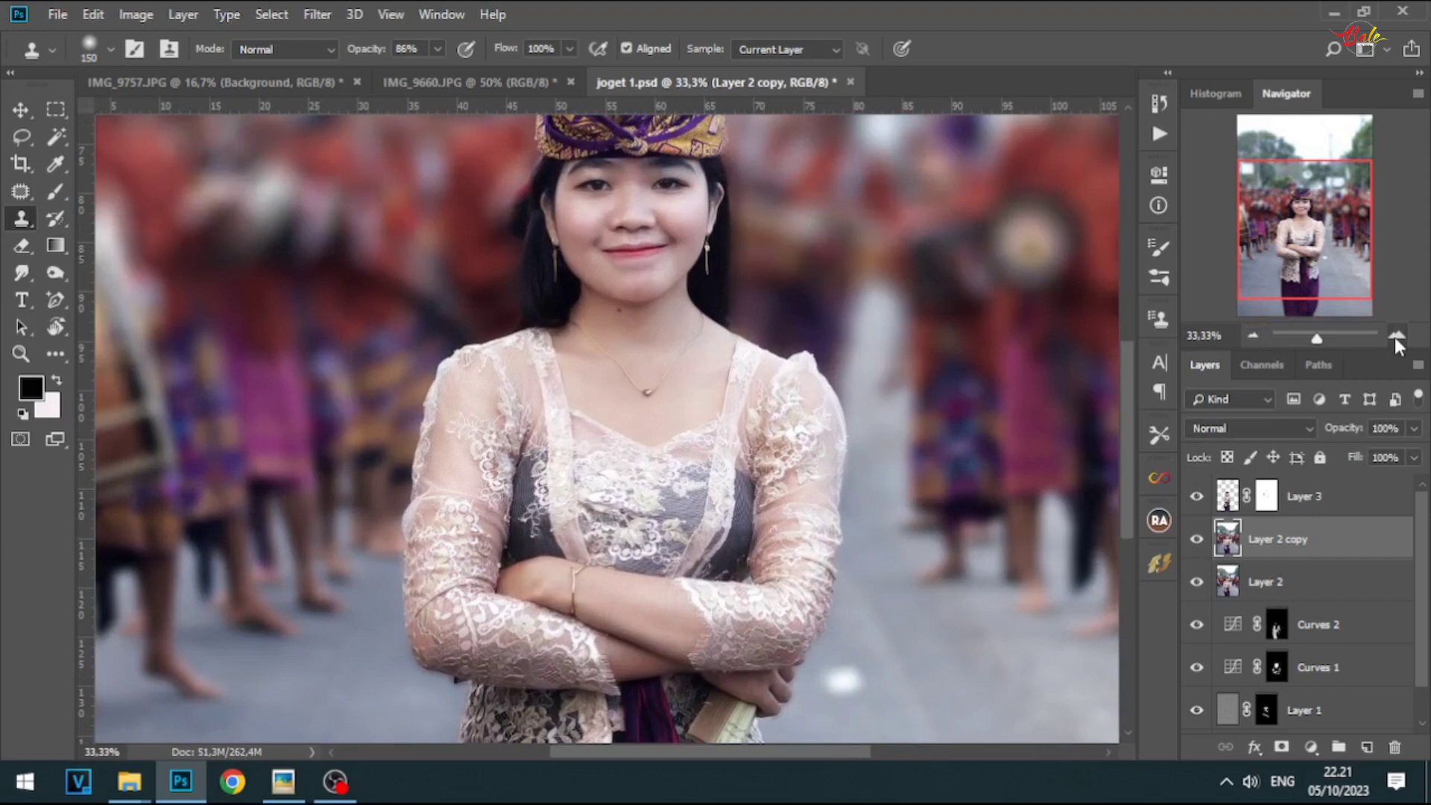
# - Create a new empty layer above Layer 3 and clip it to Layer 3
pyautogui.click(1272, 501)
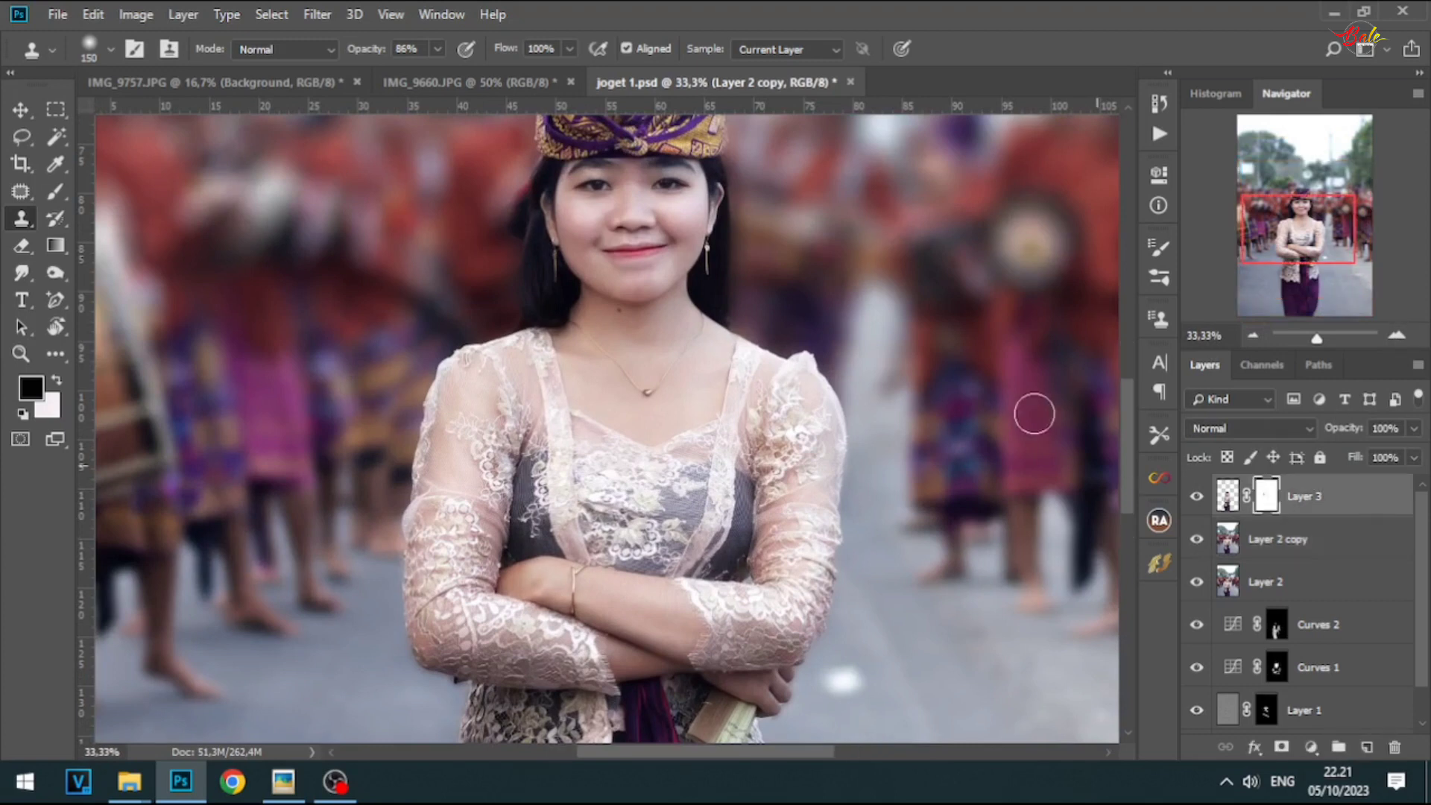
pyautogui.scroll(3, 949, 422)
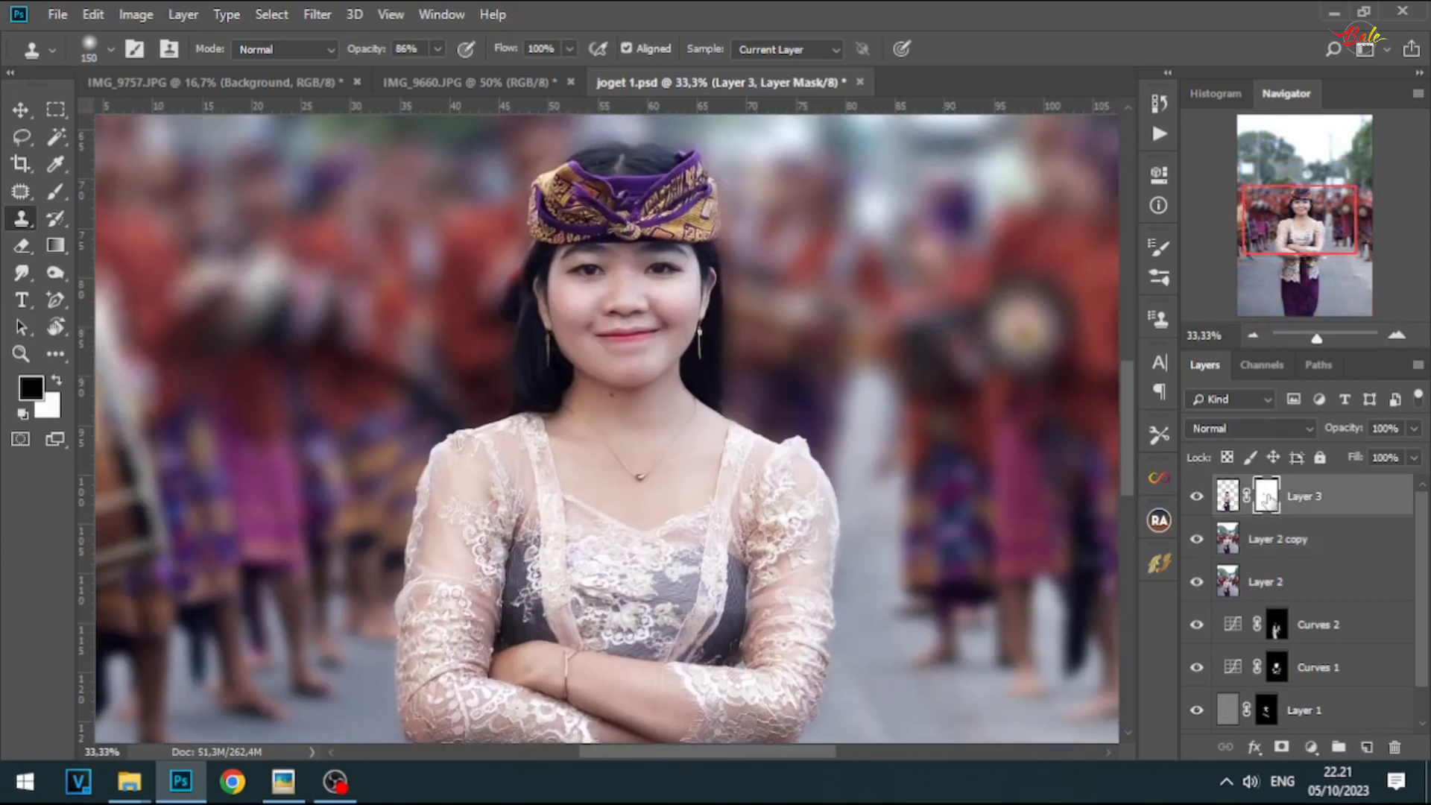
pyautogui.rightClick(1266, 501)
pyautogui.click(1259, 491)
pyautogui.click(1228, 496)
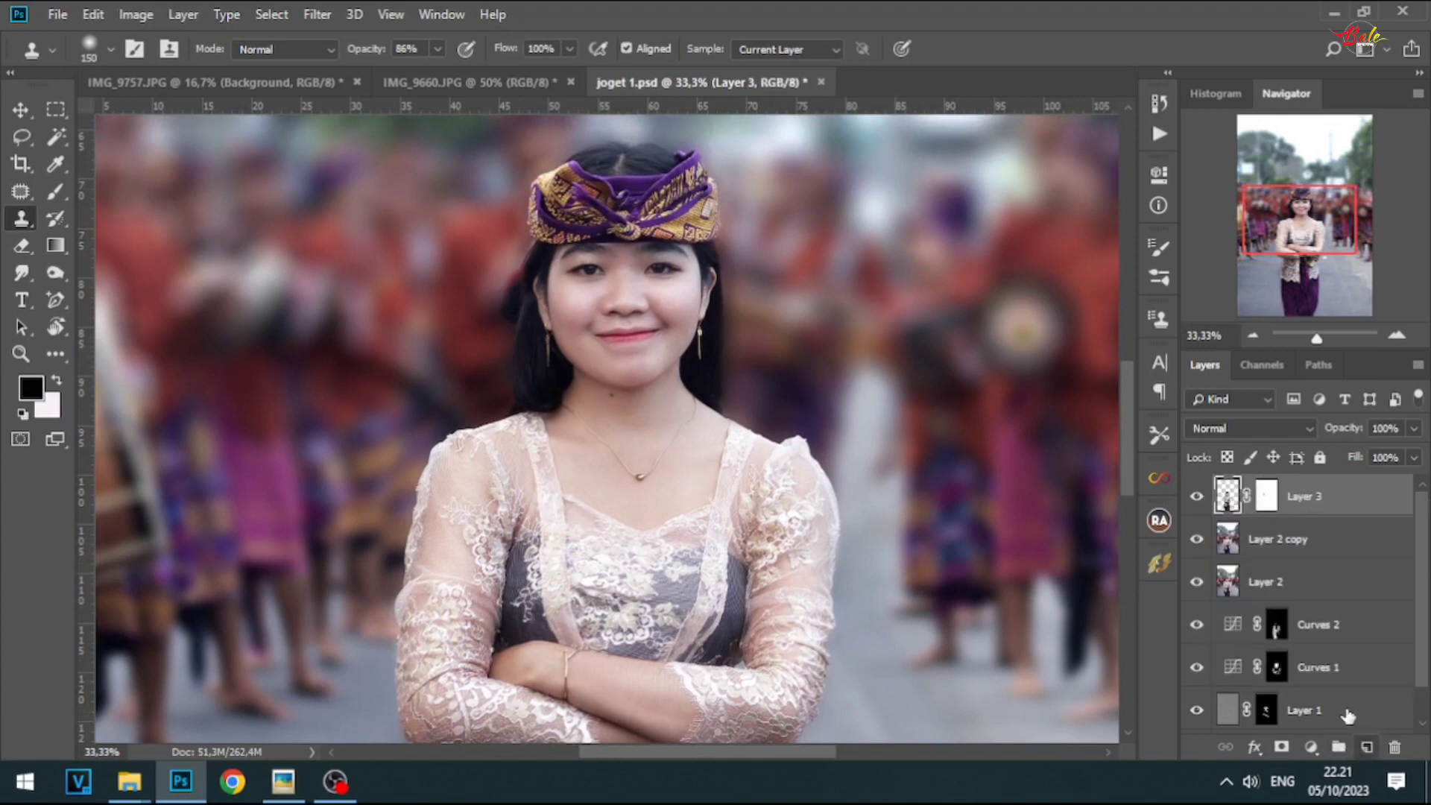
pyautogui.click(1367, 746)
pyautogui.keyDown('alt'); pyautogui.click(1310, 513); pyautogui.keyUp('alt')
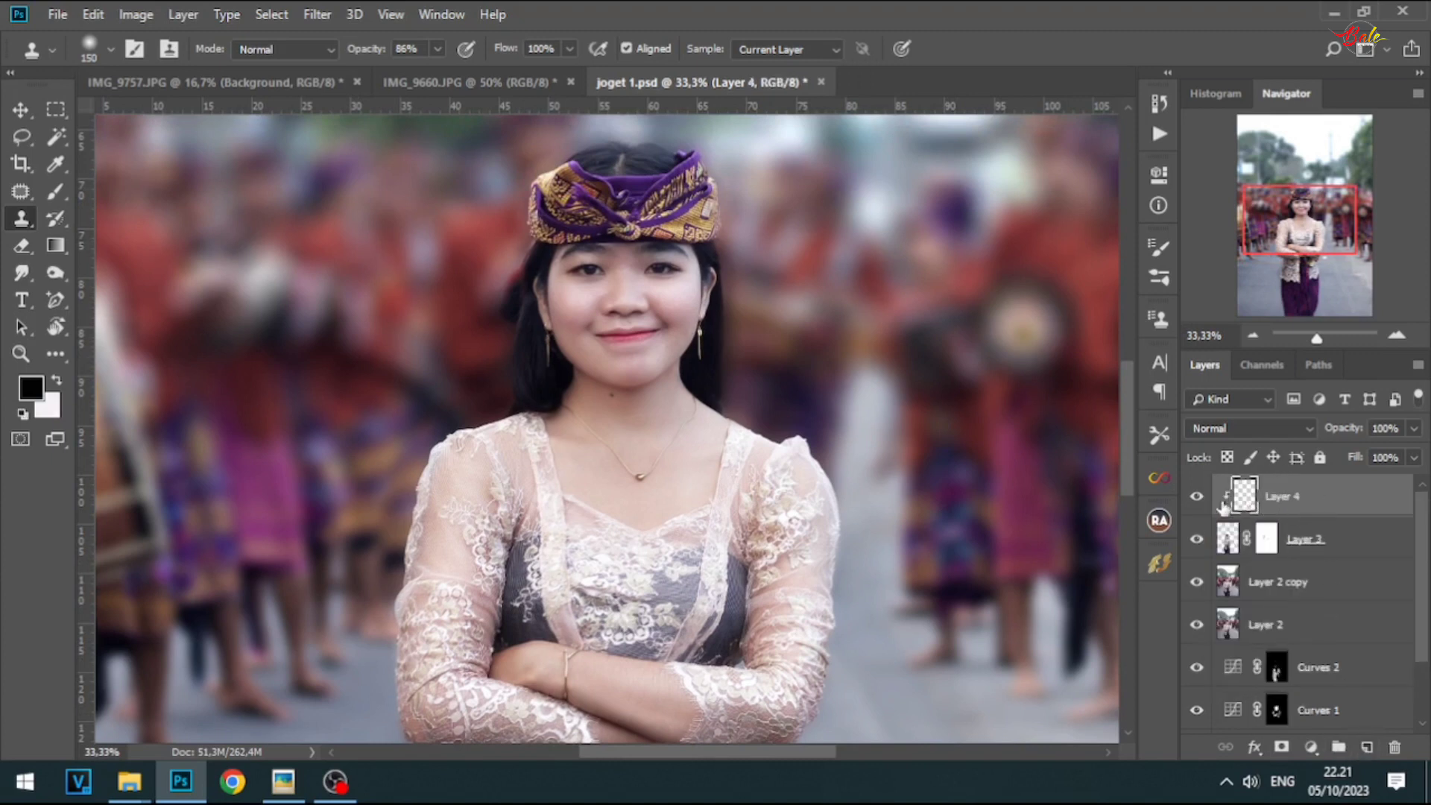
# - Sample a reddish colour from the blurred background beside the woman's hair as the Brush colour for Layer 4
pyautogui.click(51, 192)
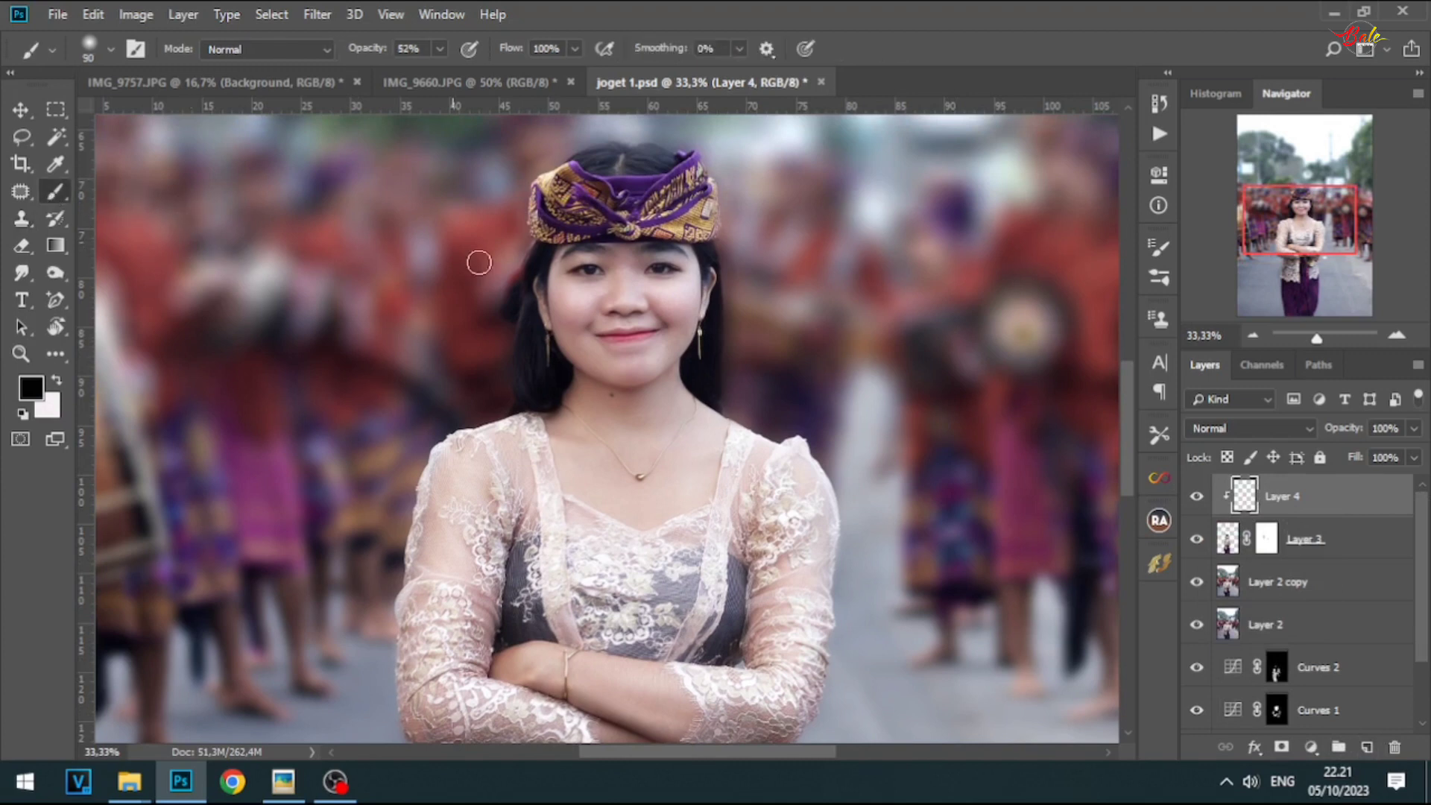
pyautogui.click(54, 166)
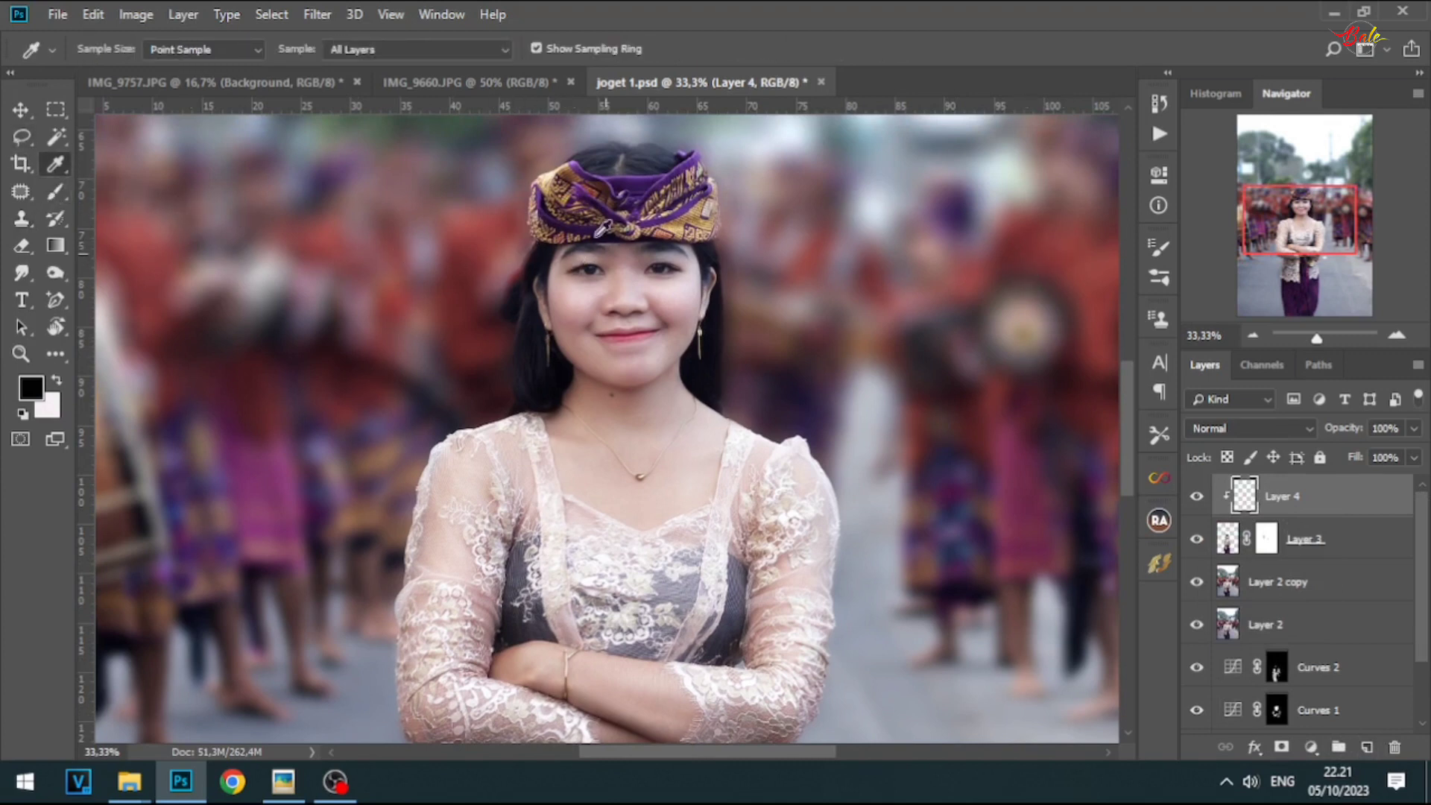
pyautogui.click(526, 263)
pyautogui.click(56, 192)
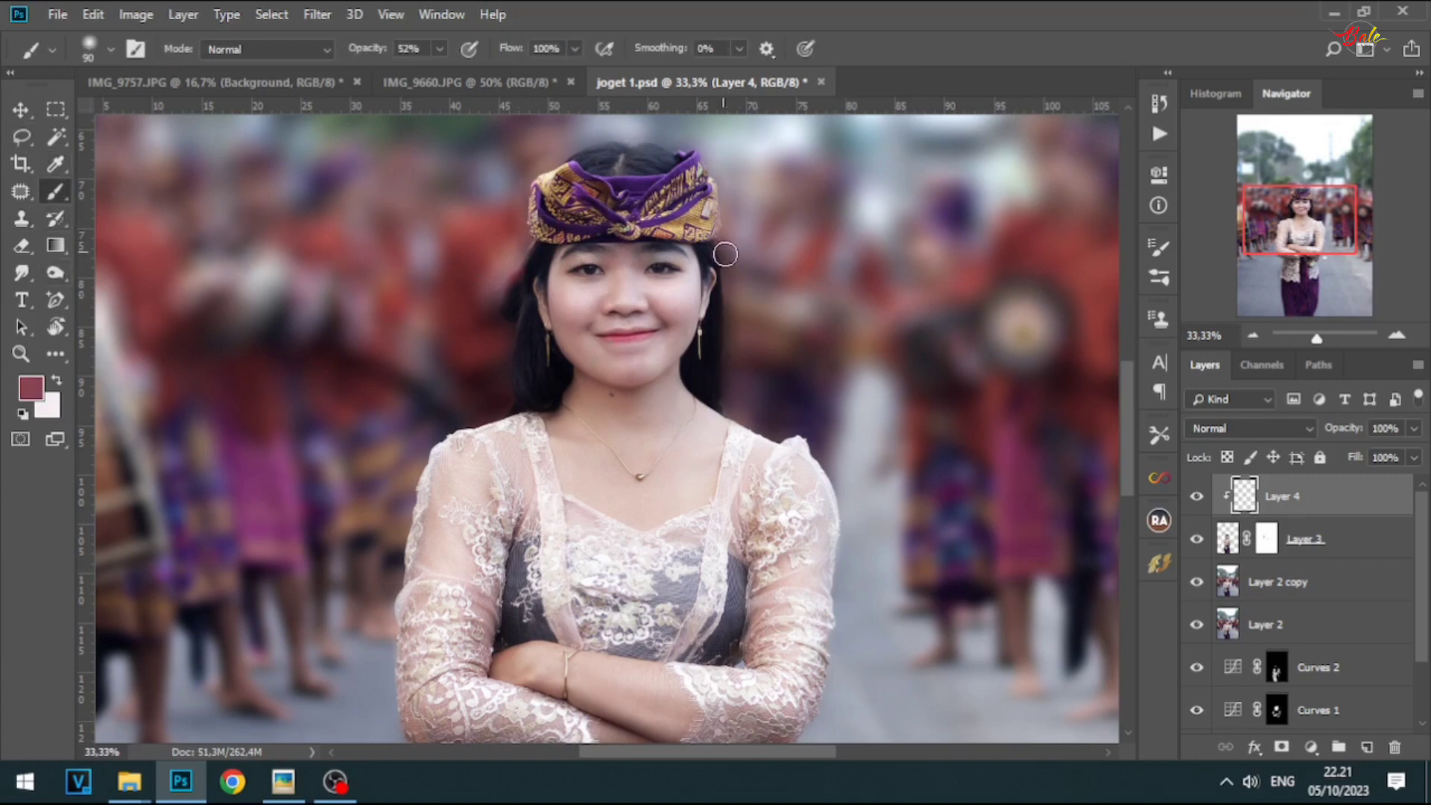
# - Paint the sampled colour on clipped Layer 4 along the hair edge beside the headdress and neck with a 125 px brush at 52% opacity
pyautogui.press(']')
pyautogui.press(']')
pyautogui.moveTo(718, 162); pyautogui.dragTo(736, 271)
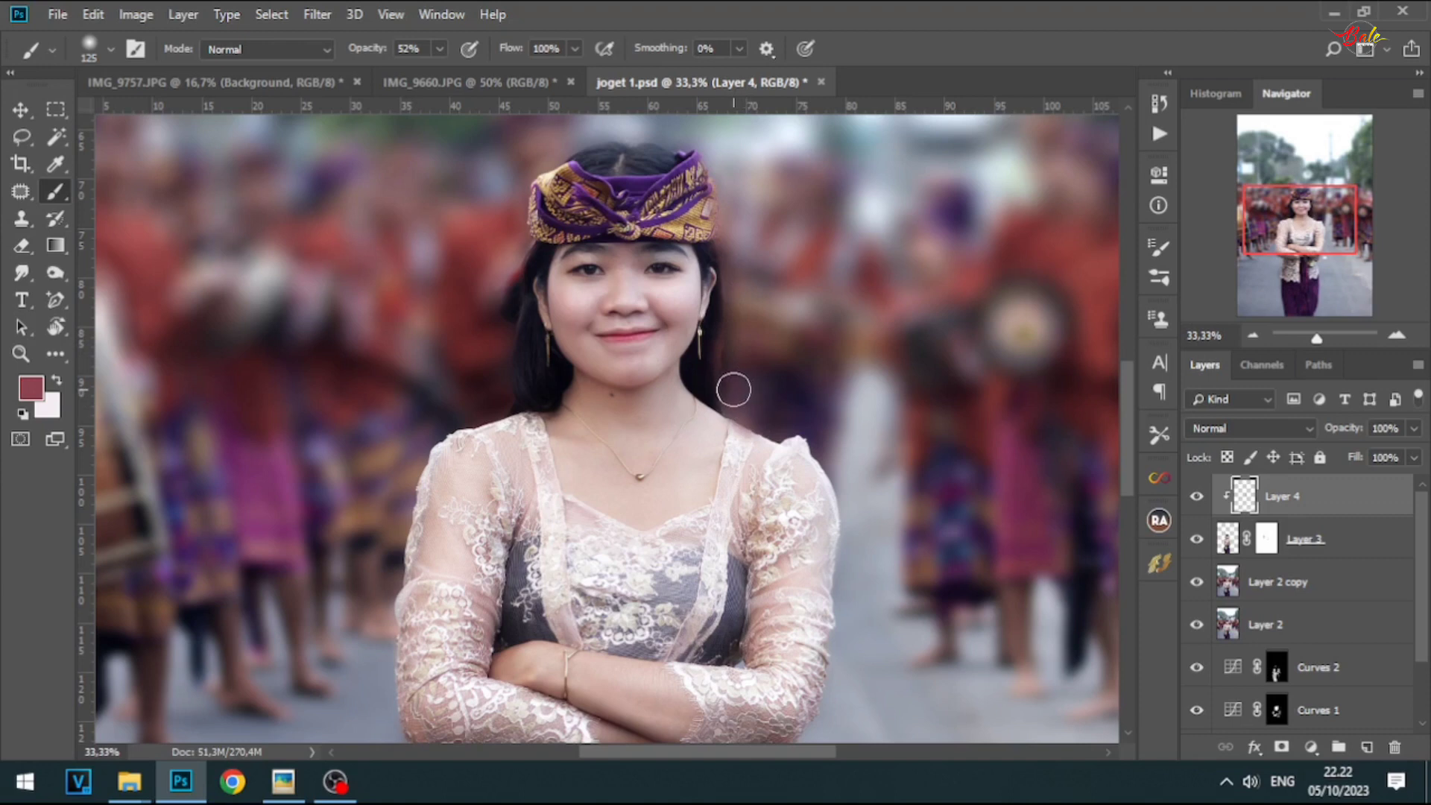
pyautogui.moveTo(733, 370)
pyautogui.mouseDown()
pyautogui.moveTo(753, 409)
pyautogui.moveTo(736, 283)
pyautogui.mouseUp()
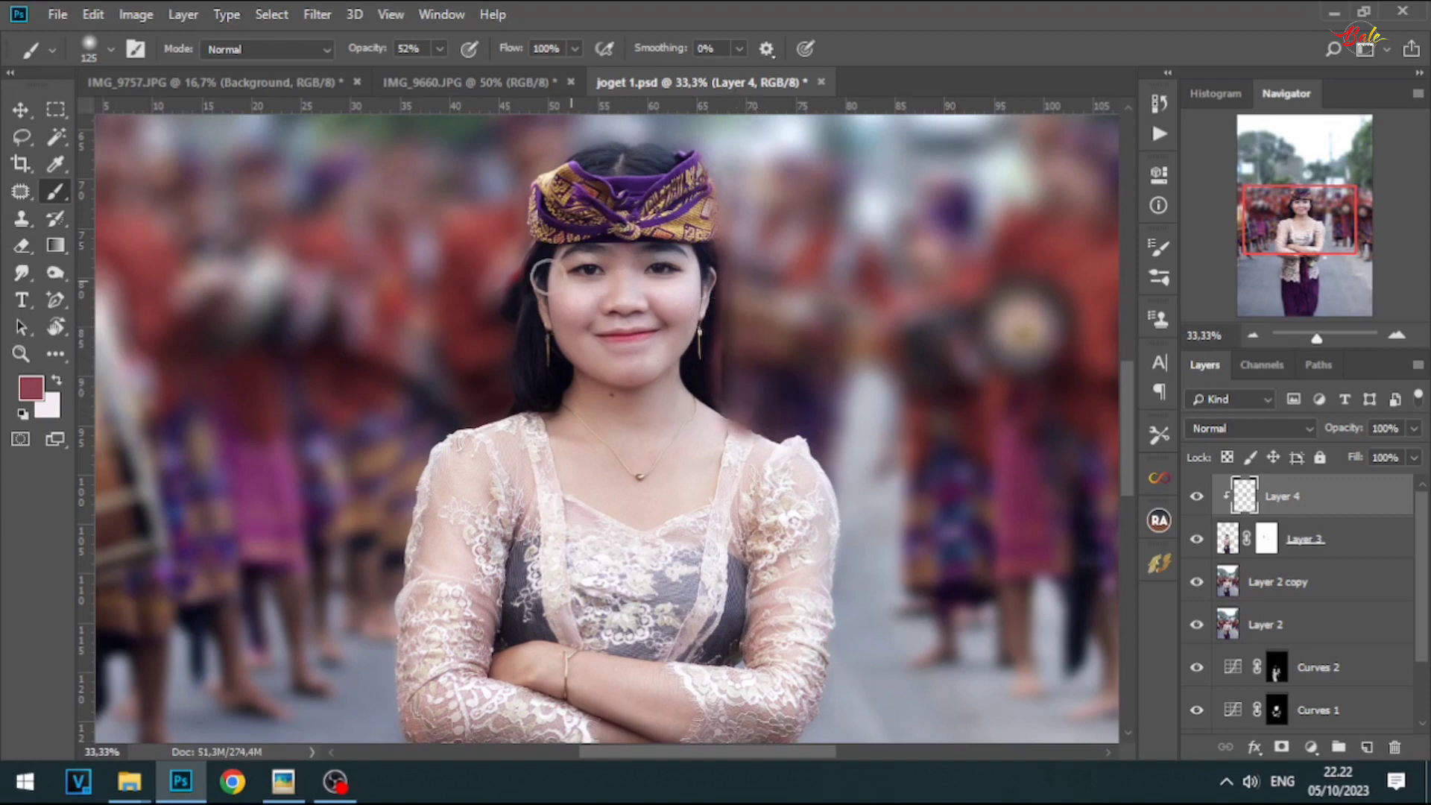
pyautogui.press('[')
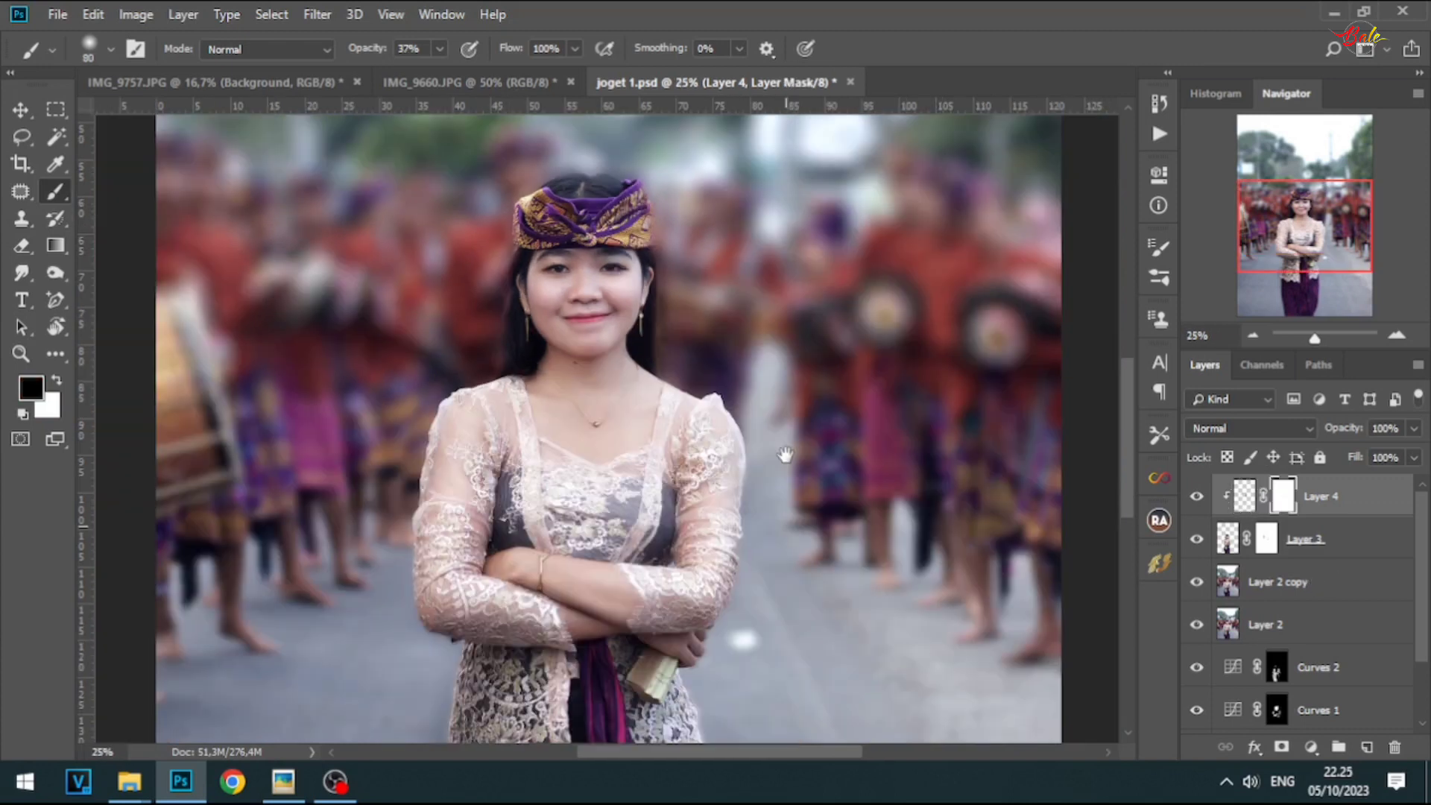
# - Stamp all visible layers into a new layer above Layer 4
pyautogui.click(1397, 336)
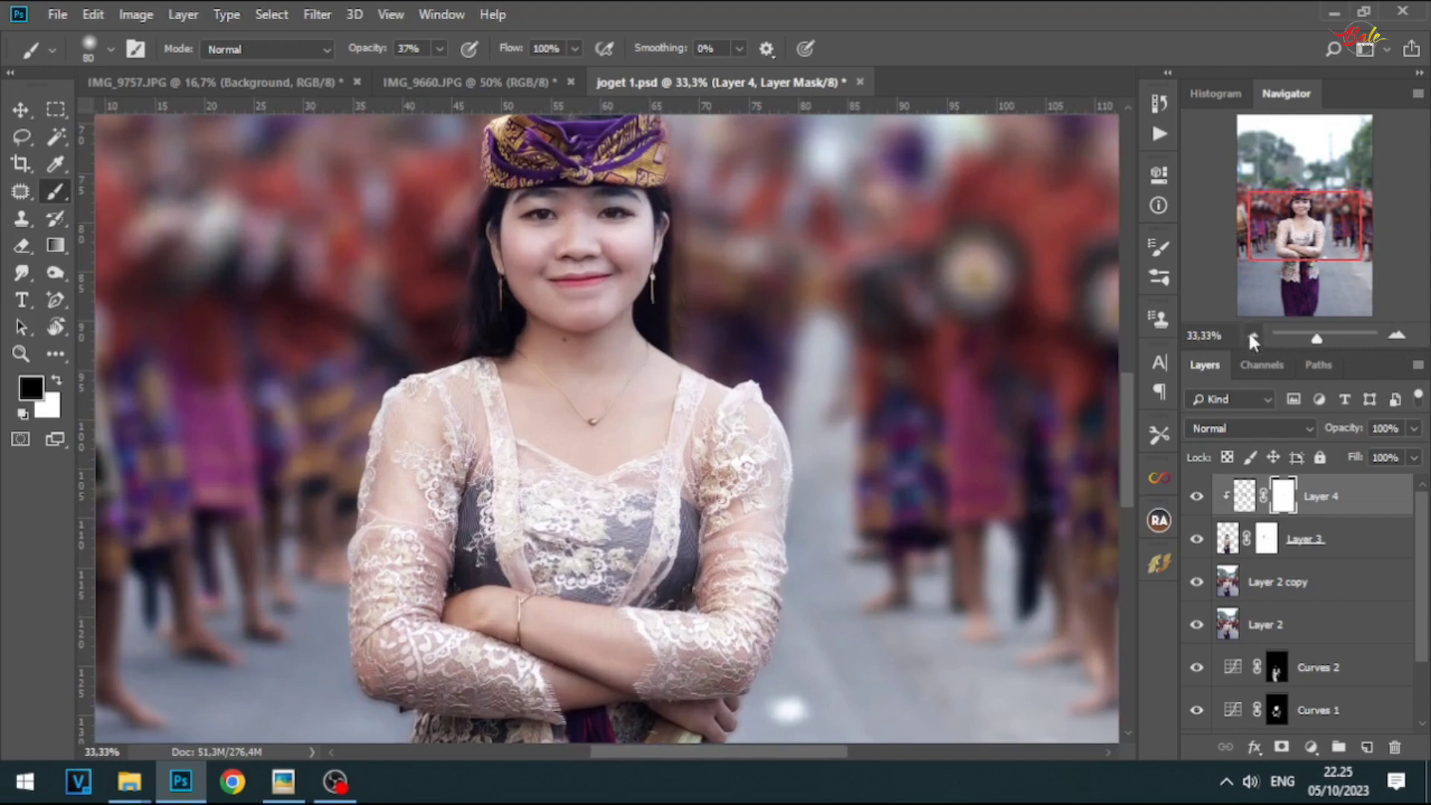
pyautogui.click(1252, 337)
pyautogui.click(1319, 503)
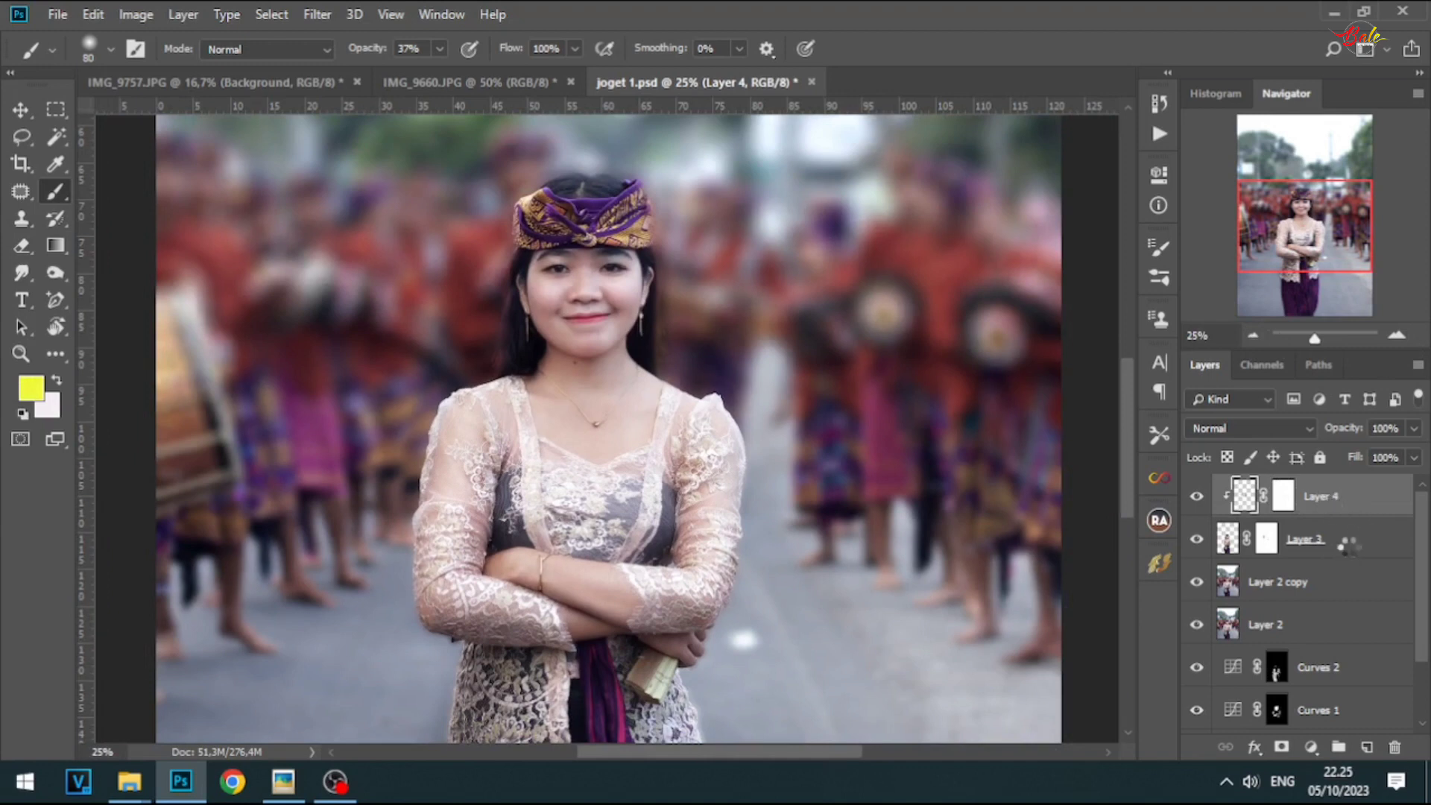
pyautogui.hotkey('ctrl', 'alt', 'shift', 'e')
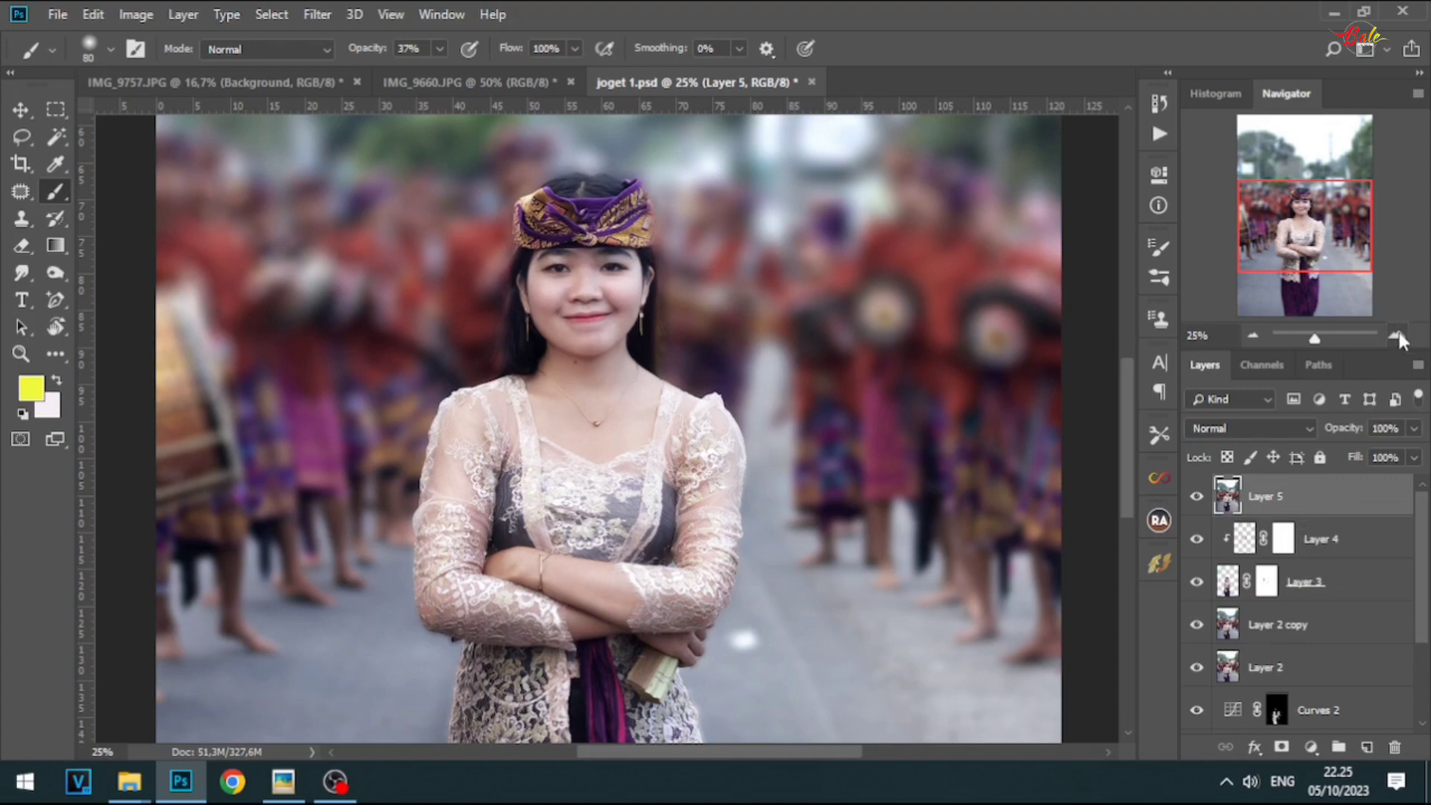
# - Place a vertical guide through the middle of the woman's face
pyautogui.click(1397, 336)
pyautogui.click(1397, 337)
pyautogui.moveTo(742, 301); pyautogui.dragTo(756, 494)
pyautogui.press('v')
pyautogui.moveTo(95, 479); pyautogui.dragTo(581, 614)
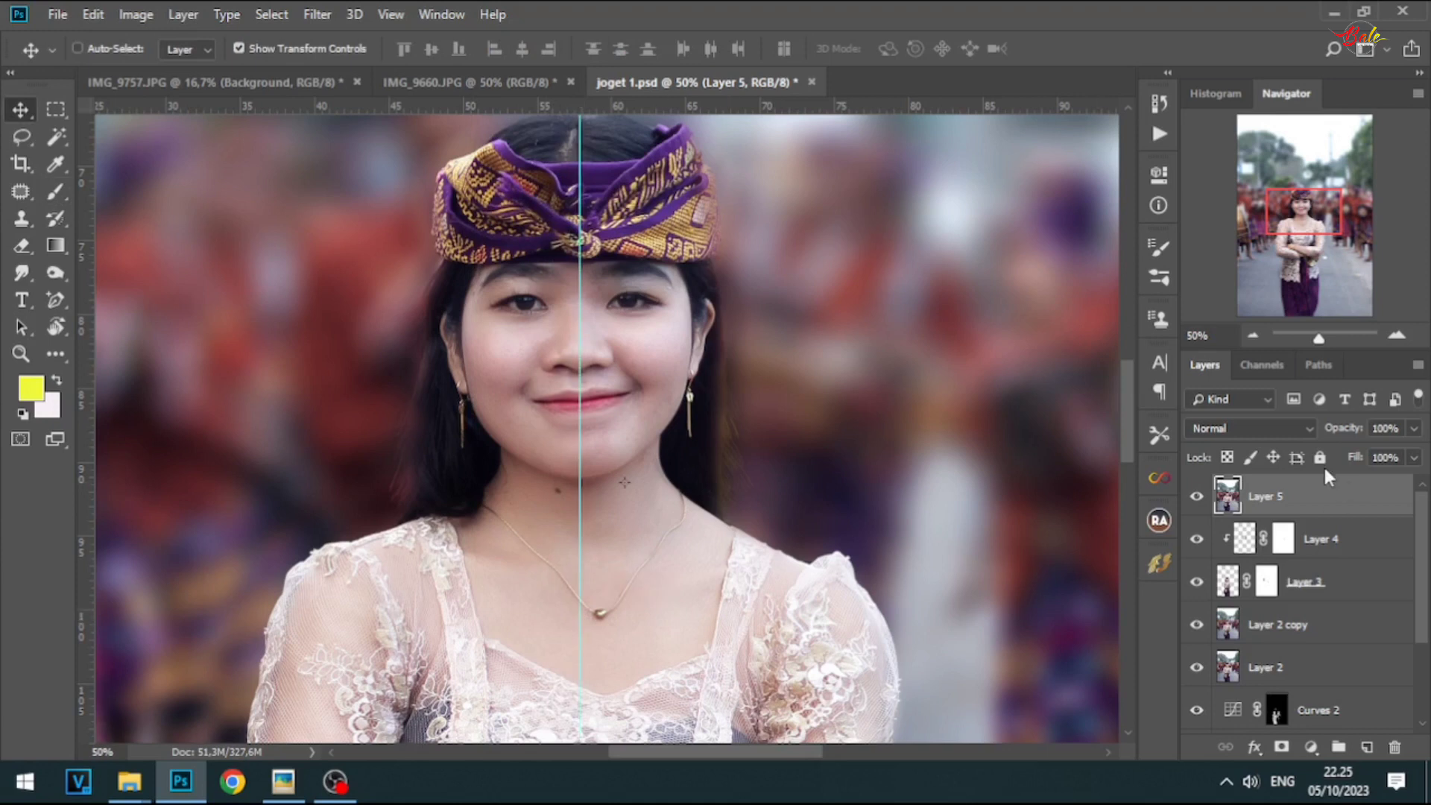
# - Select the mouth on Layer 5 with a Lasso feathered 30 px and copy it to a new layer
pyautogui.click(20, 138)
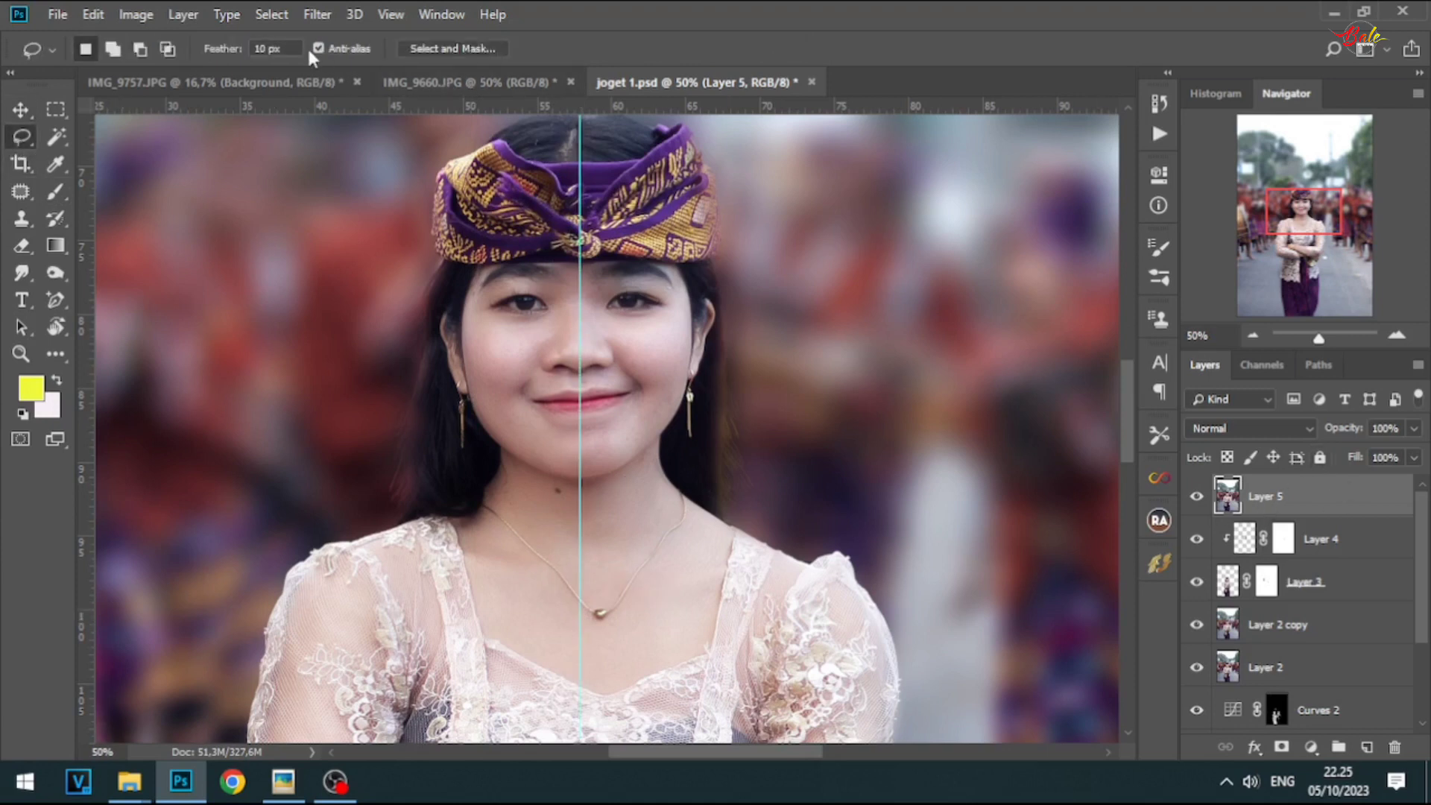
pyautogui.click(259, 49)
pyautogui.write('30')
pyautogui.press('Return')
pyautogui.click(1398, 337)
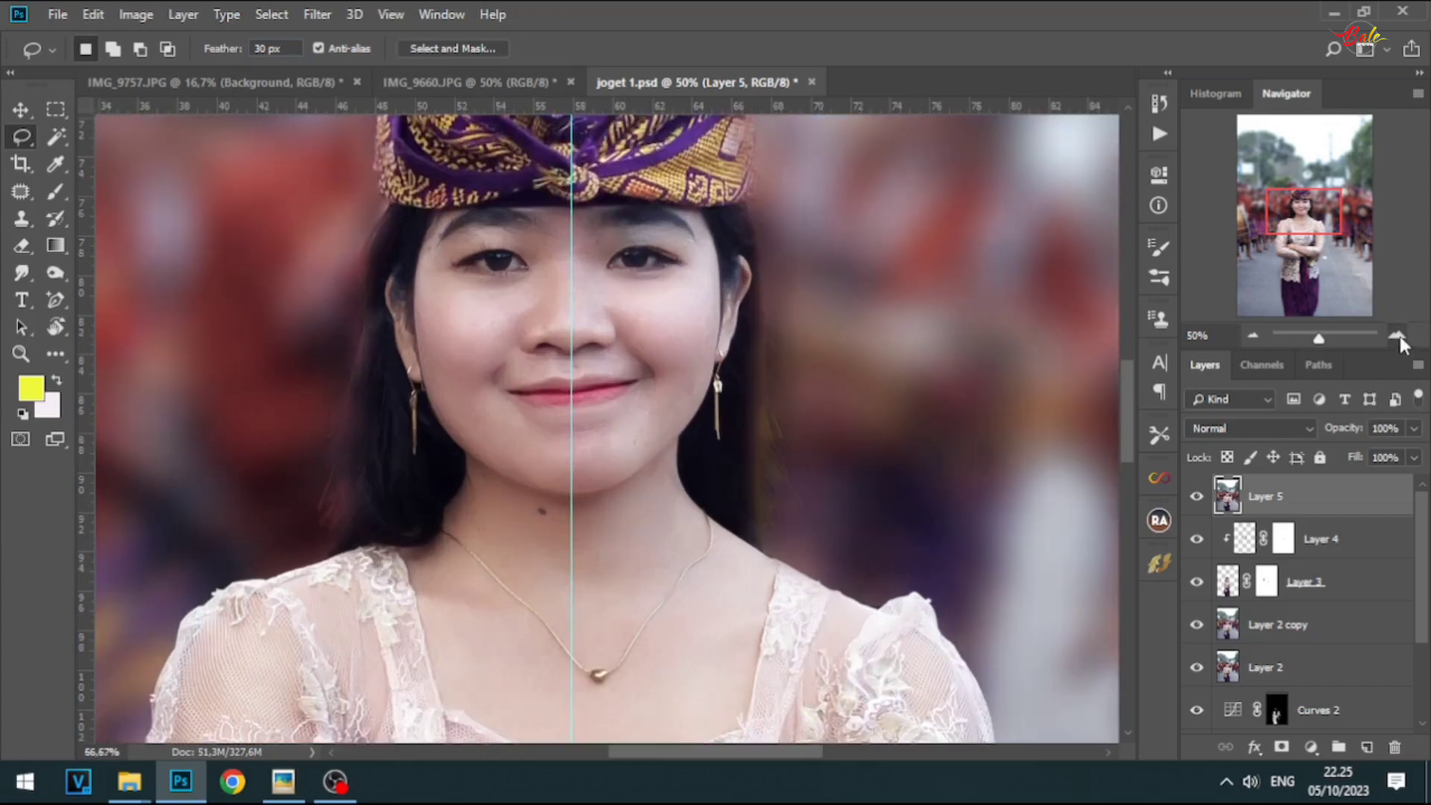
pyautogui.click(1397, 336)
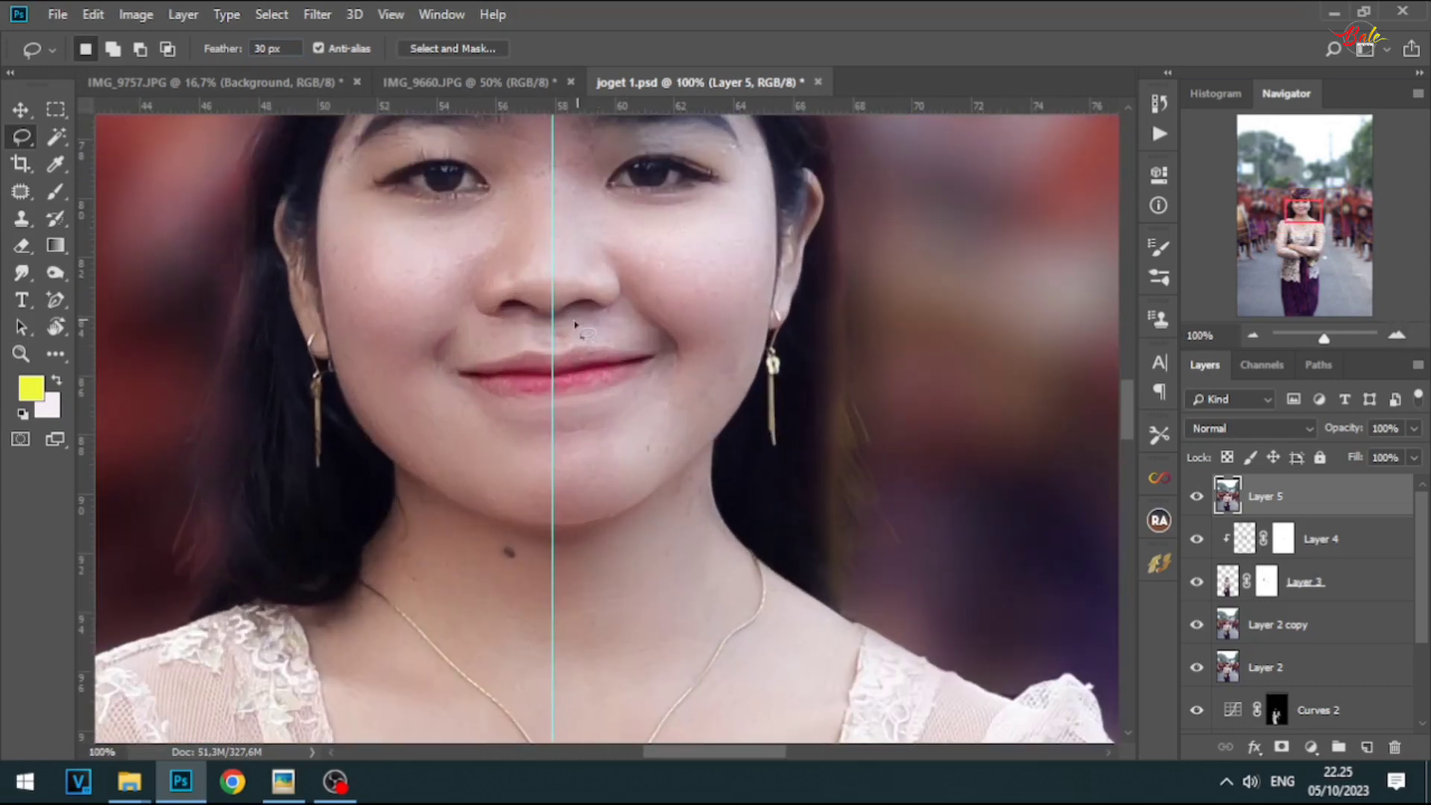
pyautogui.moveTo(475, 347)
pyautogui.mouseDown()
pyautogui.moveTo(446, 388)
pyautogui.moveTo(494, 438)
pyautogui.moveTo(576, 443)
pyautogui.moveTo(665, 396)
pyautogui.moveTo(678, 370)
pyautogui.moveTo(668, 344)
pyautogui.moveTo(595, 320)
pyautogui.moveTo(690, 361)
pyautogui.mouseUp()
pyautogui.press('v')
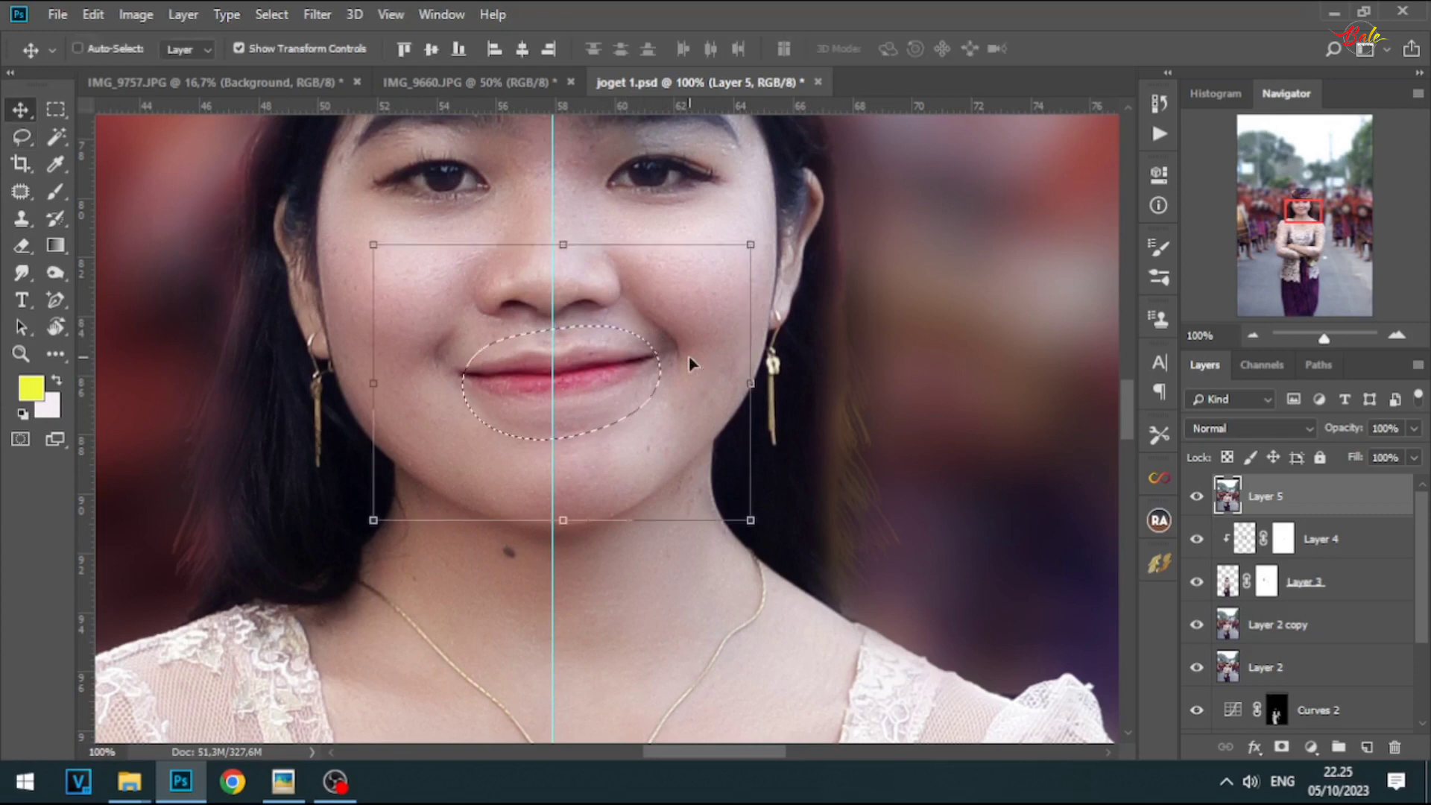
pyautogui.hotkey('ctrl', 'j')
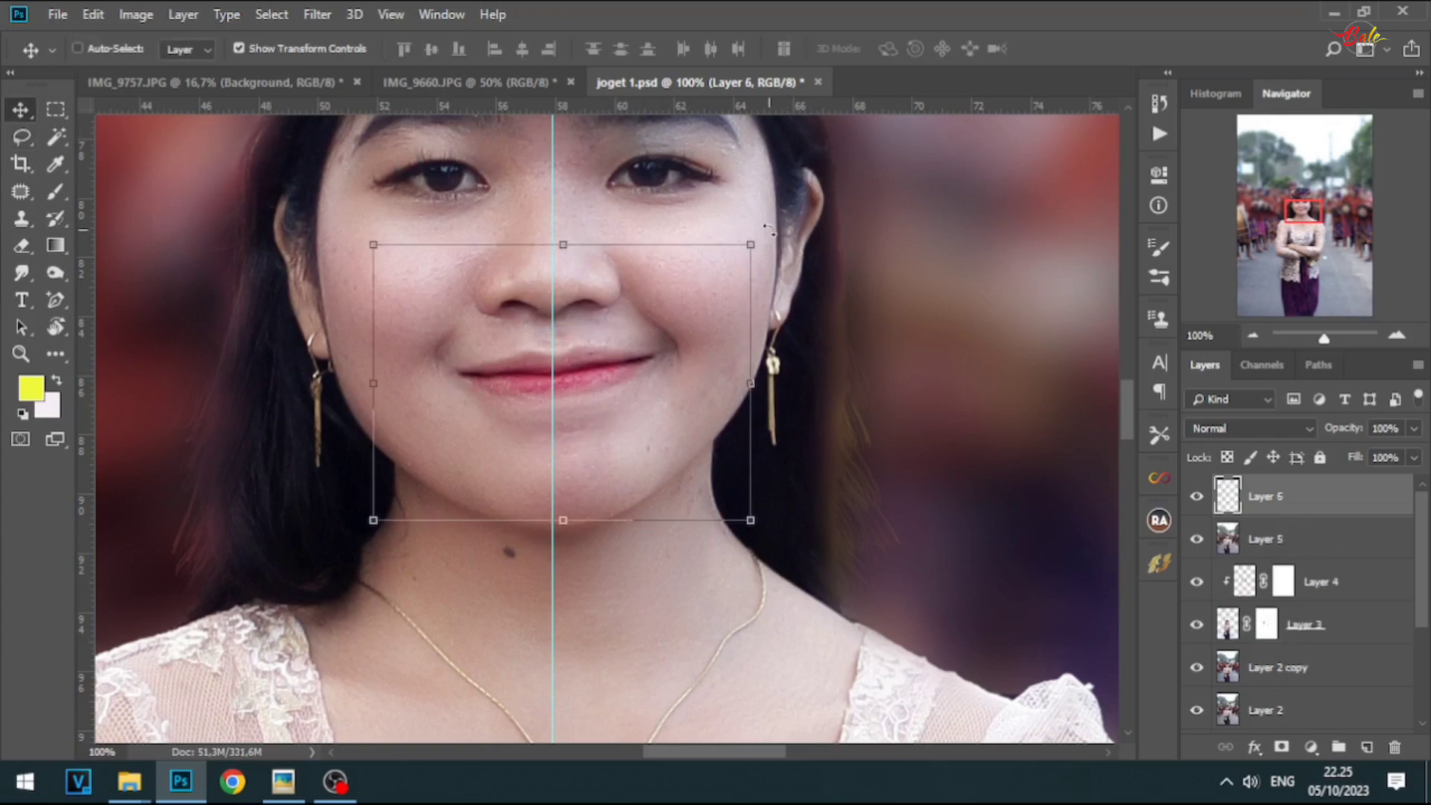
# - Rotate the copied mouth slightly clockwise with Free Transform to level it
pyautogui.hotkey('ctrl', 't')
pyautogui.moveTo(775, 234); pyautogui.dragTo(782, 246)
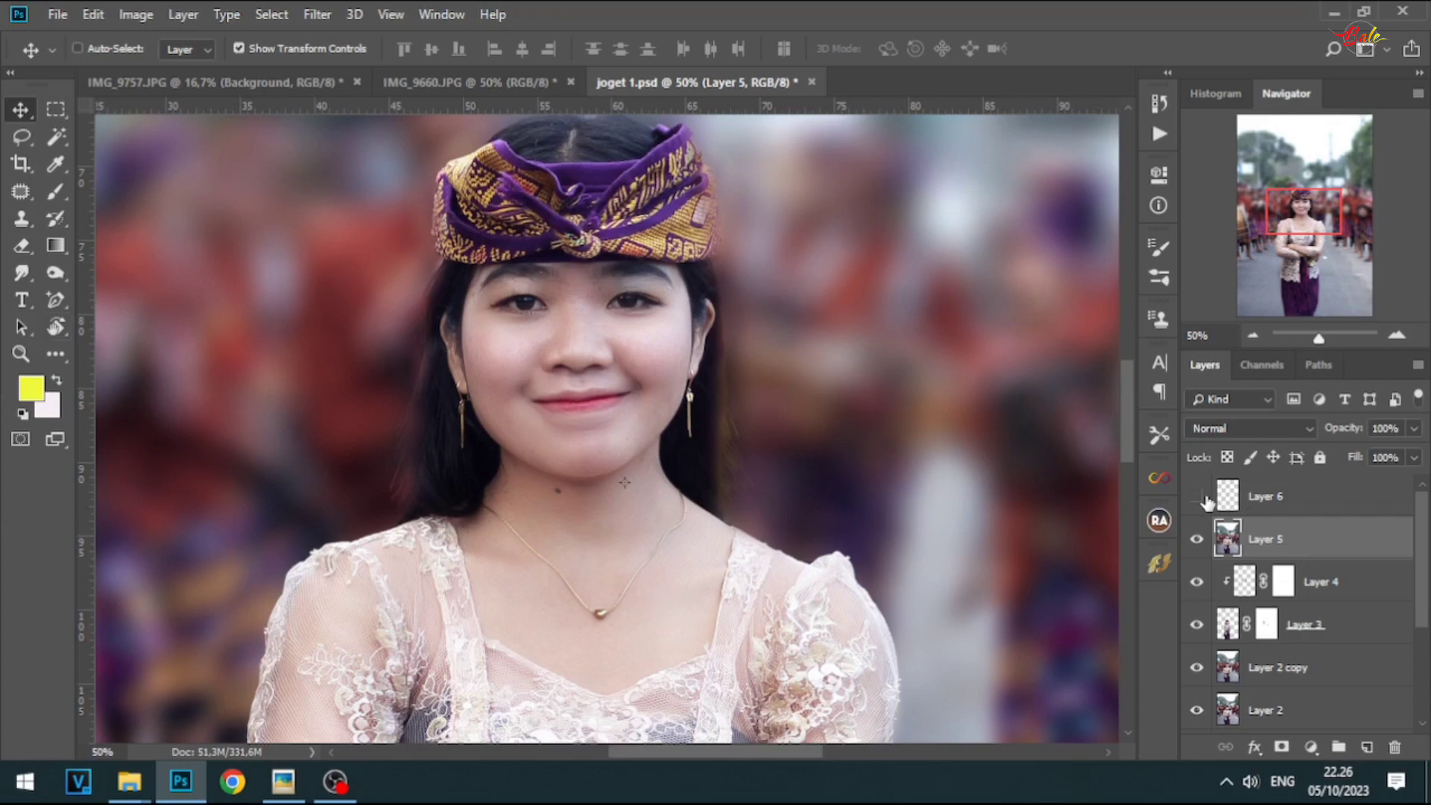
pyautogui.click(1249, 335)
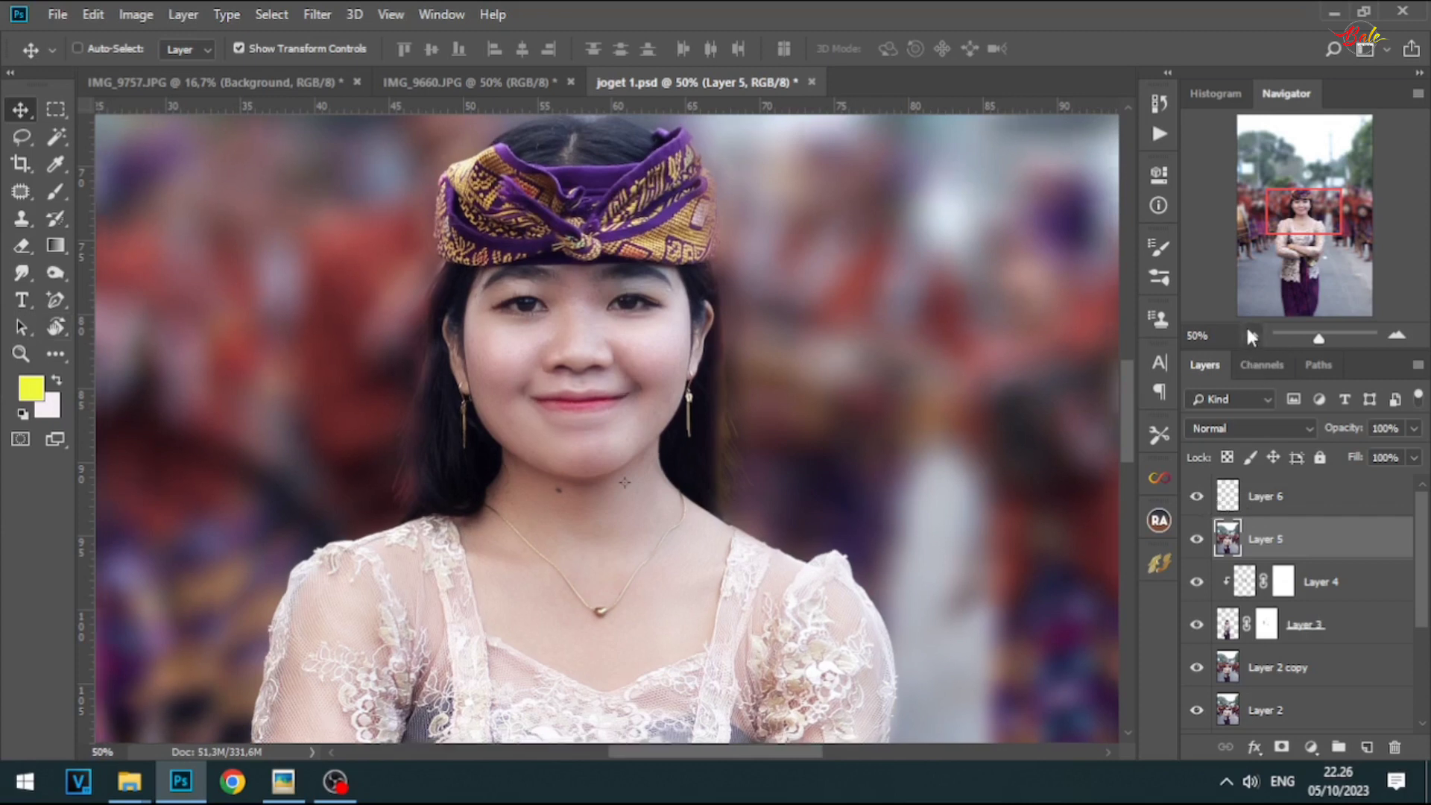
# - Merge Layer 6, Layer 5, Layer 4, Layer 3, Layer 2 copy and Layer 2 into one layer
pyautogui.click(1309, 498)
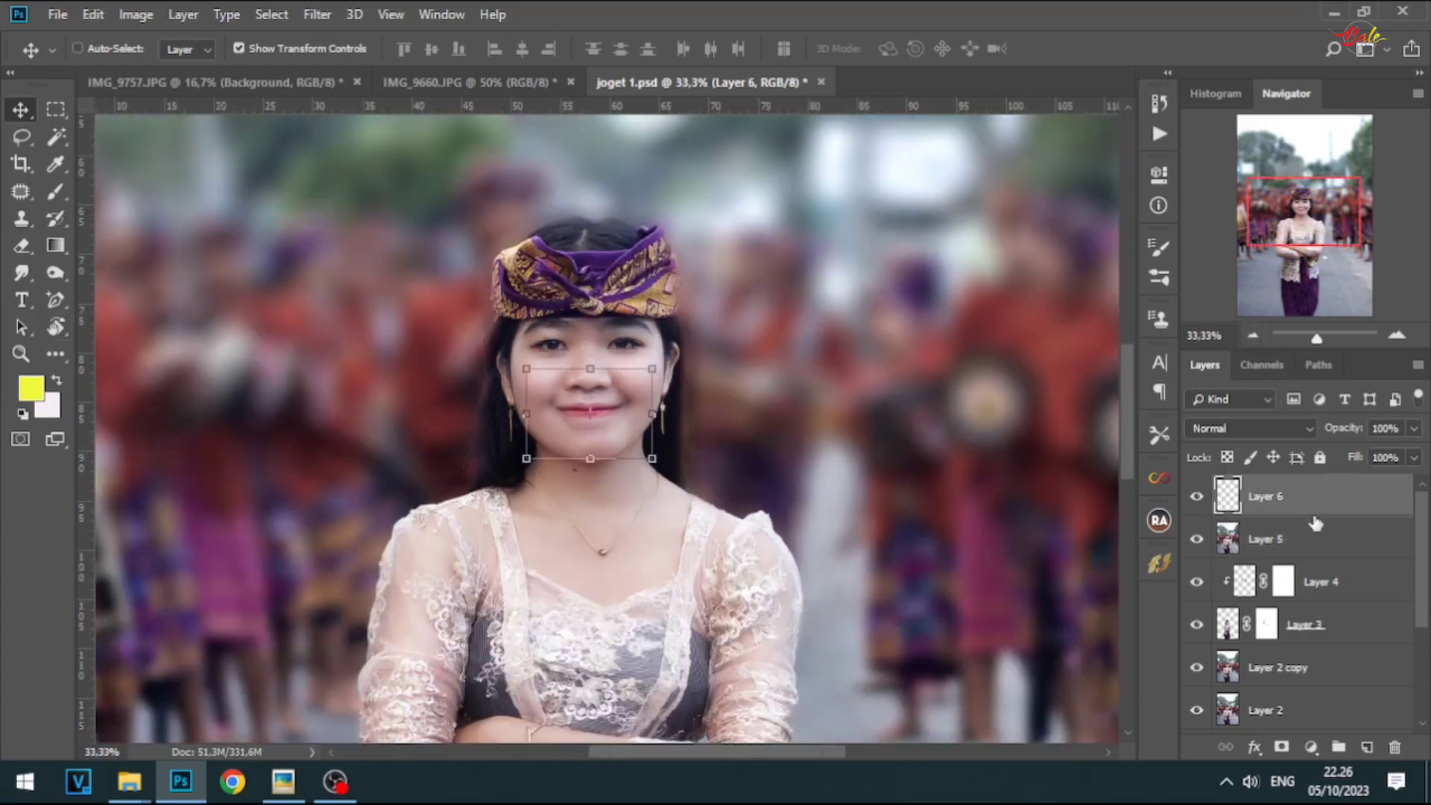
pyautogui.keyDown('ctrl'); pyautogui.click(1323, 548); pyautogui.keyUp('ctrl')
pyautogui.keyDown('ctrl'); pyautogui.click(1331, 588); pyautogui.keyUp('ctrl')
pyautogui.keyDown('ctrl'); pyautogui.click(1328, 630); pyautogui.keyUp('ctrl')
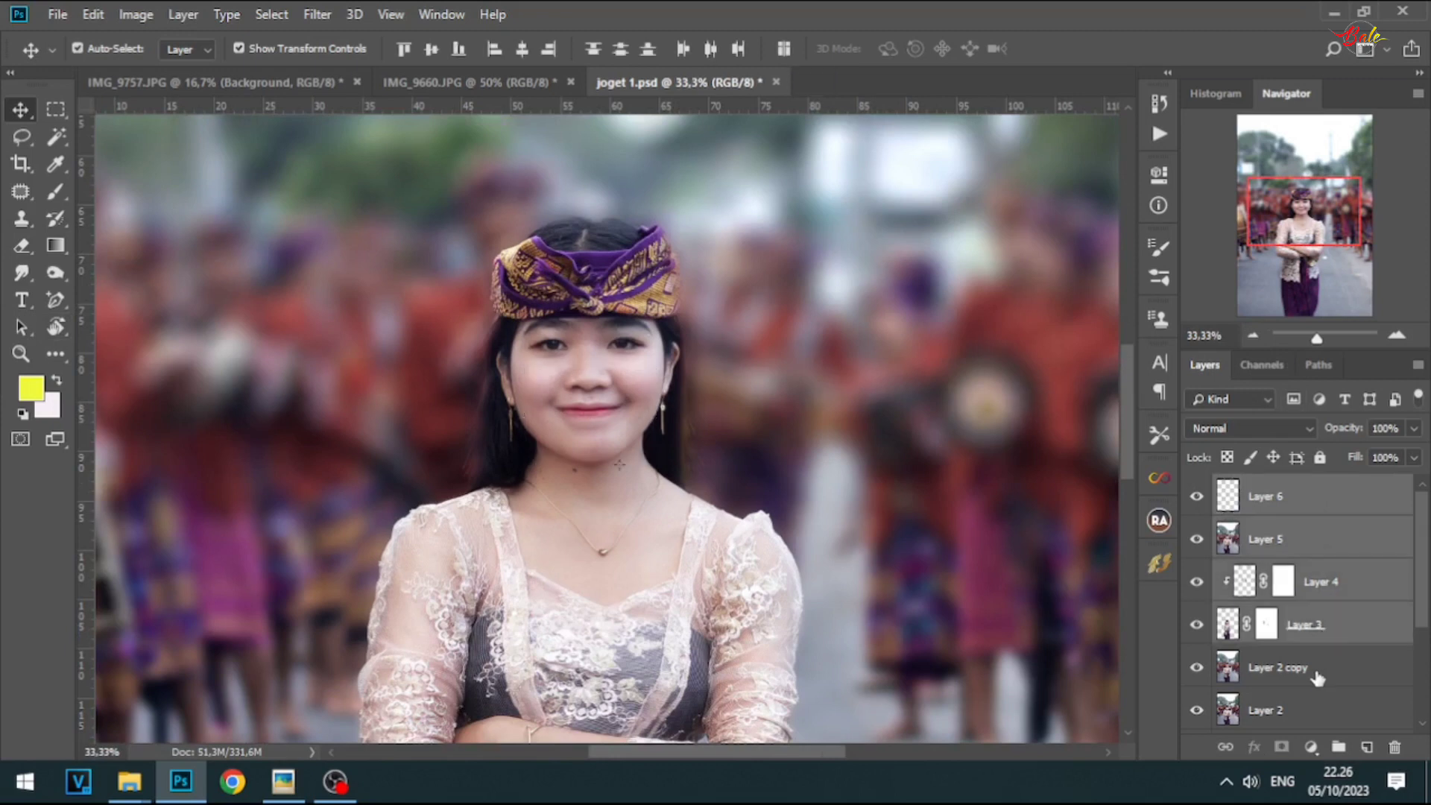
pyautogui.keyDown('ctrl'); pyautogui.click(1317, 677); pyautogui.keyUp('ctrl')
pyautogui.scroll(-2, 1321, 682)
pyautogui.keyDown('ctrl'); pyautogui.click(1321, 628); pyautogui.keyUp('ctrl')
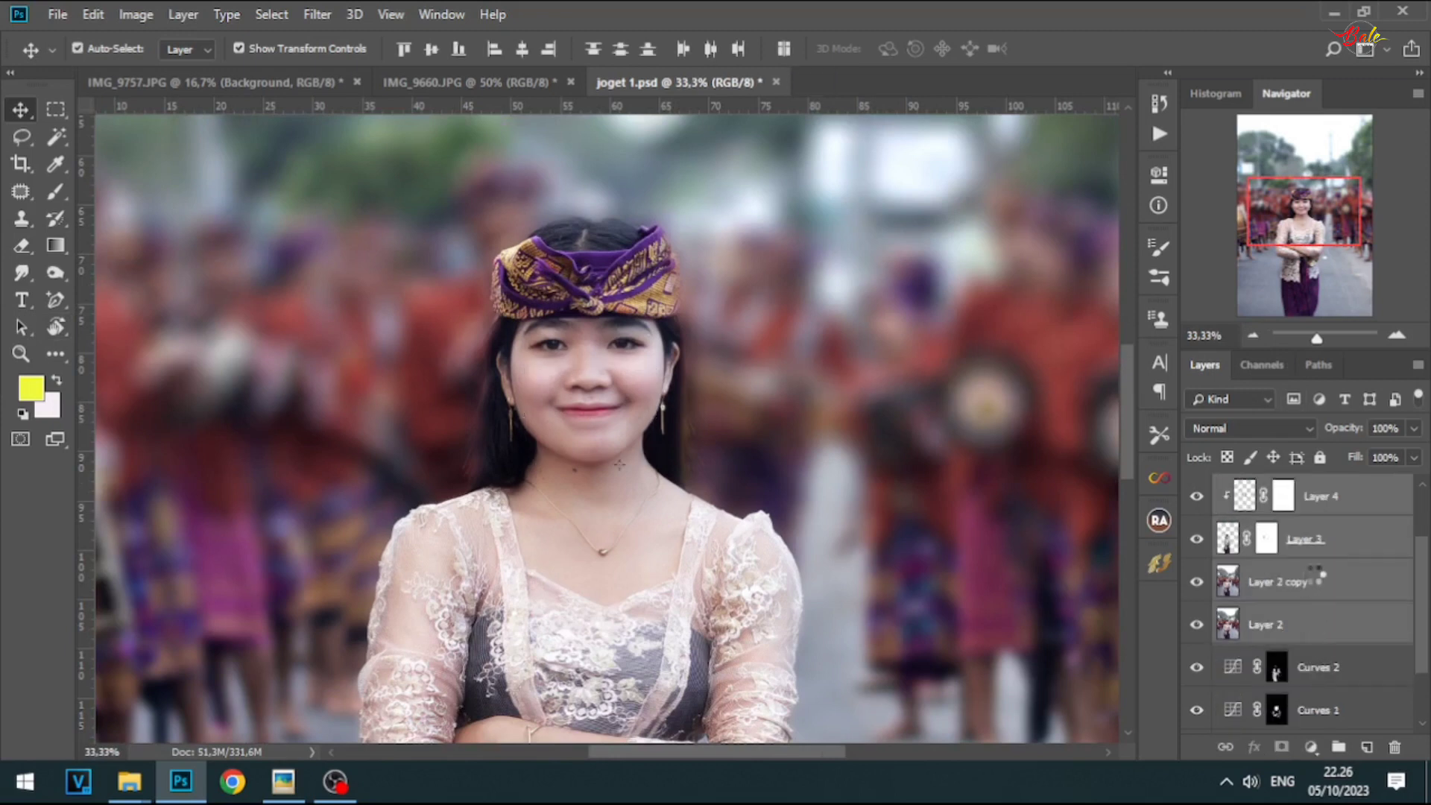
pyautogui.hotkey('ctrl', 'e')
# - Duplicate the merged Layer 6 and open the copy in the Liquify filter
pyautogui.click(1396, 335)
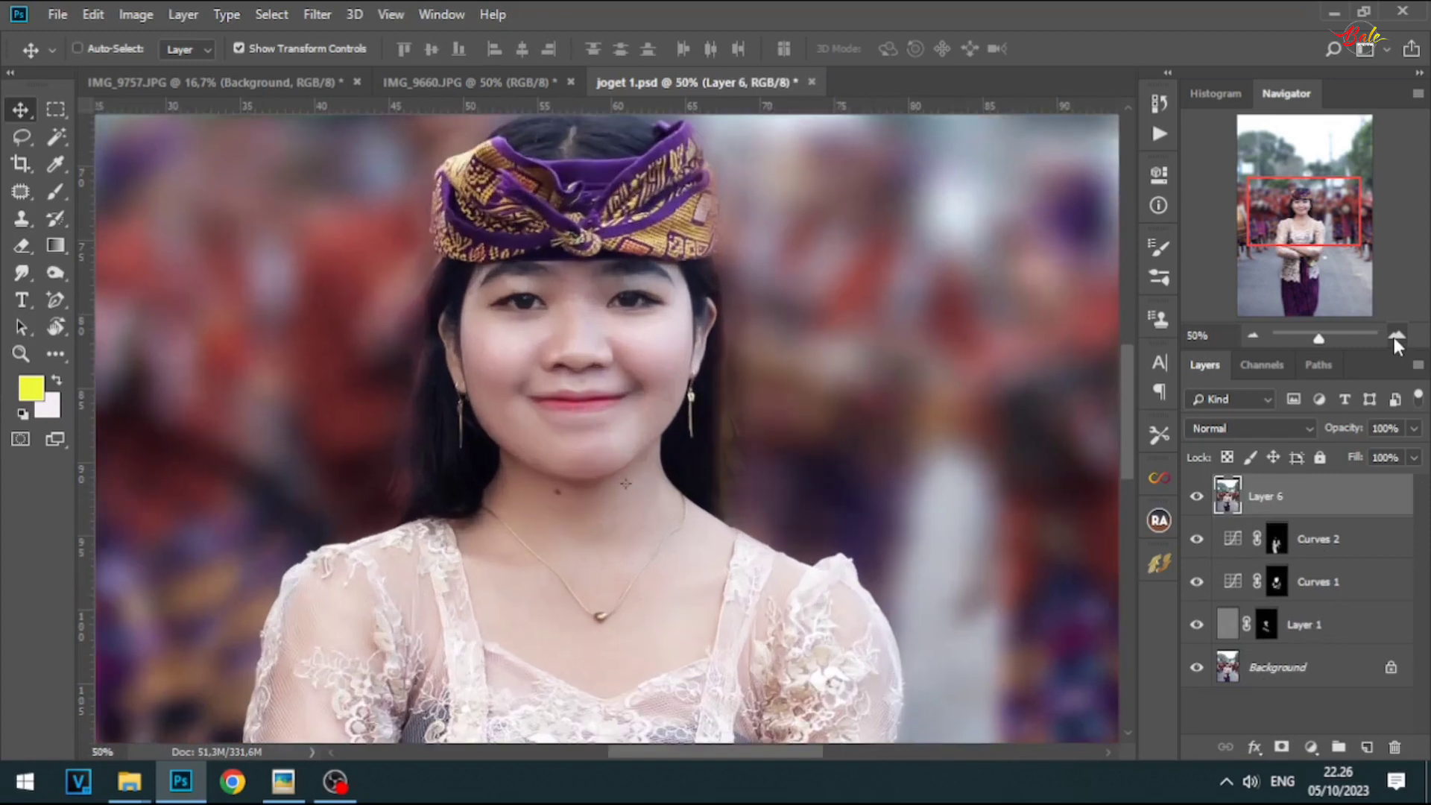
pyautogui.click(1396, 335)
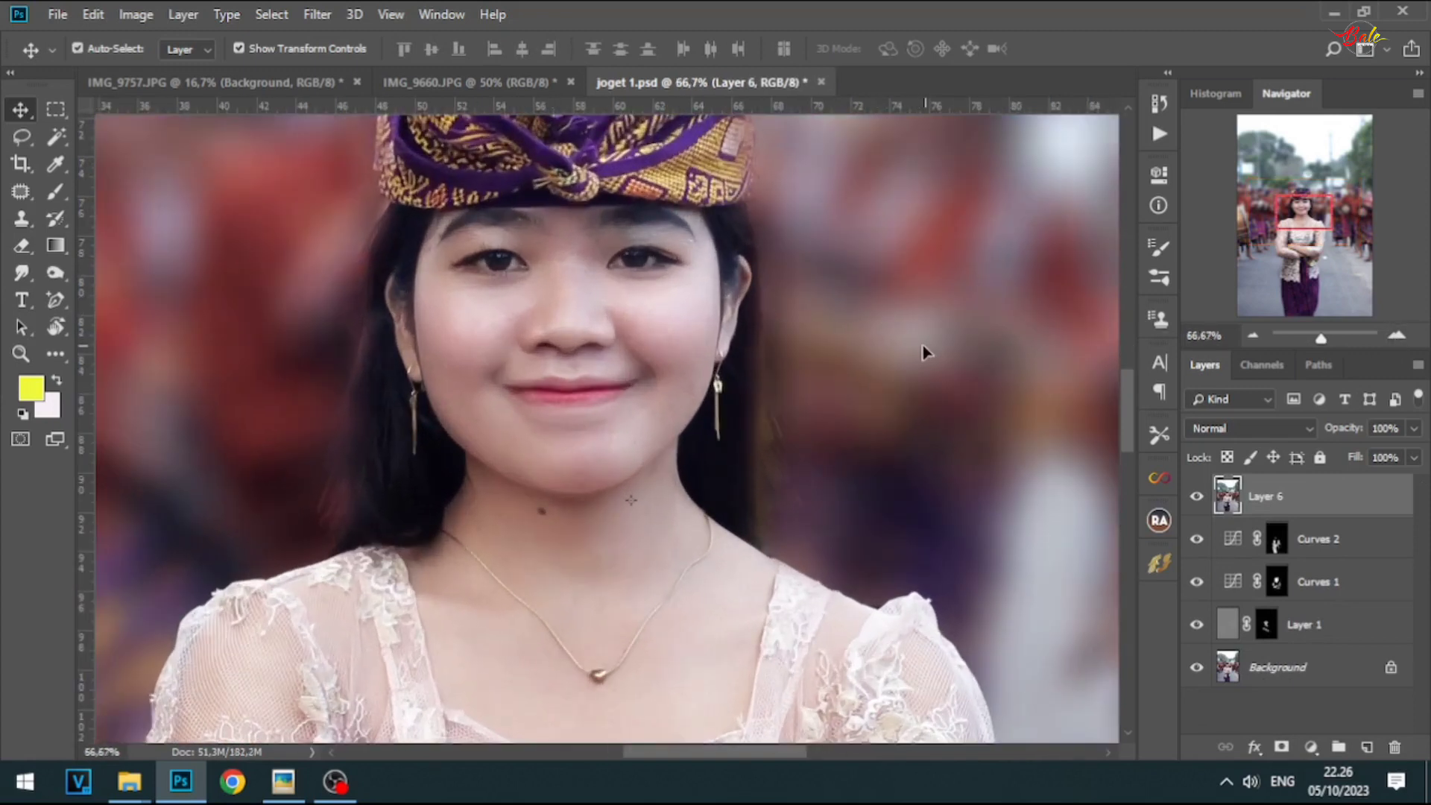
pyautogui.hotkey('ctrl', 'j')
pyautogui.click(317, 15)
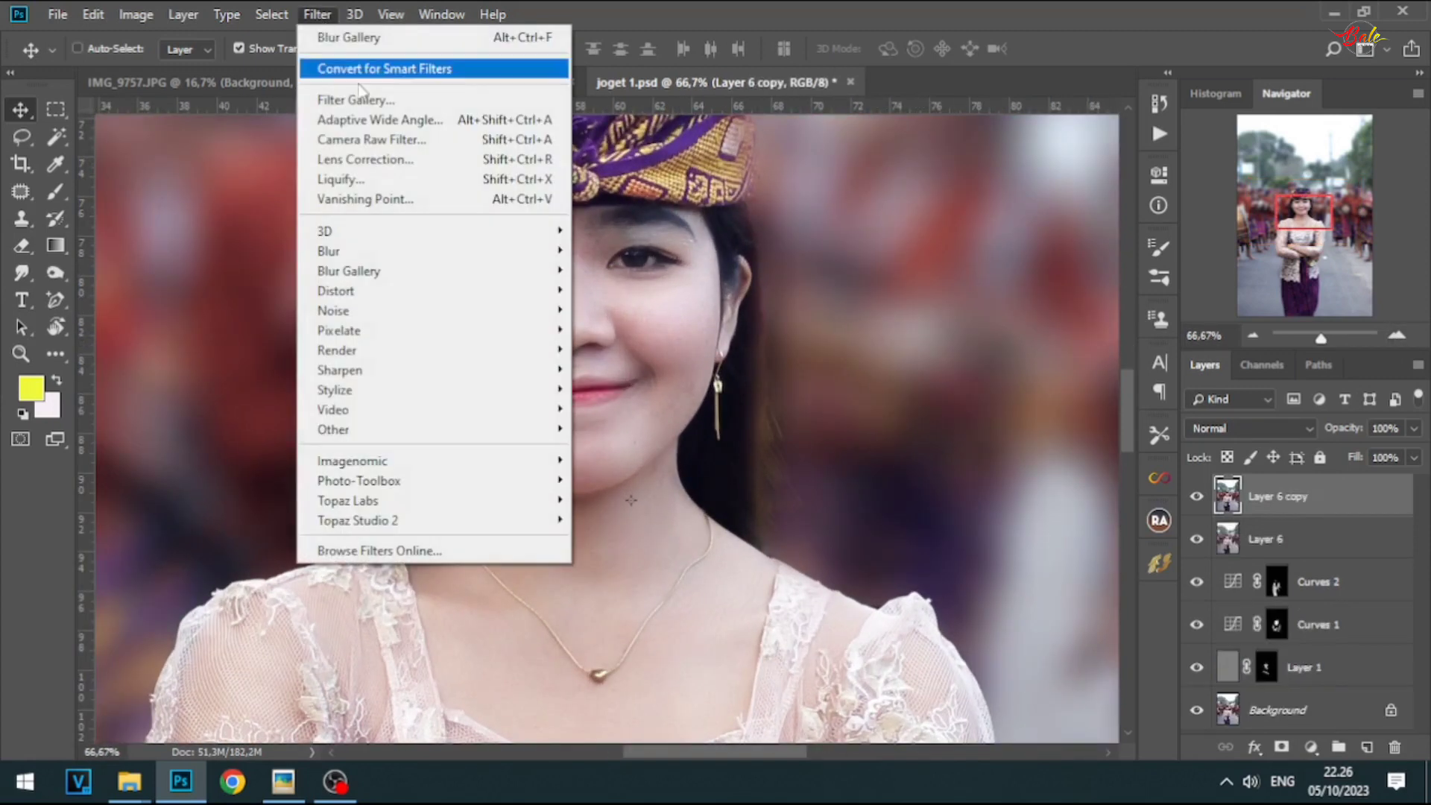
pyautogui.click(417, 182)
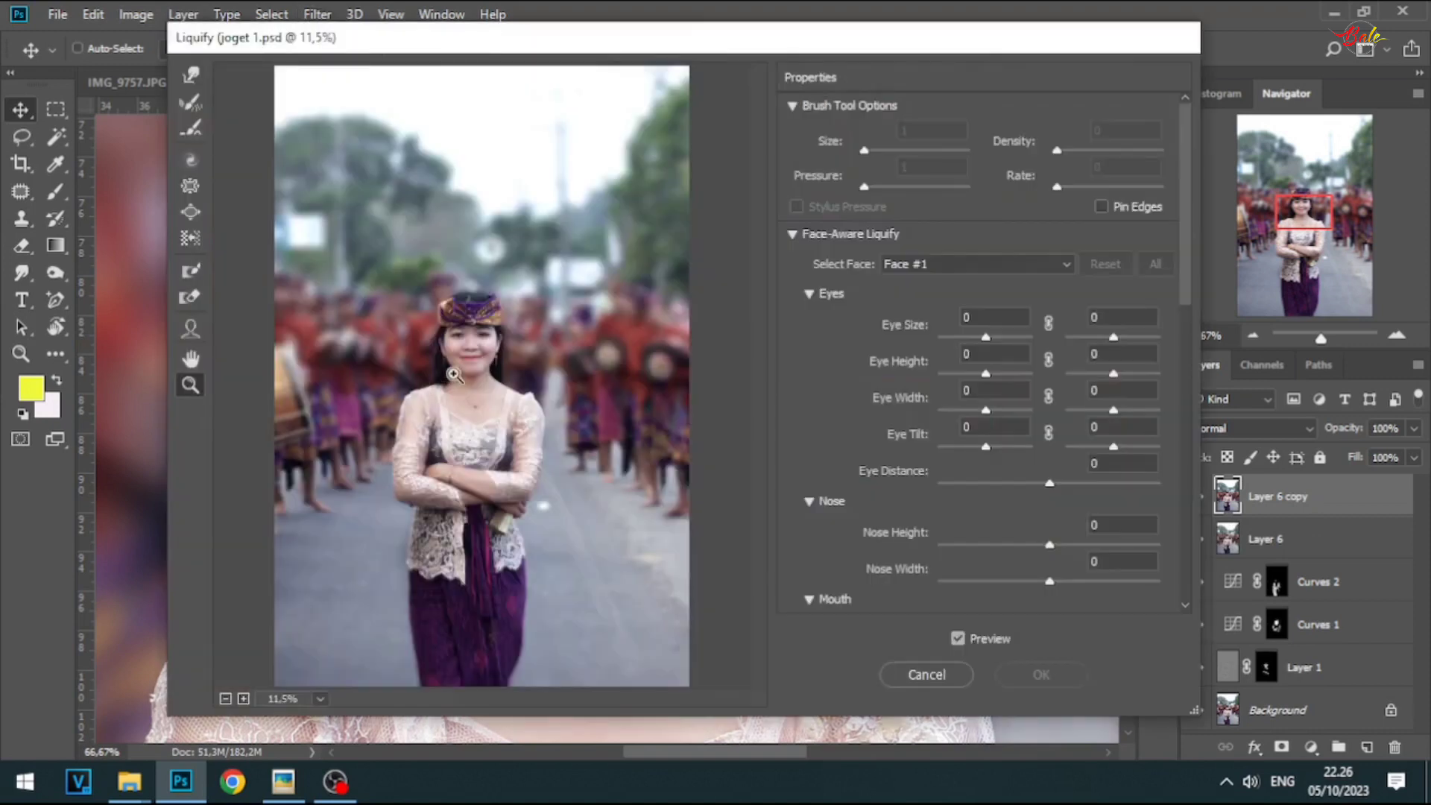
# - Slim the woman's jawline with Liquify's Pucker tool at Size 80, Density 50 and Rate 80
pyautogui.click(461, 371)
pyautogui.click(463, 371)
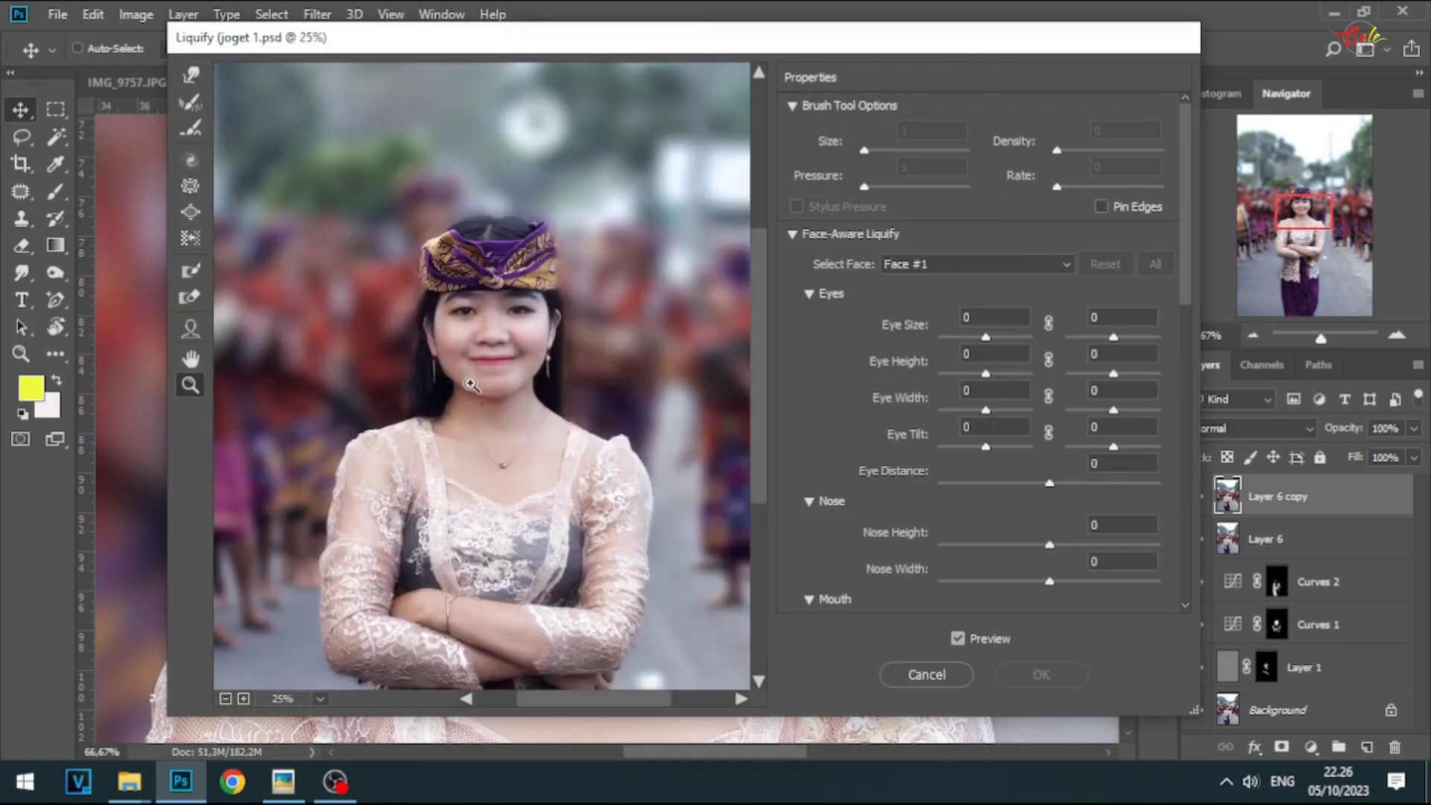
pyautogui.click(491, 385)
pyautogui.click(493, 331)
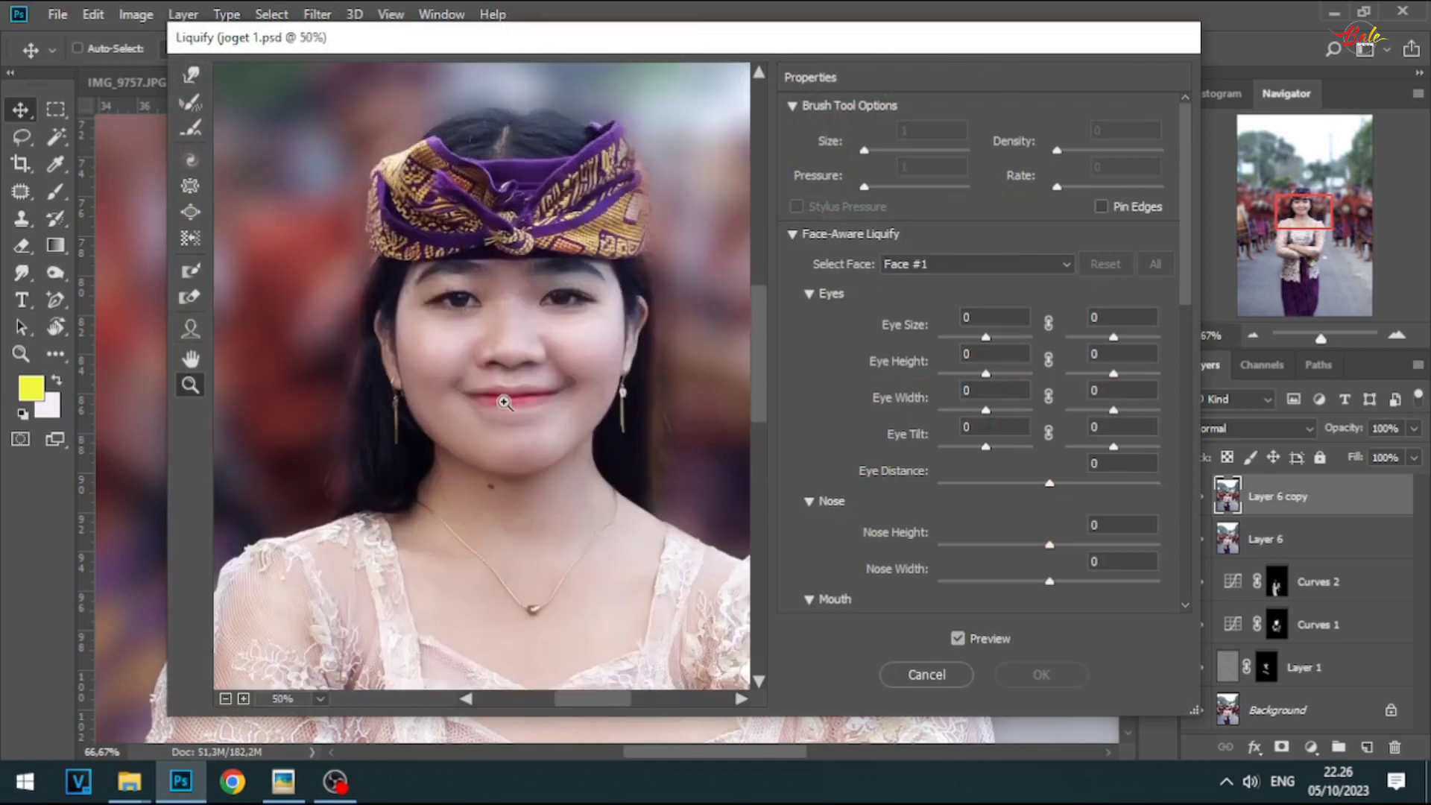
pyautogui.click(190, 192)
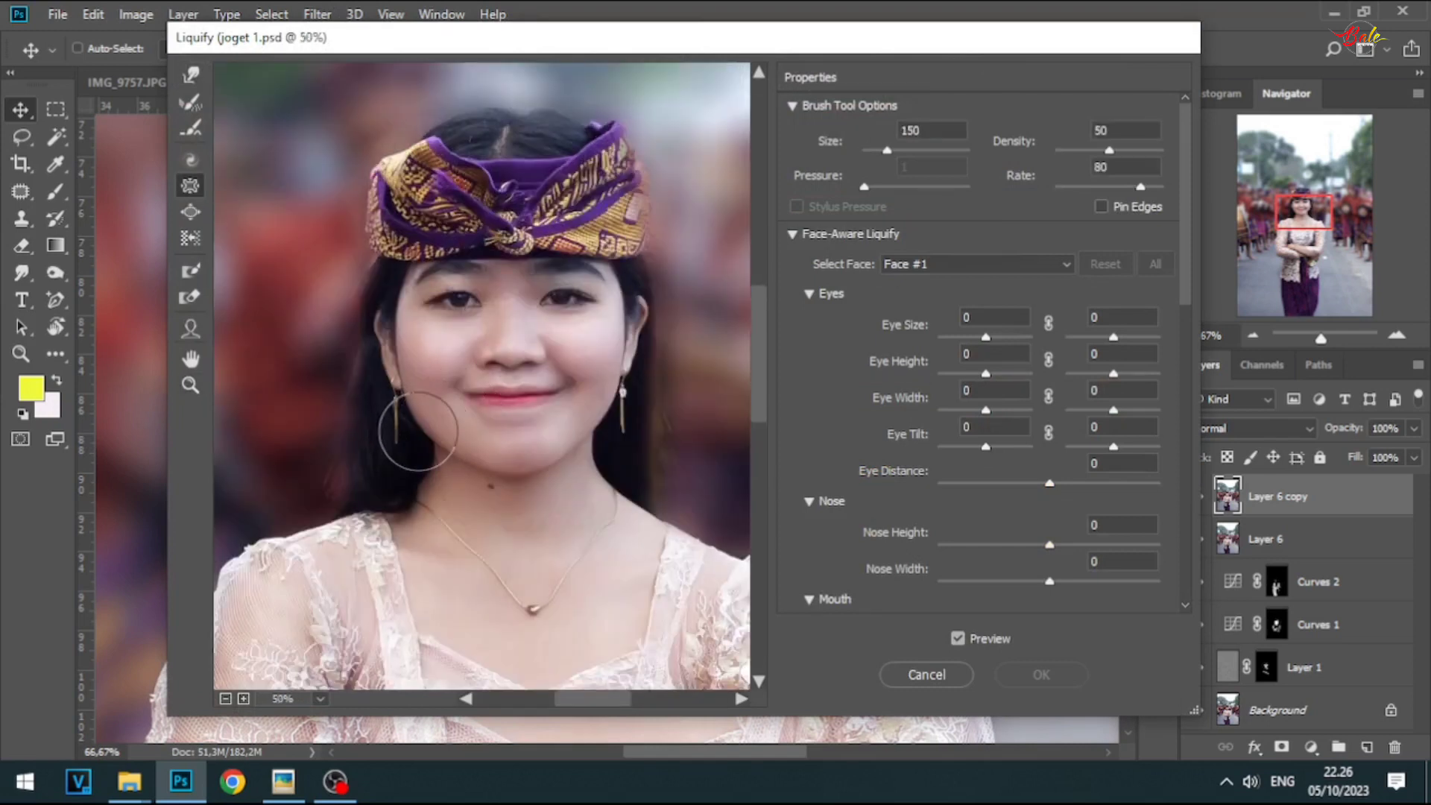
pyautogui.press('[')
pyautogui.press('[')
pyautogui.press('[')
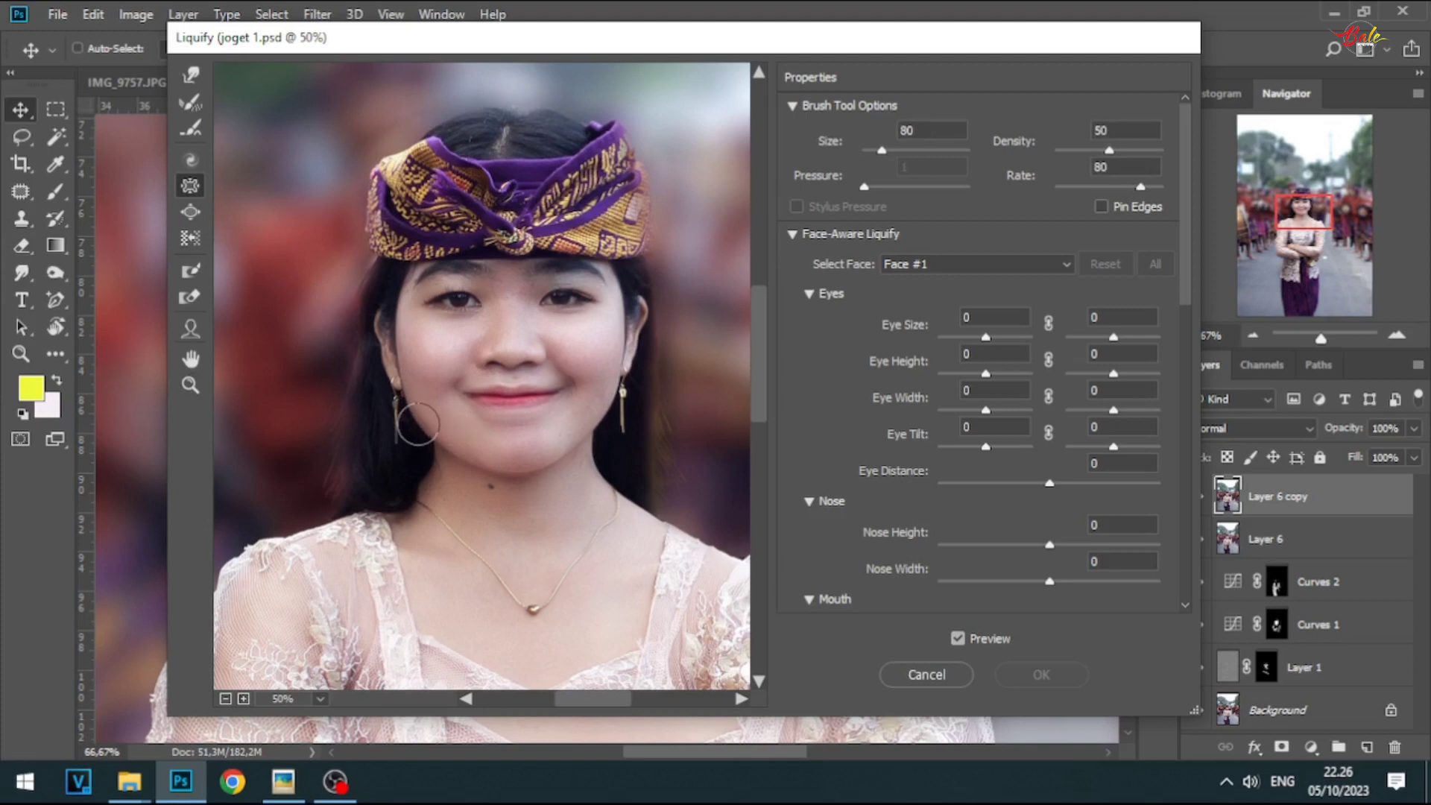
pyautogui.click(415, 422)
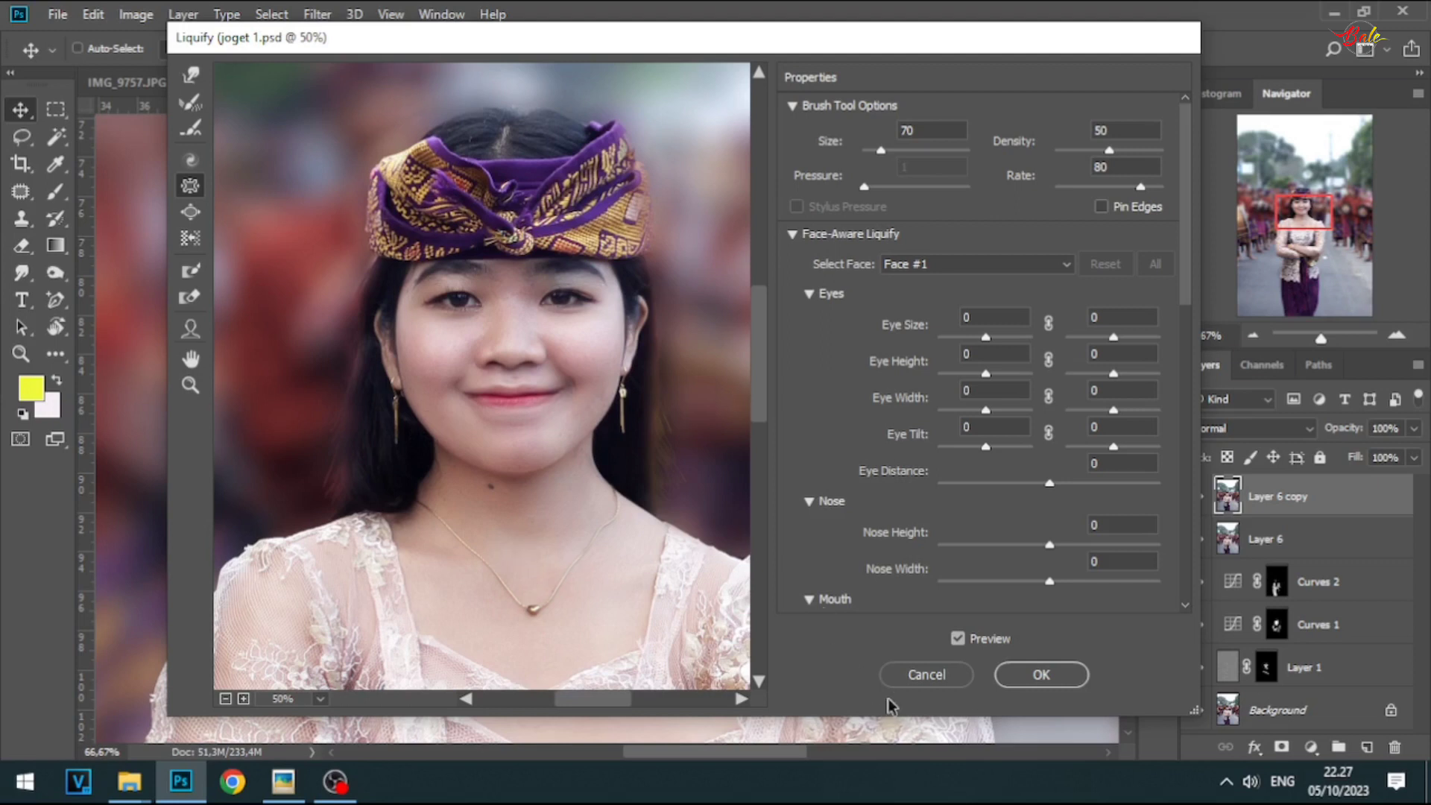
# - Set Smile to 1 in Face-Aware Liquify for Face #1 and apply the filter
pyautogui.click(190, 329)
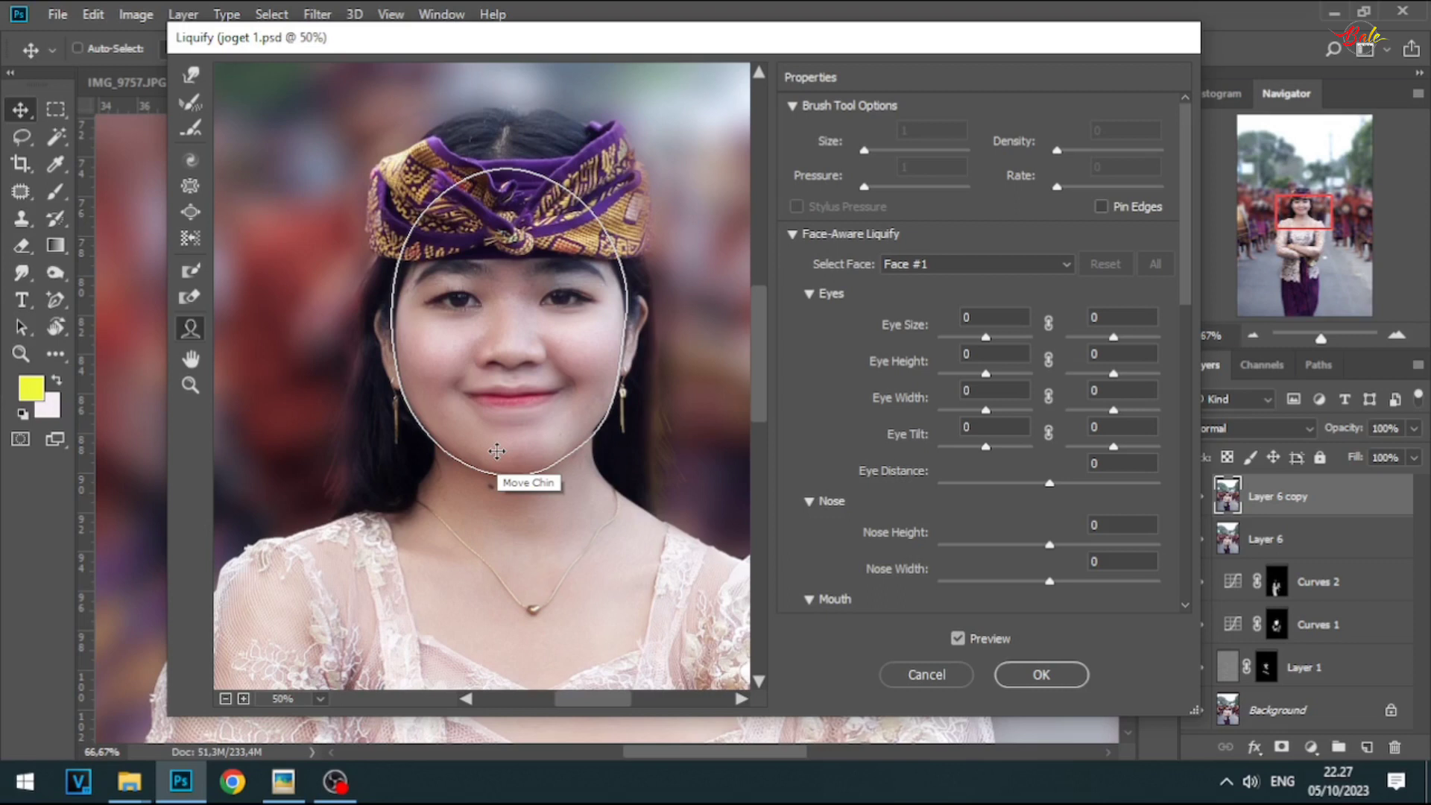
pyautogui.scroll(-3, 997, 543)
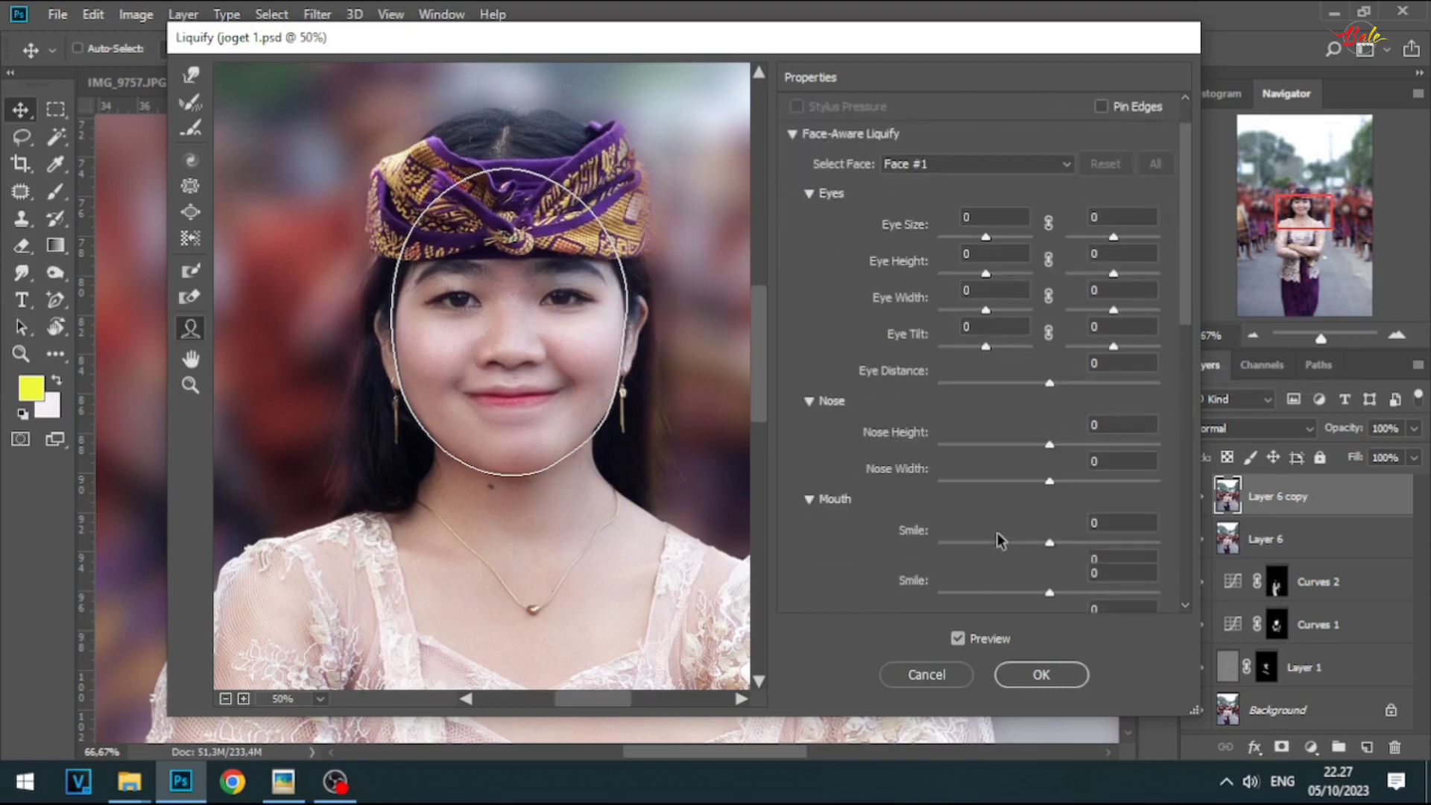
pyautogui.click(1052, 546)
pyautogui.moveTo(1057, 549)
pyautogui.mouseDown()
pyautogui.moveTo(1098, 549)
pyautogui.moveTo(1035, 551)
pyautogui.moveTo(1058, 548)
pyautogui.mouseUp()
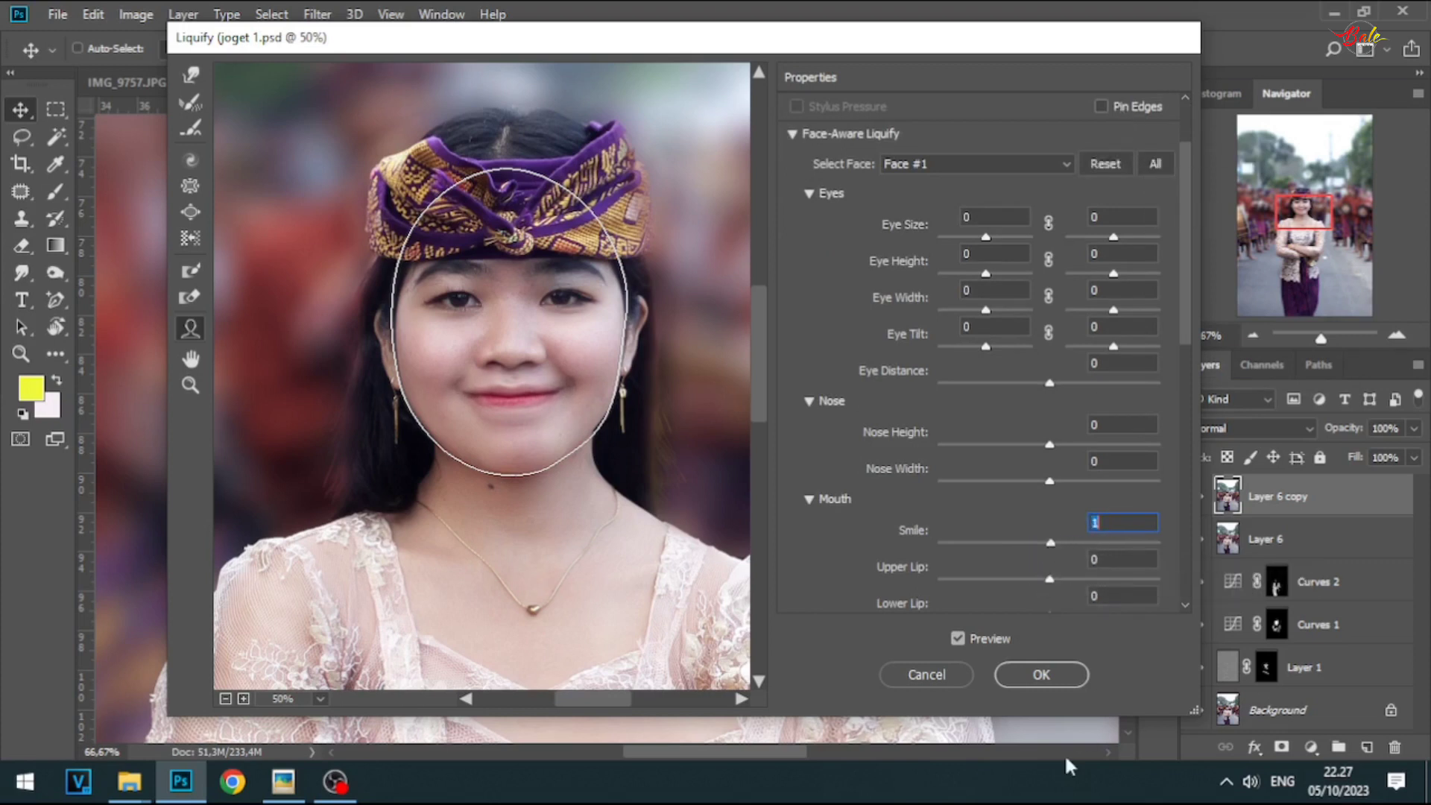
pyautogui.click(1013, 673)
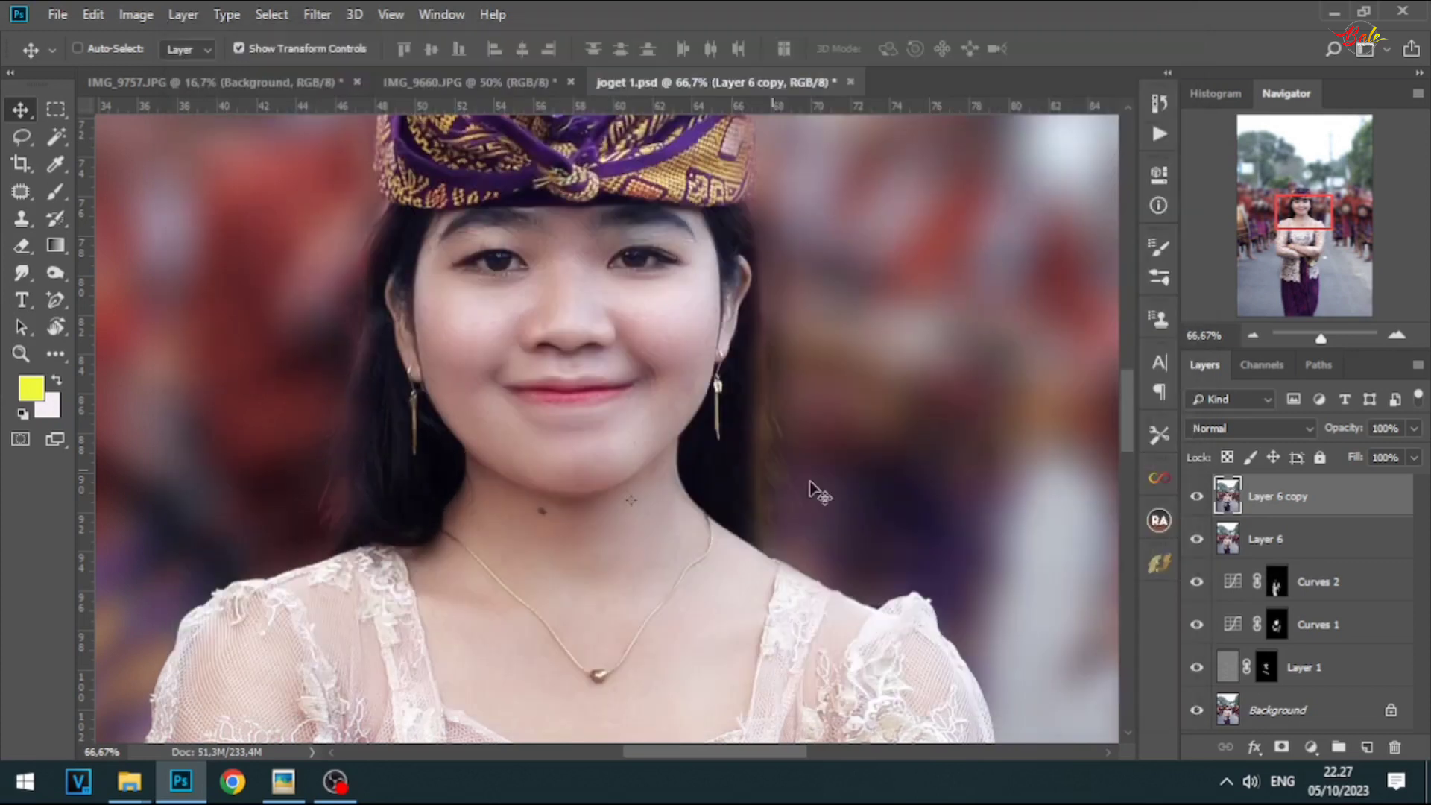
# - Compare the face with the liquified Layer 6 copy hidden and shown, and examine the whole picture
pyautogui.click(1195, 497)
pyautogui.click(1253, 337)
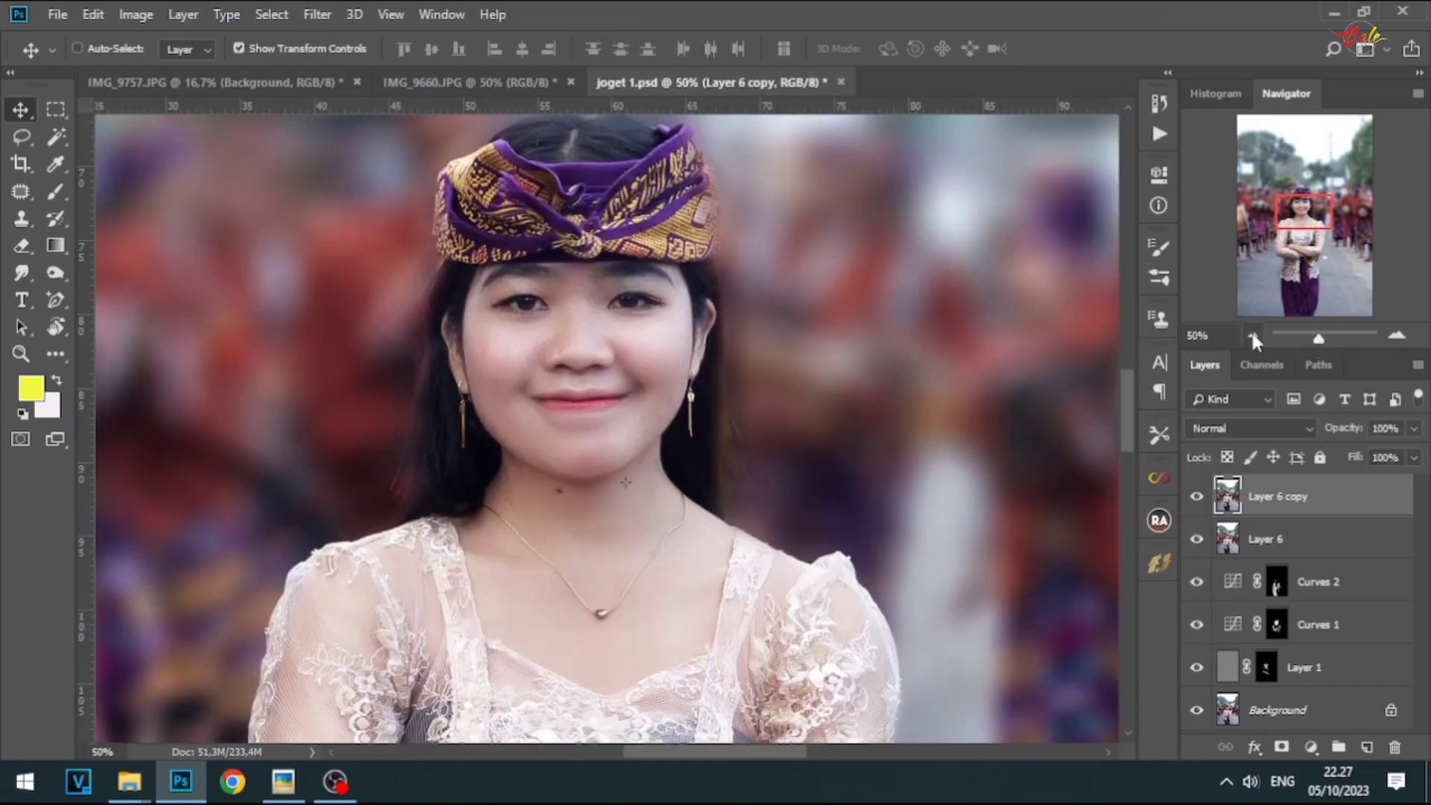
pyautogui.click(1252, 337)
pyautogui.click(1252, 337)
pyautogui.click(1253, 336)
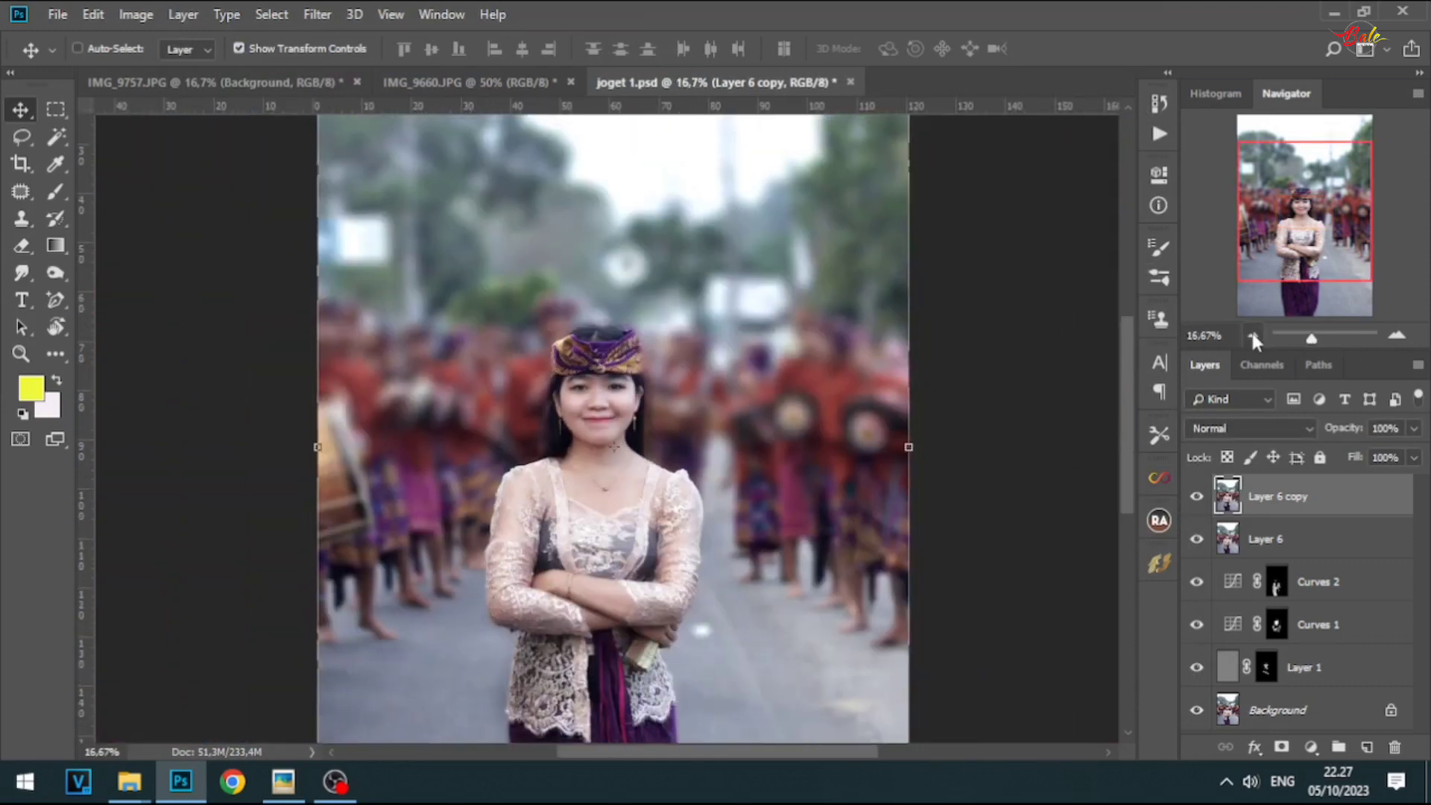
# - Delete Layer 6 and duplicate the liquified Layer 6 copy
pyautogui.click(1252, 336)
pyautogui.moveTo(712, 519); pyautogui.dragTo(721, 454)
pyautogui.click(1295, 546)
pyautogui.press('Delete')
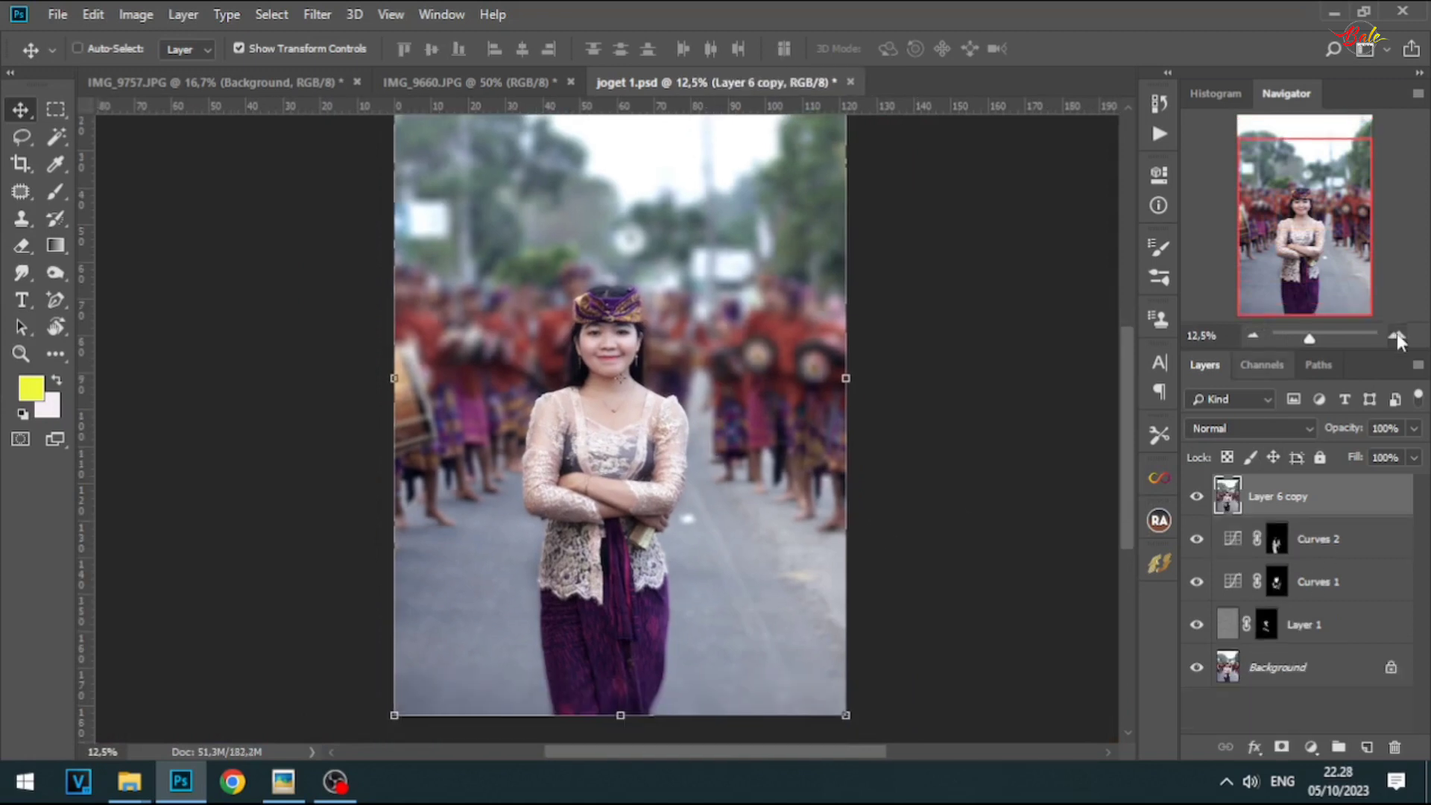
pyautogui.hotkey('ctrl', 'j')
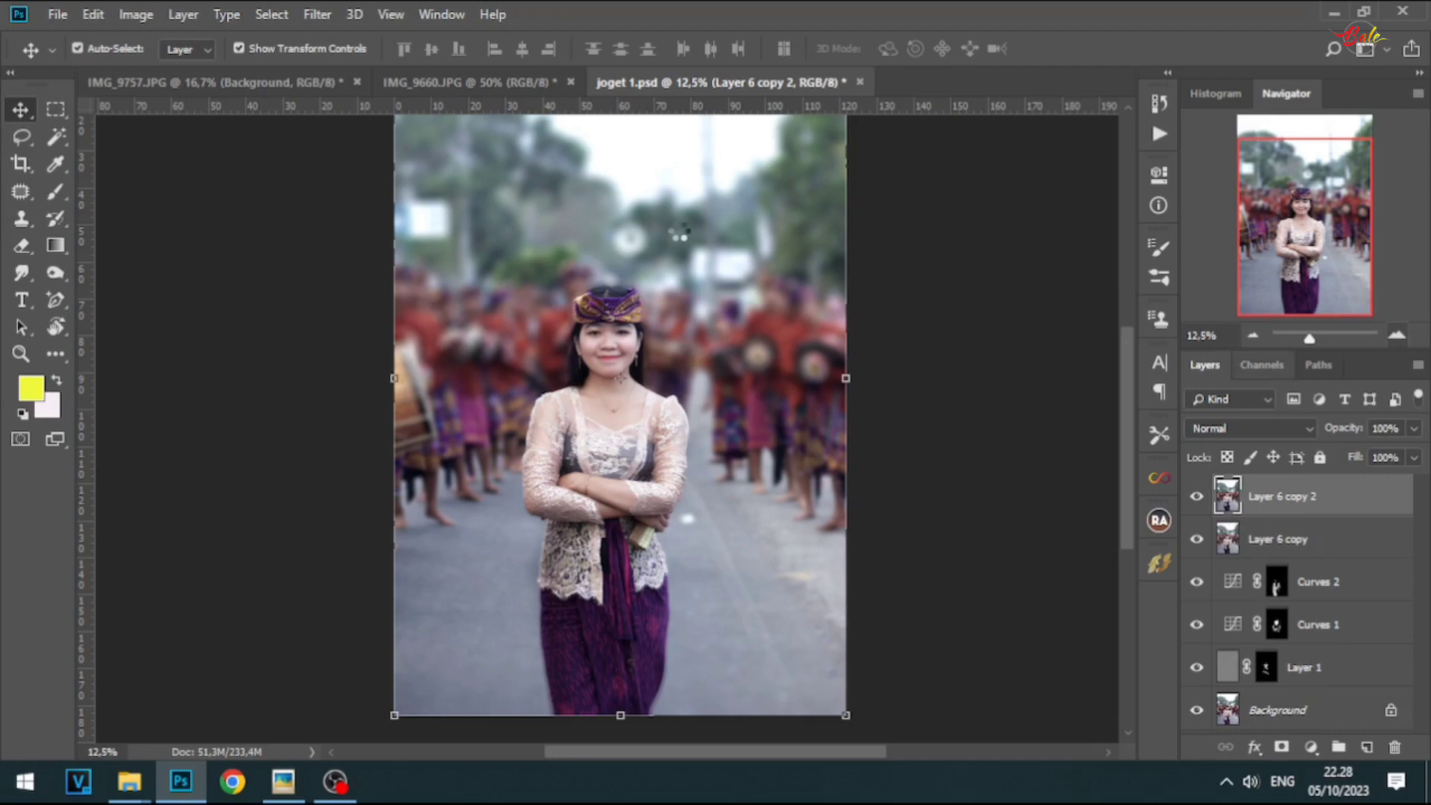
# - Open the duplicated layer in the Camera Raw filter and apply the Bangket Timuk preset
pyautogui.hotkey('ctrl', 'shift', 'a')
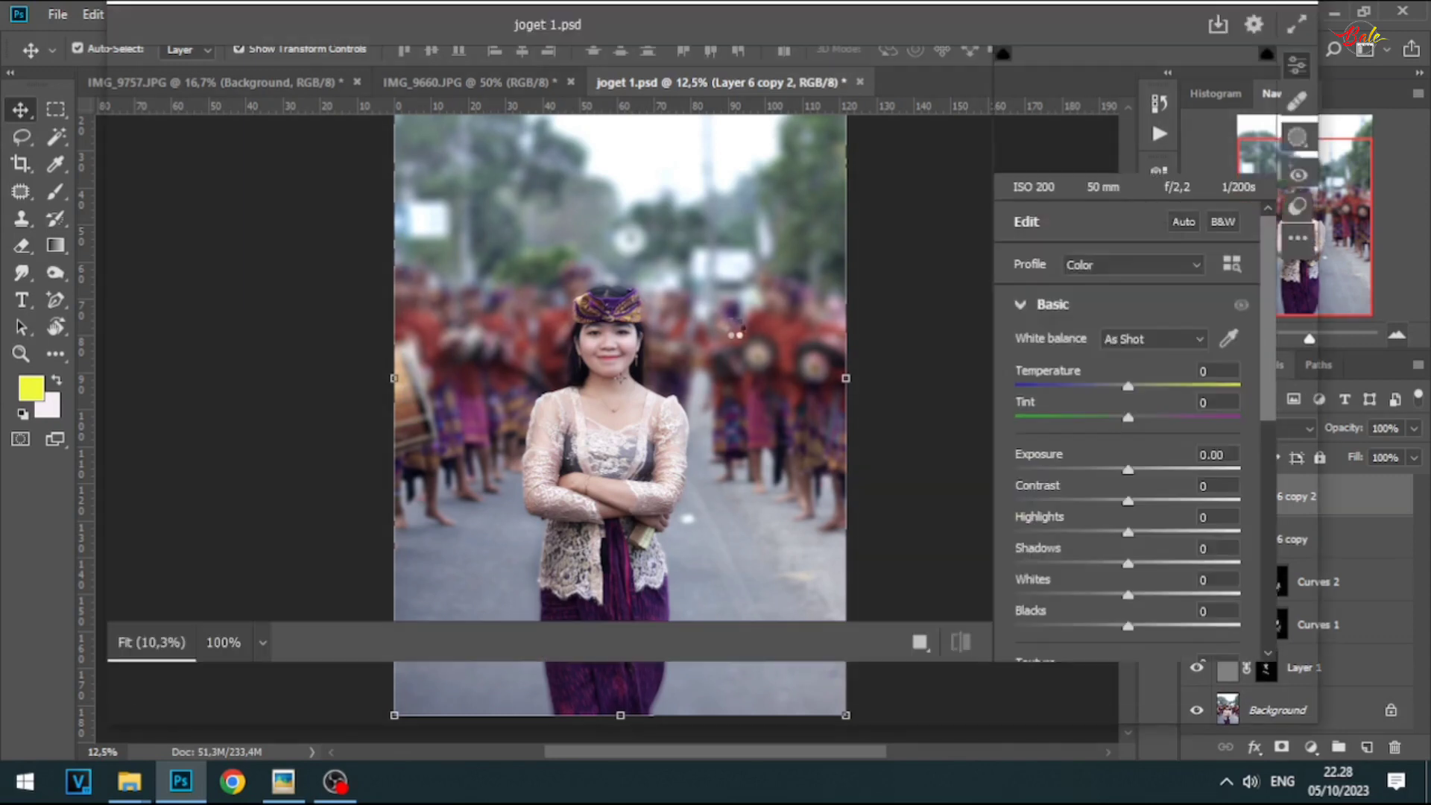
pyautogui.click(1297, 207)
pyautogui.moveTo(1274, 339); pyautogui.dragTo(1279, 363)
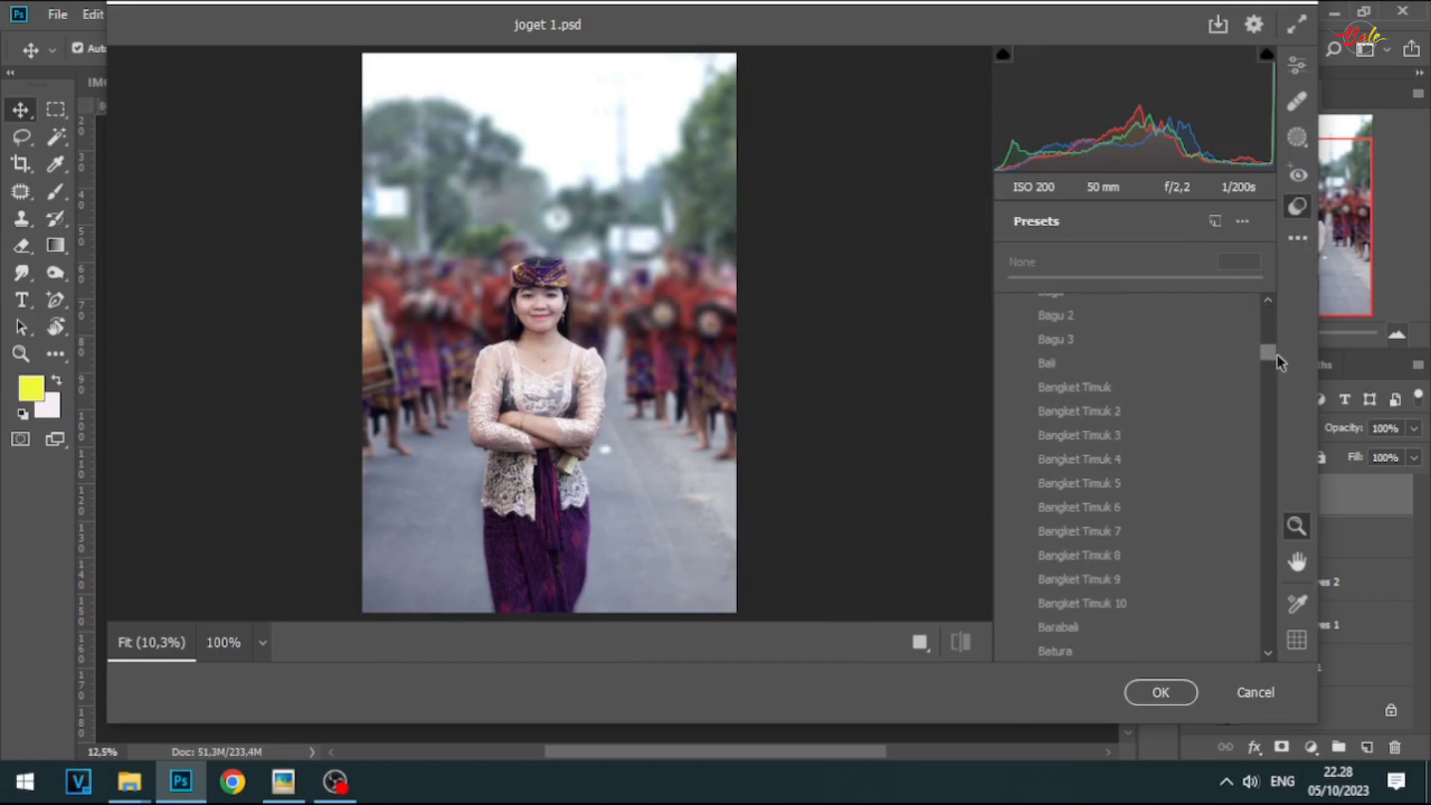
pyautogui.scroll(-4, 1270, 370)
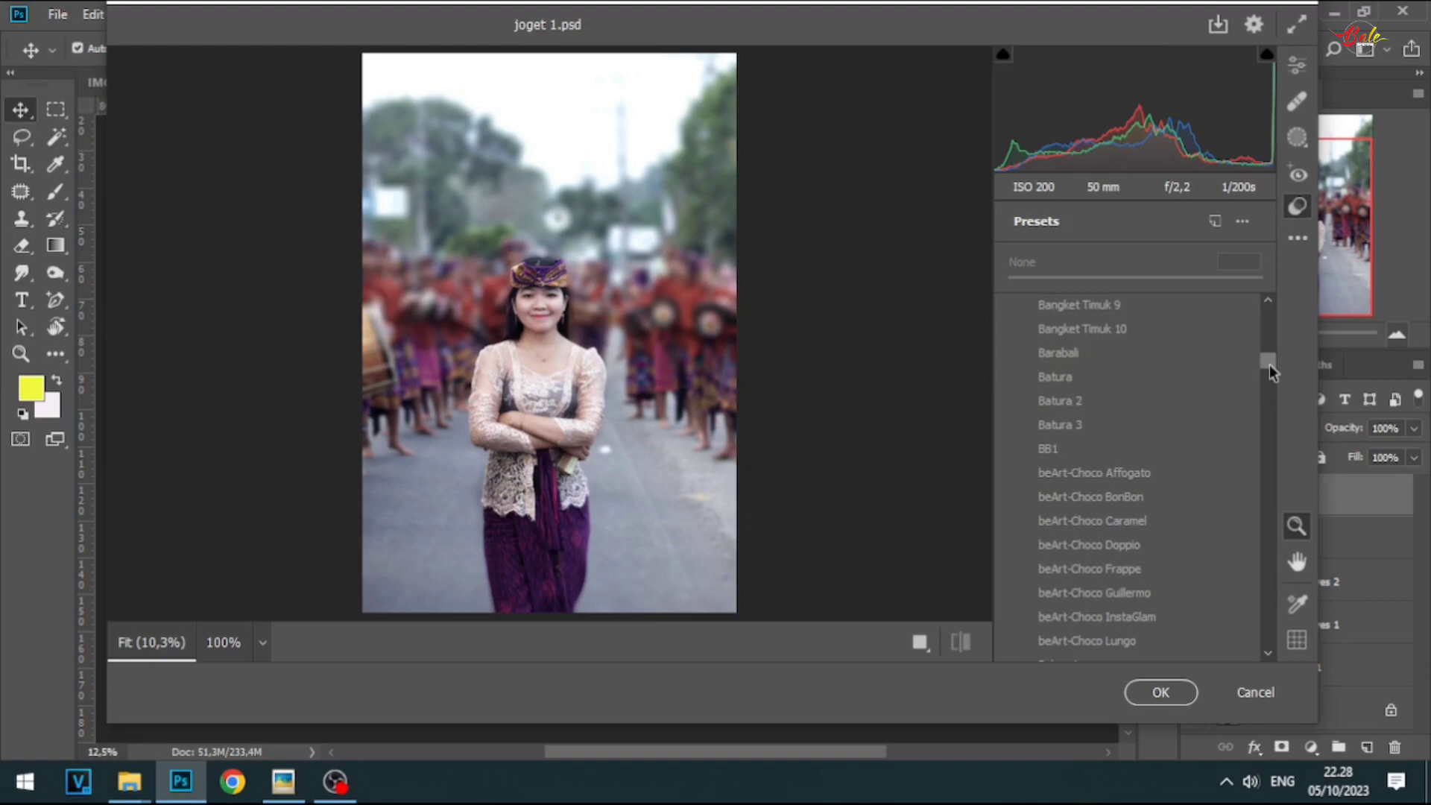
pyautogui.scroll(6, 1269, 387)
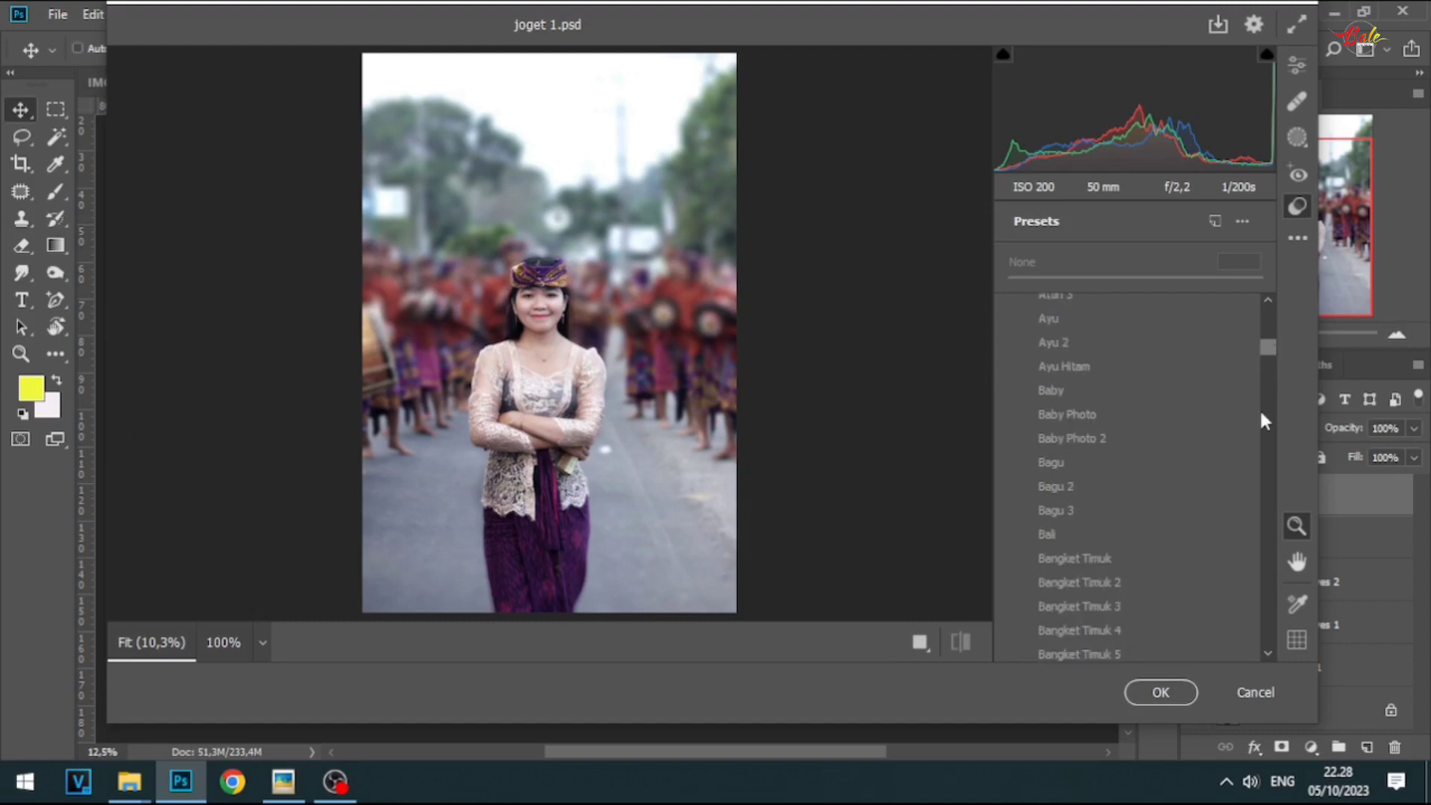
pyautogui.click(1095, 560)
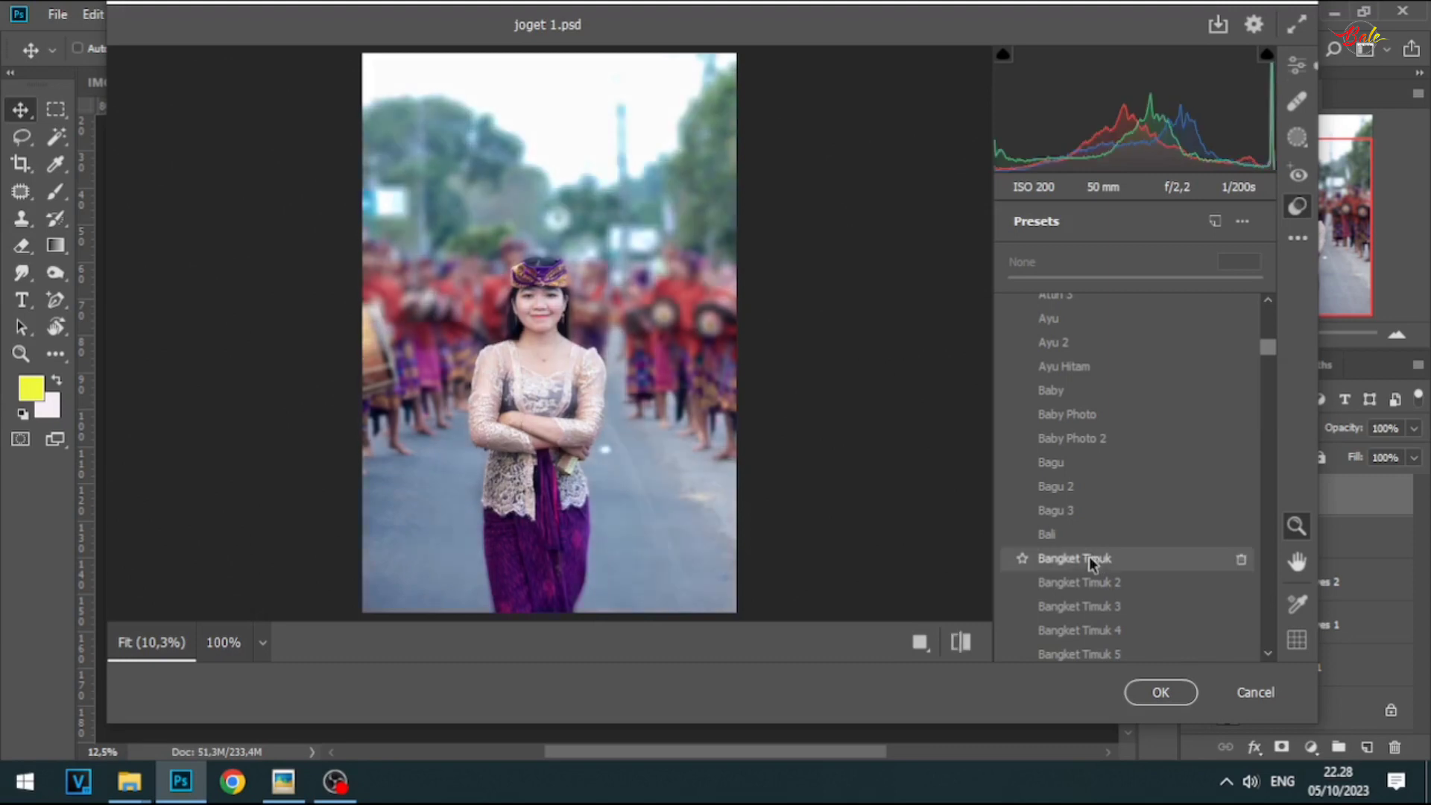
pyautogui.click(1089, 560)
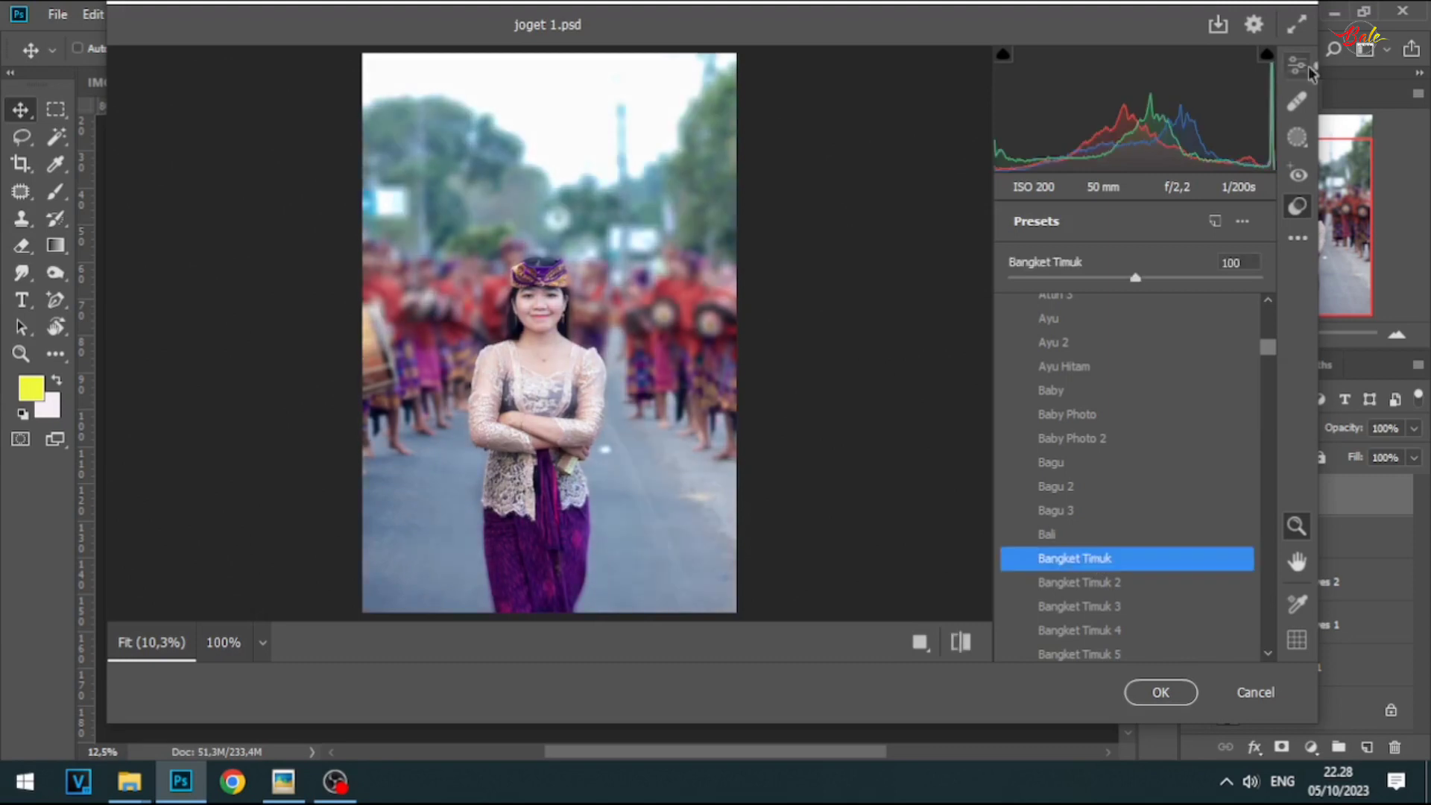
# - Set Exposure to +0.05, Contrast to 0 and Highlights to -12 in the Basic adjustments
pyautogui.click(1302, 69)
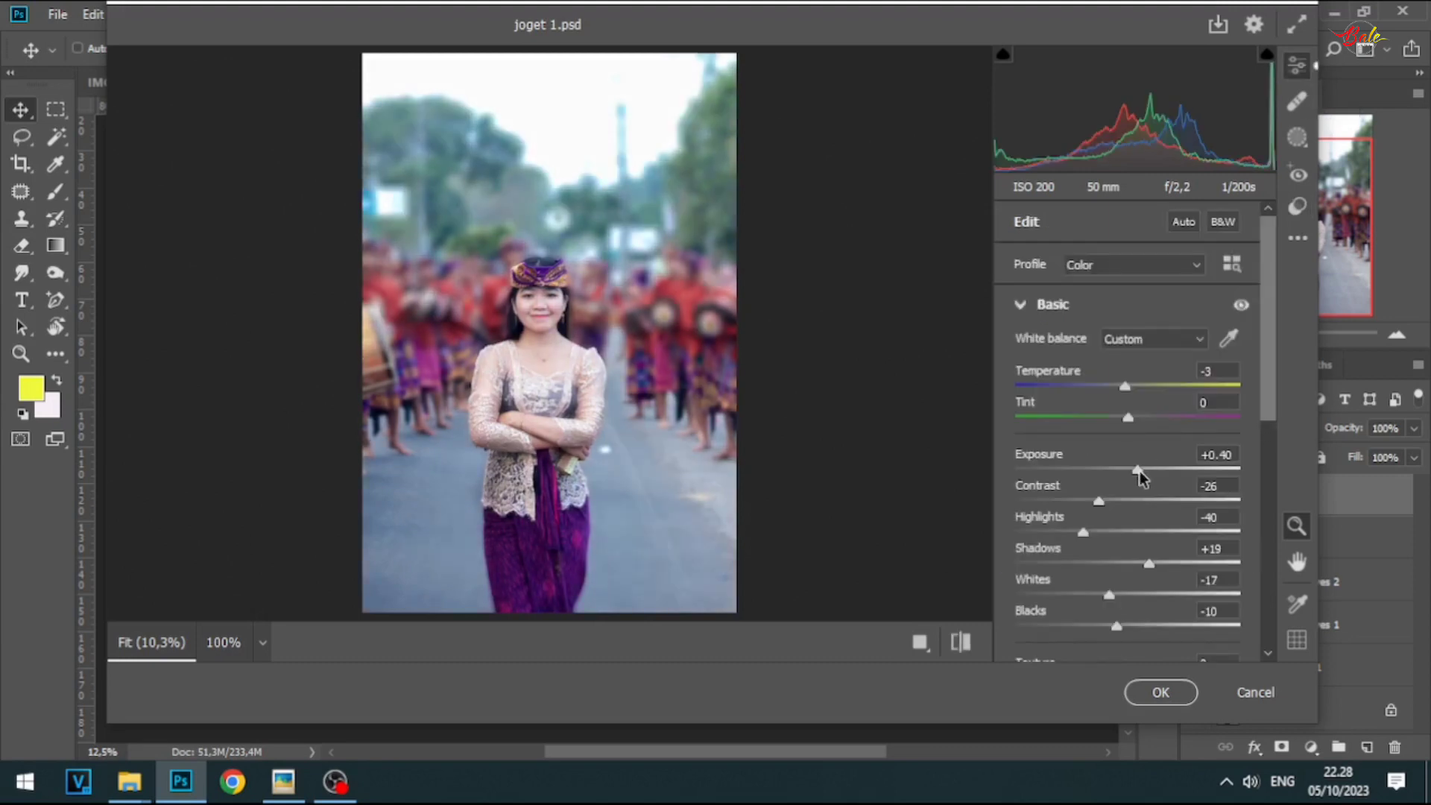
pyautogui.moveTo(1138, 477); pyautogui.dragTo(1127, 505)
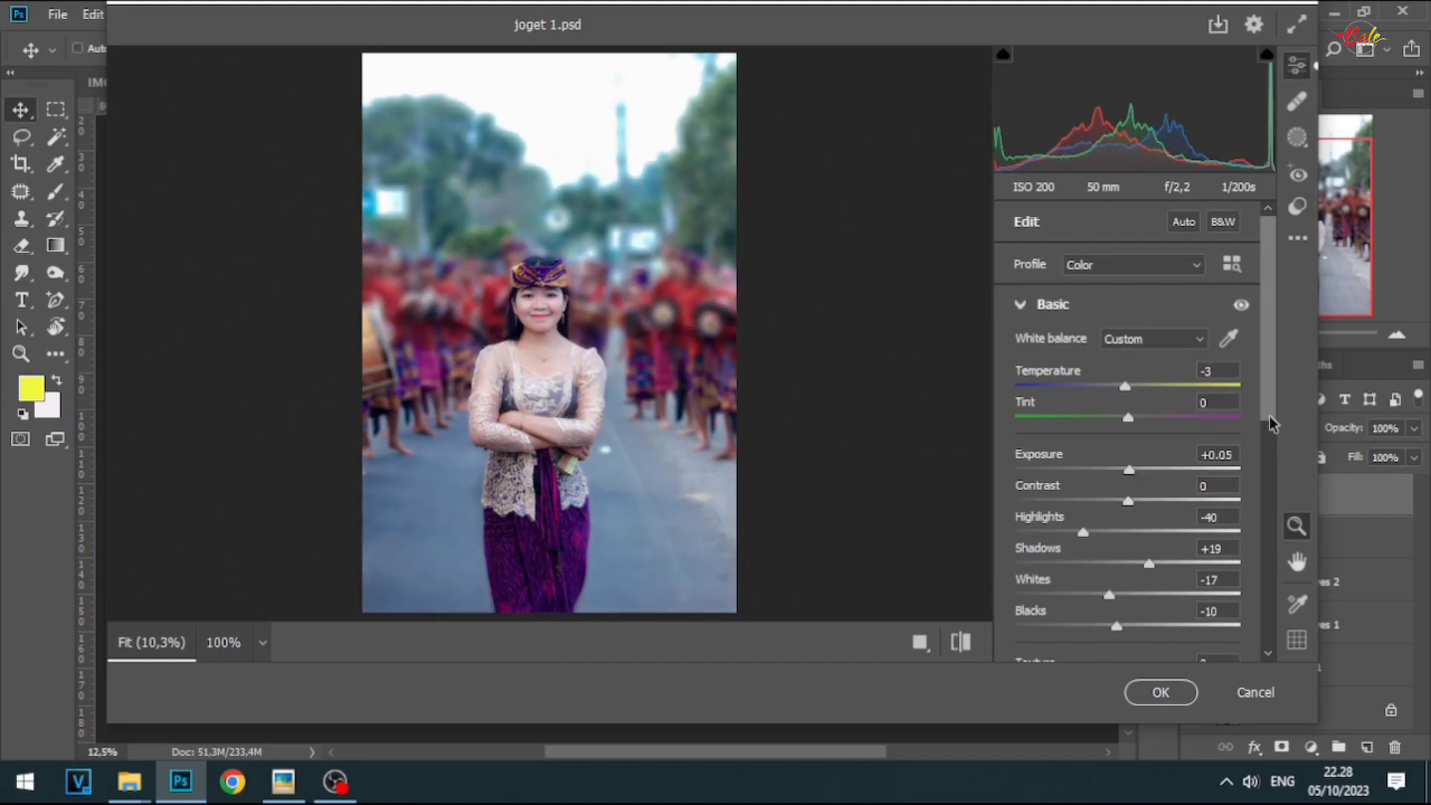
pyautogui.moveTo(1271, 423); pyautogui.dragTo(1276, 448)
pyautogui.moveTo(1092, 480); pyautogui.dragTo(1115, 481)
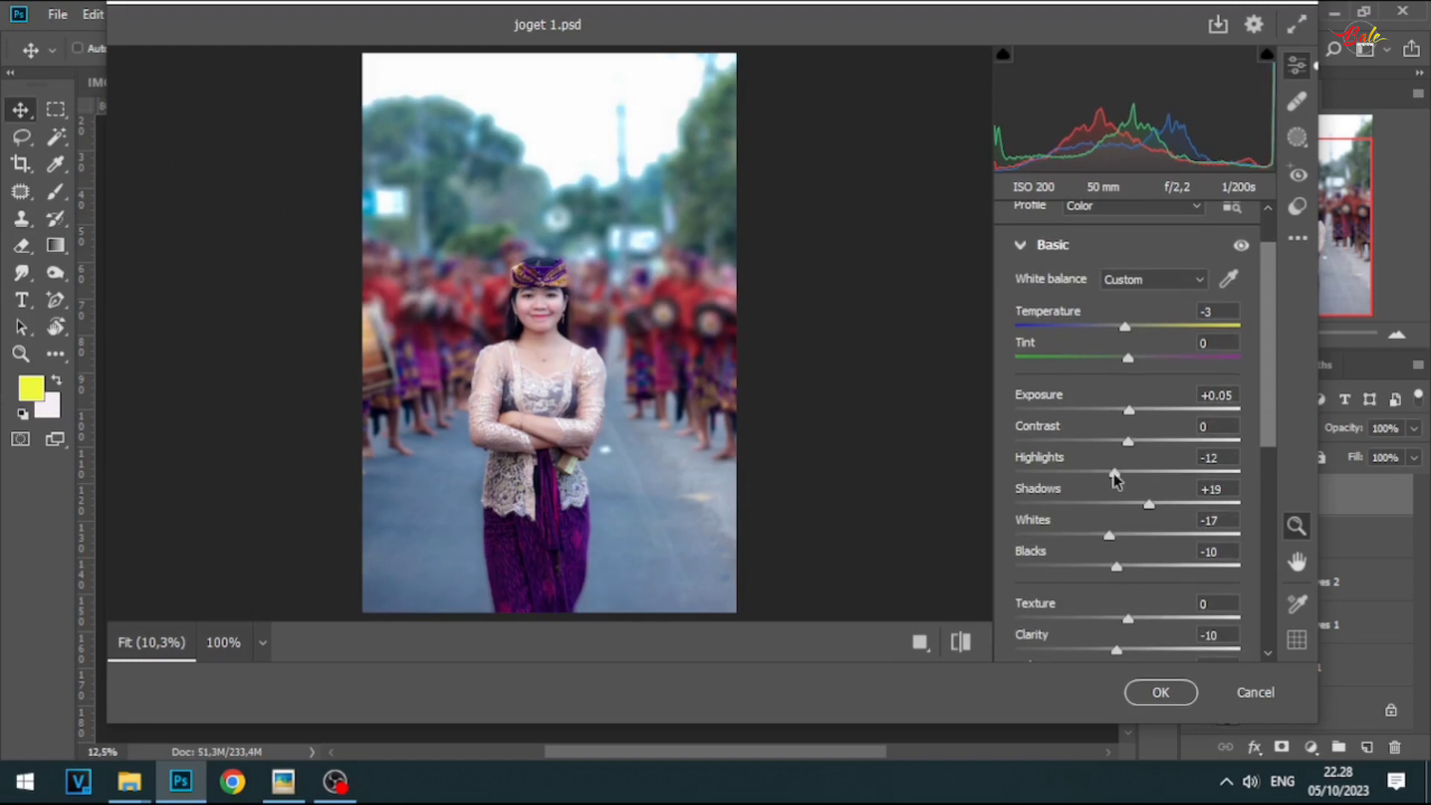
# - Set Blacks to +7 and Dehaze to +14, and lower Vibrance slightly in the Basic adjustments
pyautogui.moveTo(1118, 572)
pyautogui.mouseDown()
pyautogui.moveTo(1150, 572)
pyautogui.moveTo(1134, 567)
pyautogui.mouseUp()
pyautogui.moveTo(1268, 435); pyautogui.dragTo(1268, 525)
pyautogui.moveTo(1144, 480)
pyautogui.mouseDown()
pyautogui.moveTo(1115, 481)
pyautogui.moveTo(1165, 483)
pyautogui.moveTo(1143, 481)
pyautogui.mouseUp()
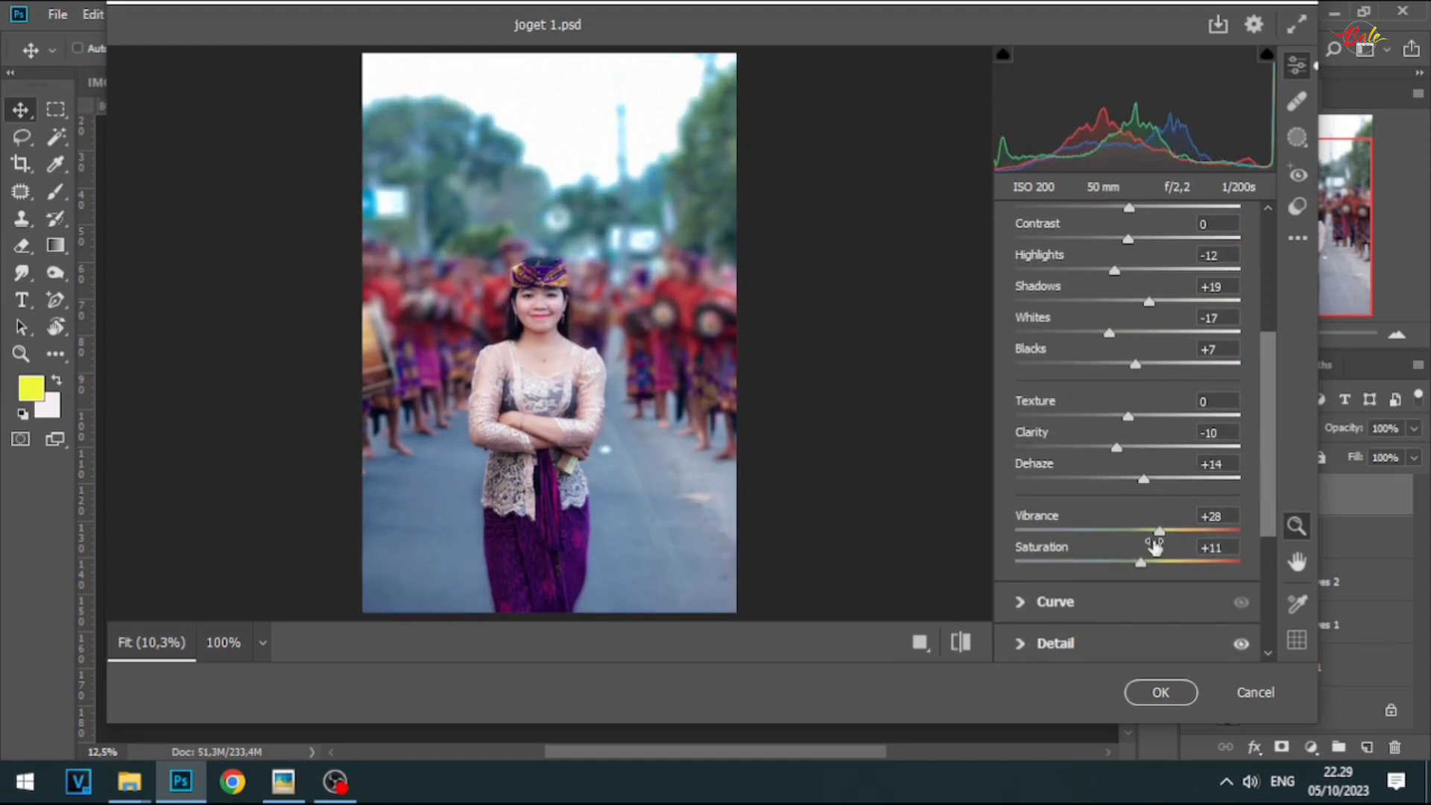
pyautogui.moveTo(1157, 535); pyautogui.dragTo(1155, 535)
# - Set the Oranges saturation to -11 in the Color Mixer
pyautogui.moveTo(1264, 484); pyautogui.dragTo(1277, 591)
pyautogui.click(1032, 432)
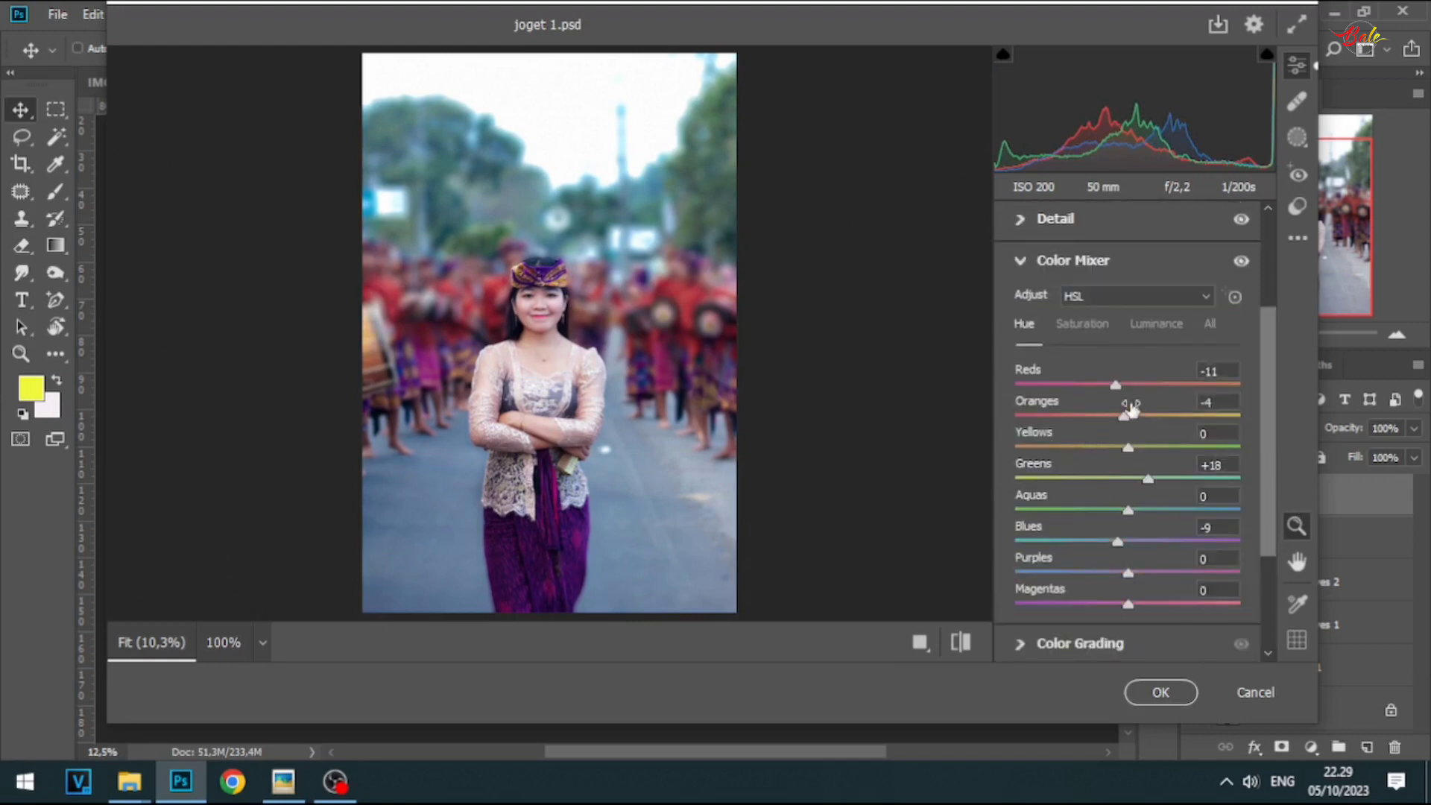
pyautogui.click(1094, 328)
pyautogui.moveTo(1127, 423); pyautogui.dragTo(1115, 424)
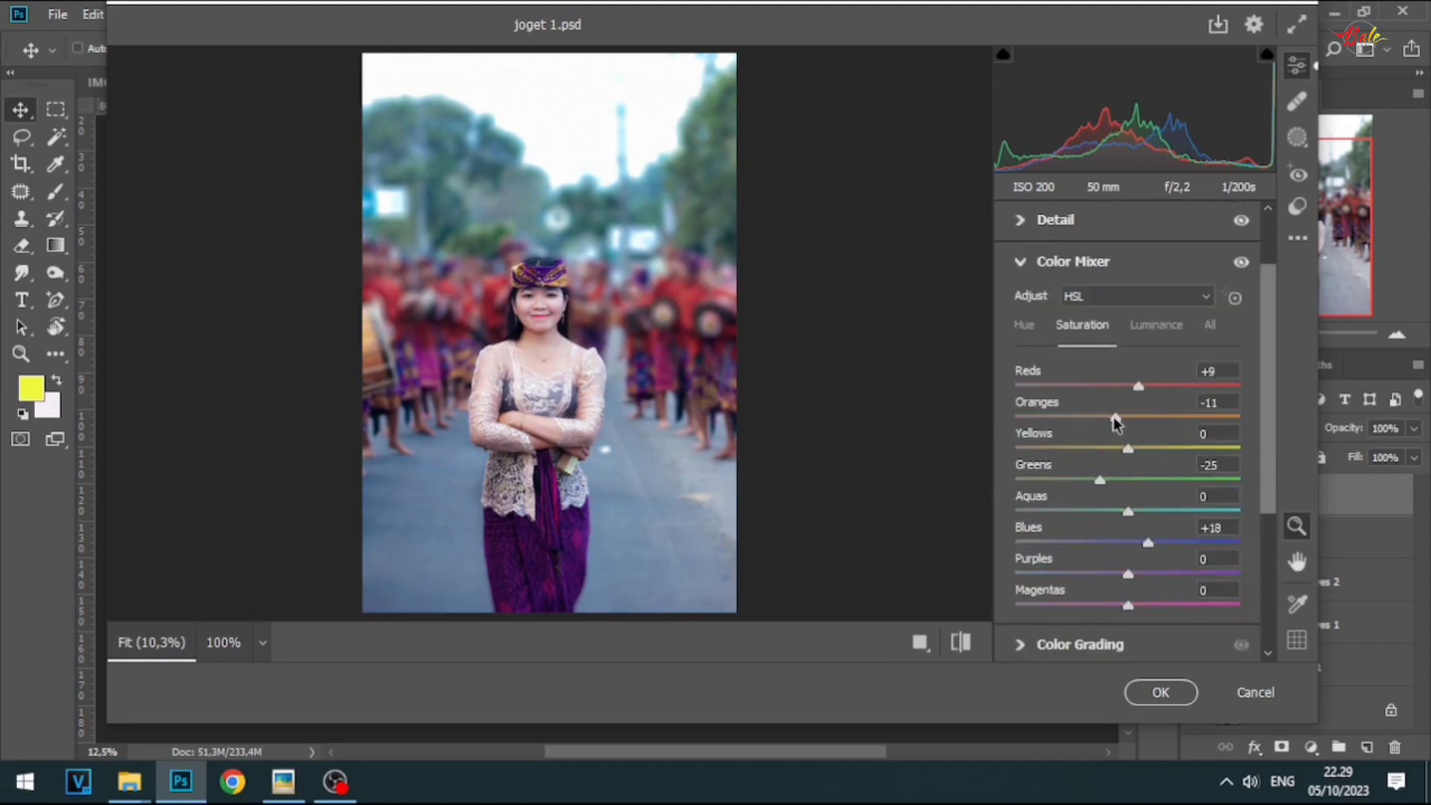
pyautogui.moveTo(1138, 476)
pyautogui.mouseDown()
pyautogui.moveTo(1181, 480)
pyautogui.moveTo(1111, 495)
pyautogui.moveTo(1148, 489)
pyautogui.mouseUp()
# - Raise the Greens luminance and set the Greens hue to -44 in the Color Mixer
pyautogui.click(1155, 328)
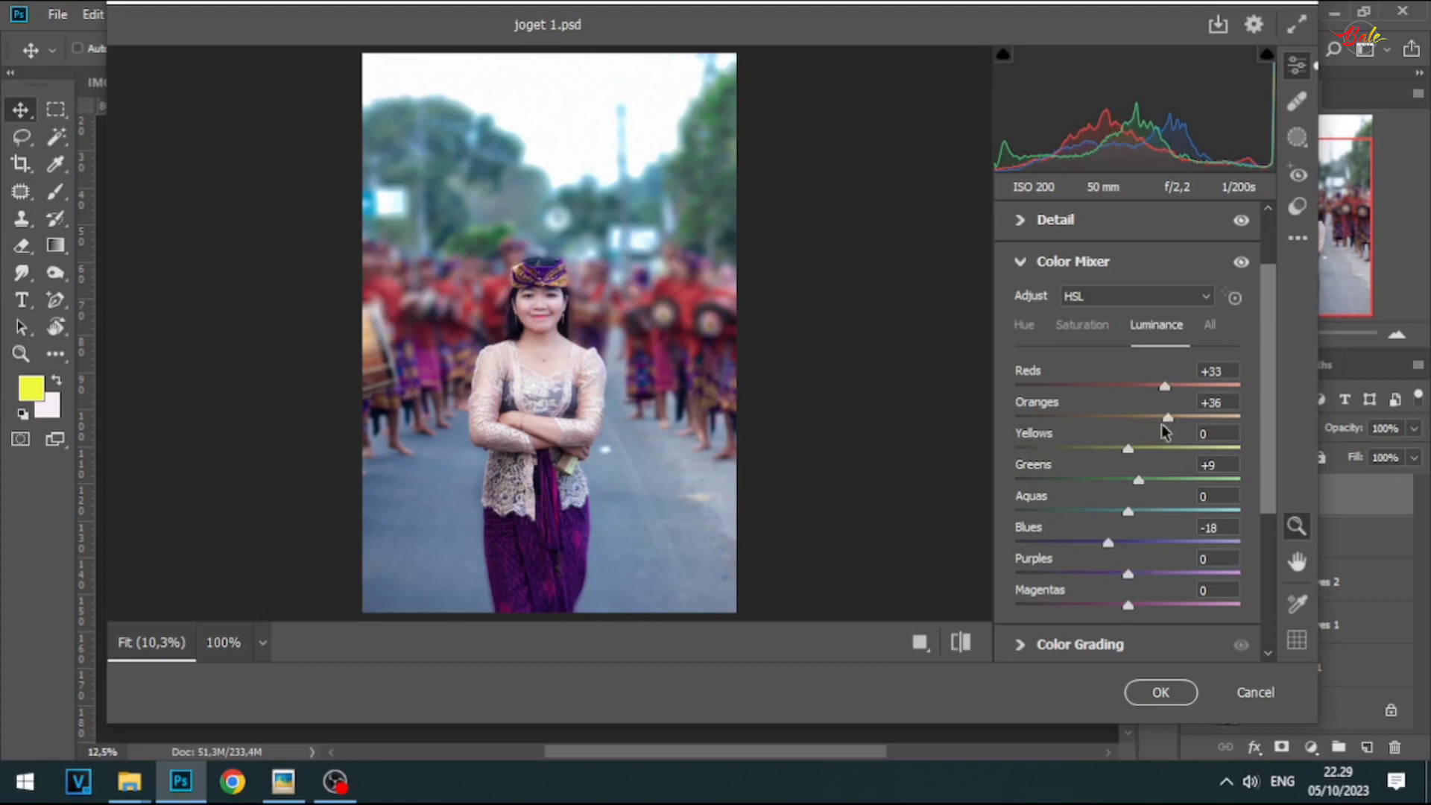
pyautogui.moveTo(1156, 481)
pyautogui.mouseDown()
pyautogui.moveTo(1187, 481)
pyautogui.moveTo(1147, 482)
pyautogui.mouseUp()
pyautogui.click(1025, 325)
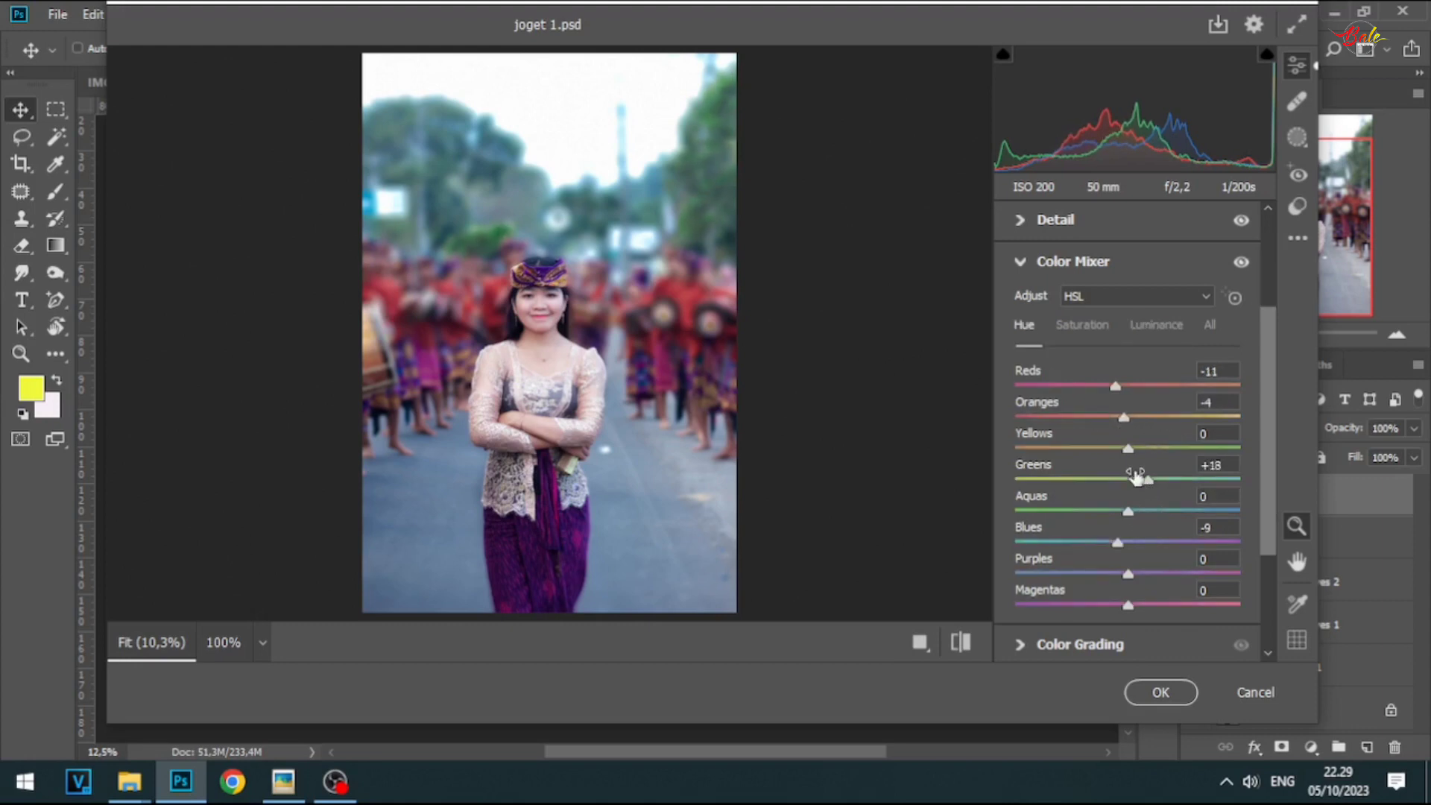
pyautogui.moveTo(1148, 481); pyautogui.dragTo(1080, 485)
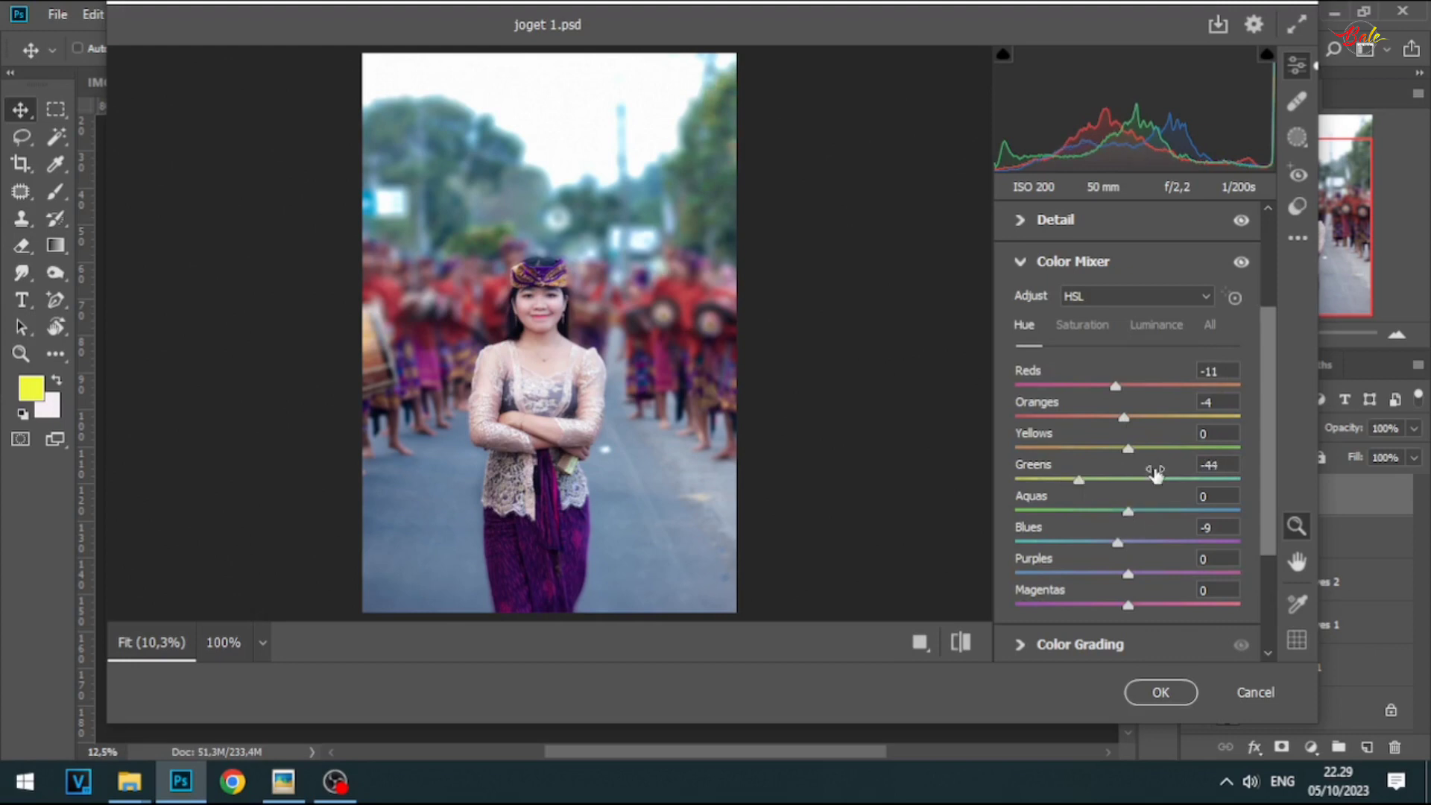
# - Check the face at 100%, set Sharpening to 11, Noise Reduction to 29 and Color Noise Reduction to 39, and apply the Camera Raw filter
pyautogui.click(546, 322)
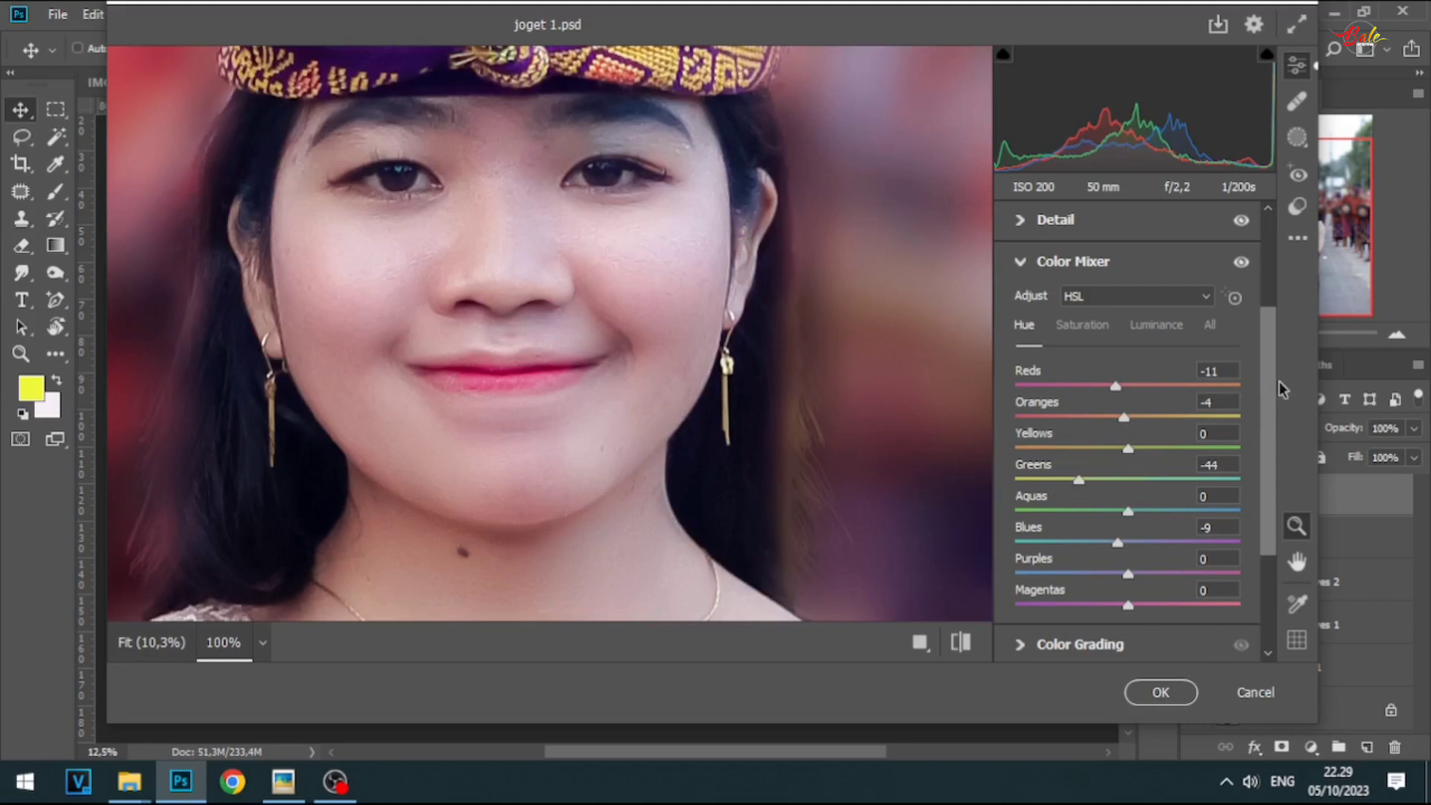
pyautogui.scroll(3, 1278, 380)
pyautogui.click(1024, 327)
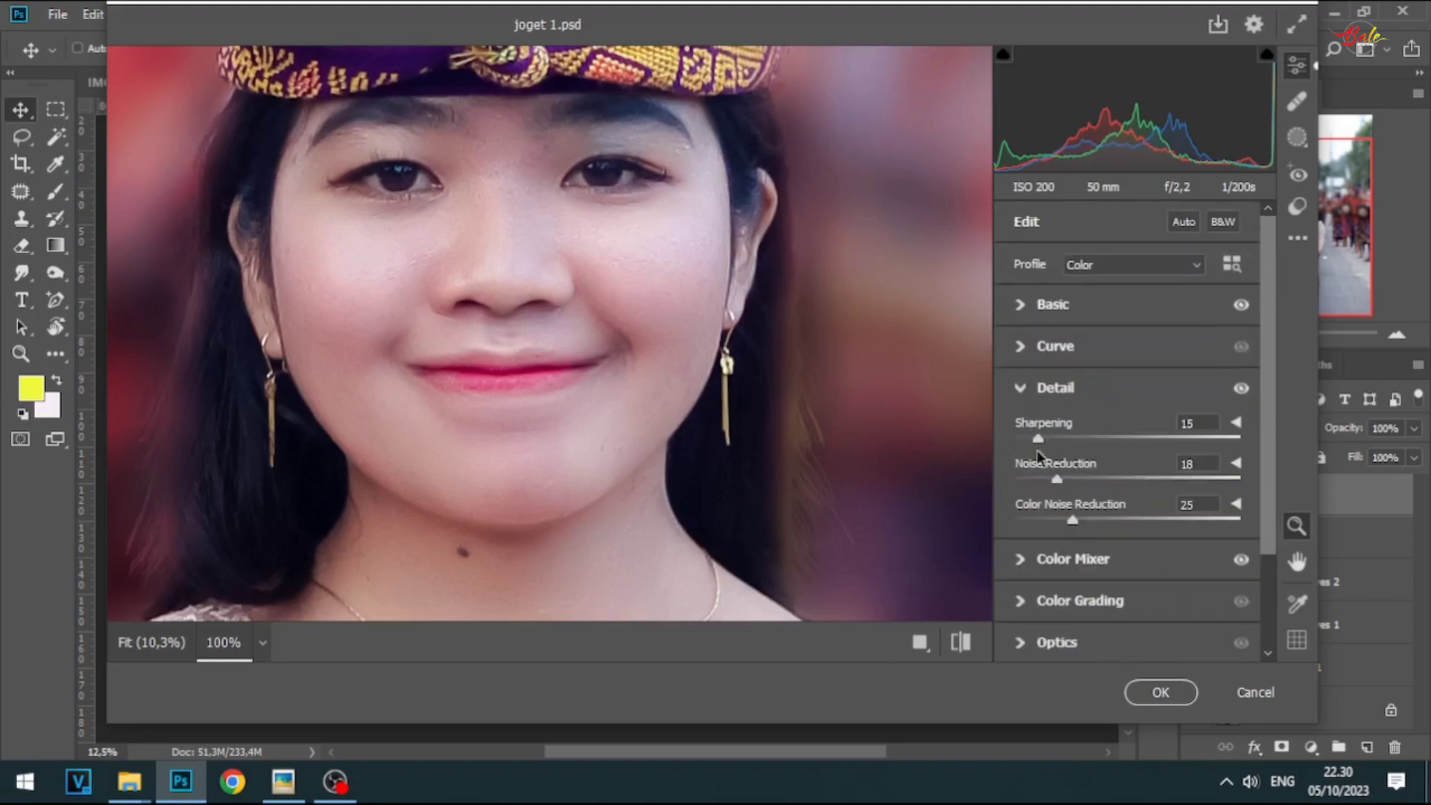
pyautogui.moveTo(1072, 488); pyautogui.dragTo(1103, 521)
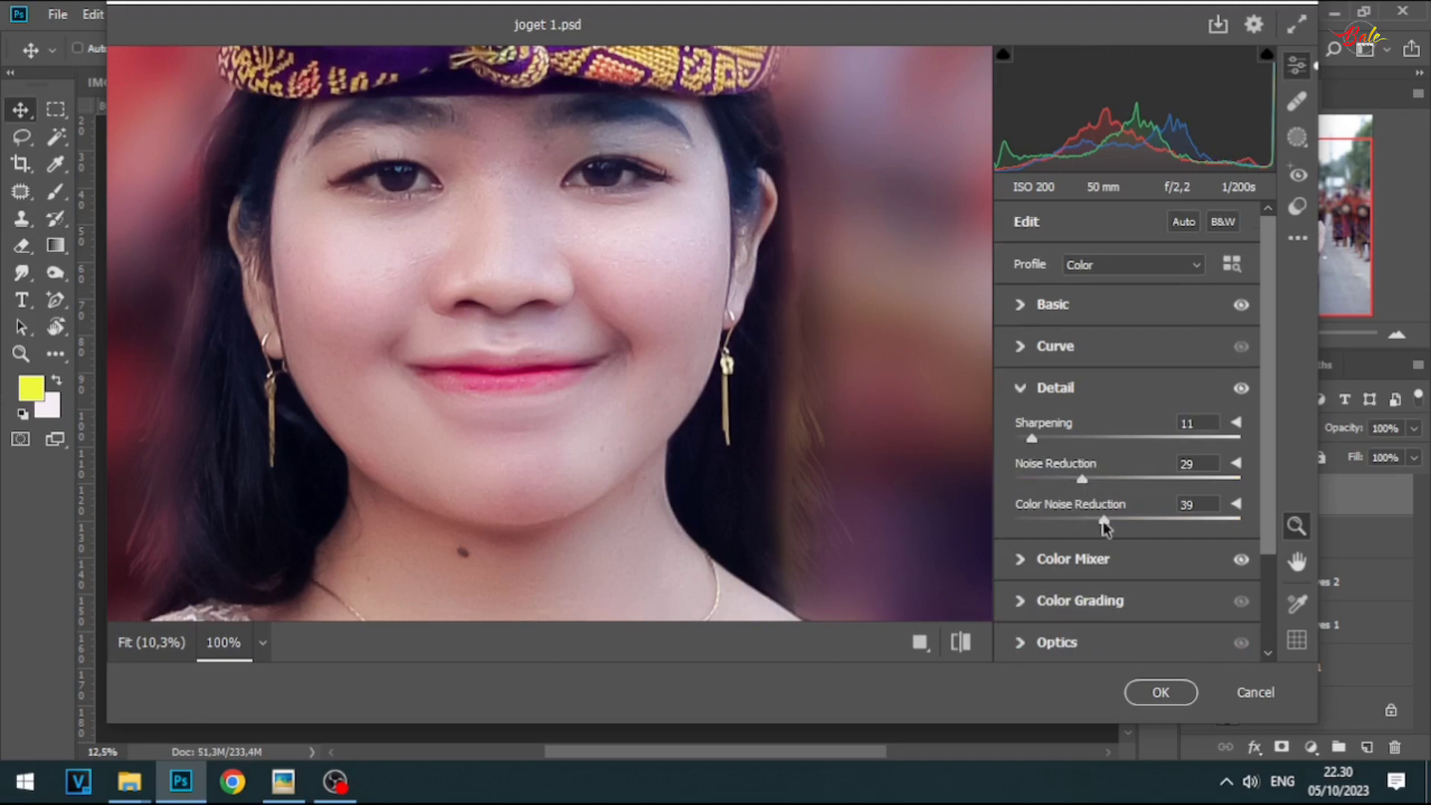
pyautogui.click(1164, 690)
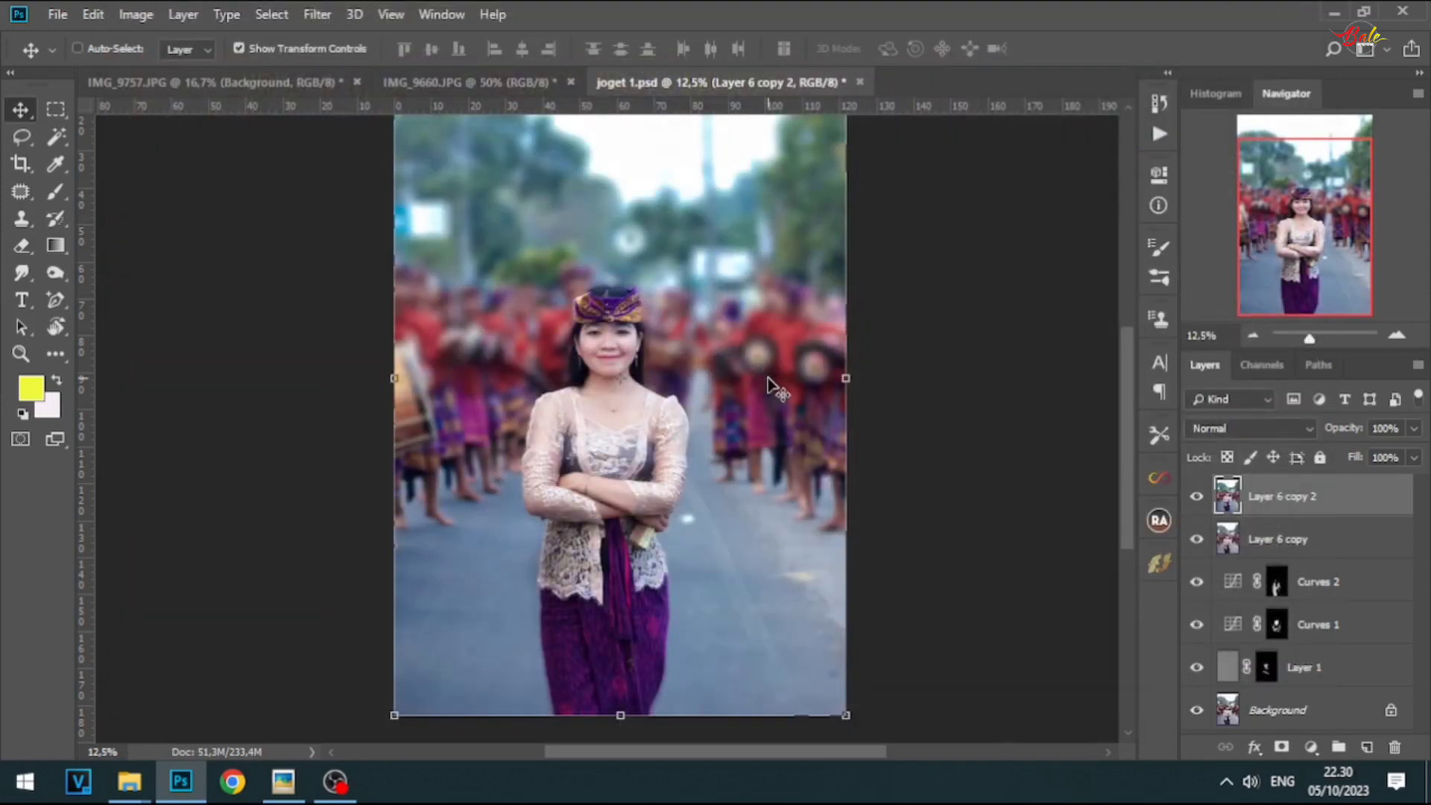
# - Compare the picture with the colour-graded Layer 6 copy 2 hidden and shown, and inspect the woman's face and upper body
pyautogui.click(1196, 497)
pyautogui.click(1196, 498)
pyautogui.click(1395, 336)
pyautogui.click(1395, 337)
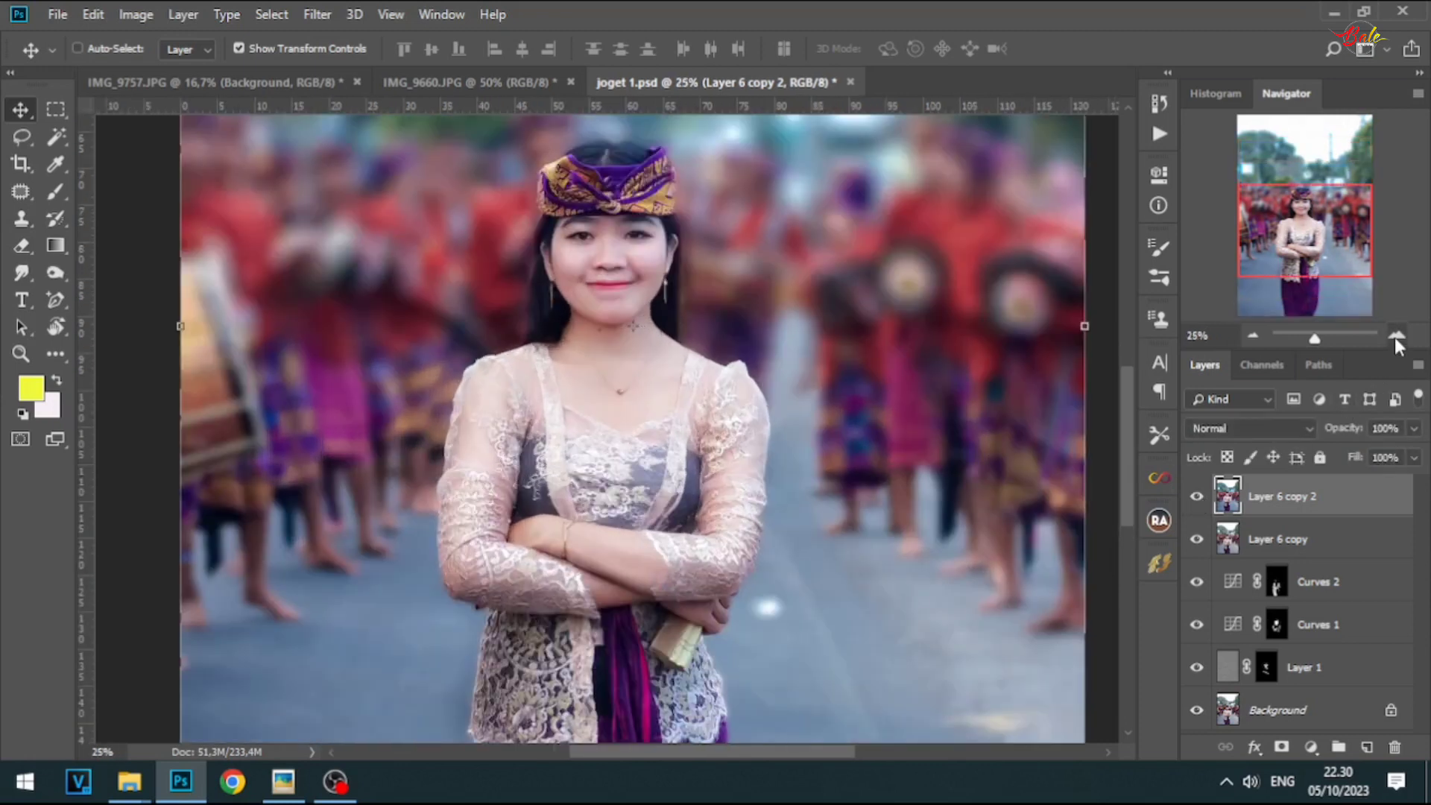
pyautogui.click(1395, 337)
pyautogui.moveTo(747, 380); pyautogui.dragTo(738, 425)
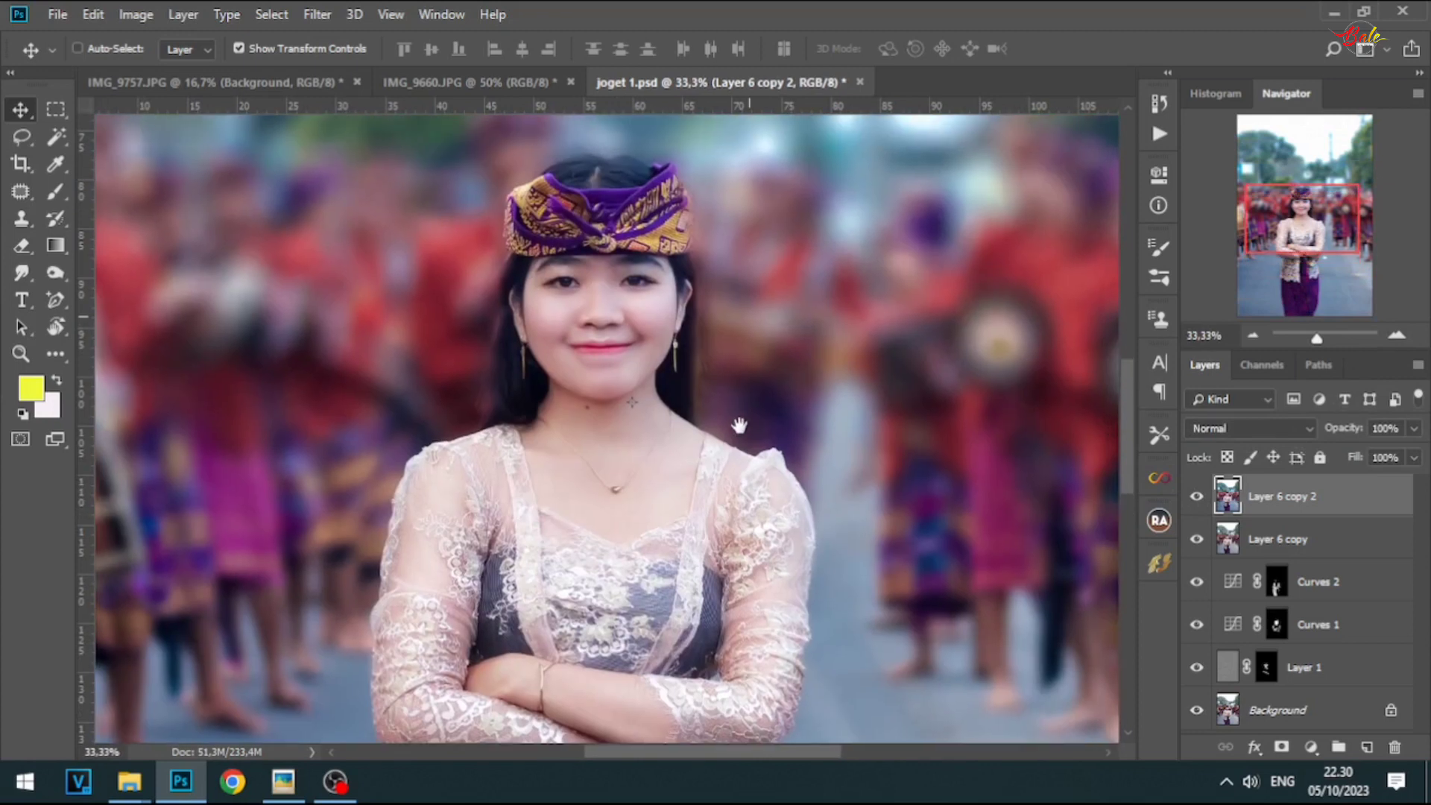
# - Select the Blur tool
pyautogui.click(26, 271)
pyautogui.click(74, 294)
pyautogui.click(28, 272)
pyautogui.click(82, 275)
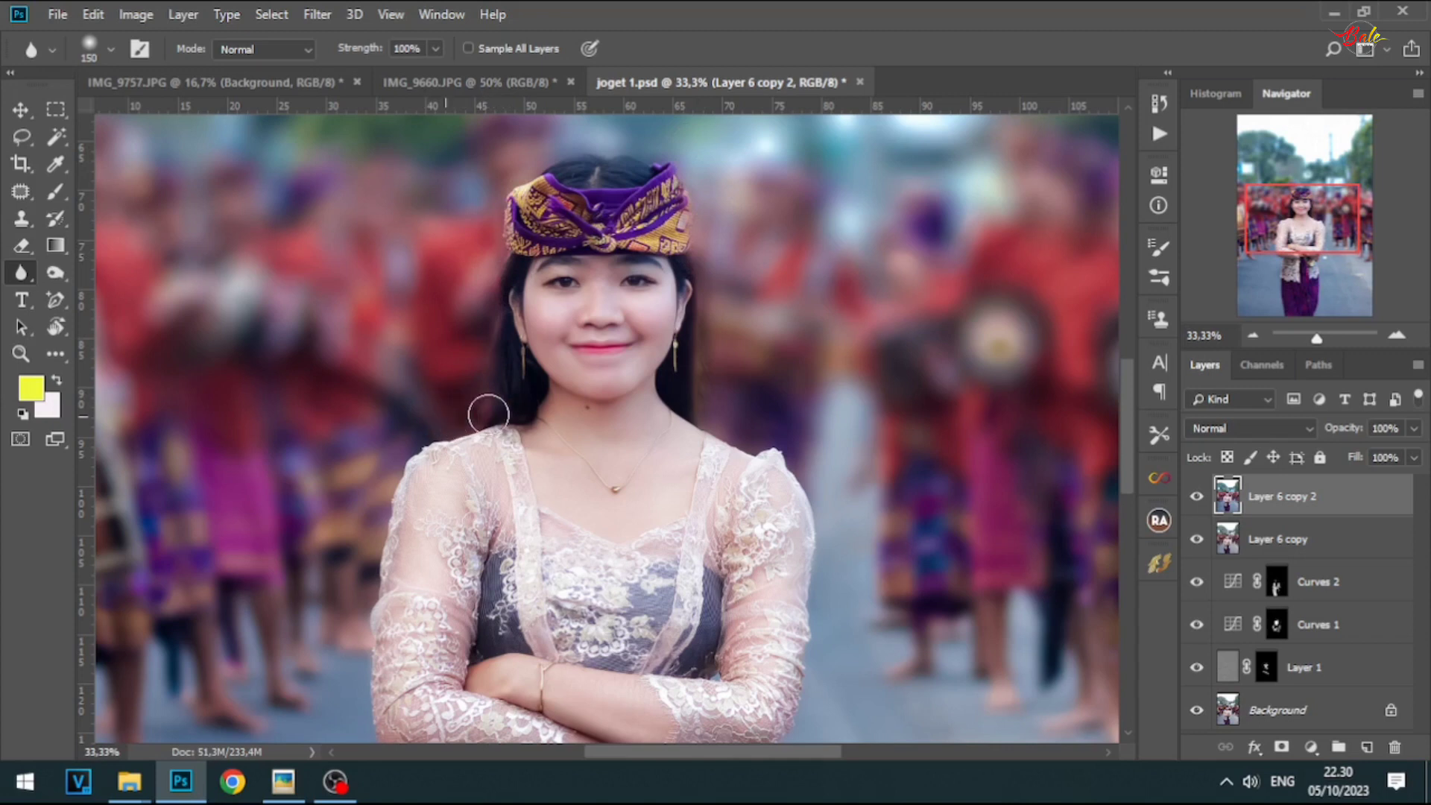
# - Examine the colour-graded picture as a whole at several magnifications
pyautogui.click(1251, 332)
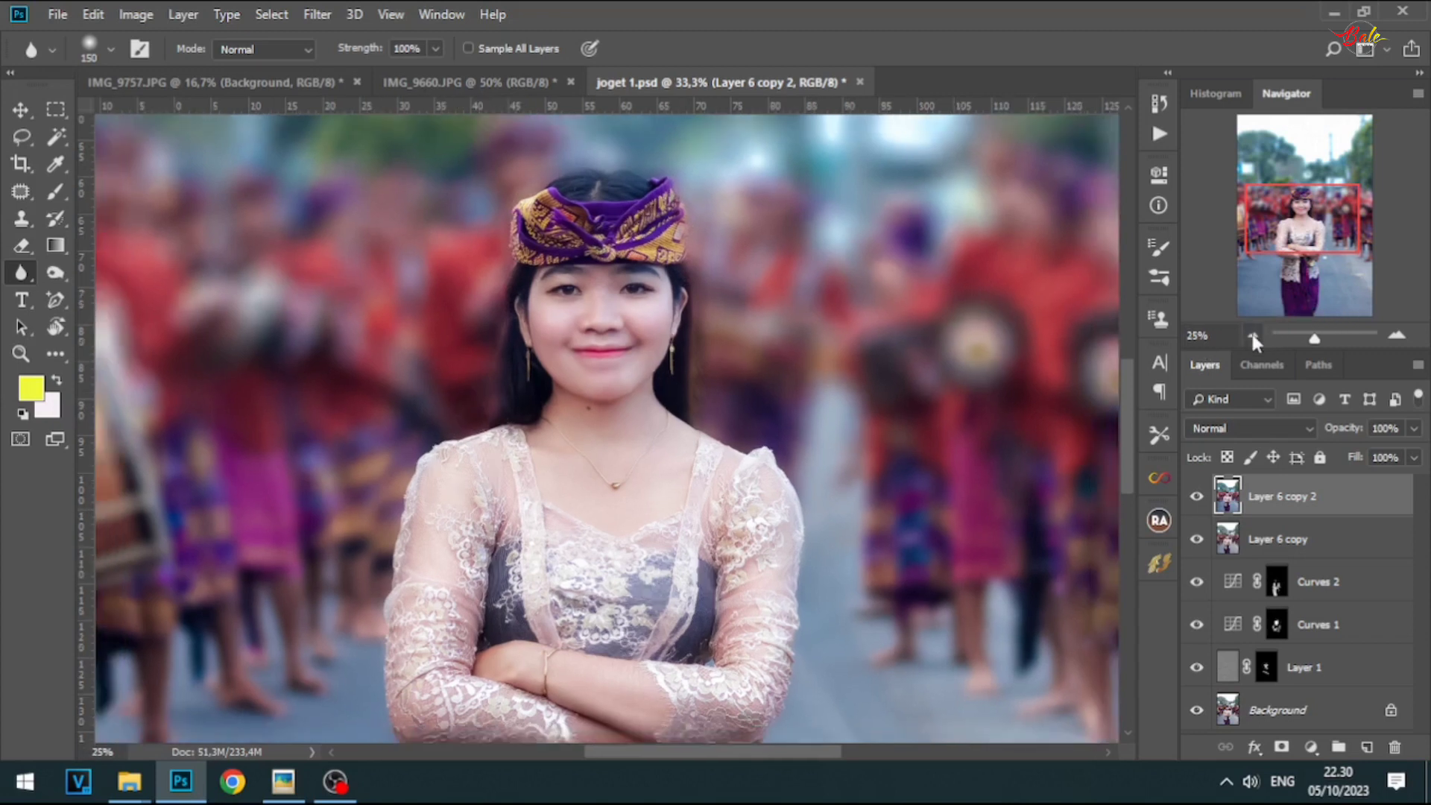
pyautogui.click(1251, 333)
pyautogui.click(1251, 332)
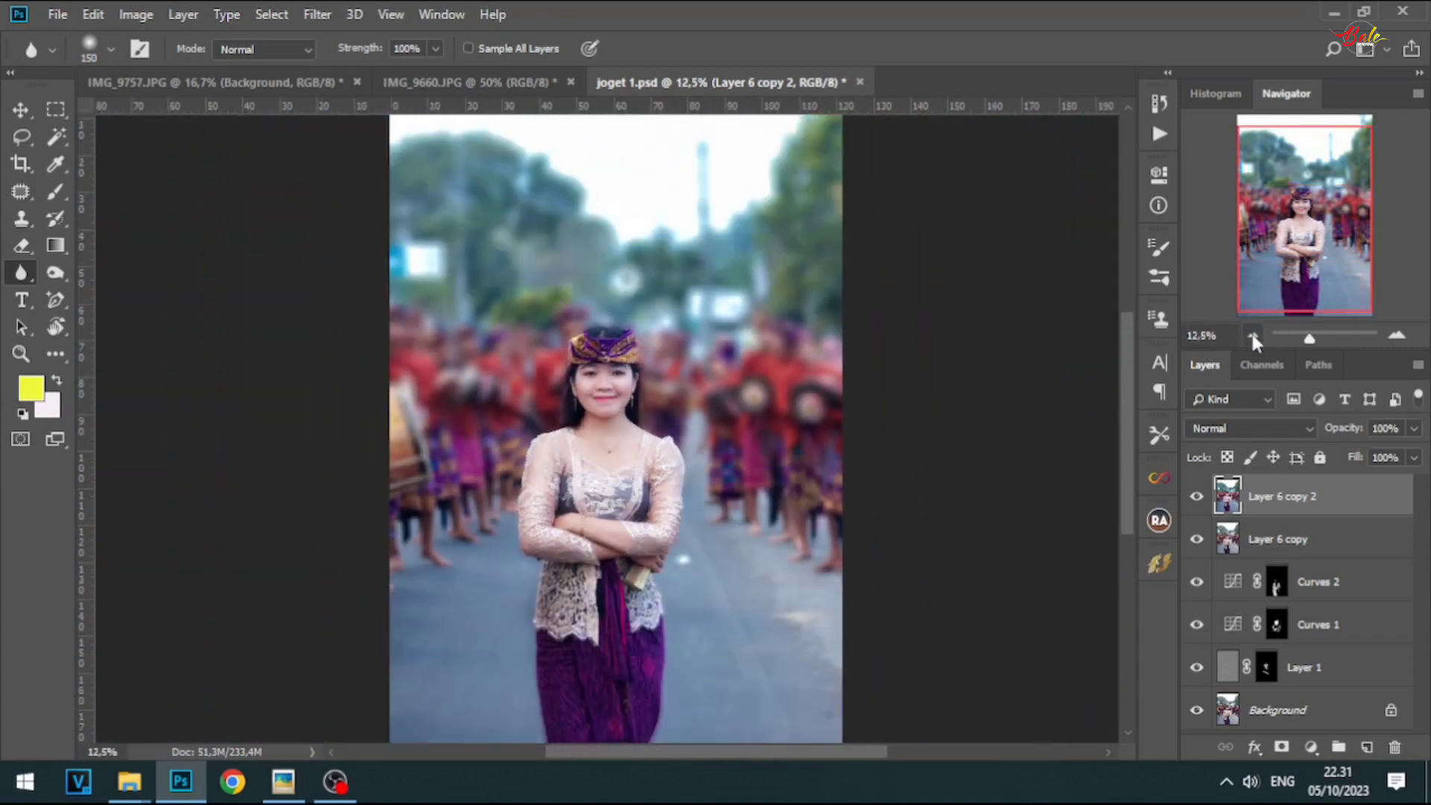
pyautogui.click(1252, 337)
pyautogui.click(1394, 333)
pyautogui.click(1393, 333)
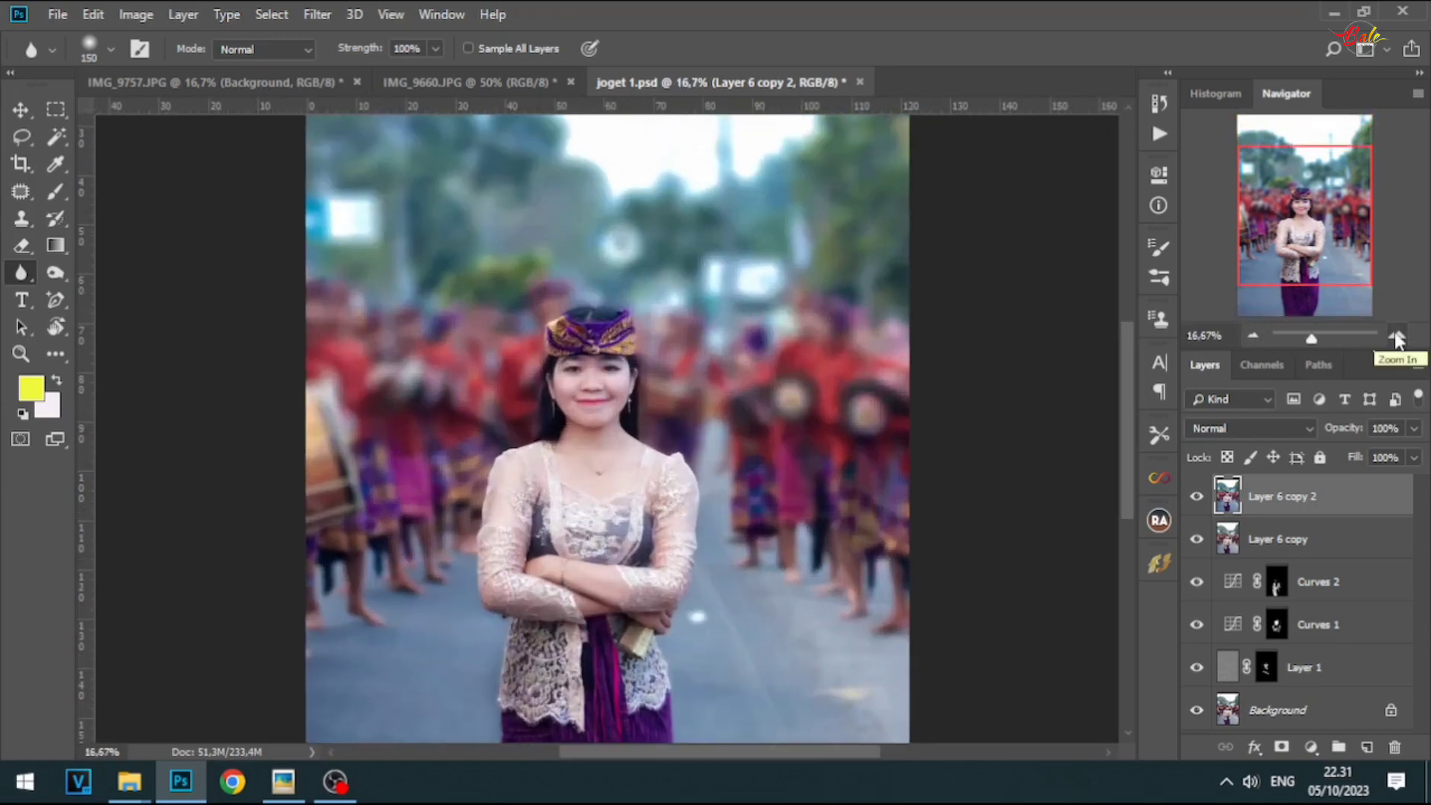
pyautogui.click(1253, 333)
pyautogui.click(1253, 332)
# - Set the foreground colour to near-black #010100
pyautogui.click(41, 392)
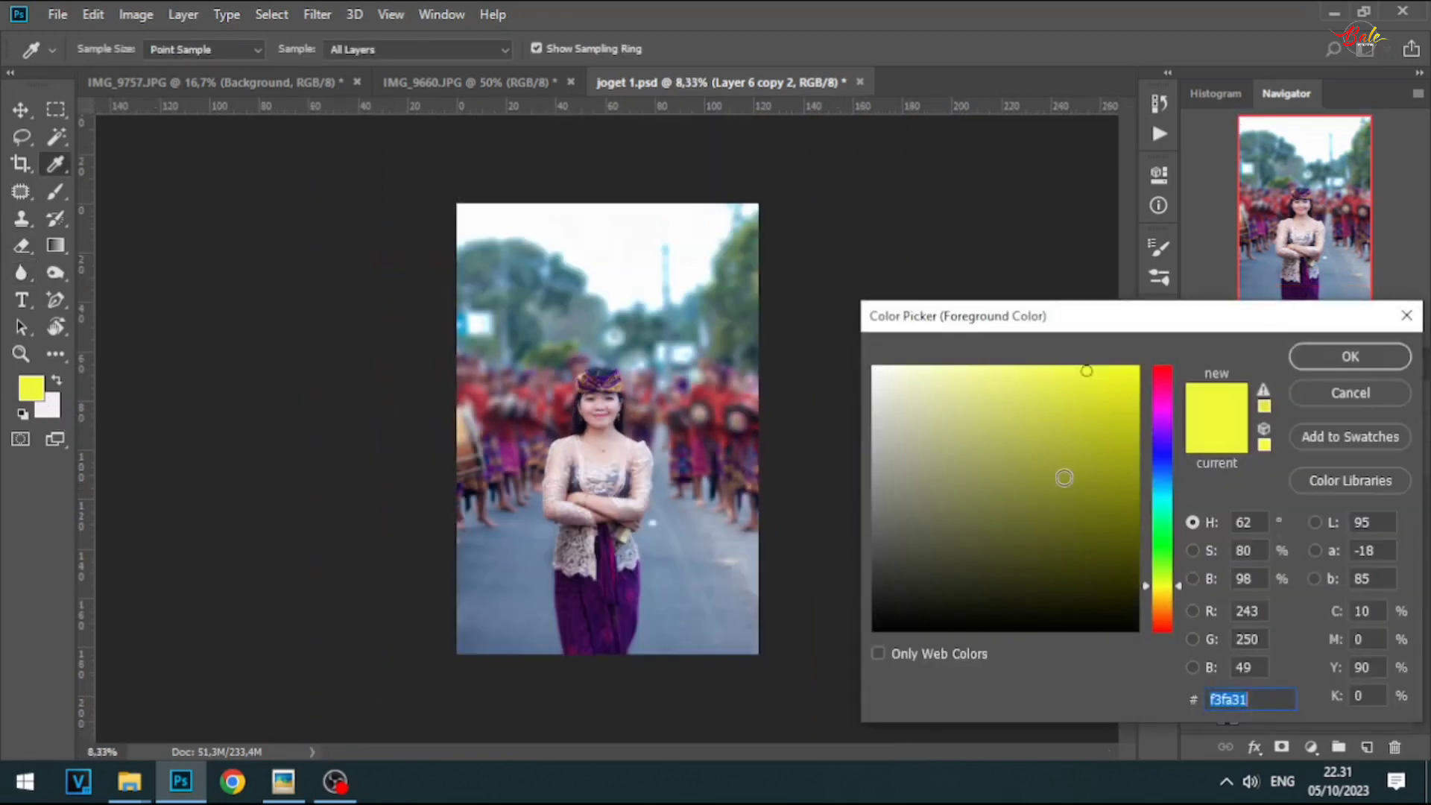
pyautogui.click(1136, 626)
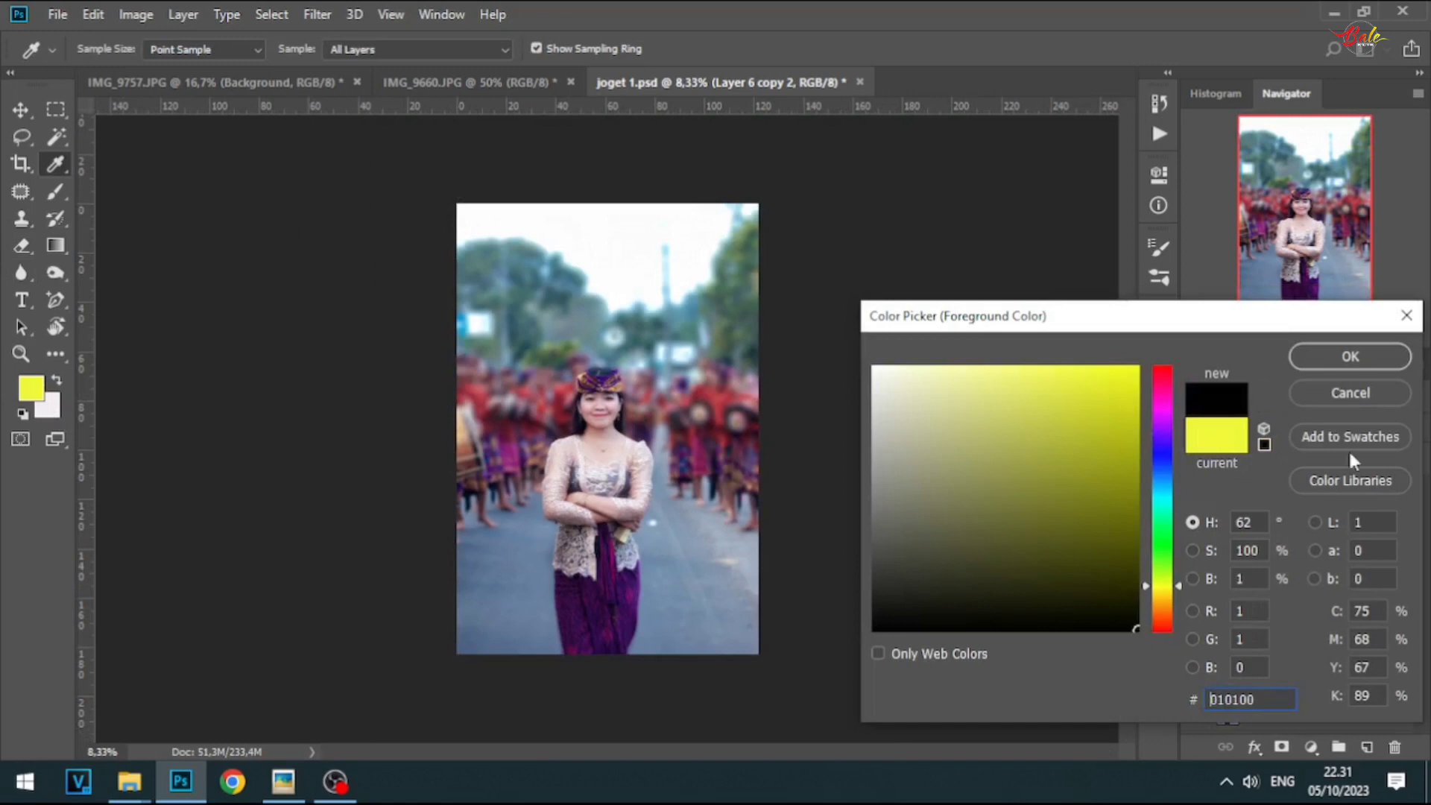
pyautogui.click(1364, 363)
# - Add a Gradient Fill layer as a dark vignette with Radial style, Reverse on and Scale 264%
pyautogui.click(1310, 747)
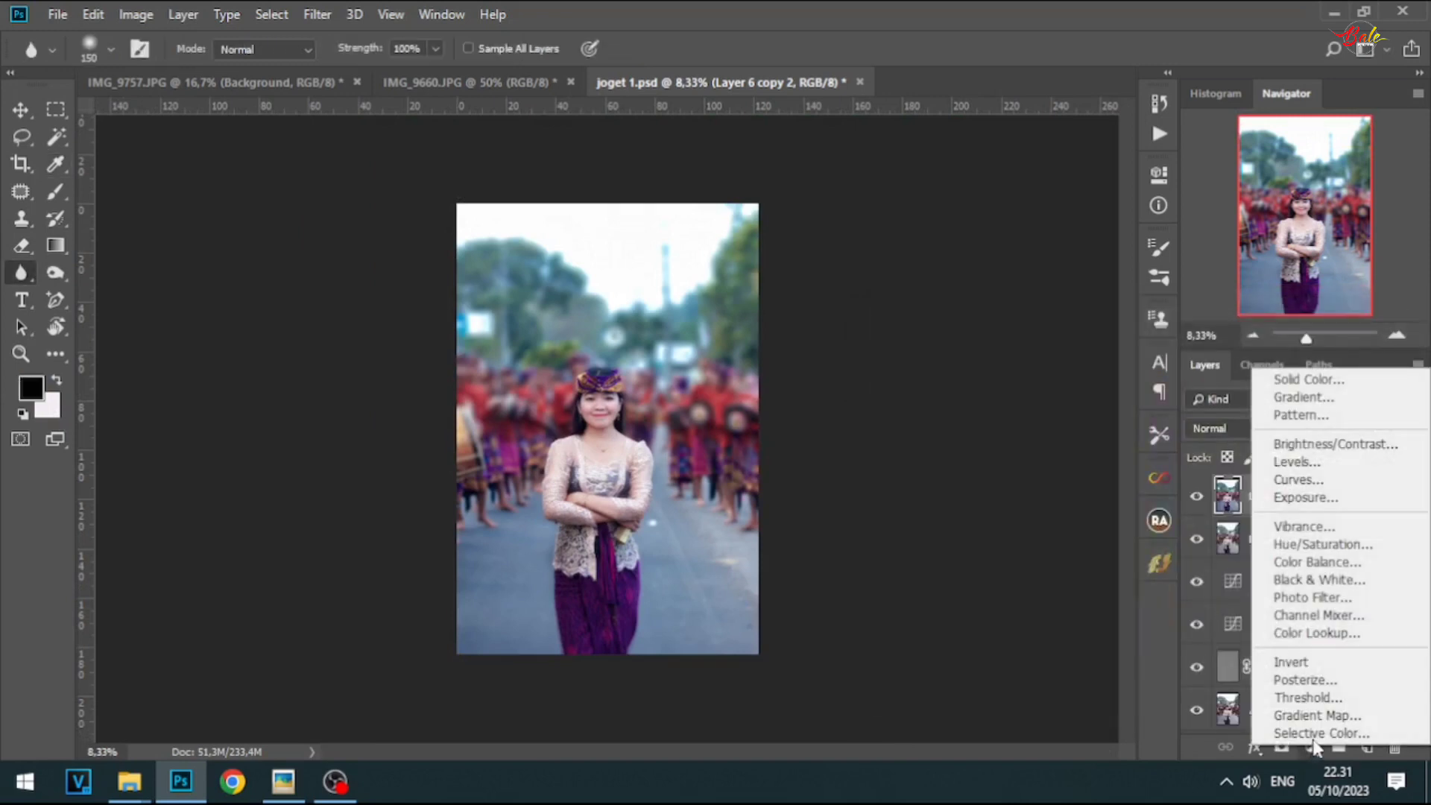
pyautogui.click(1318, 401)
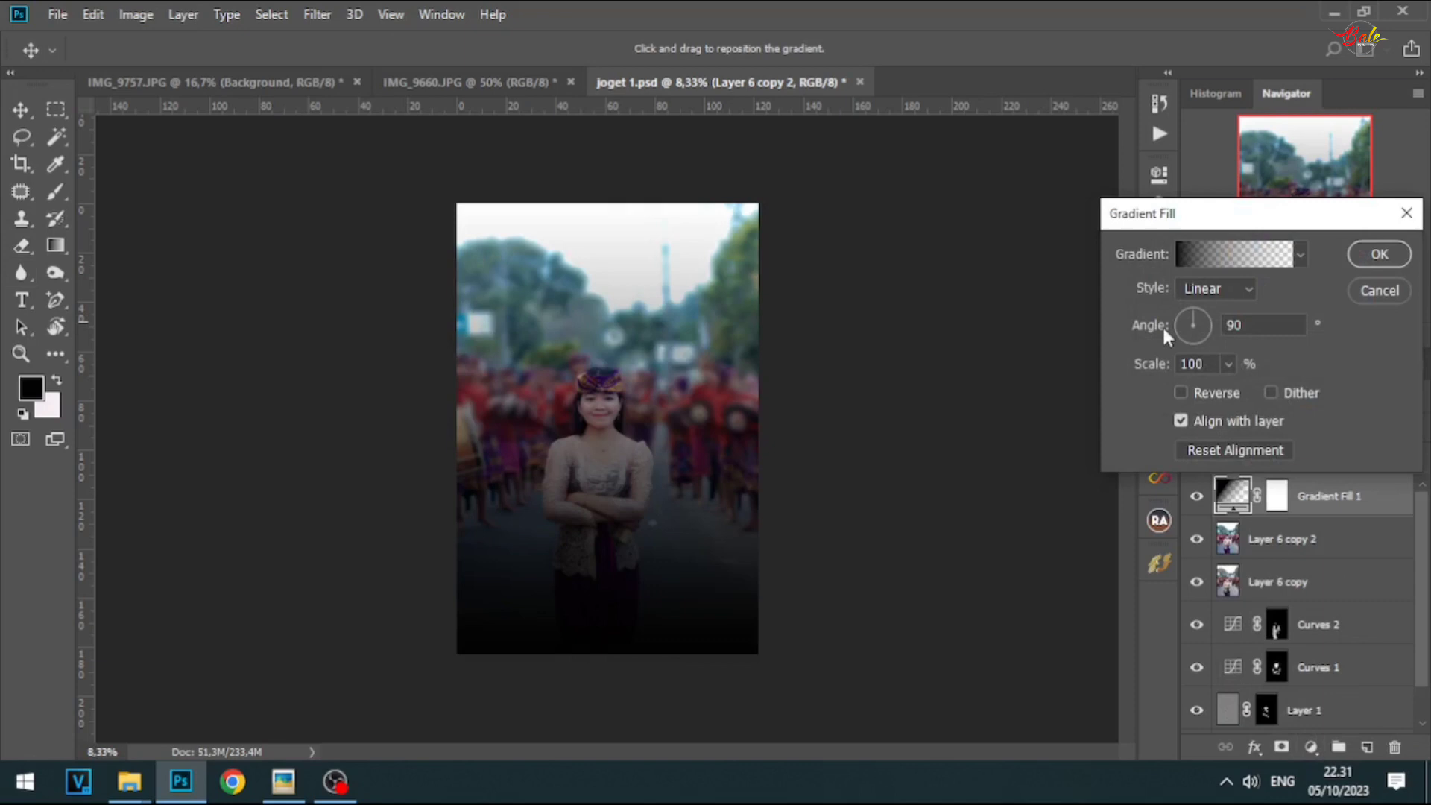
pyautogui.click(1222, 291)
pyautogui.click(1207, 322)
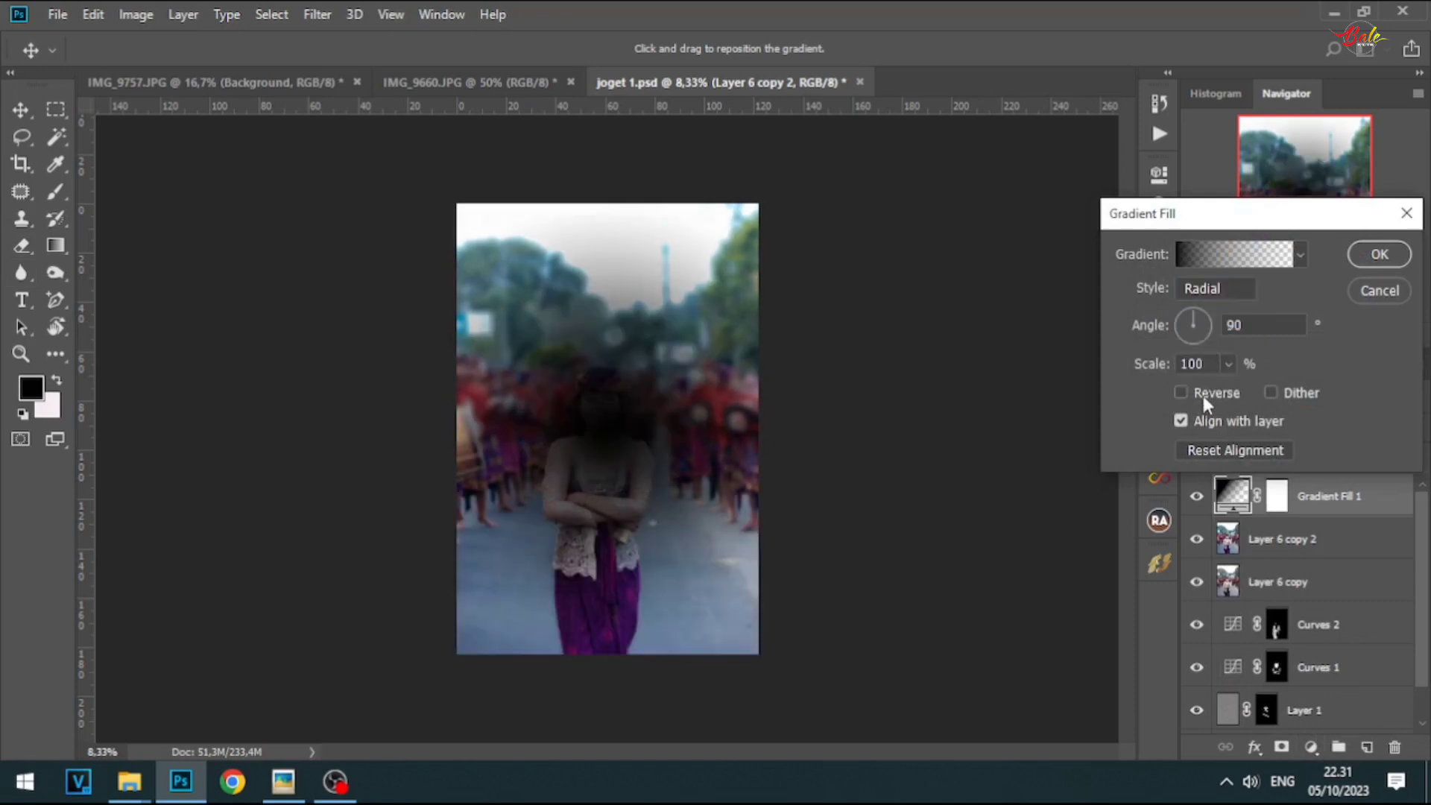
pyautogui.click(1204, 395)
pyautogui.click(1228, 364)
pyautogui.moveTo(1233, 387); pyautogui.dragTo(1251, 400)
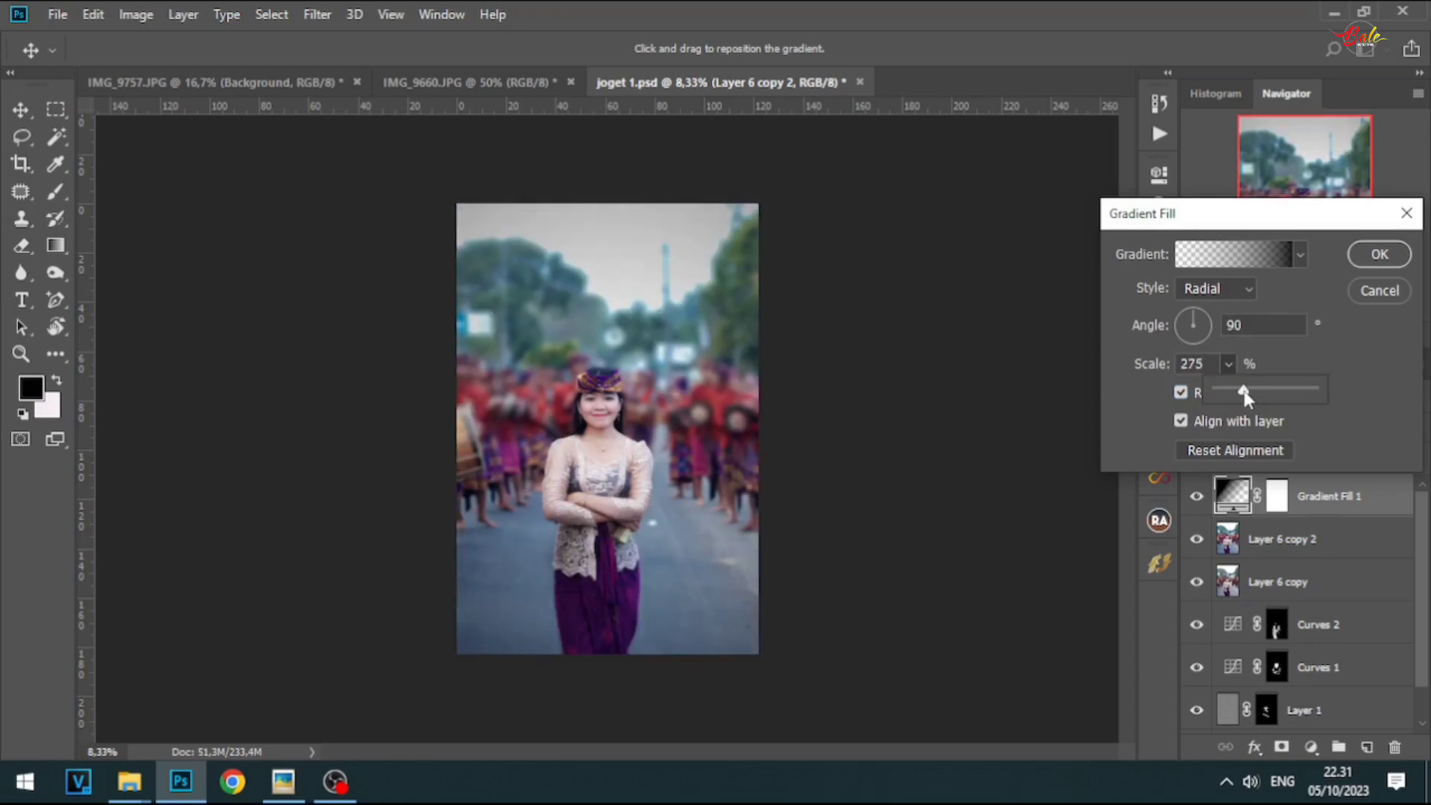
pyautogui.moveTo(1242, 391); pyautogui.dragTo(1236, 392)
pyautogui.click(1379, 254)
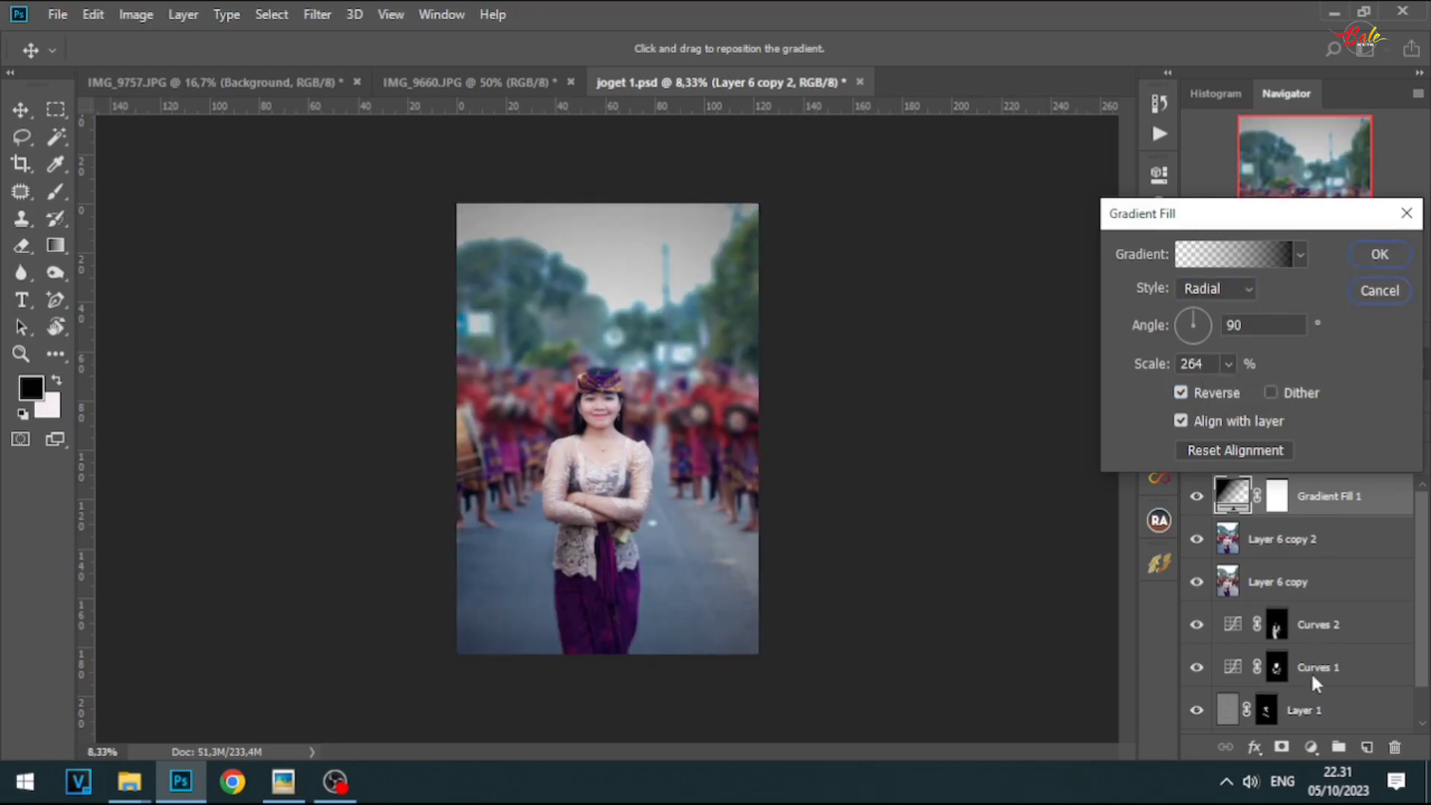
# - Add a Levels adjustment layer and set its shadow input level to 3
pyautogui.click(1310, 746)
pyautogui.click(1278, 459)
pyautogui.moveTo(945, 381); pyautogui.dragTo(947, 381)
# - Add a Curves adjustment layer above the Levels layer and place a midtone point on its RGB curve at input 132
pyautogui.click(1310, 747)
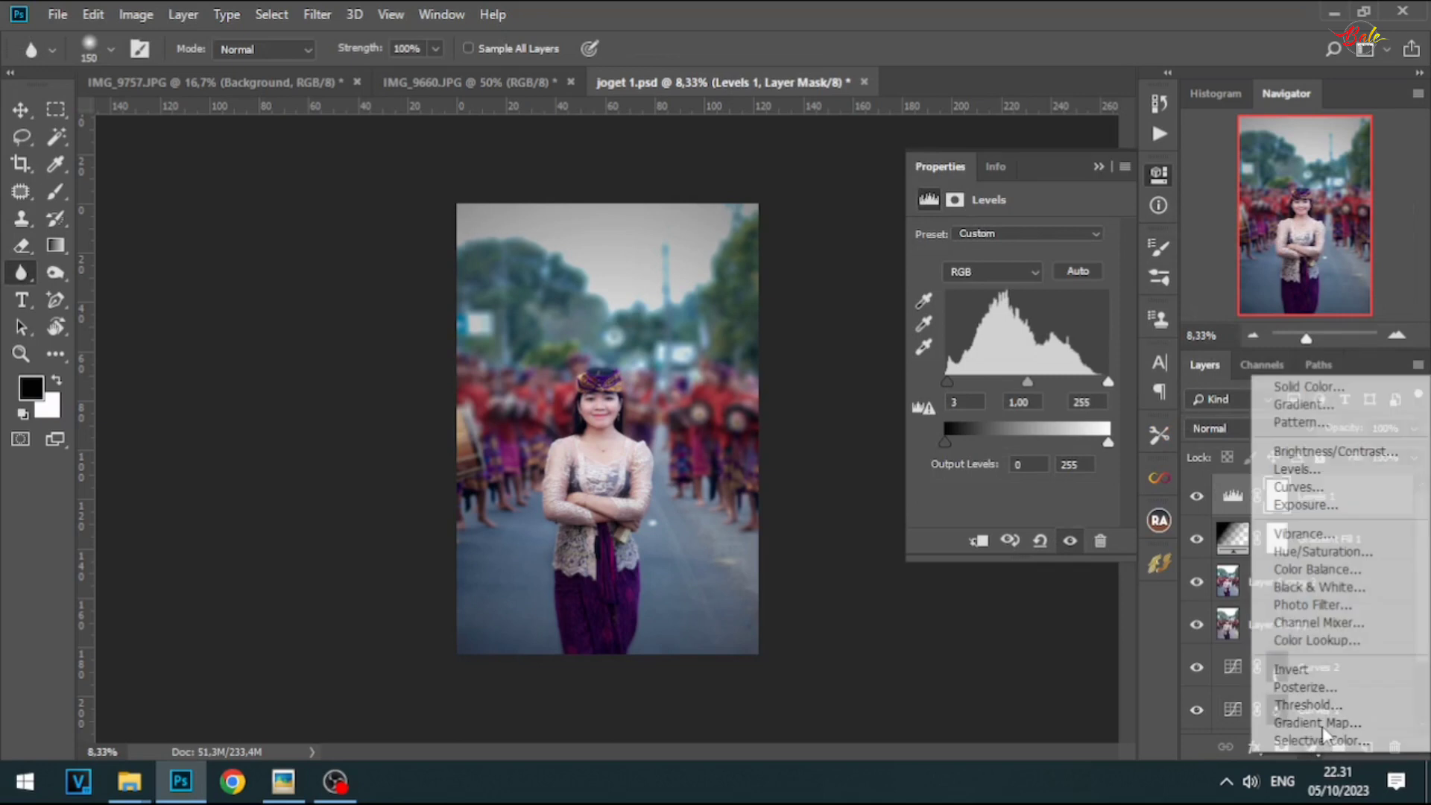
pyautogui.click(1320, 487)
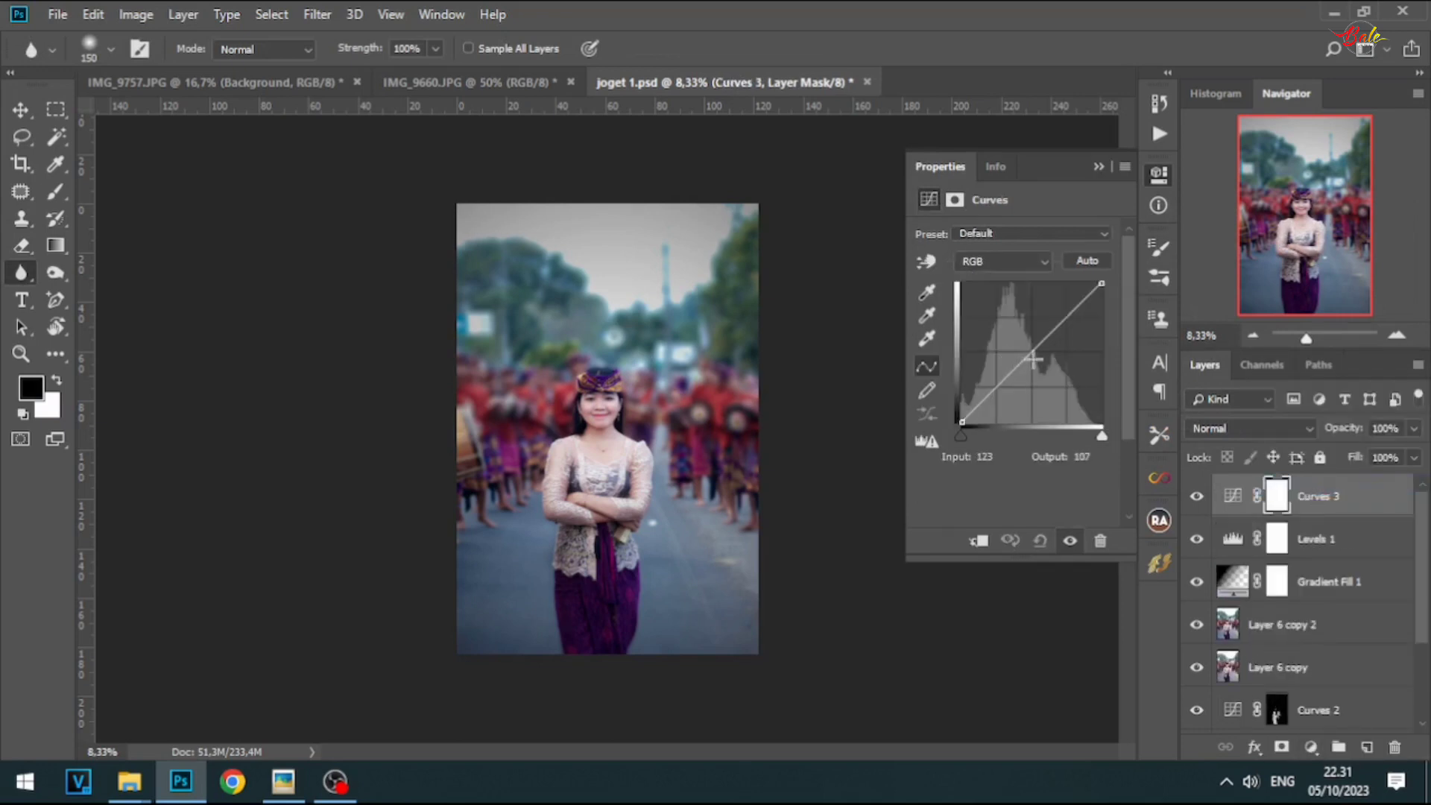
pyautogui.click(1034, 354)
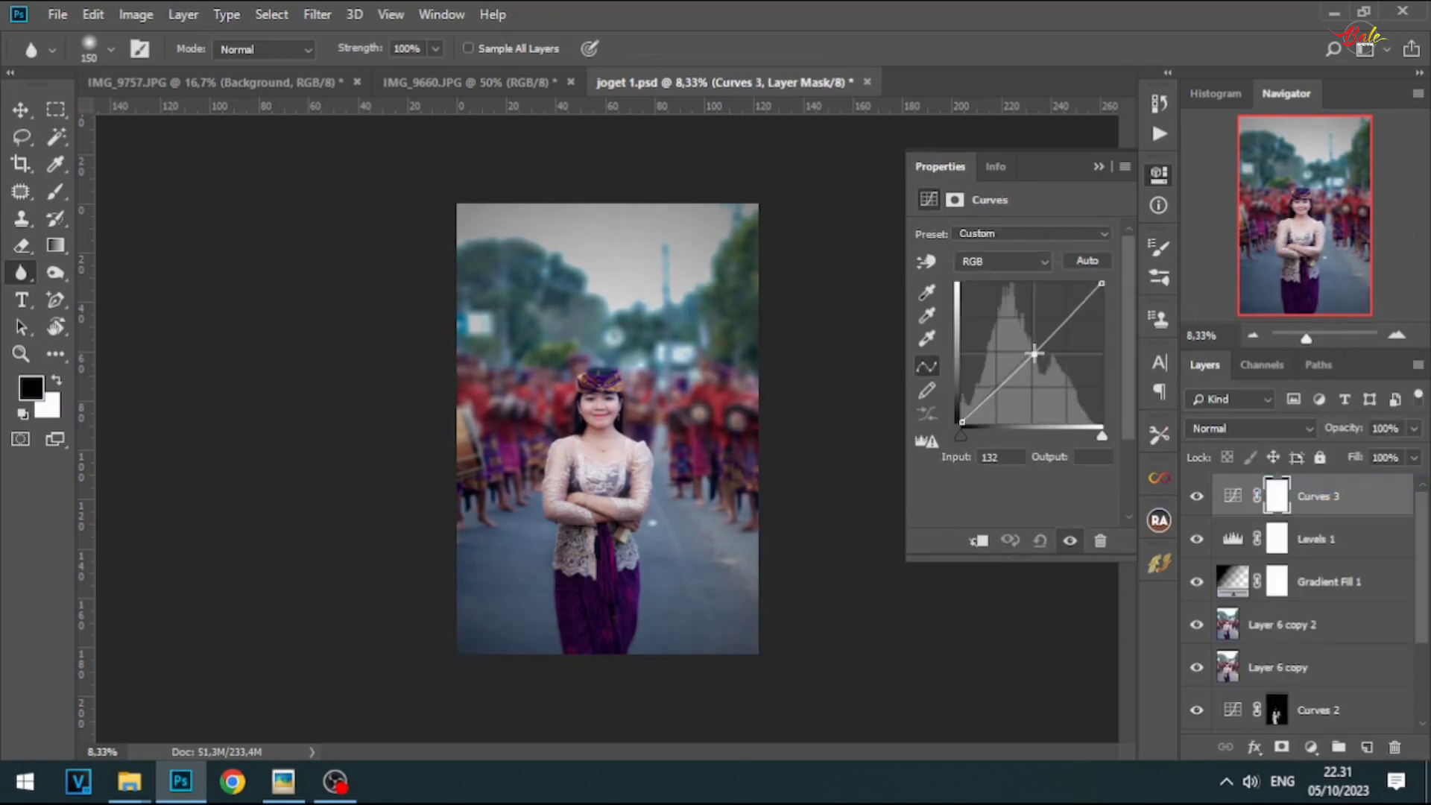
pyautogui.click(1099, 167)
pyautogui.click(1398, 336)
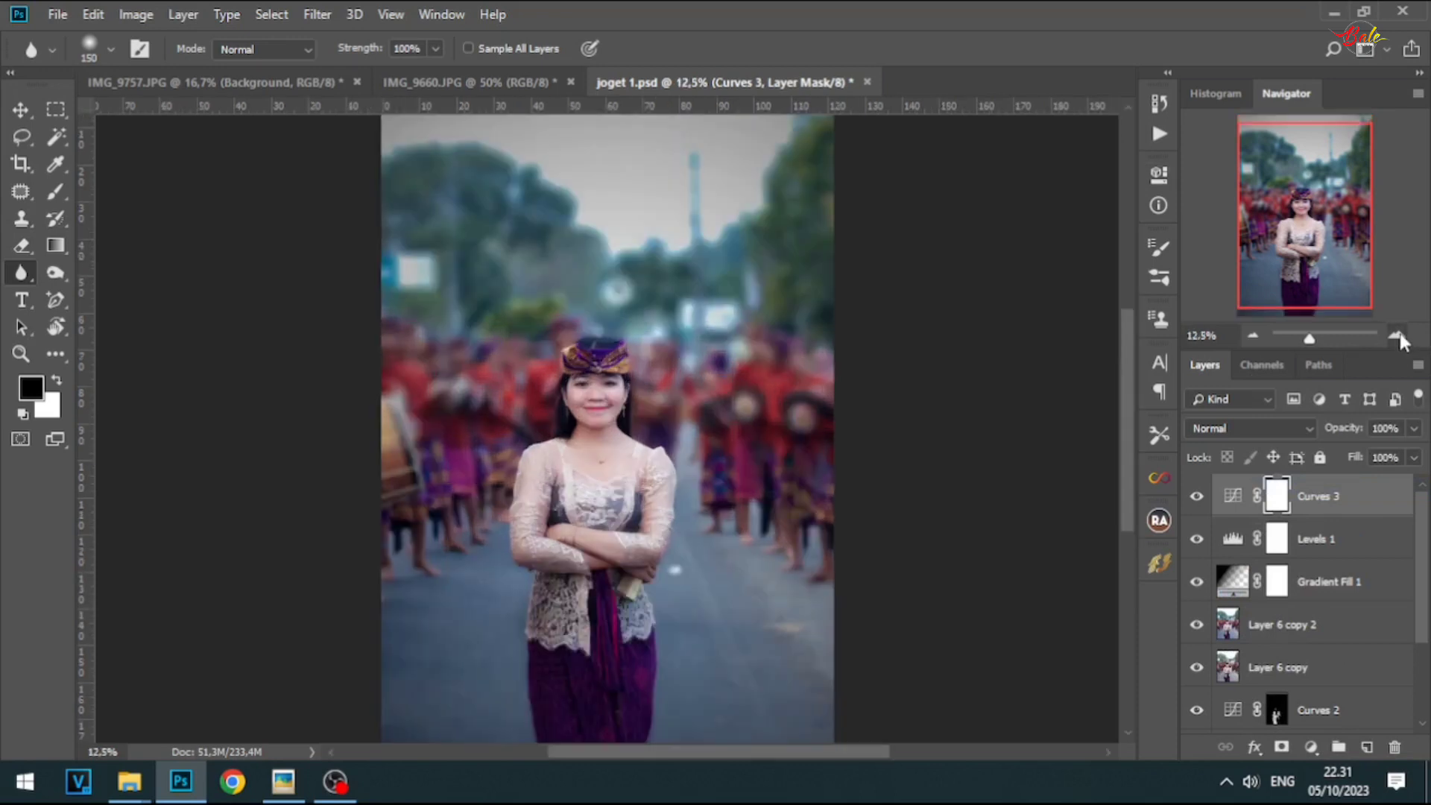
pyautogui.click(1398, 336)
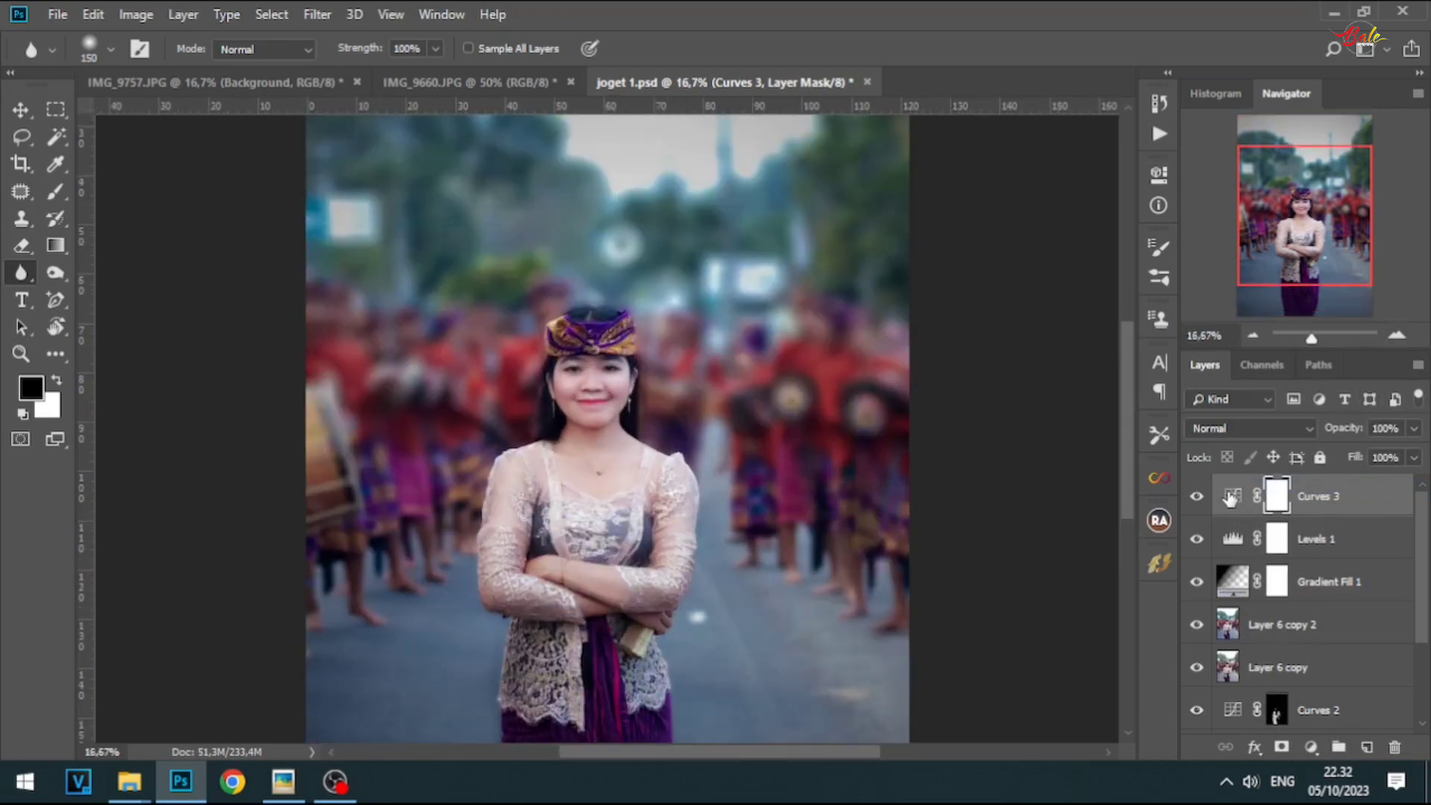
# - In the top Curves layer's Blue channel, place a midtone point and a shadow point at input 67
pyautogui.doubleClick(1229, 498)
pyautogui.click(1002, 261)
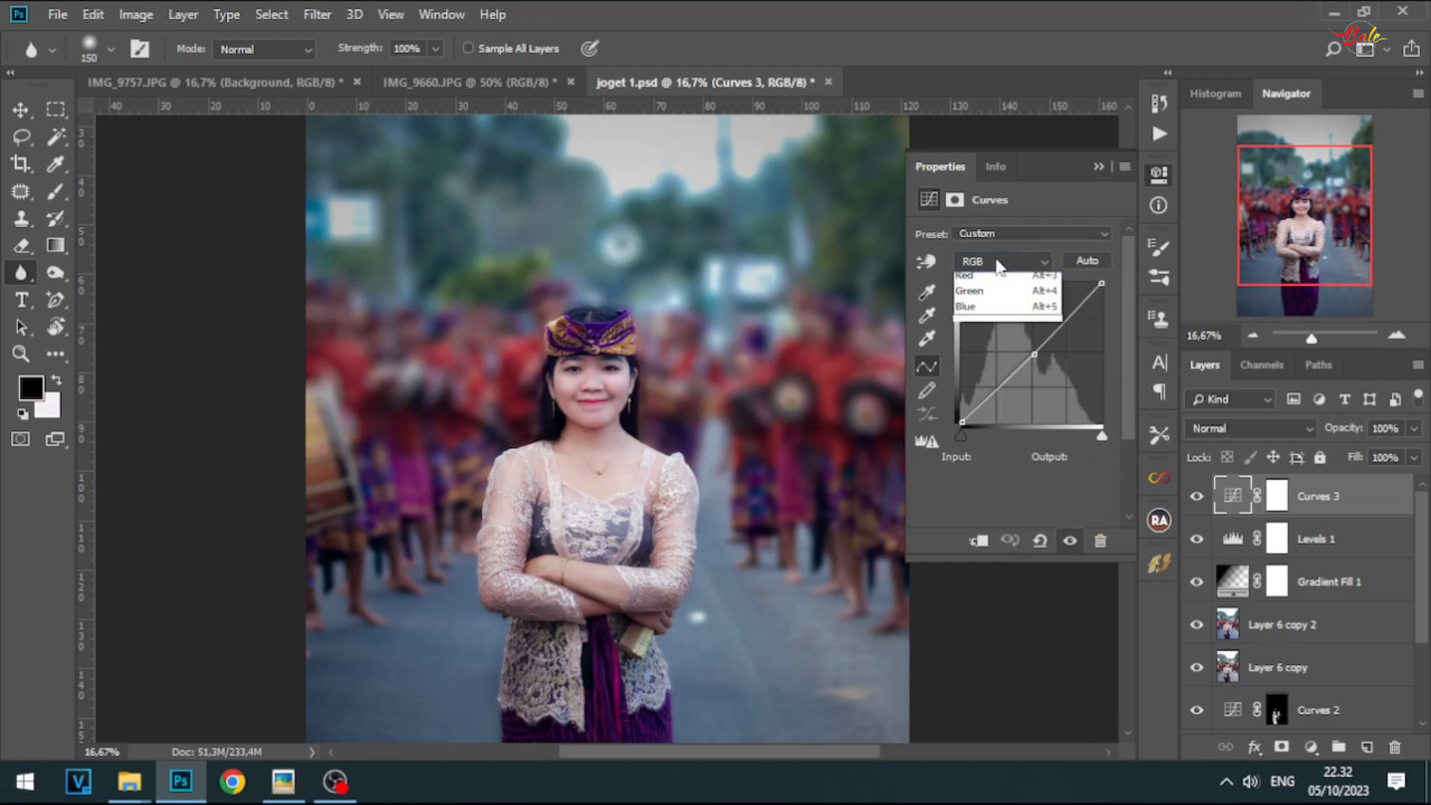
pyautogui.click(976, 309)
pyautogui.click(1031, 349)
pyautogui.moveTo(1010, 378); pyautogui.dragTo(999, 385)
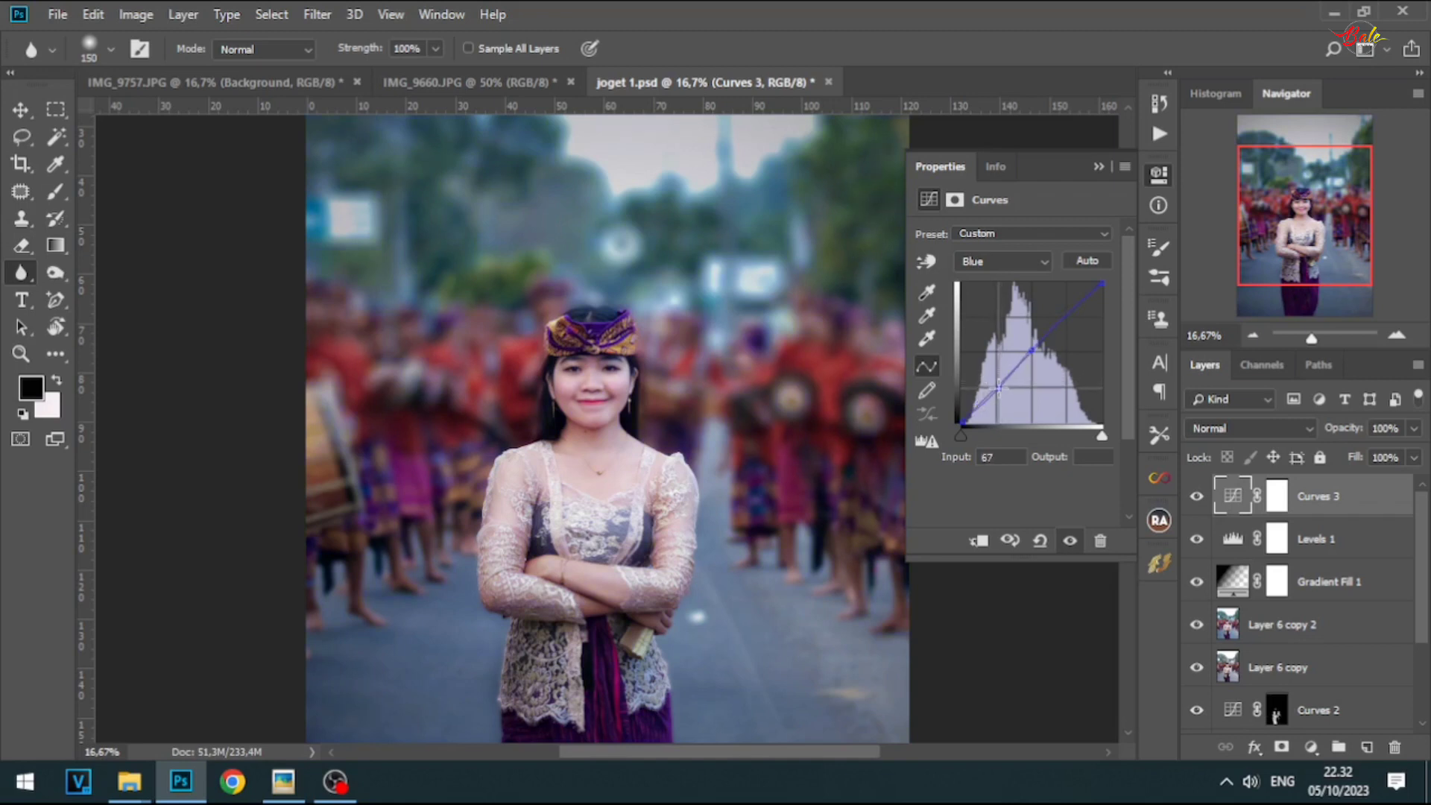
pyautogui.click(1100, 170)
# - Examine the woman and the overall colour tone of the picture at several magnifications
pyautogui.hotkey('ctrl', '+')
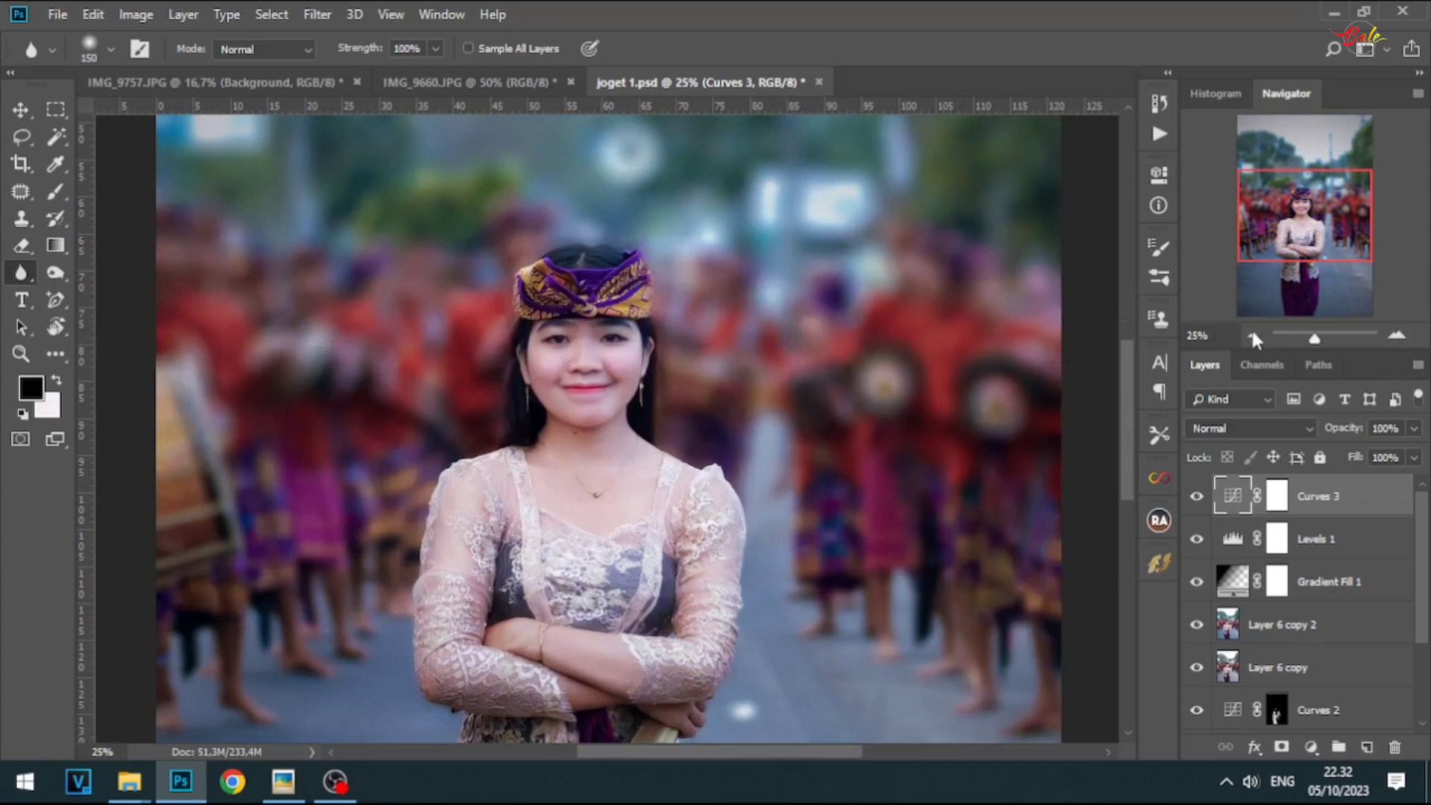
pyautogui.click(1254, 338)
pyautogui.click(1254, 337)
pyautogui.click(1254, 337)
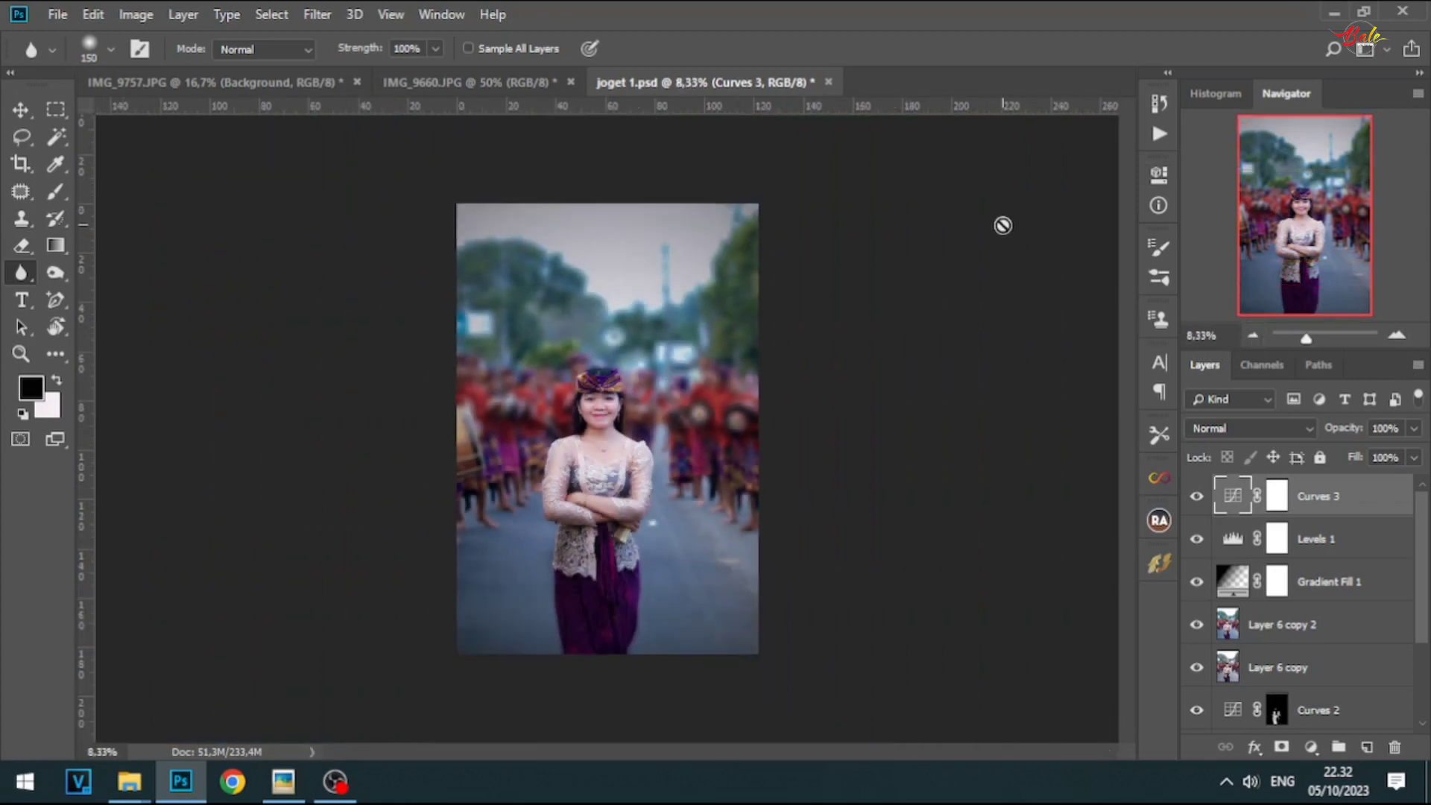
pyautogui.click(1397, 336)
pyautogui.click(1399, 336)
pyautogui.click(1399, 336)
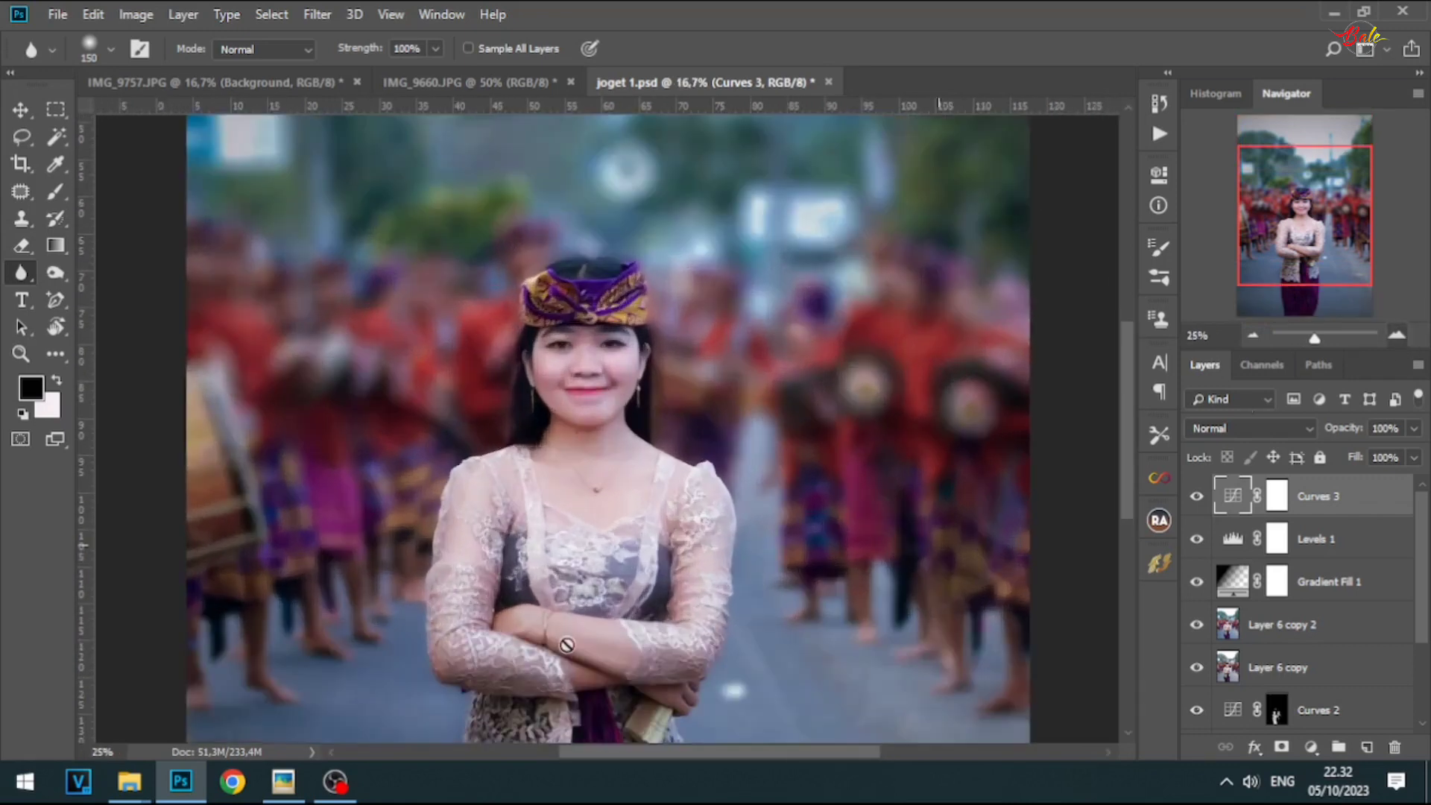
pyautogui.click(1252, 335)
# - Group all the layers above Background, from the top Curves layer down to Layer 1
pyautogui.keyDown('ctrl'); pyautogui.click(1334, 548); pyautogui.keyUp('ctrl')
pyautogui.keyDown('ctrl'); pyautogui.click(1337, 595); pyautogui.keyUp('ctrl')
pyautogui.keyDown('ctrl'); pyautogui.click(1335, 633); pyautogui.keyUp('ctrl')
pyautogui.keyDown('ctrl'); pyautogui.click(1326, 674); pyautogui.keyUp('ctrl')
pyautogui.scroll(-3, 1326, 674)
pyautogui.keyDown('shift'); pyautogui.click(1336, 628); pyautogui.keyUp('shift')
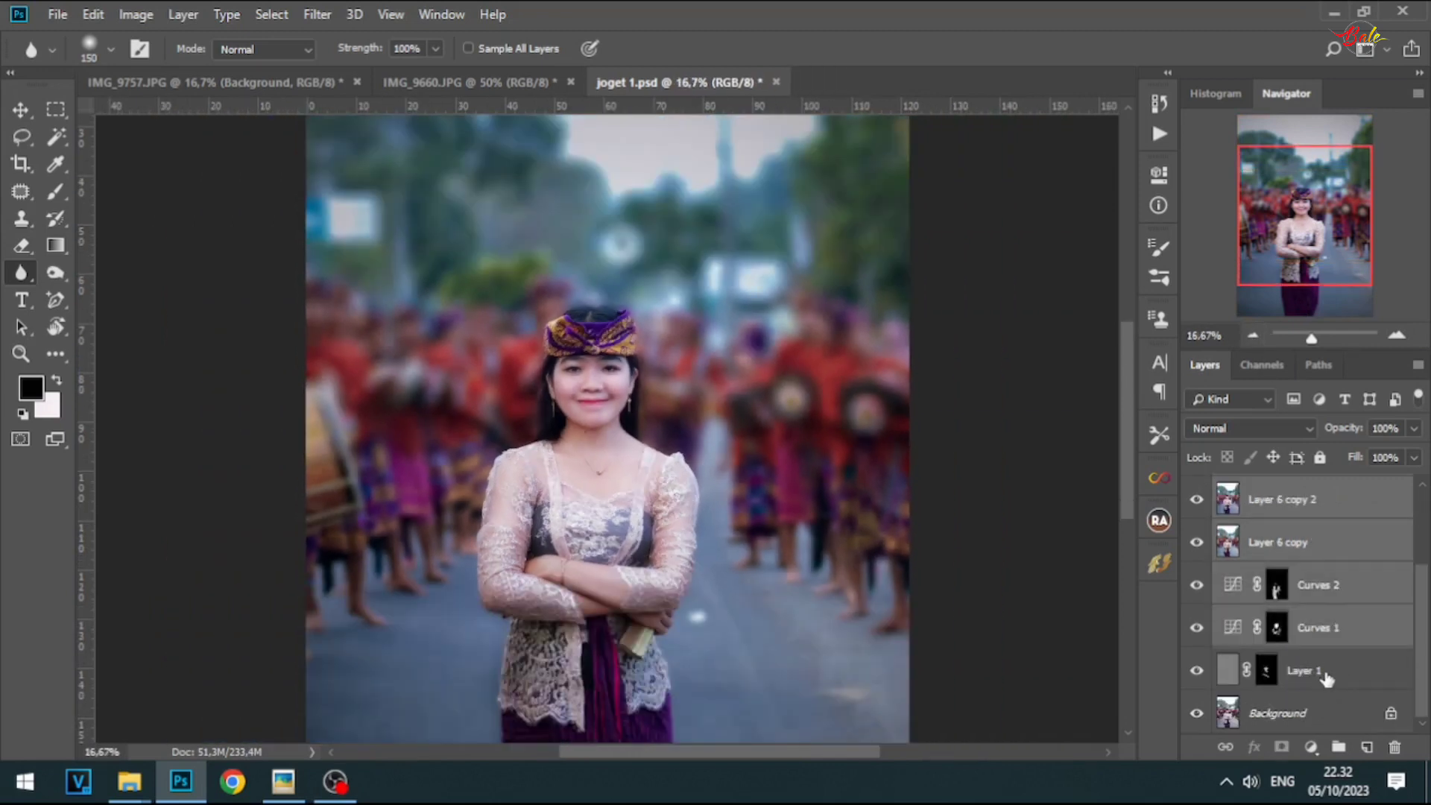
pyautogui.keyDown('ctrl'); pyautogui.click(1325, 674); pyautogui.keyUp('ctrl')
pyautogui.hotkey('ctrl', 'g')
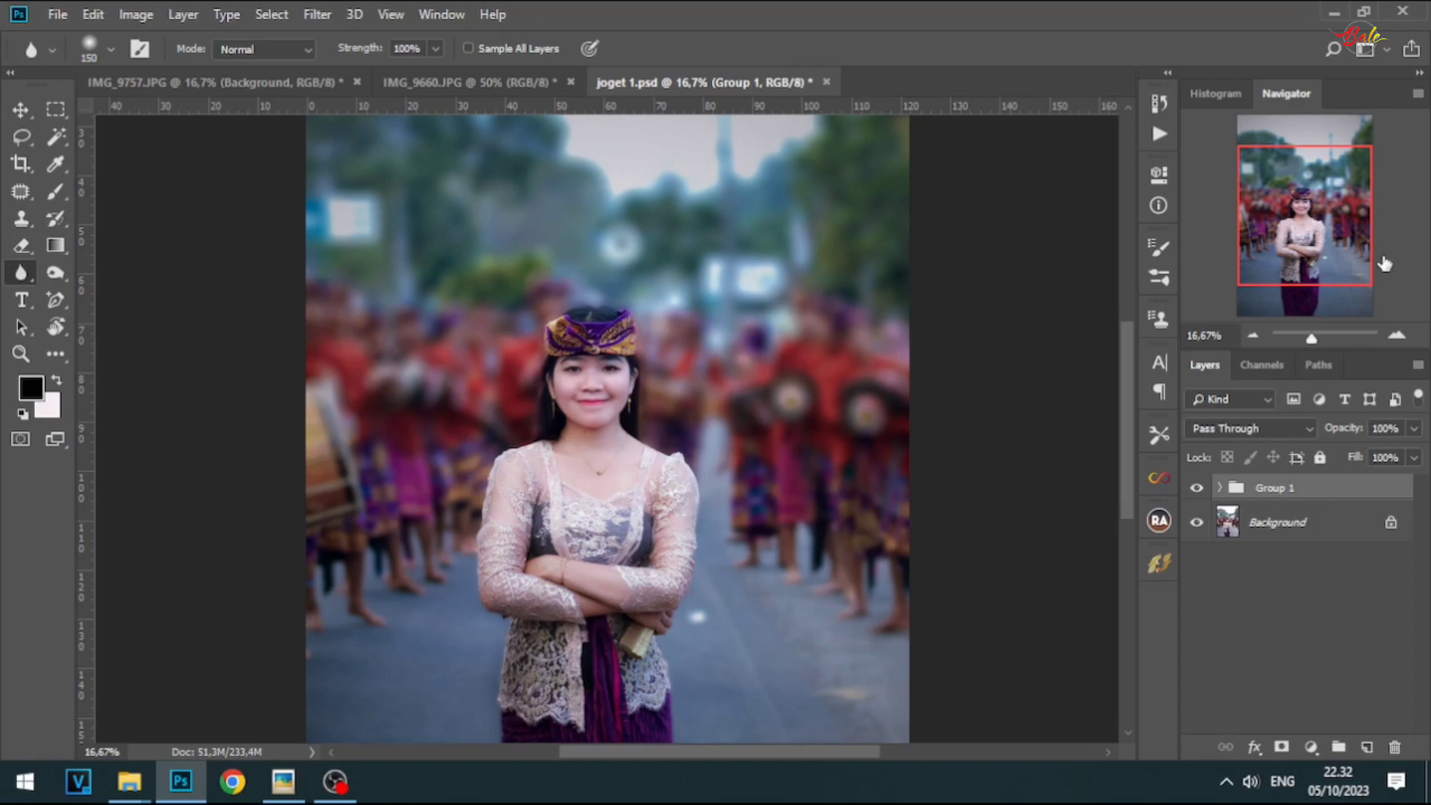
# - Compare the portrait before and after retouching at 33.33% by hiding and showing the layer group
pyautogui.click(1397, 337)
pyautogui.click(1397, 337)
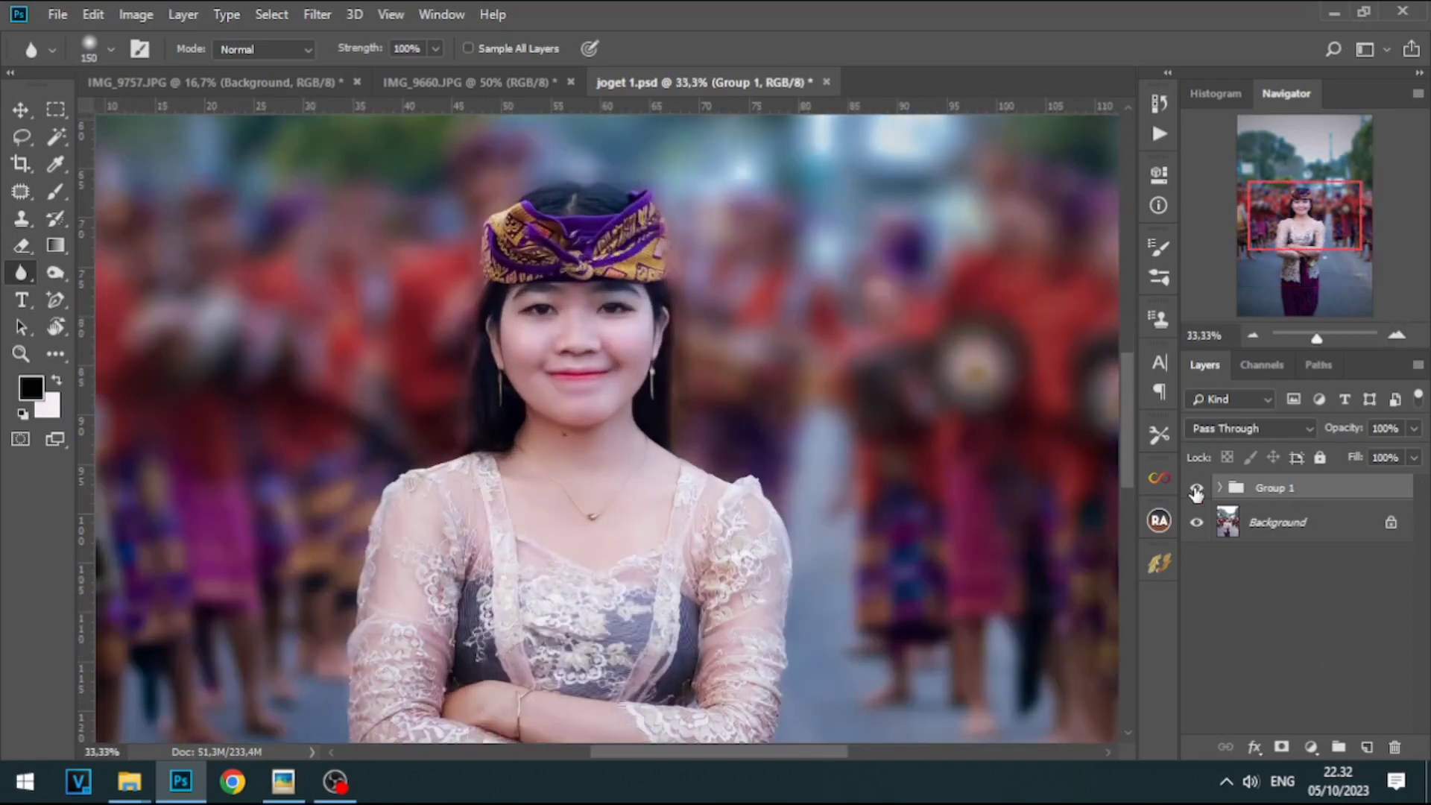
pyautogui.click(1196, 489)
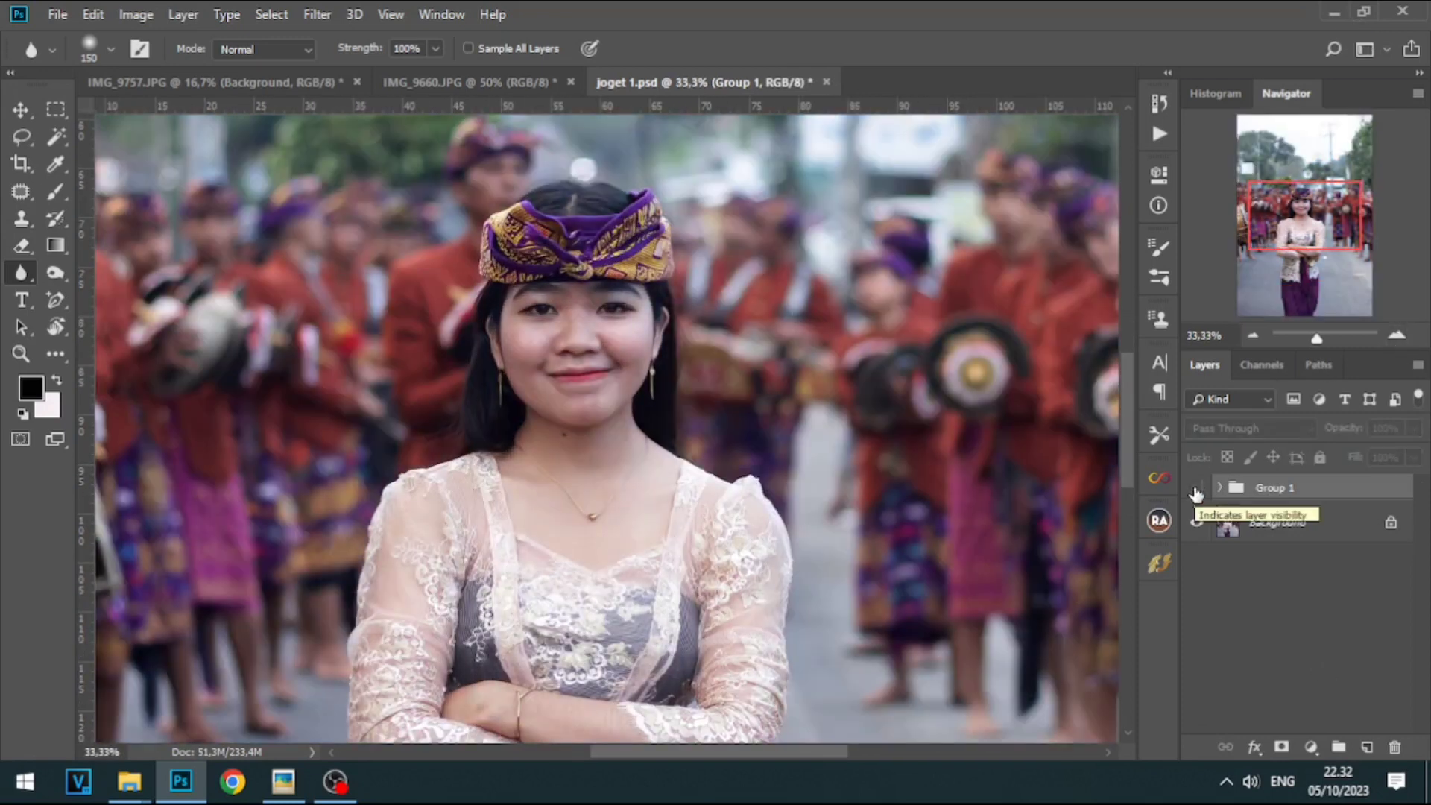
pyautogui.click(1196, 490)
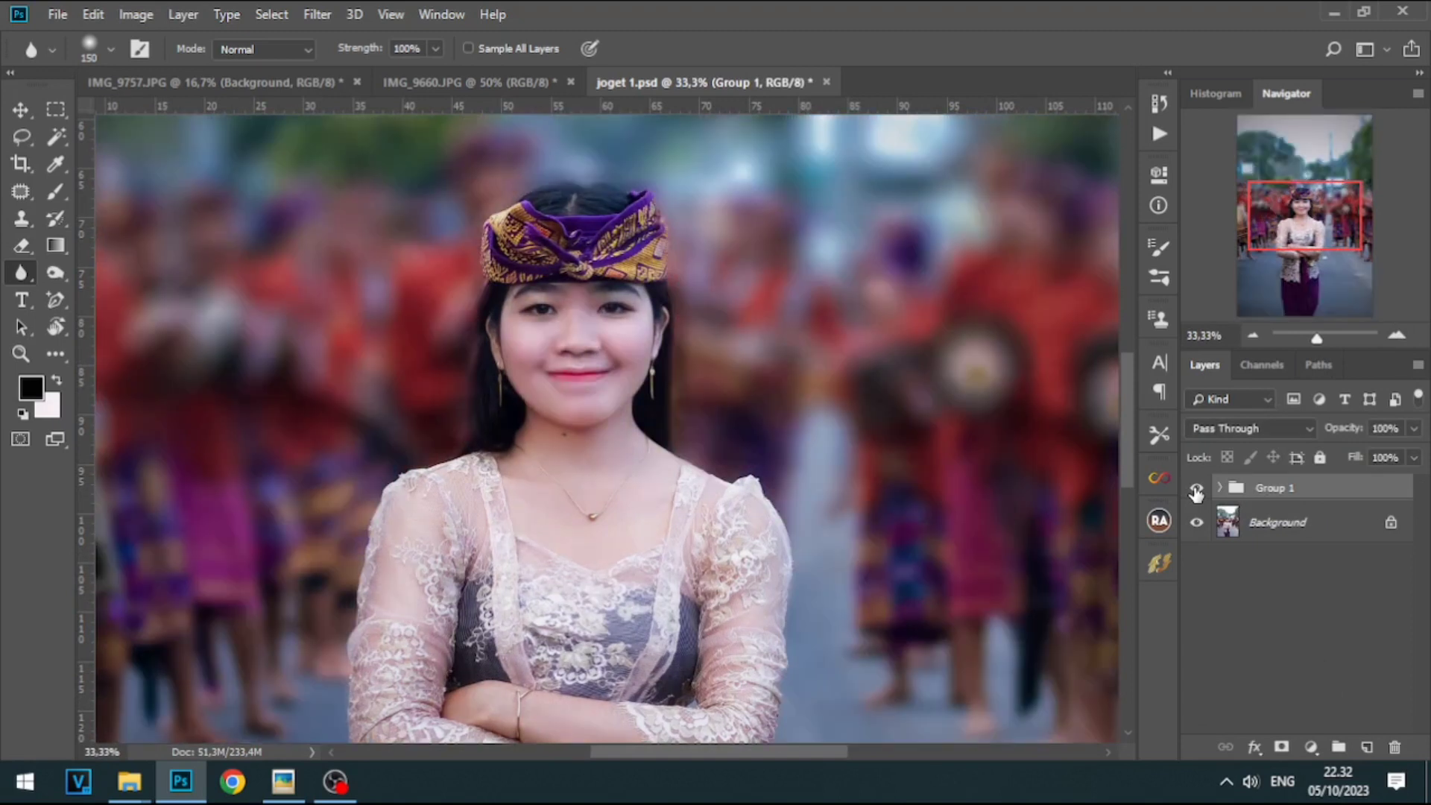
pyautogui.click(1196, 489)
pyautogui.click(1196, 489)
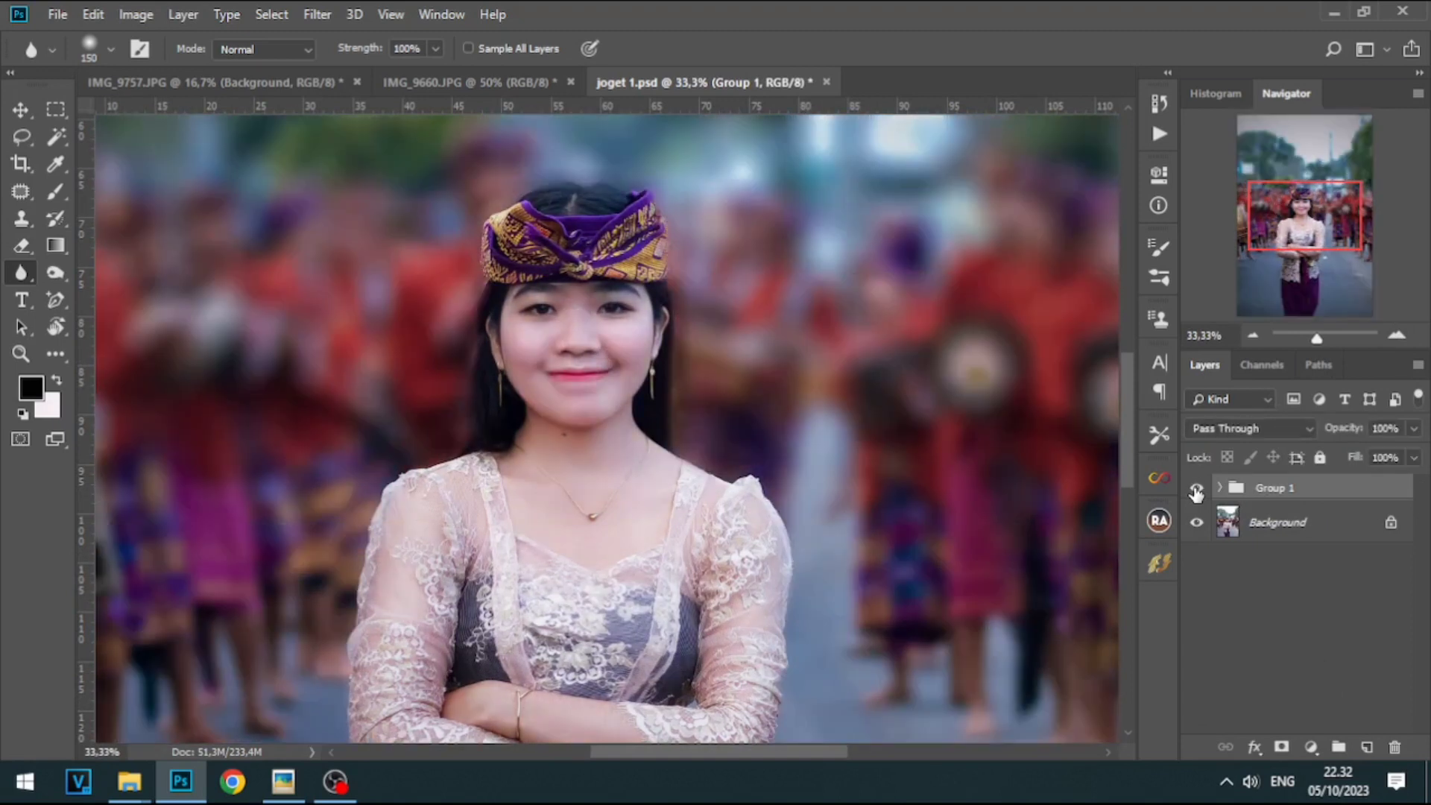